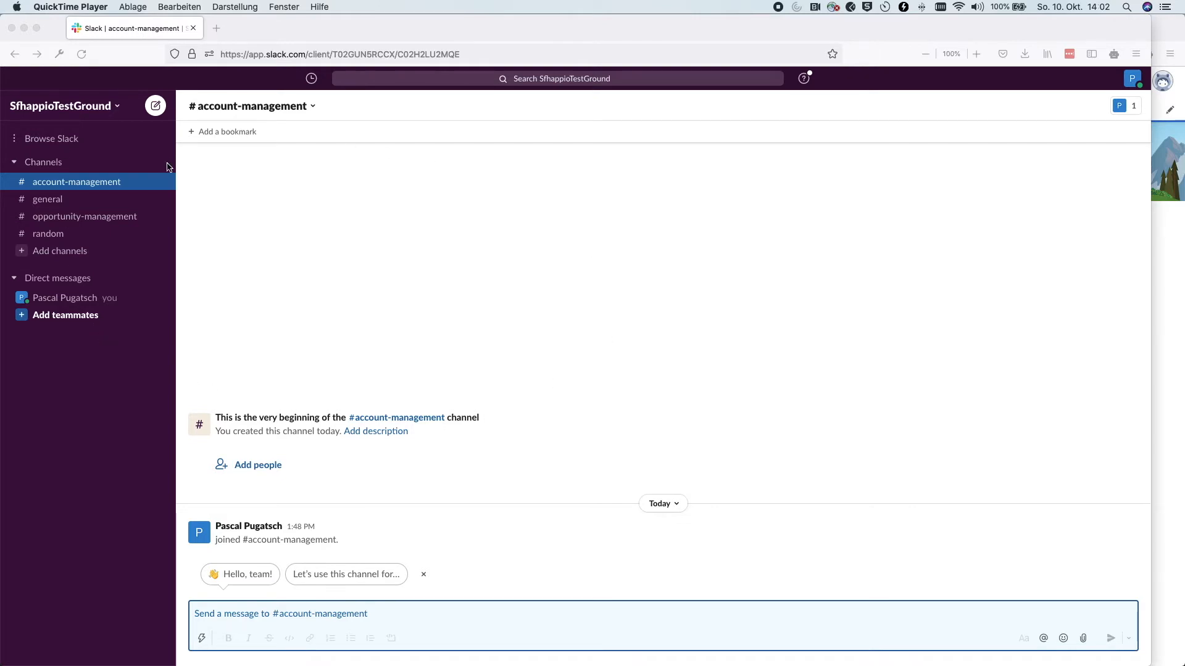
Open the workspace's Apps page and search 'sa' so Salesforce shows first
click(1160, 279)
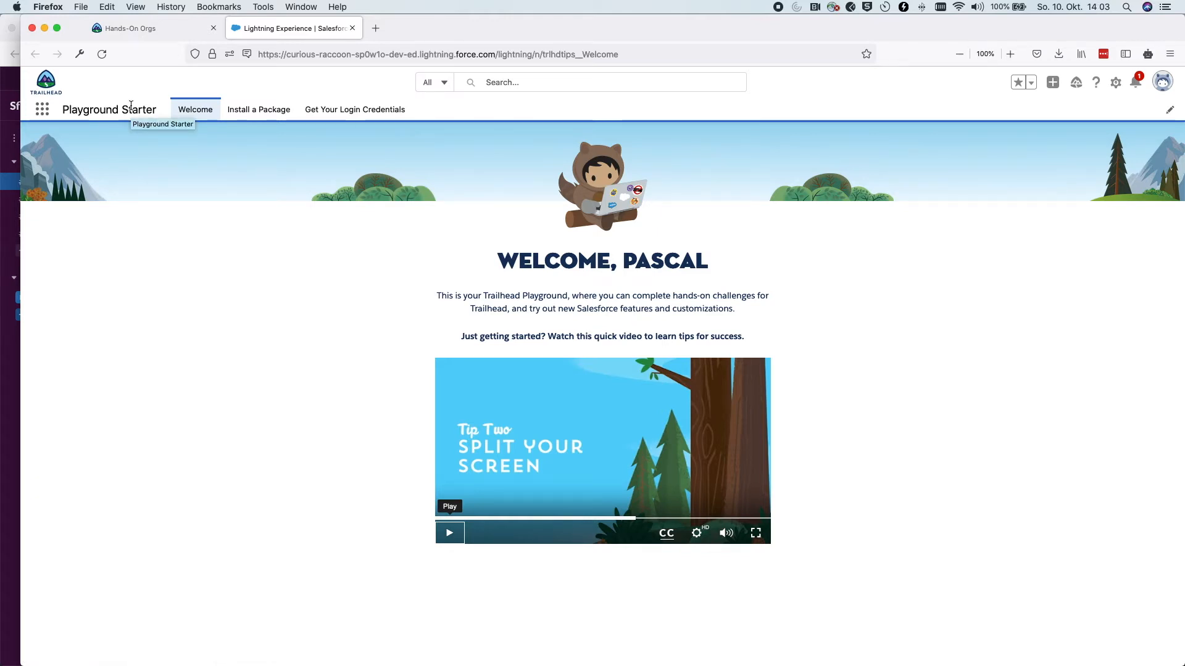
click(19, 76)
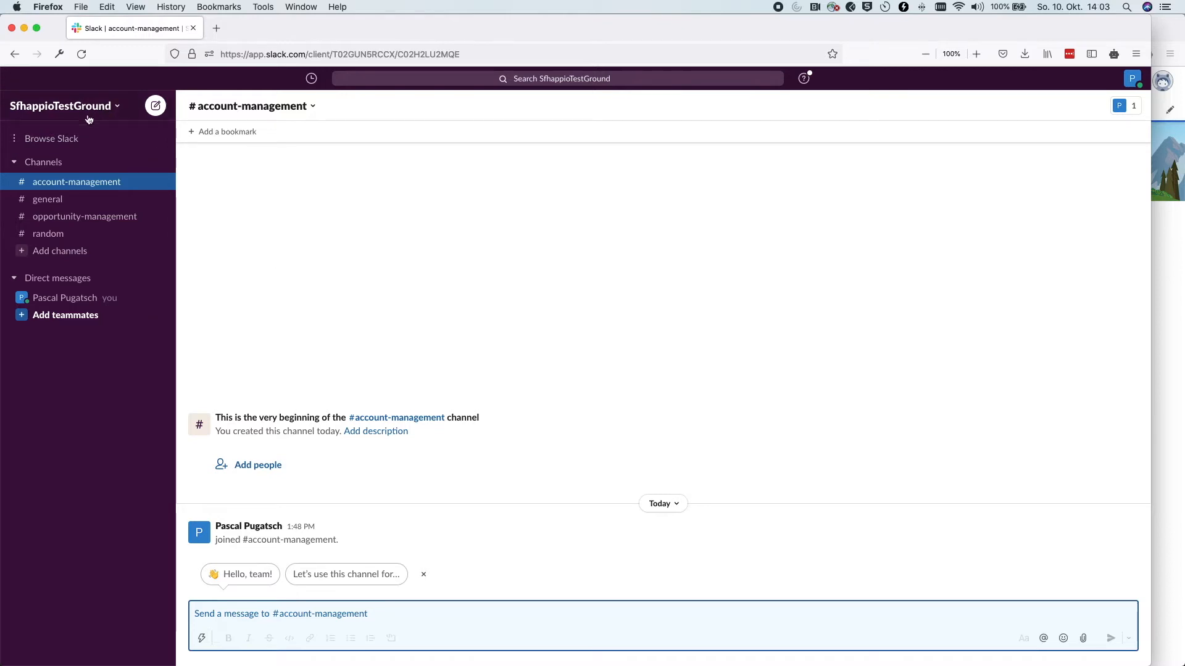
click(41, 142)
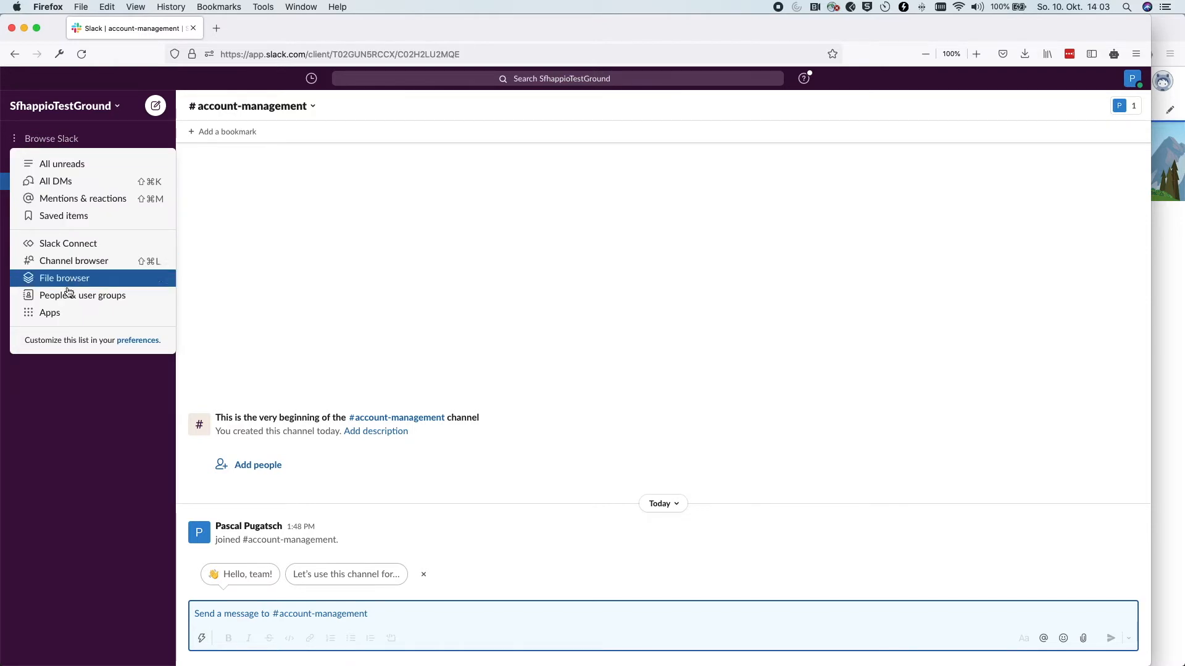
click(44, 315)
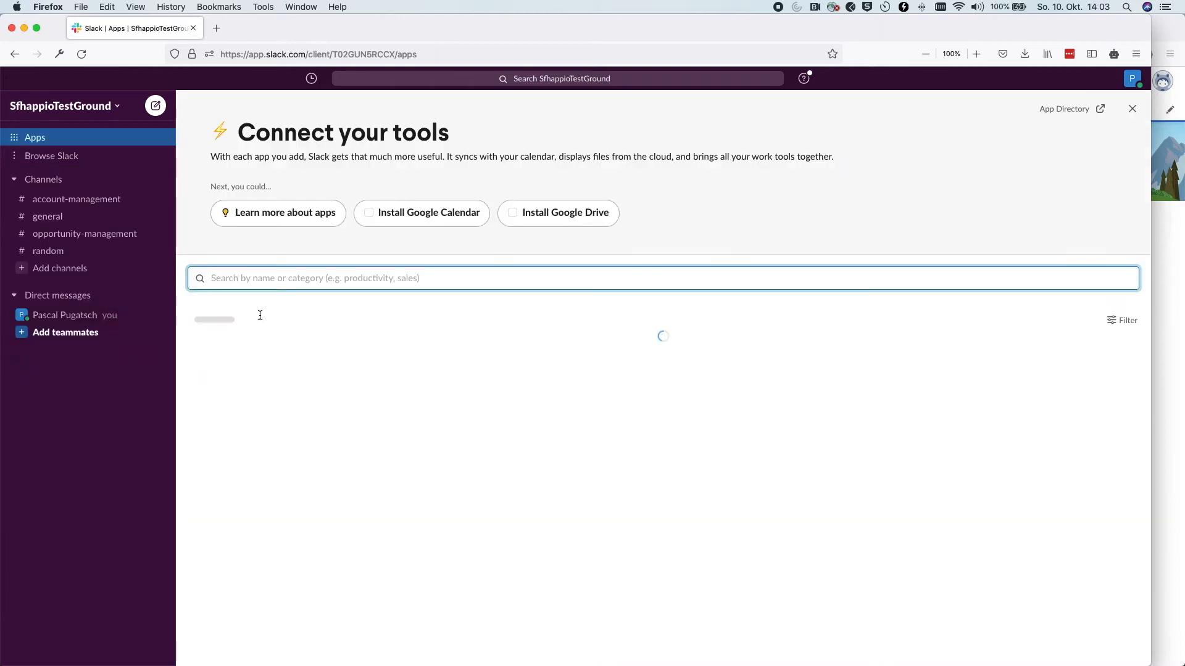
scroll(574, 482, down, 2)
scroll(574, 481, up, 2)
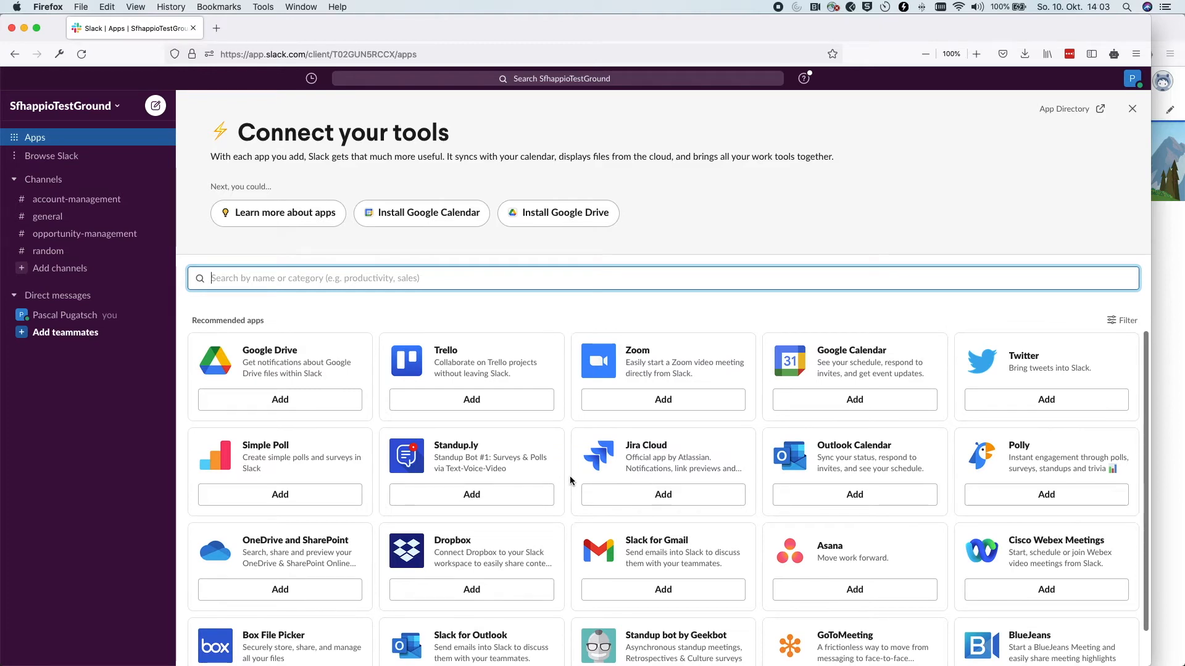
click(425, 268)
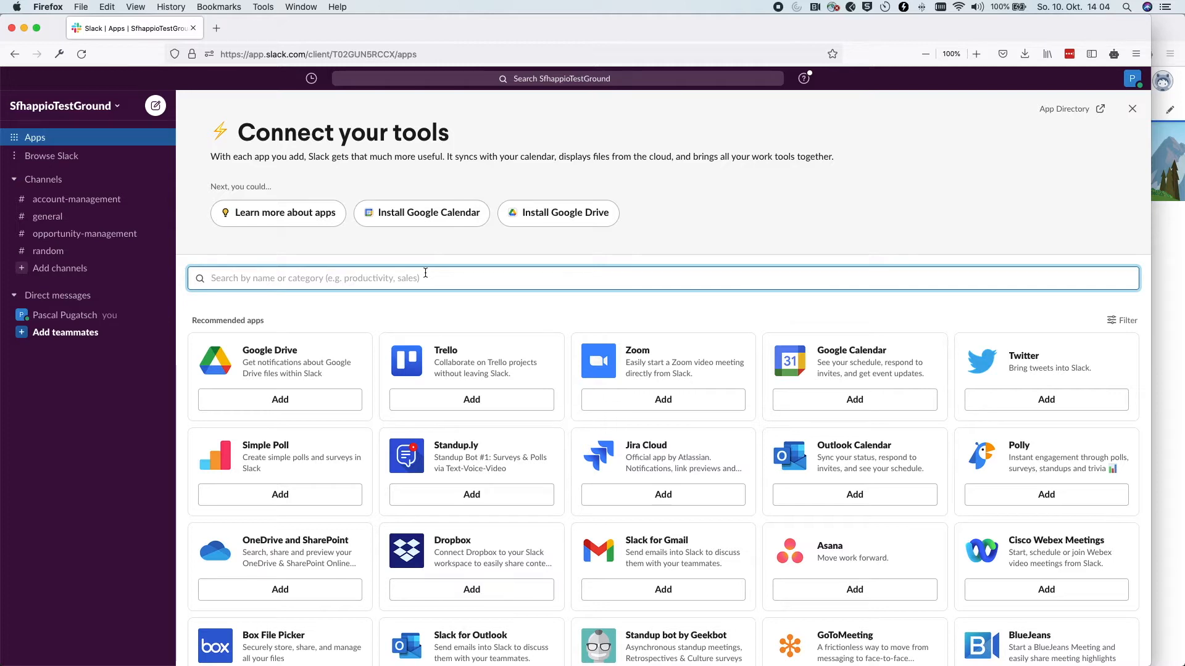
text(sa)
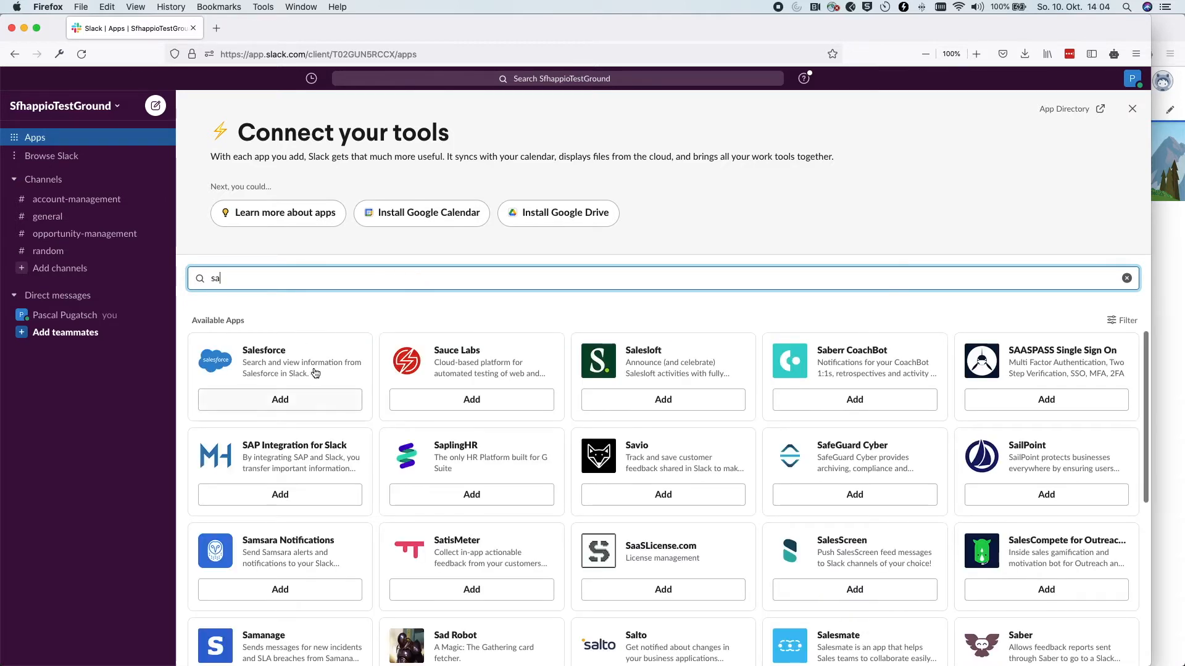
Add the Salesforce app through Add to Slack, reaching its SfhappioTestGround permission request
click(279, 400)
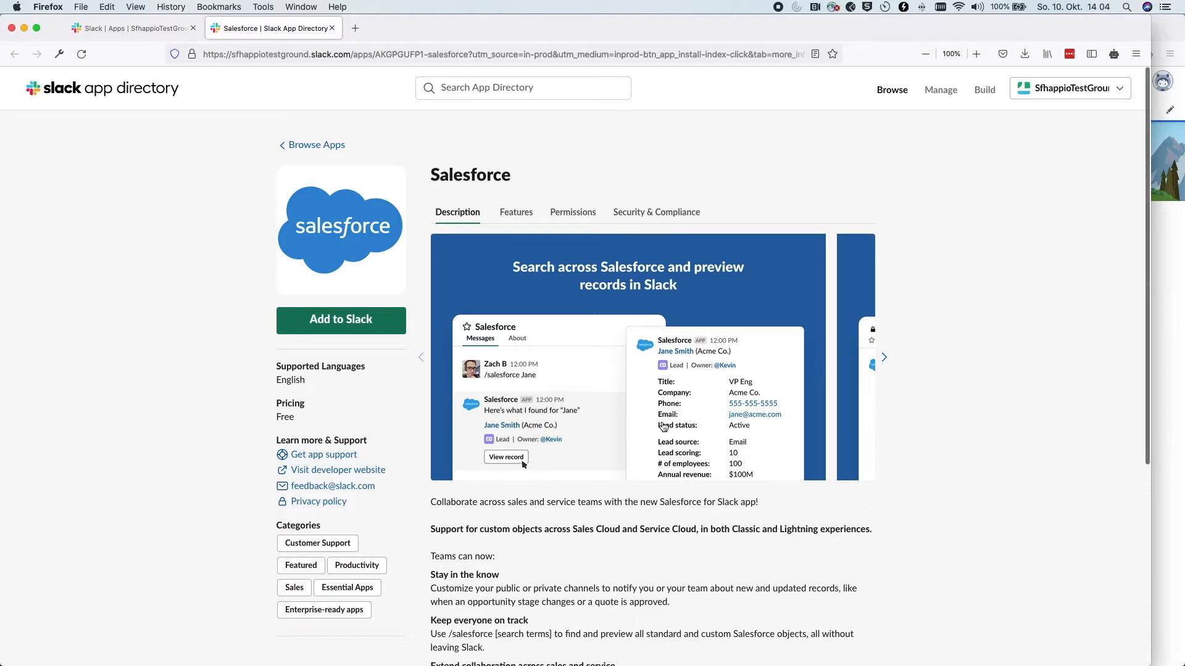
scroll(592, 370, down, 6)
scroll(593, 370, up, 6)
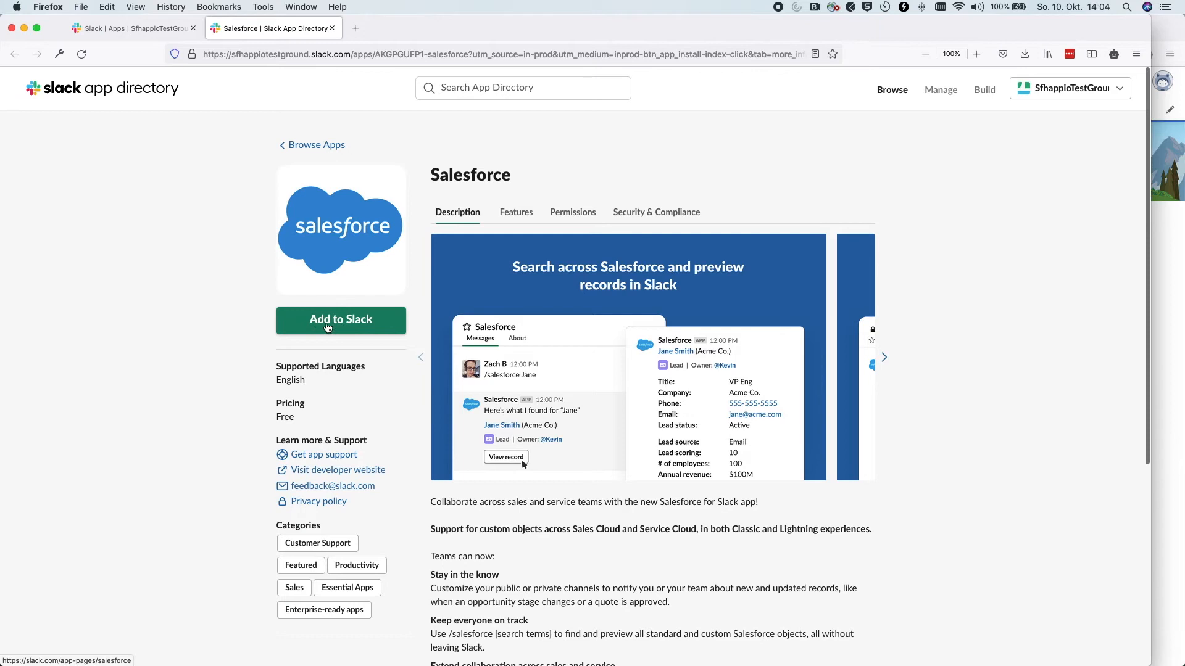
click(355, 325)
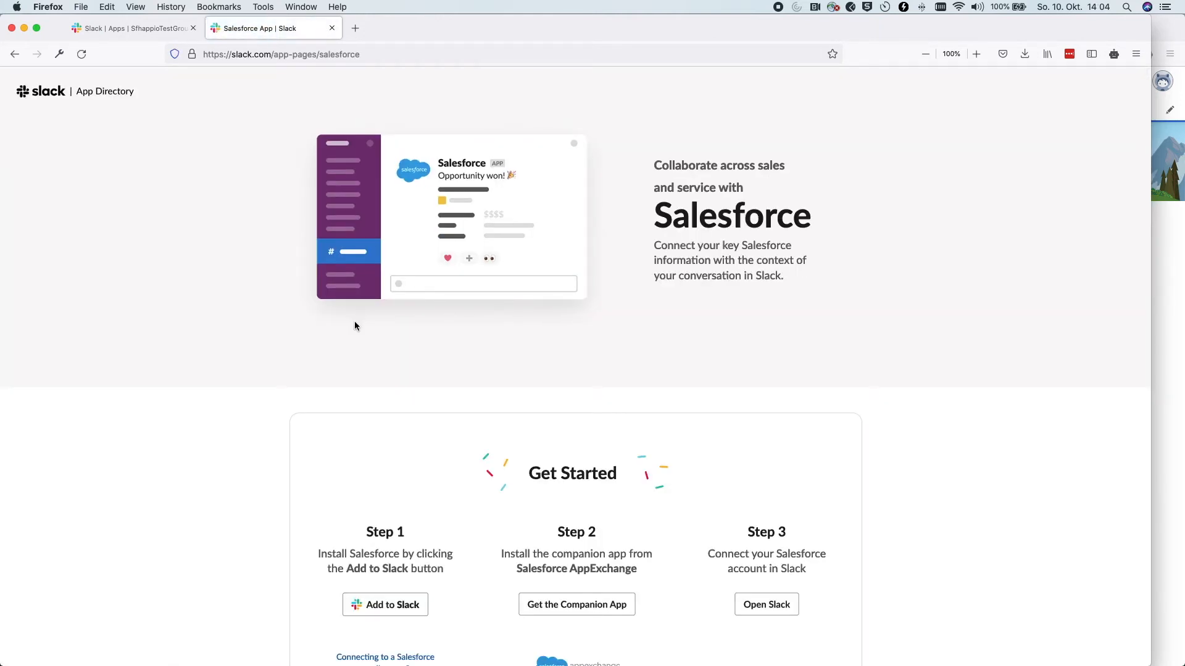
scroll(355, 325, down, 5)
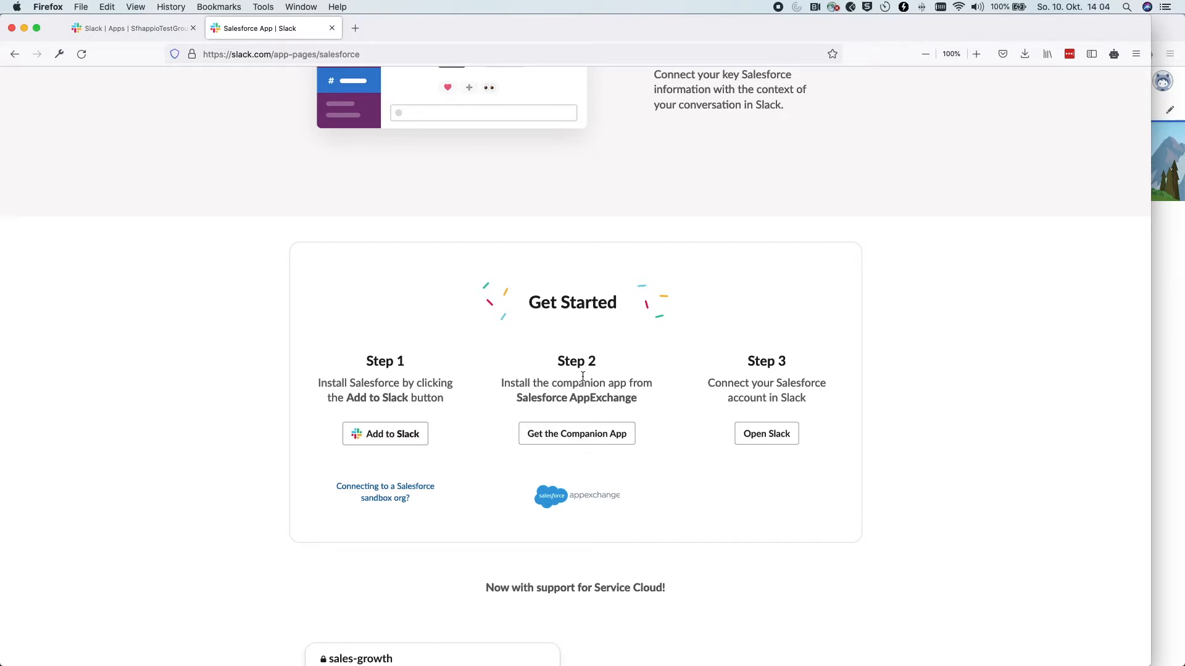
click(401, 440)
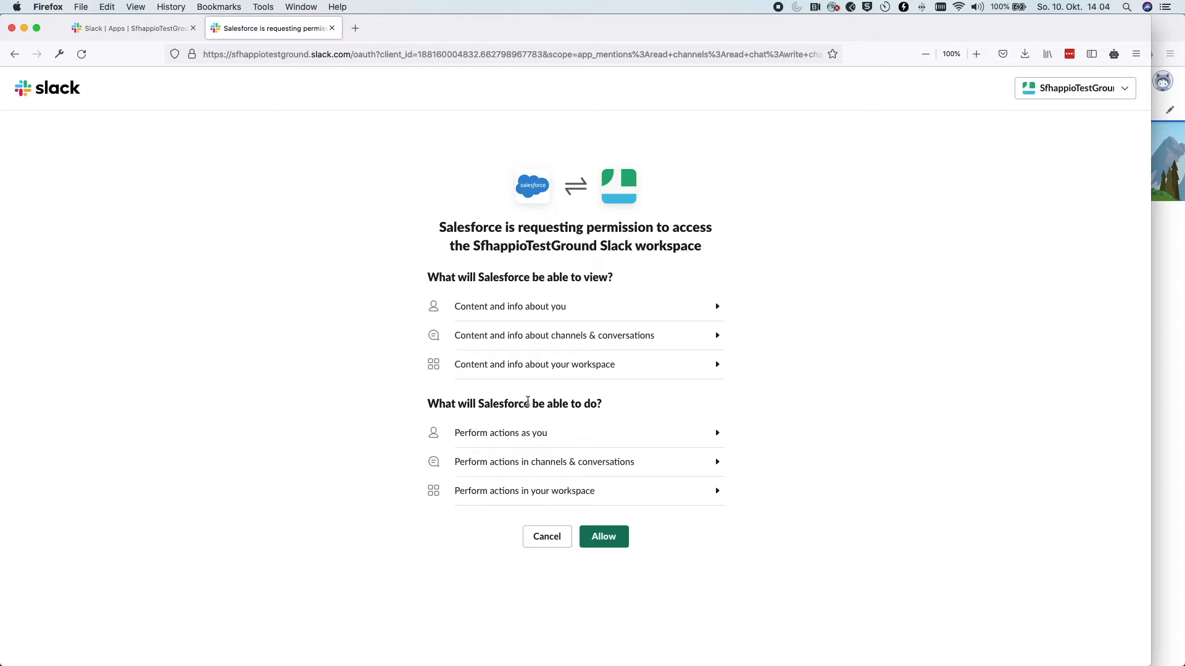
click(599, 539)
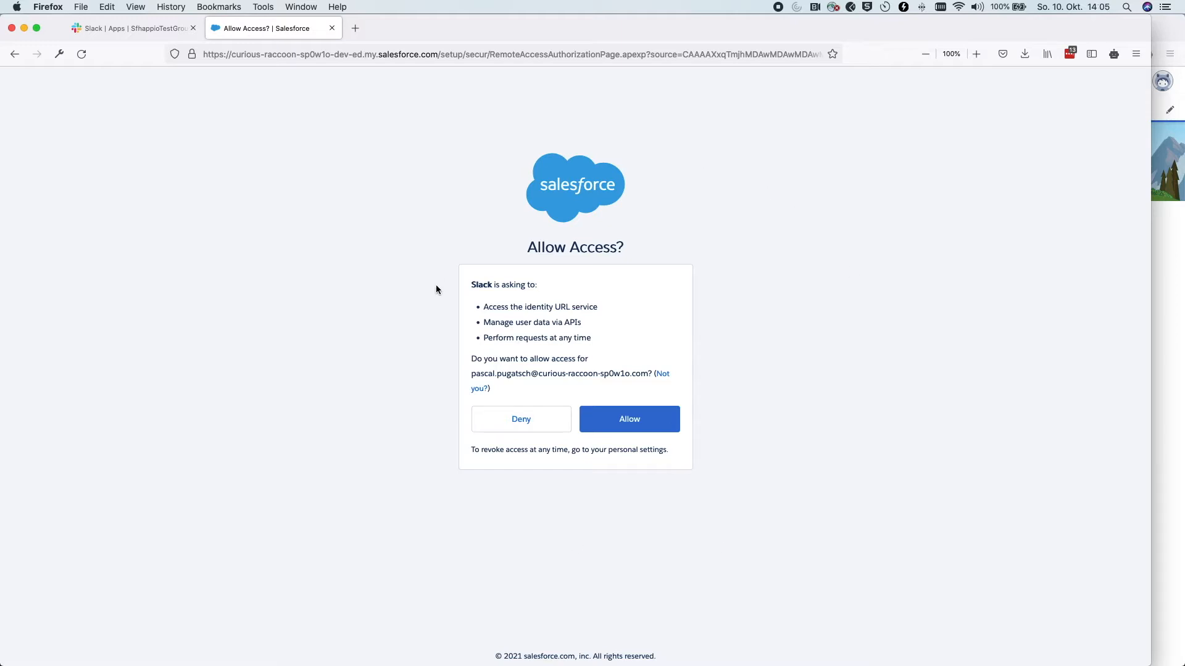
drag(539, 373, 642, 373)
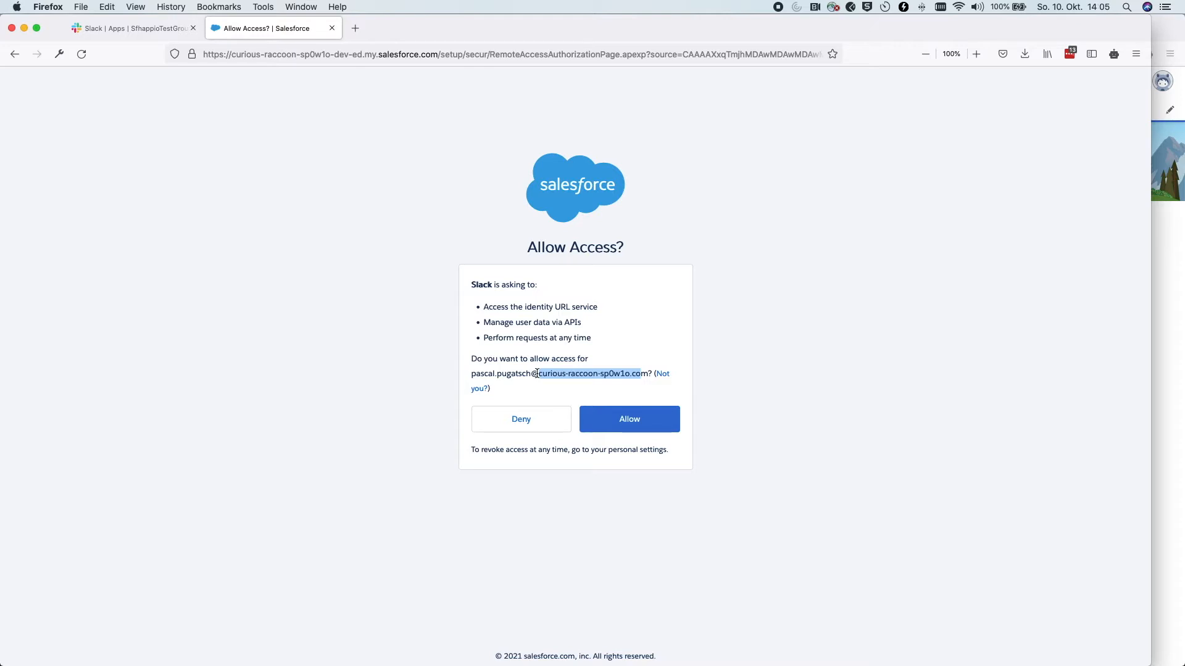
click(628, 419)
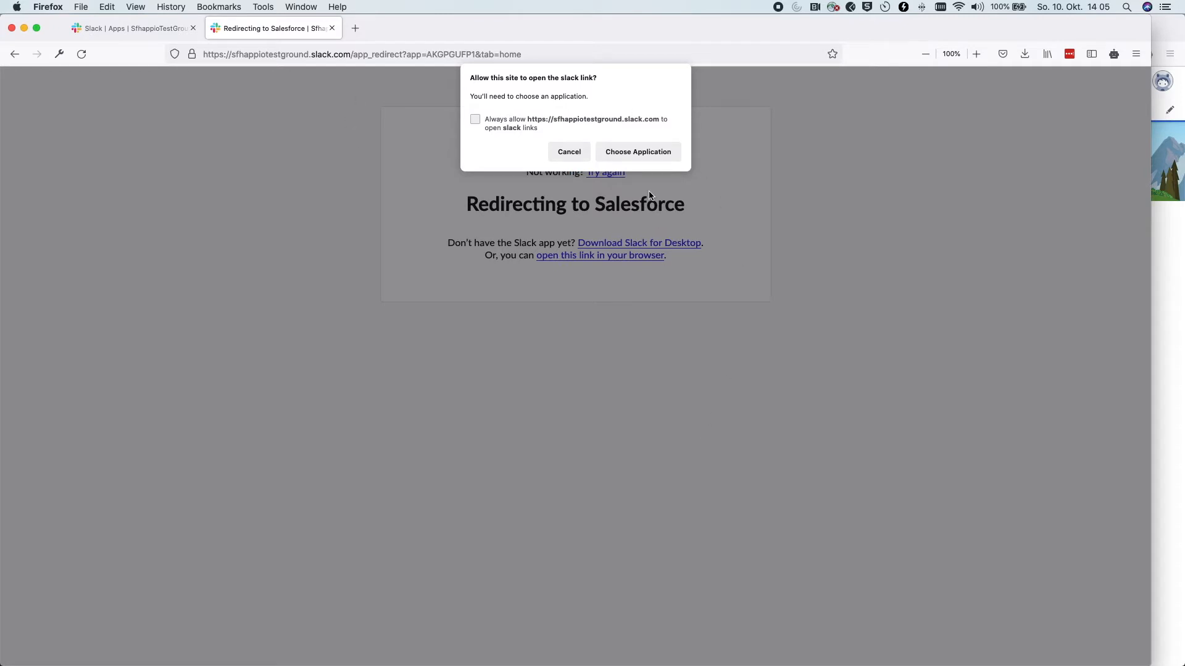
Skip the desktop app, continue in the browser, and open the Salesforce app's Messages conversation
click(555, 154)
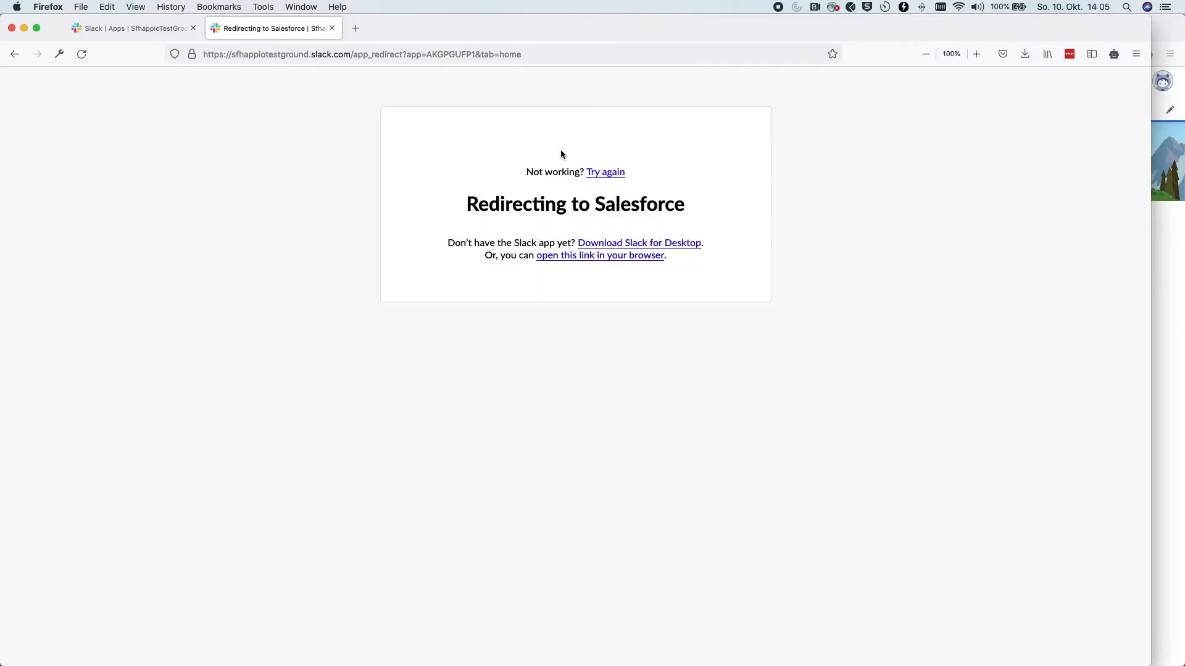
click(570, 261)
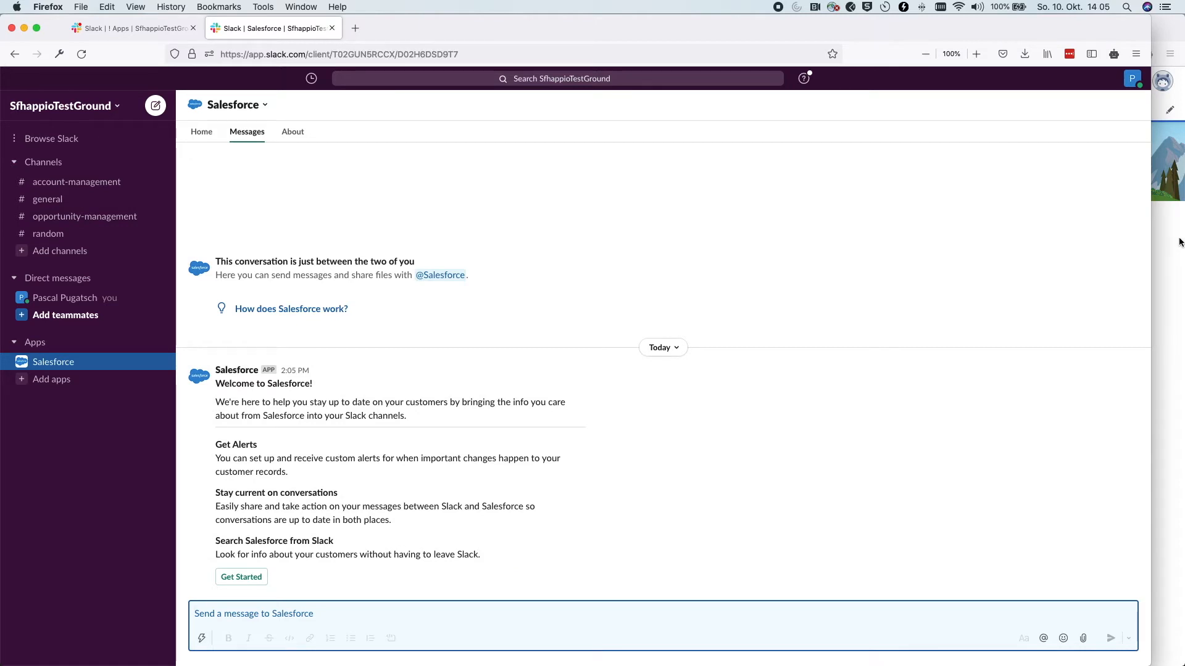
click(71, 362)
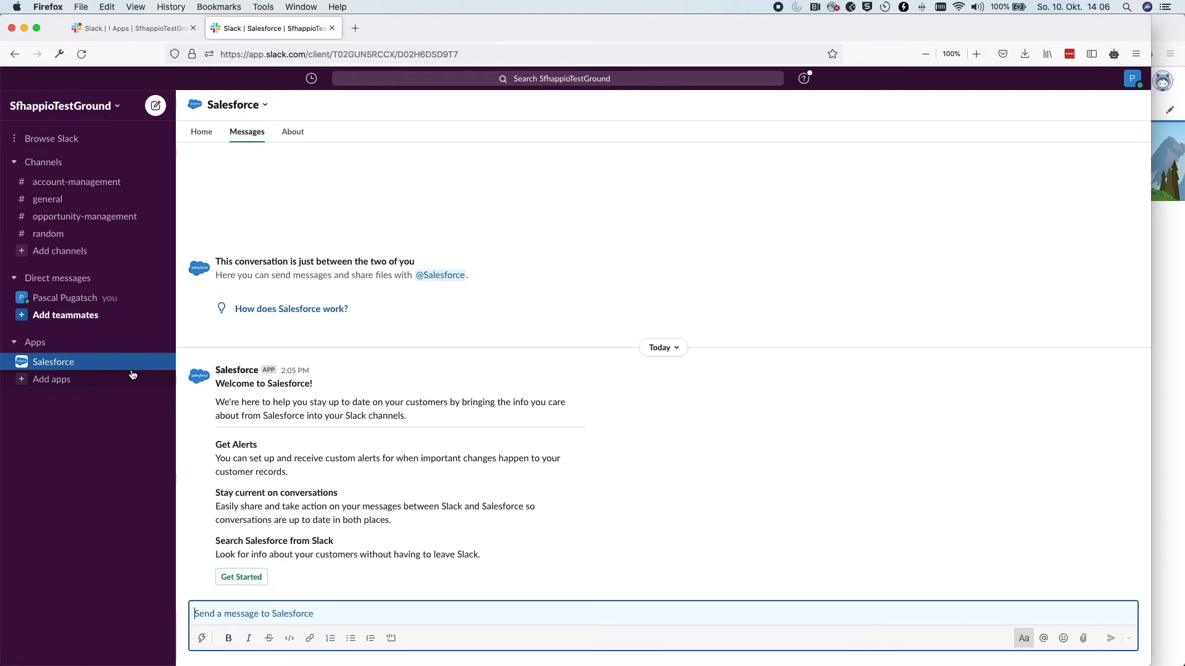
From Accounts, create and save a new account named 'Testing Integration Slack-Salesforce Inc.'
click(1152, 290)
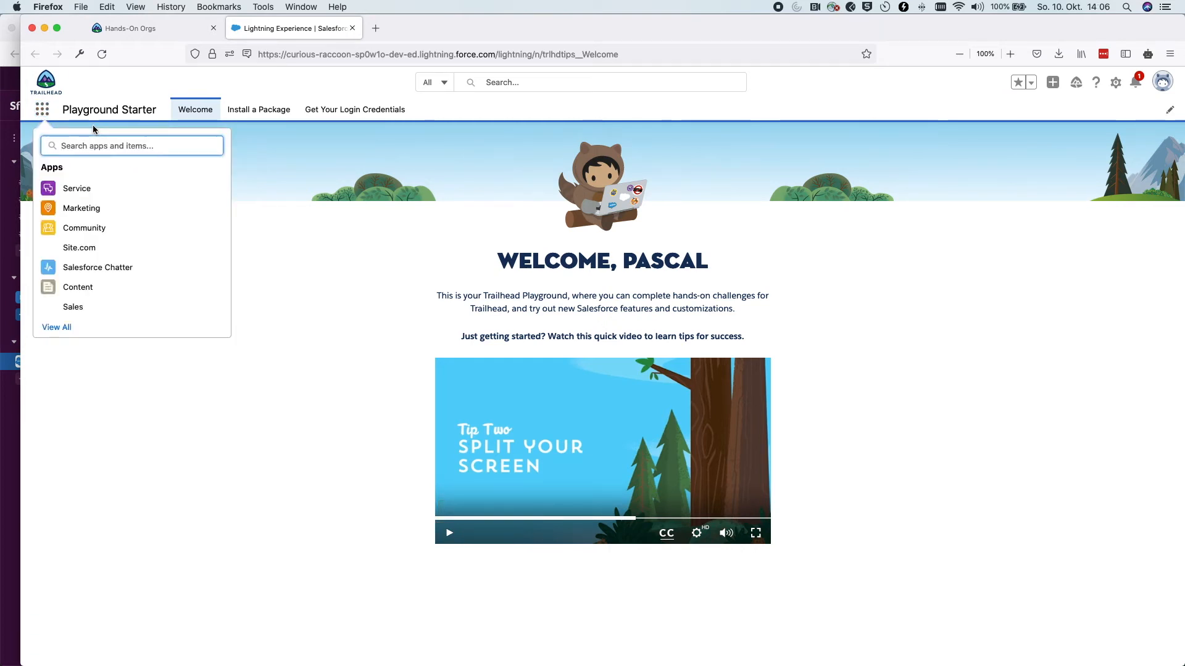
text(account)
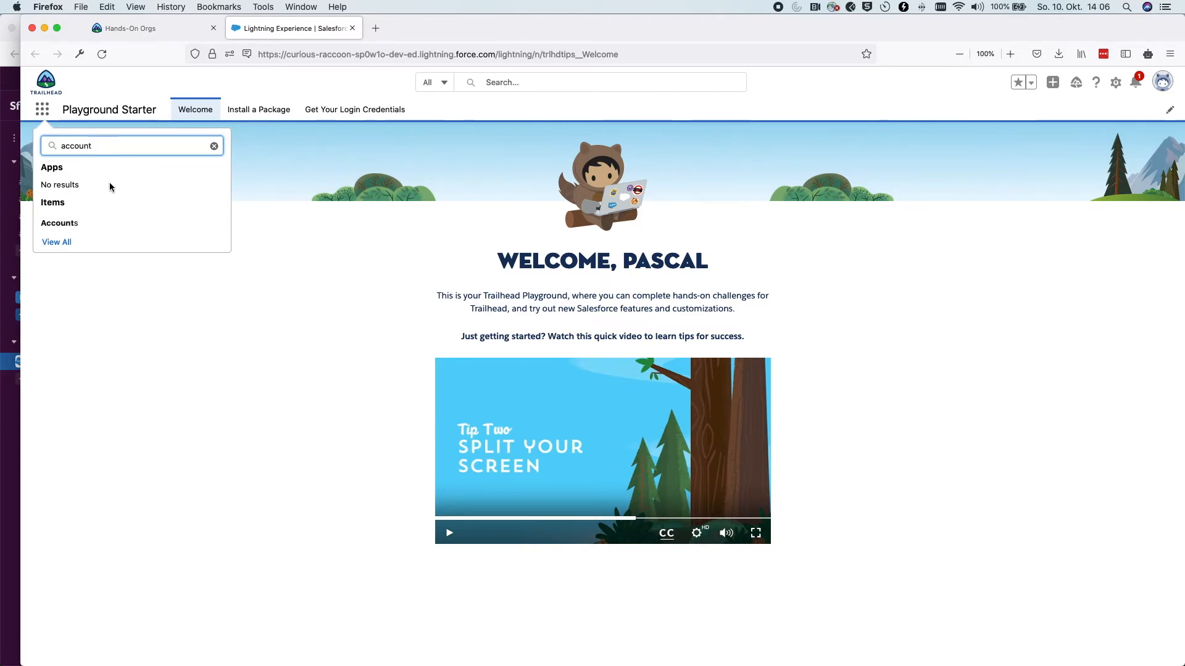
click(64, 222)
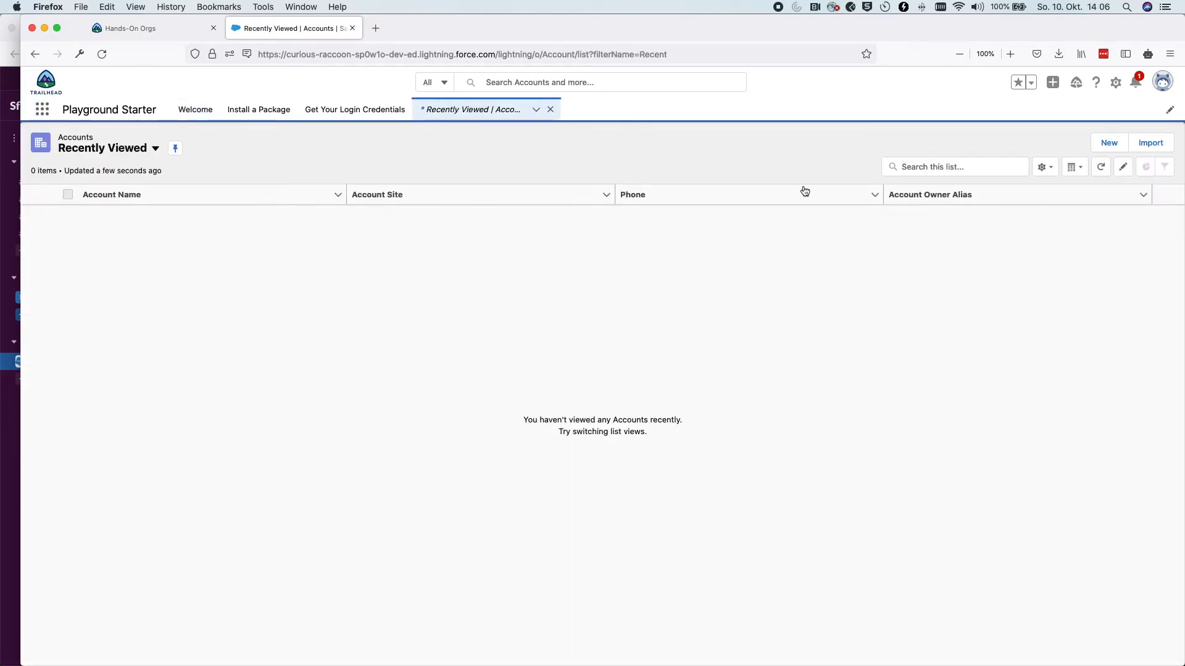
click(1101, 153)
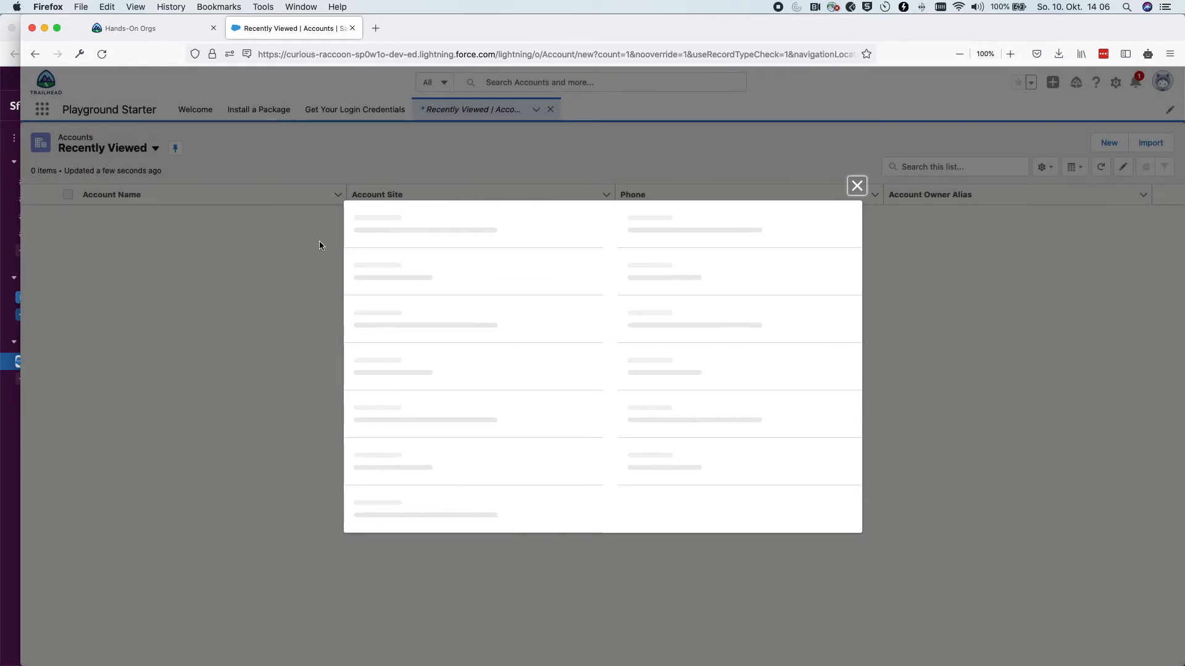
click(384, 226)
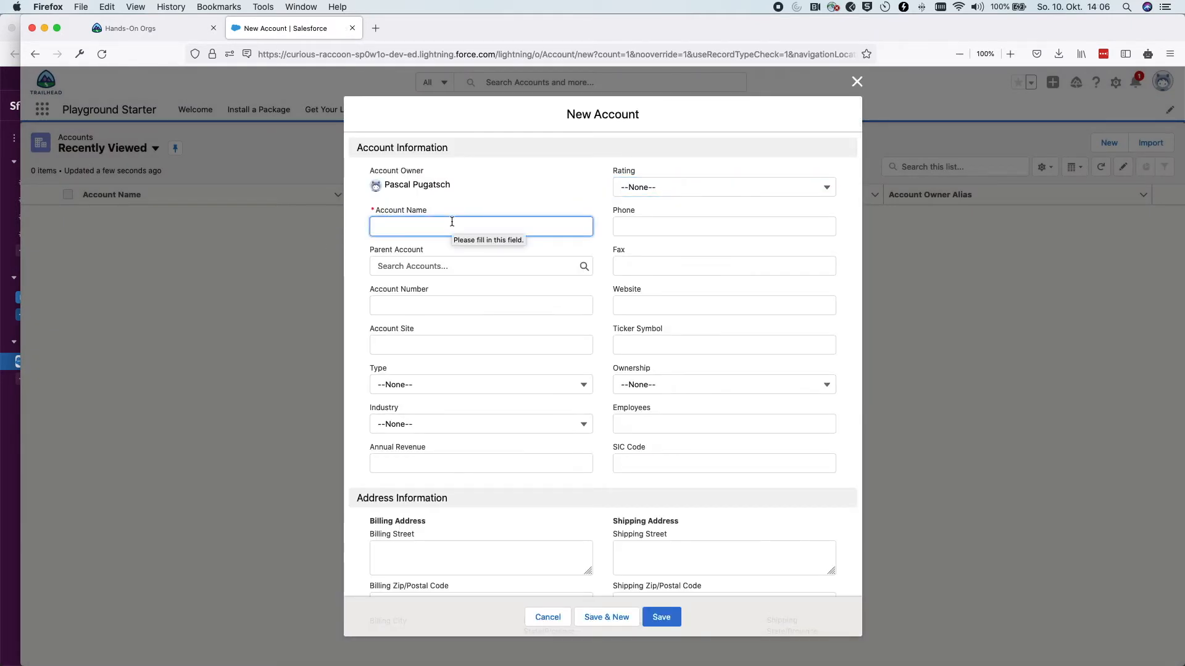
text(Testing I)
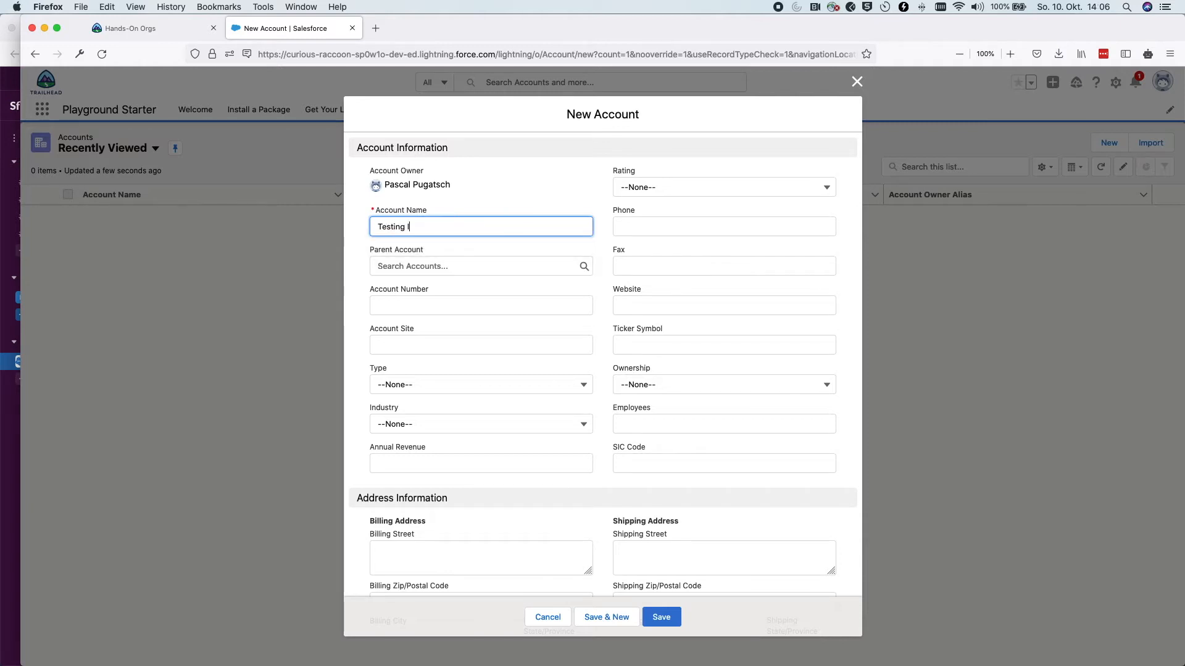
text(ntergration Slack-Salesforce Inc.)
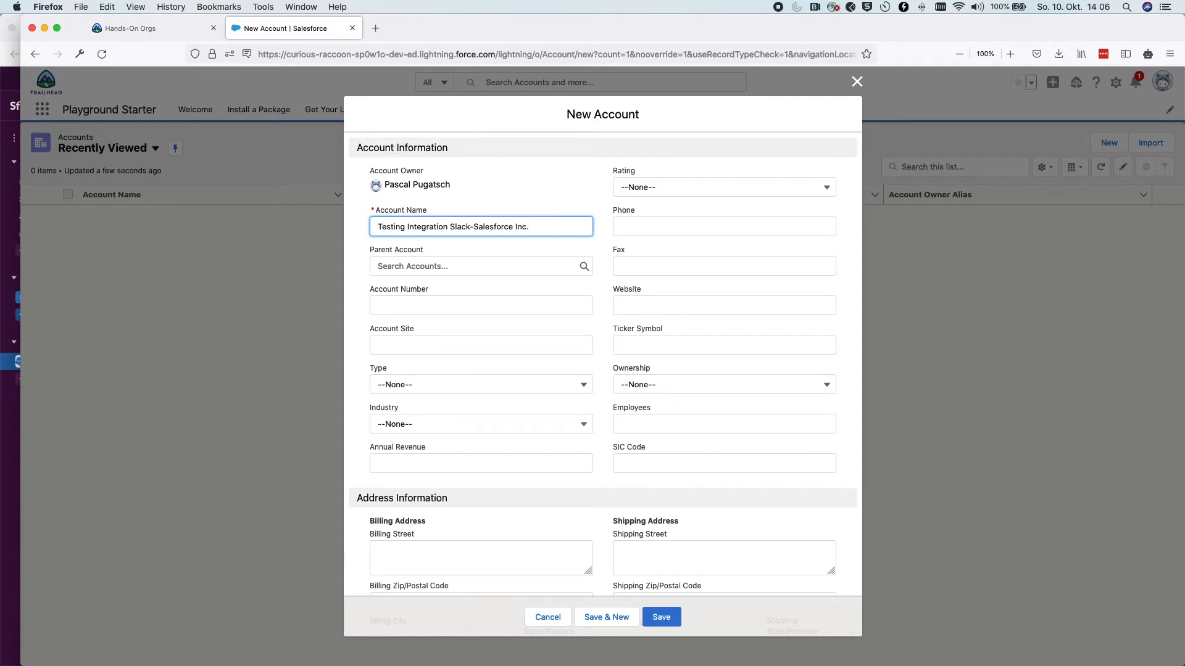
click(661, 617)
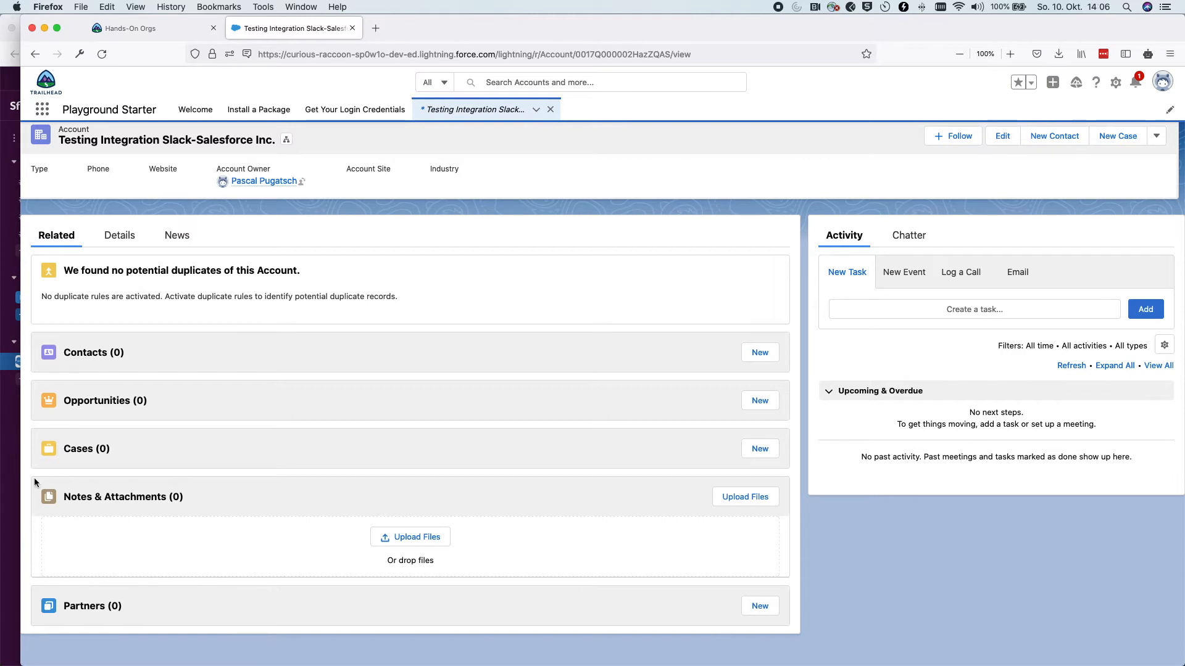
In #general, type / in the message box and list the Salesforce app's shortcuts
click(14, 487)
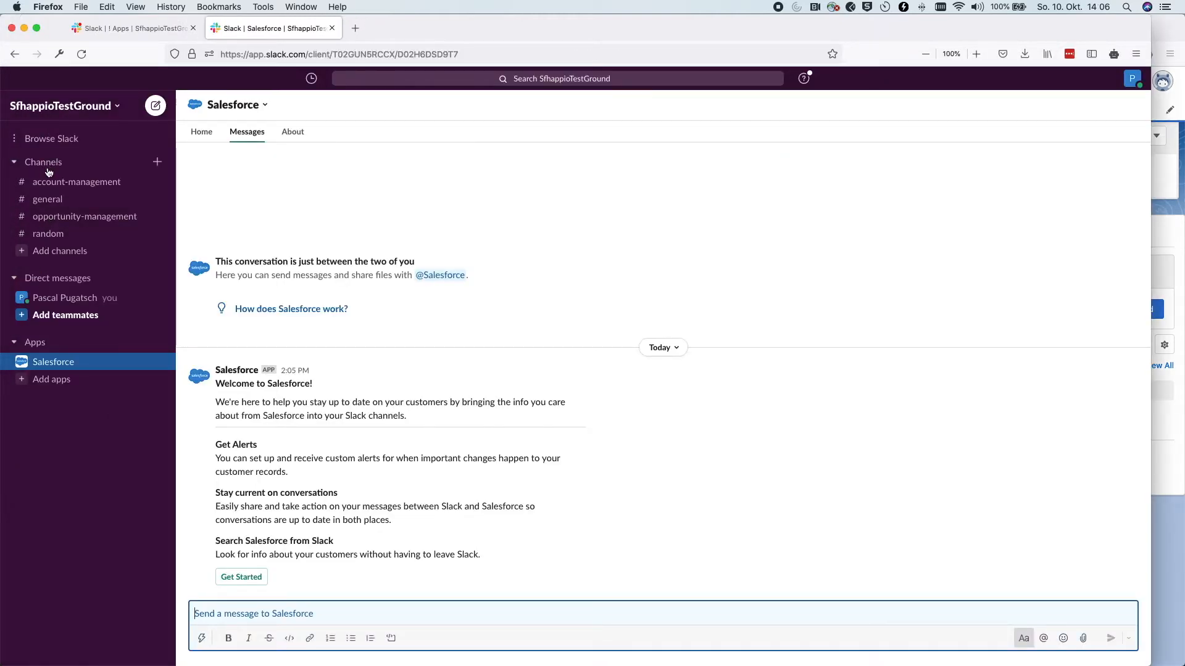
click(50, 201)
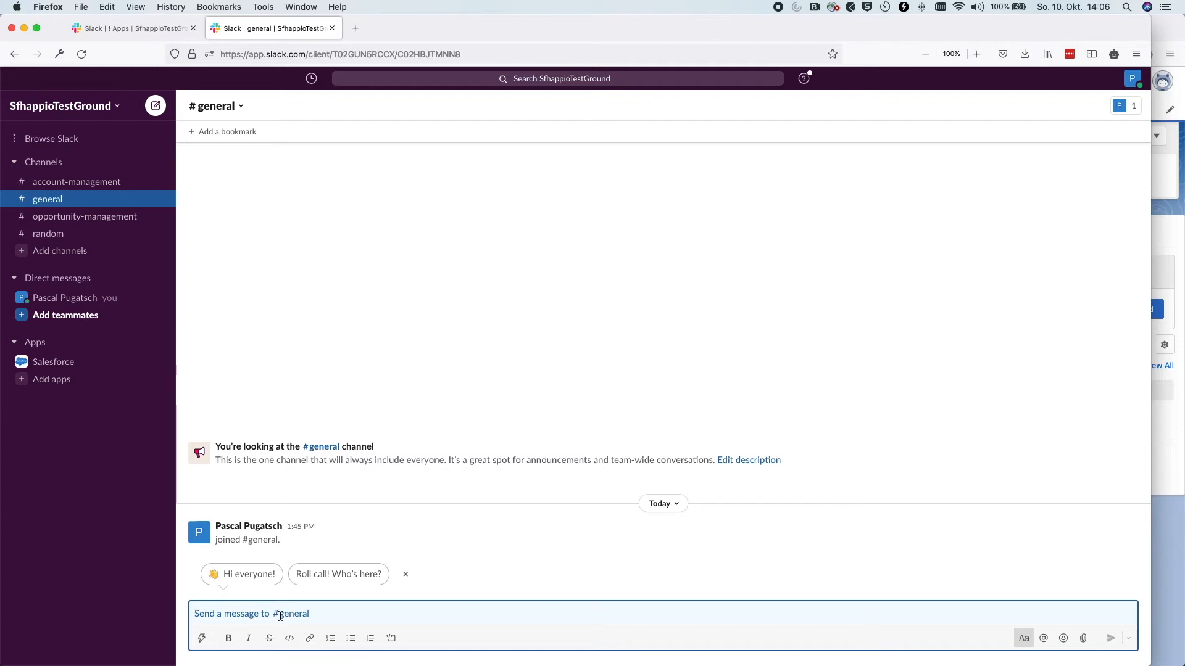
click(233, 616)
text(/)
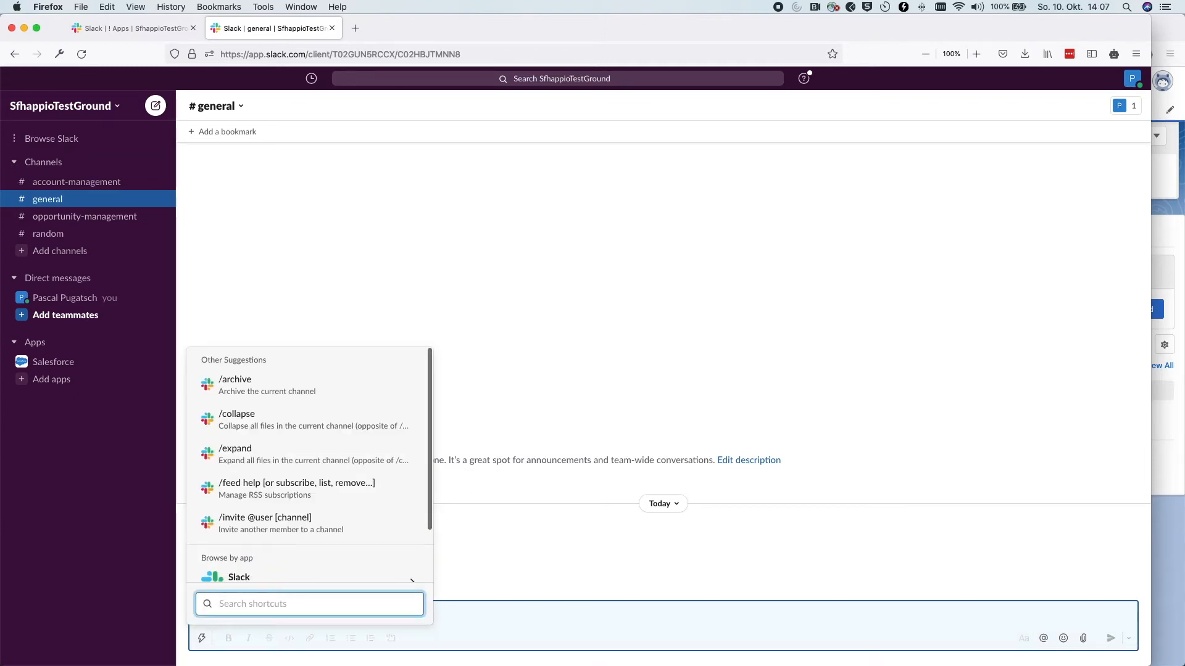
scroll(241, 530, down, 2)
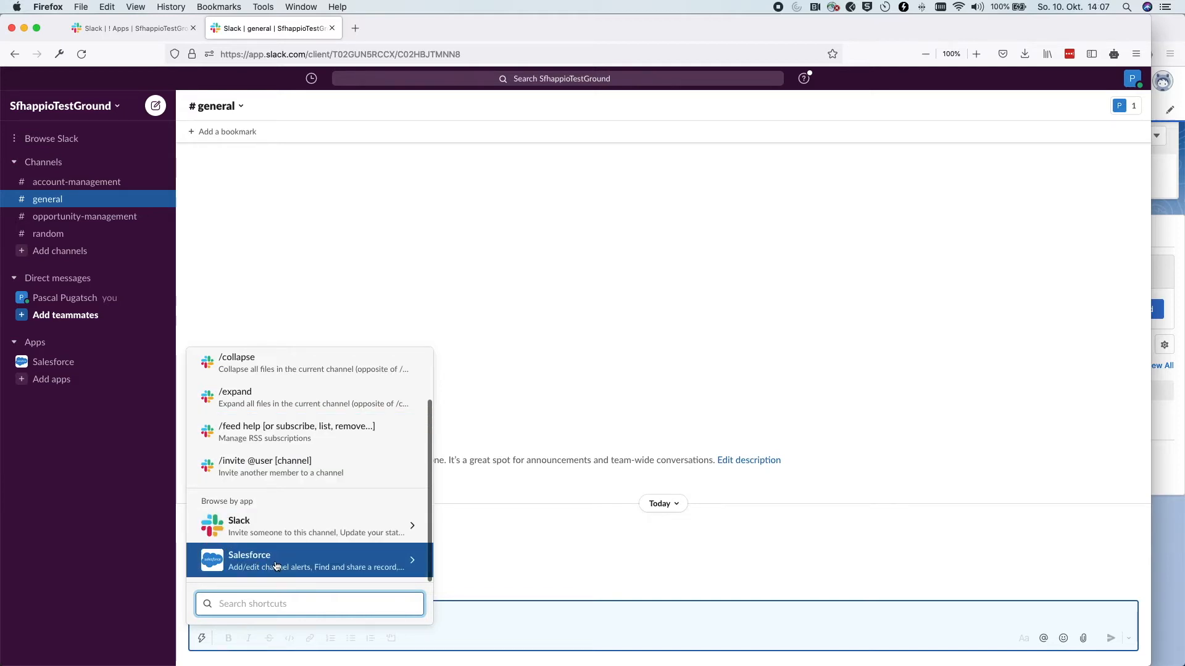
click(311, 566)
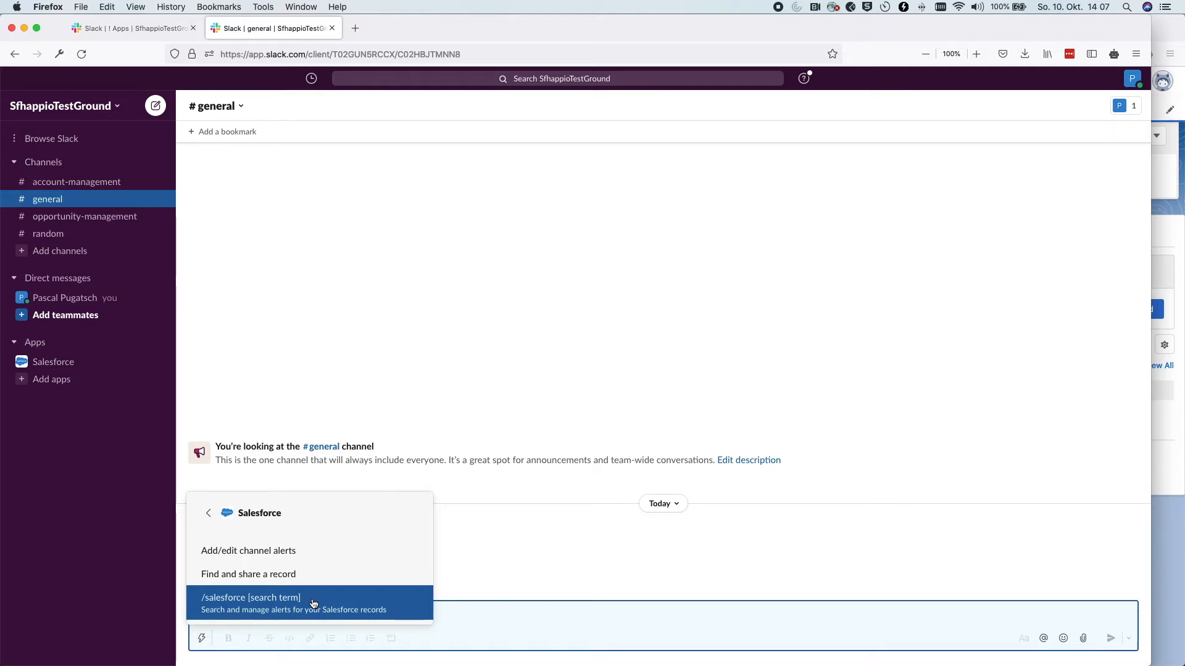
In Find and share a record, search 'Testi' and choose the Testing Integration Slack-Salesforce Inc. account
click(243, 577)
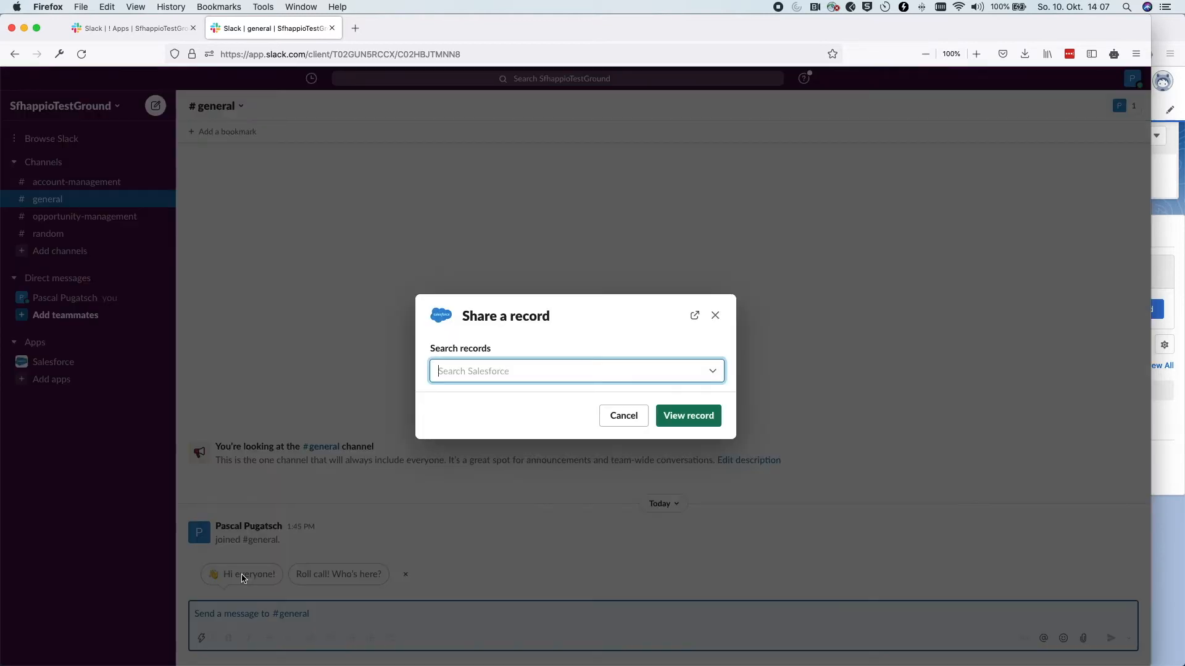
click(446, 373)
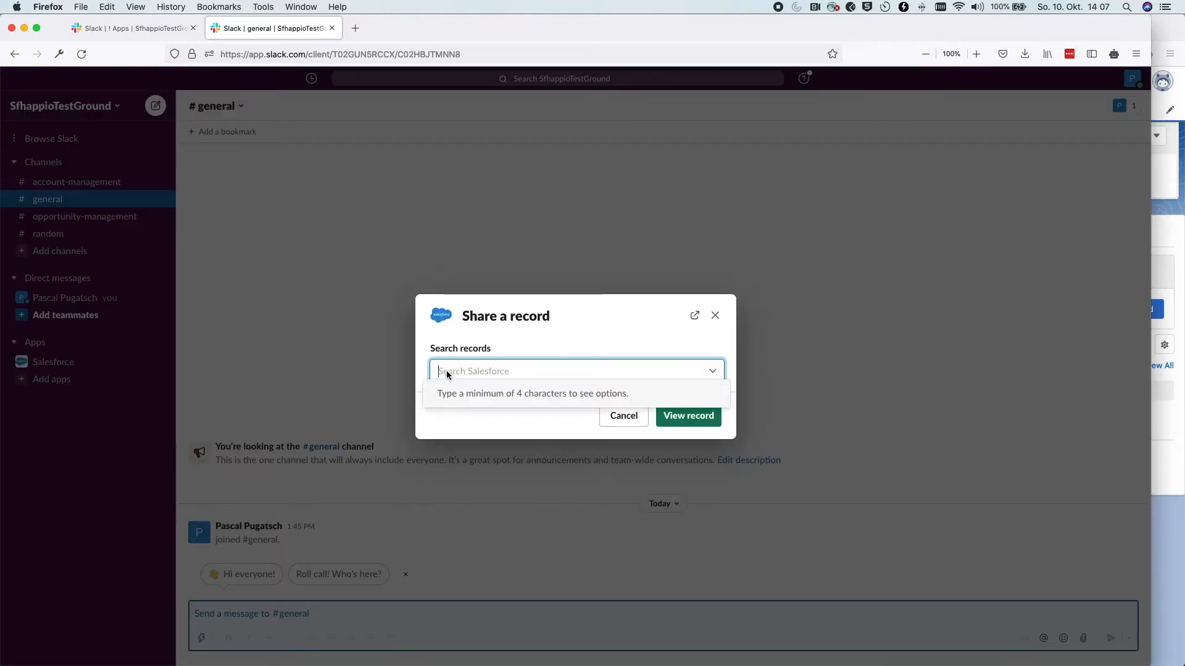
text(Testing)
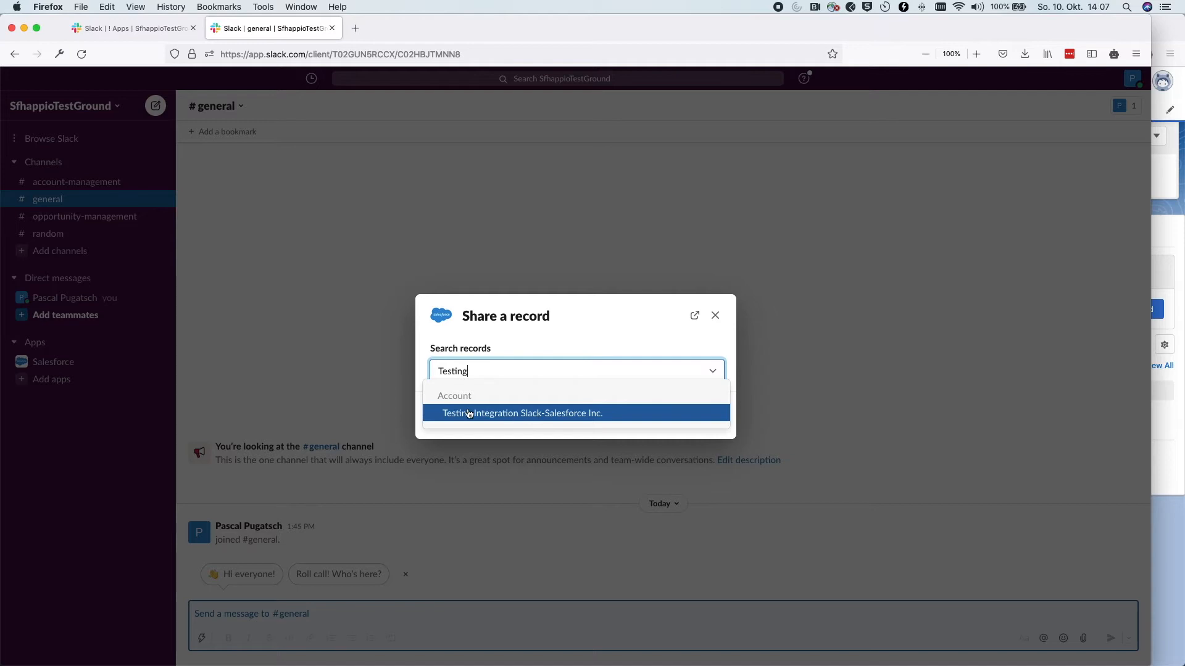
click(446, 401)
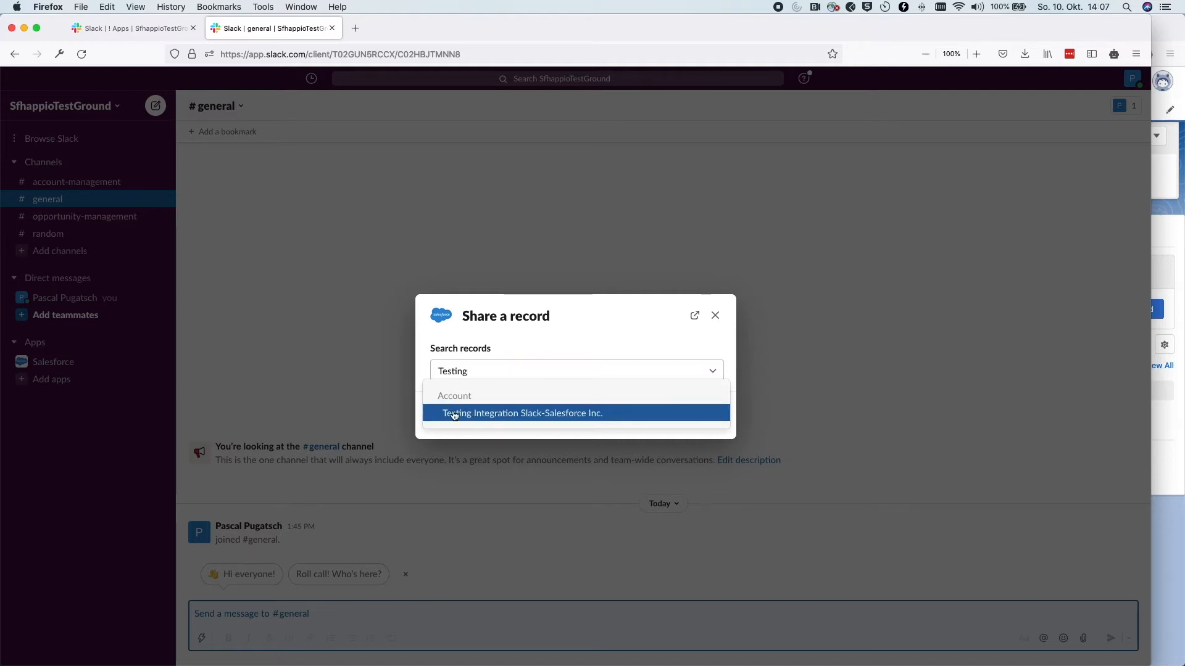
click(500, 416)
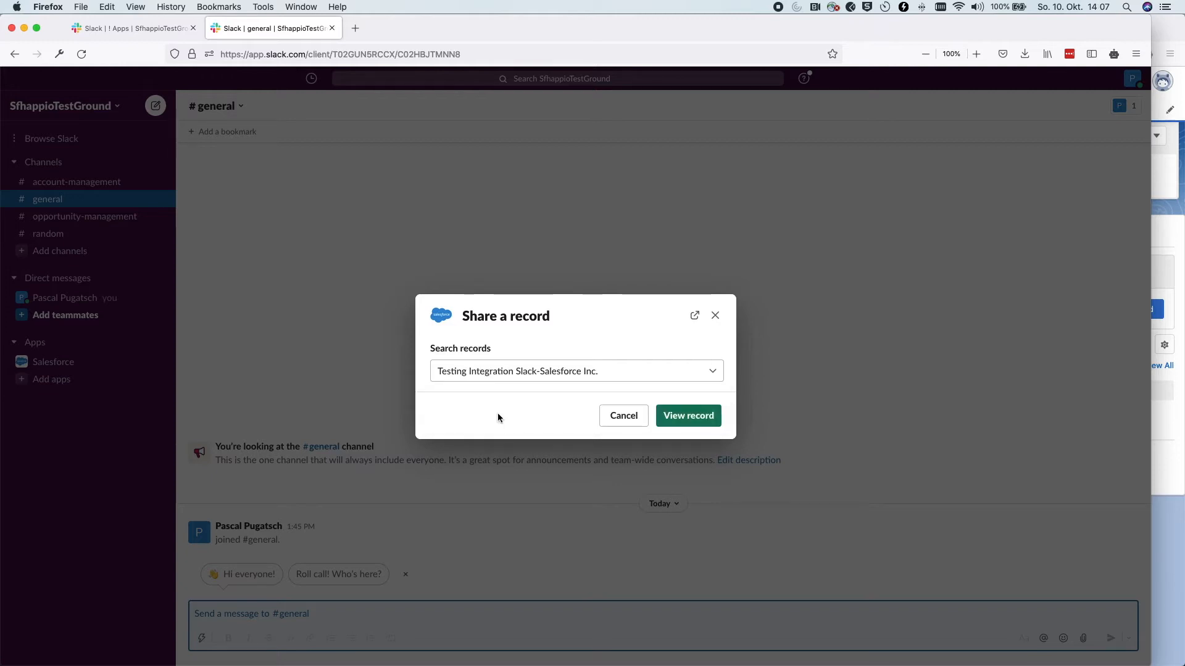
click(693, 417)
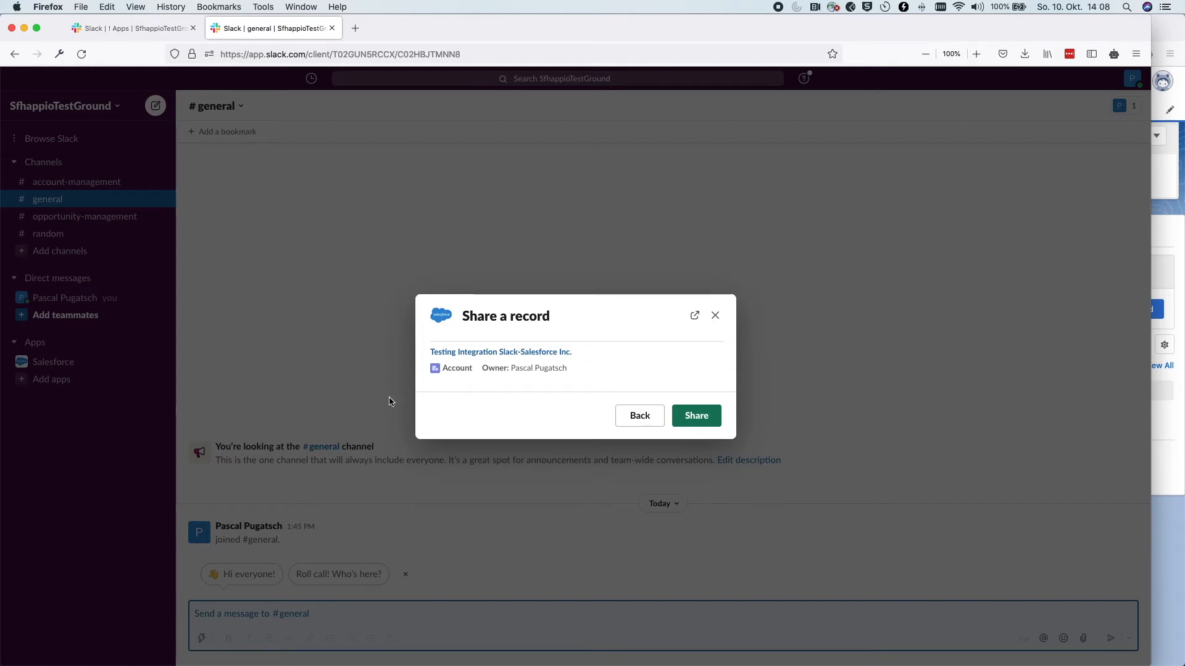
click(634, 418)
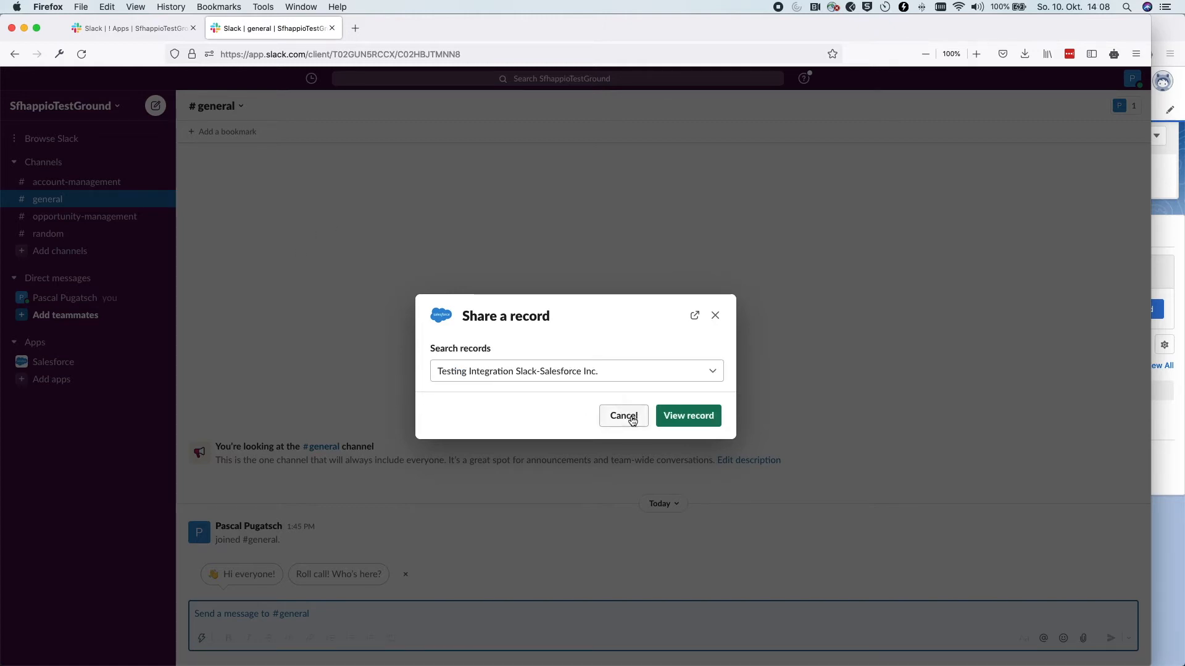
Search 'Unite' in Share a record and choose the United Oil & Gas Corp. account
click(542, 375)
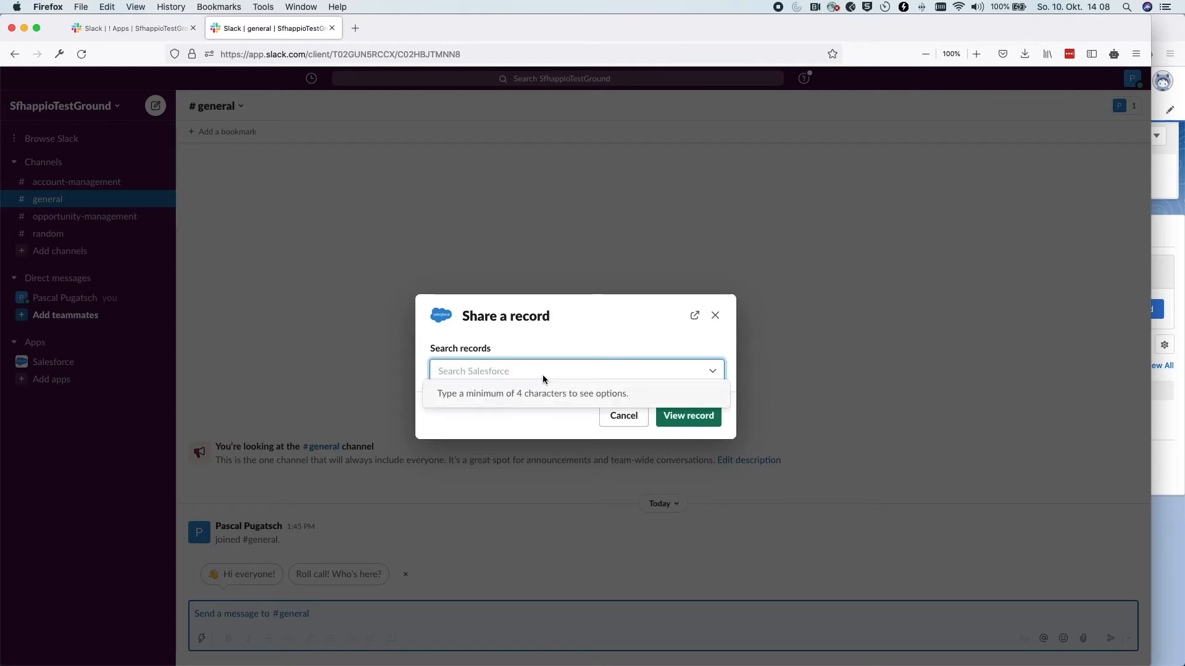
text(United)
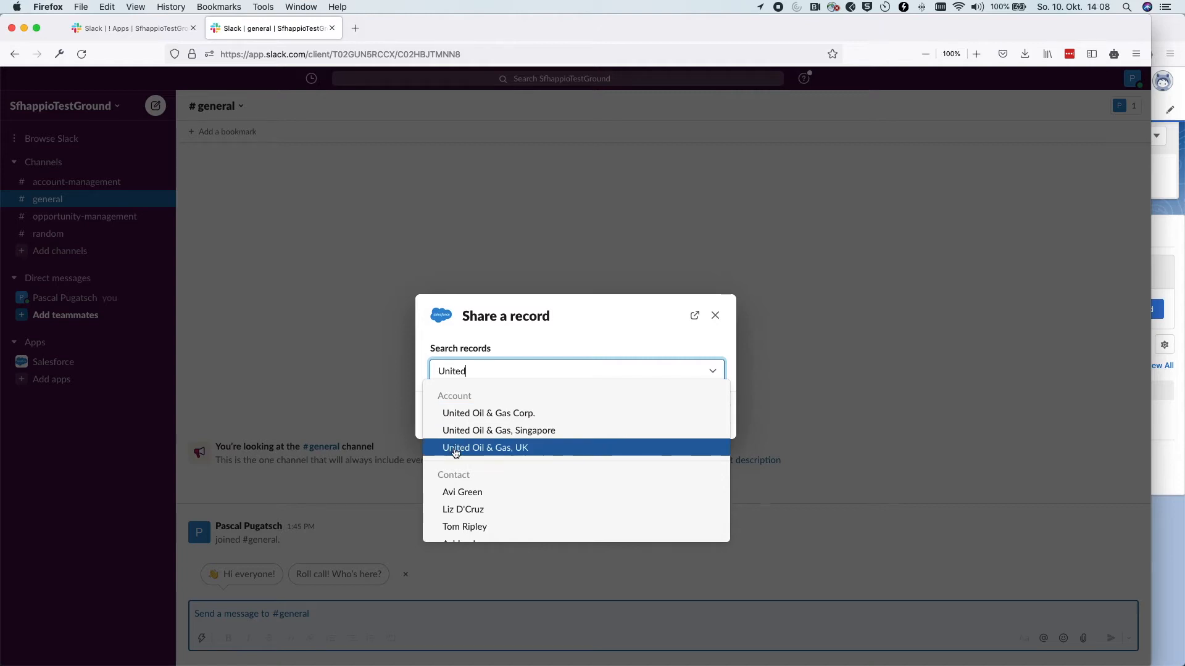
scroll(455, 450, down, 2)
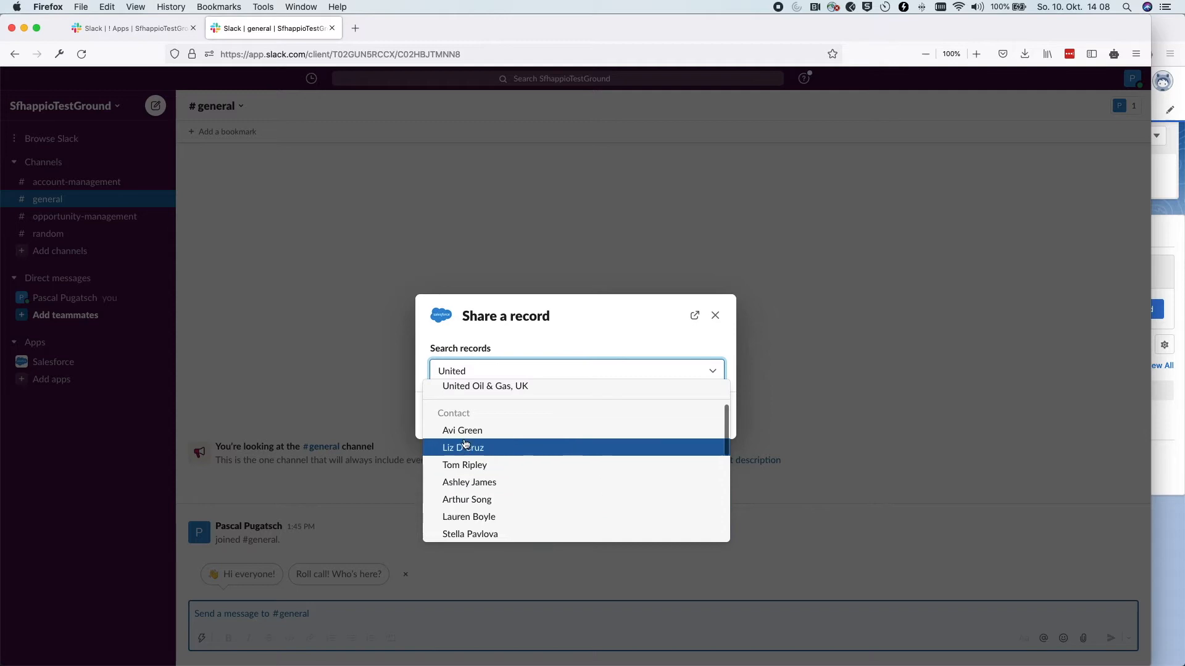
scroll(480, 449, down, 5)
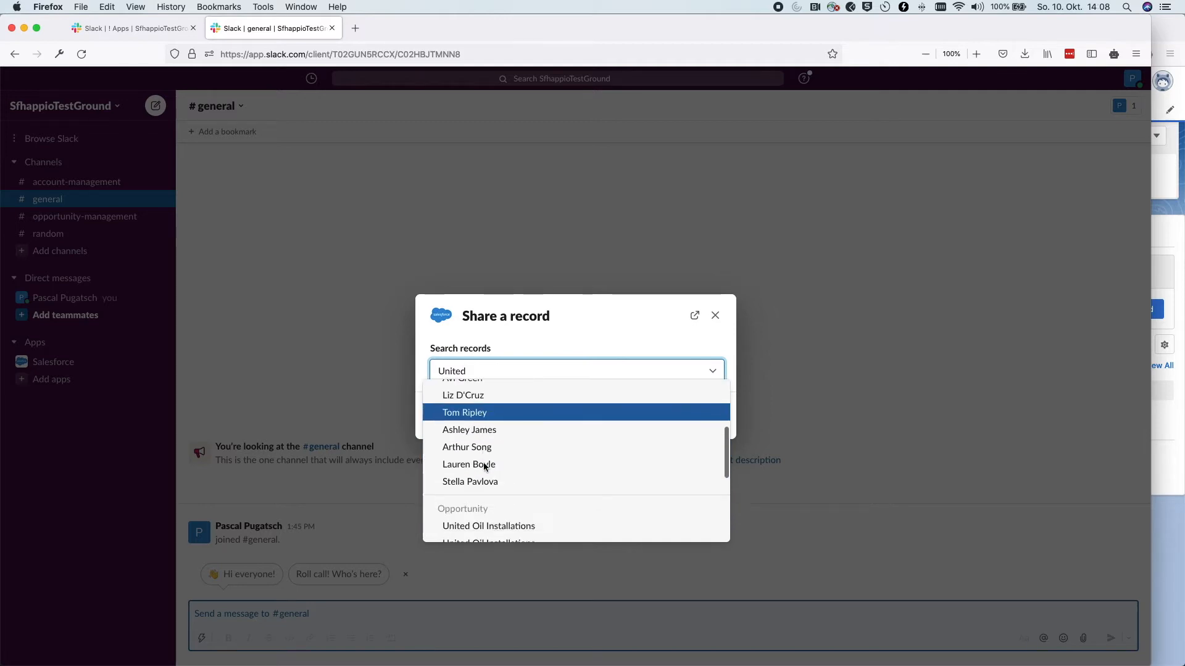
key(Down)
key(Down)
key(Down)
key(Down)
key(Down)
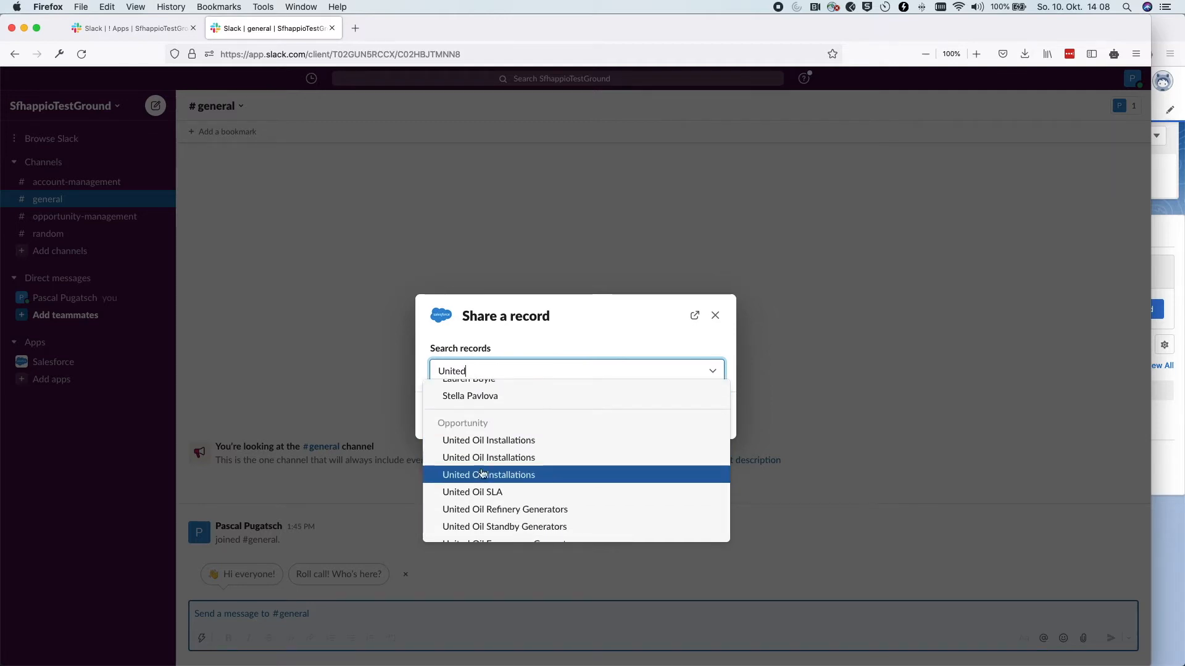
scroll(479, 446, up, 3)
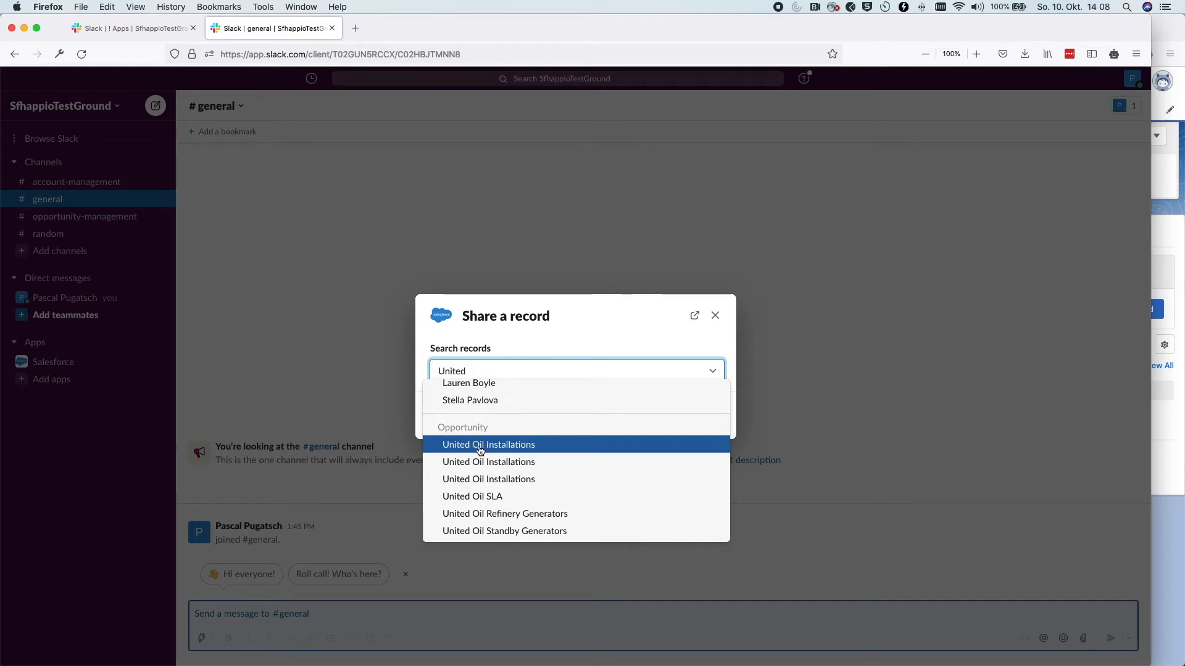
scroll(481, 450, up, 5)
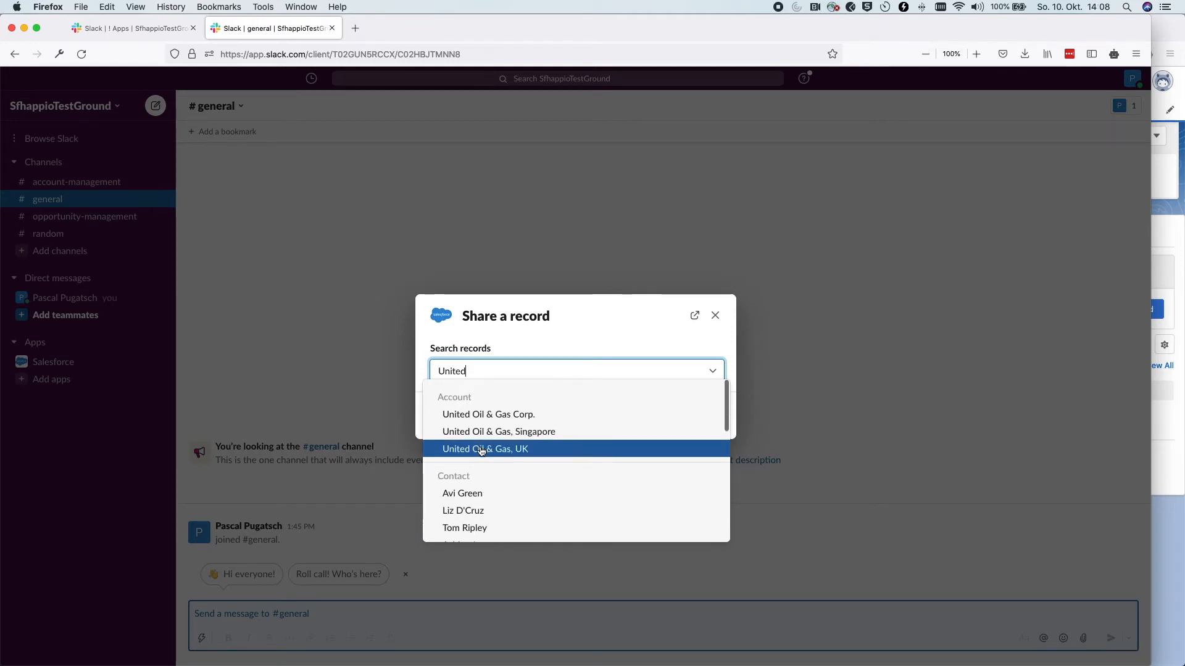
click(485, 420)
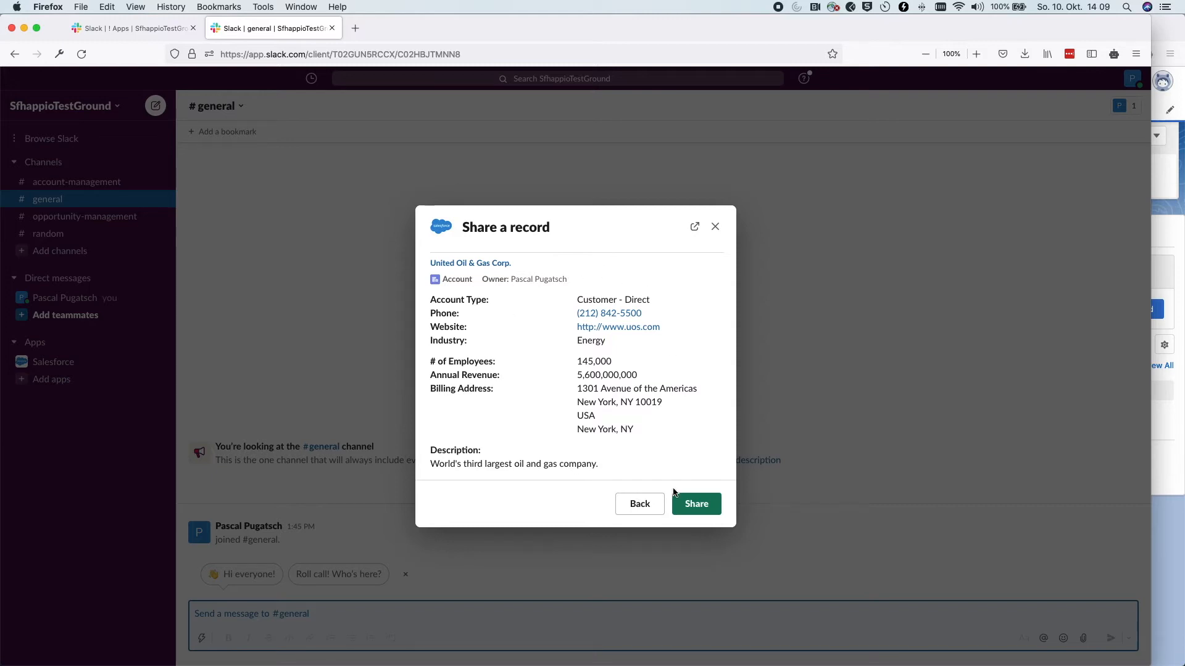
Share the United Oil & Gas Corp. record to #general and close the confirmation
click(697, 510)
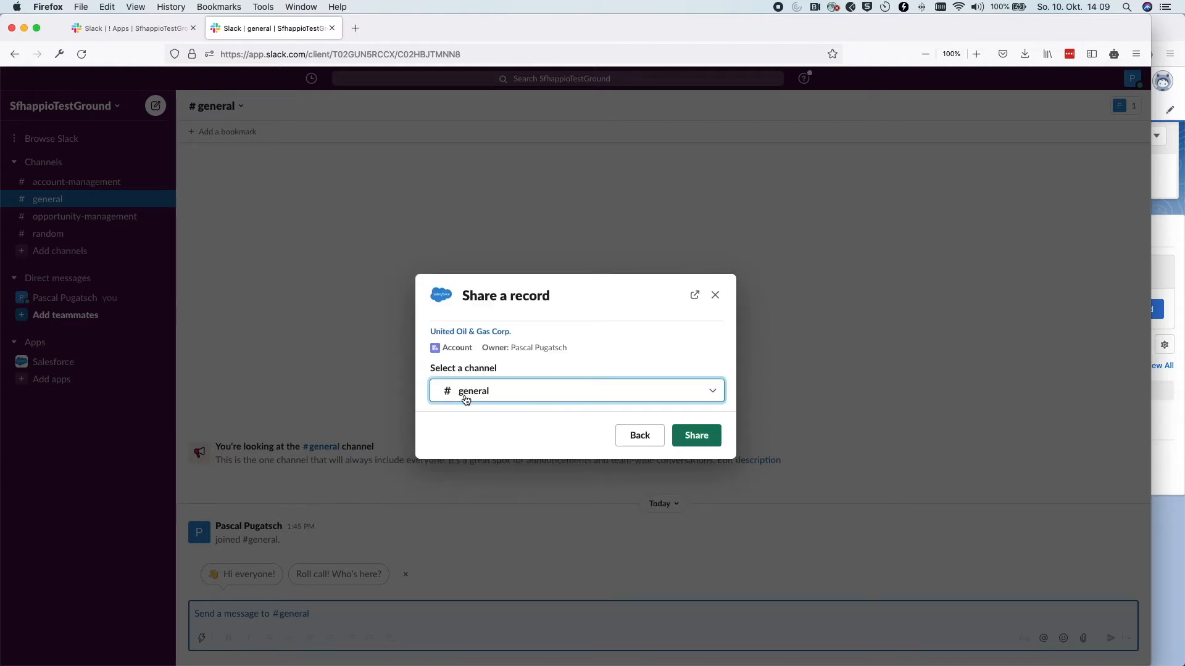
click(696, 435)
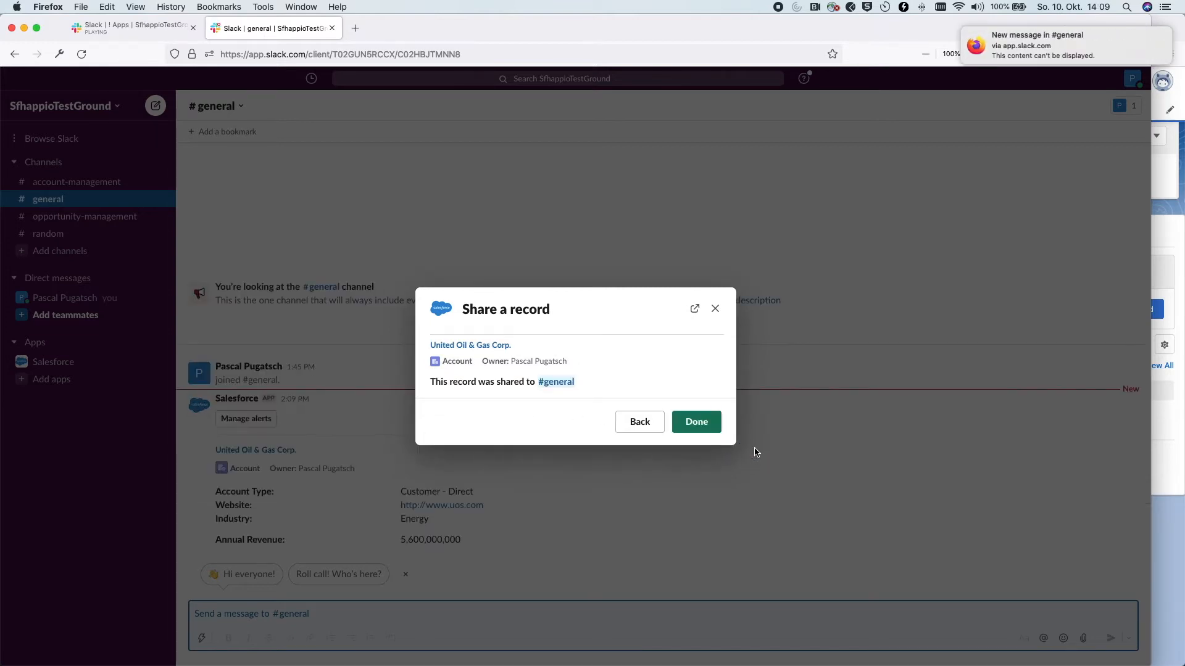
click(707, 427)
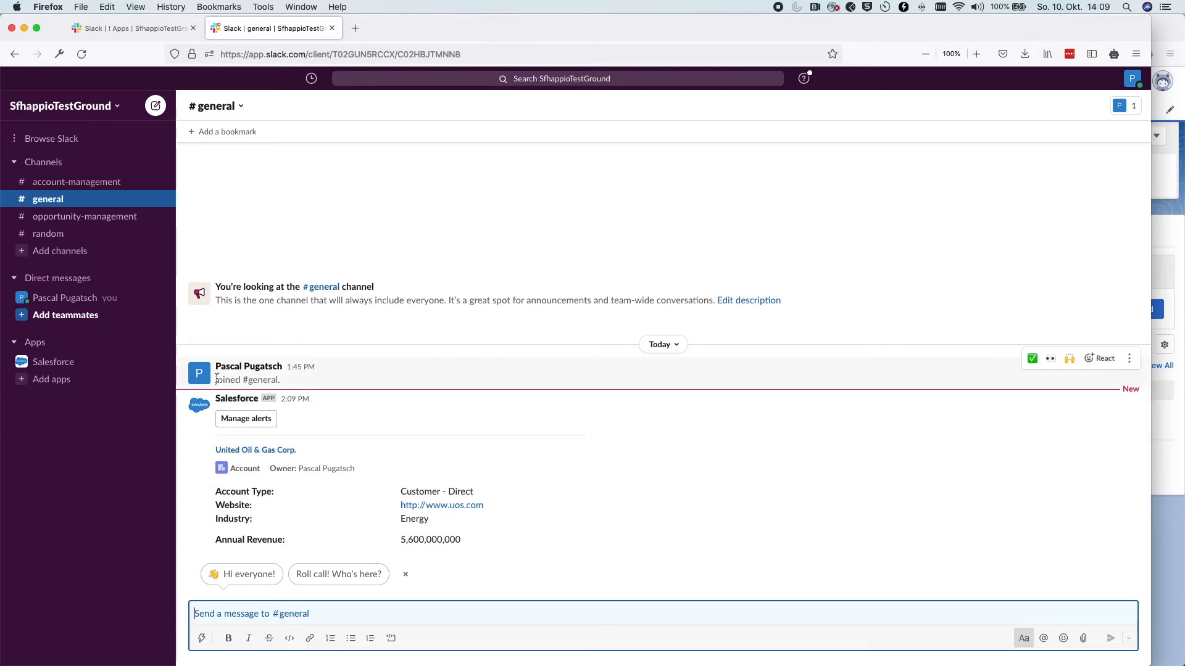
On the Salesforce app's Home tab, open the Get Companion App listing in a new tab
click(72, 365)
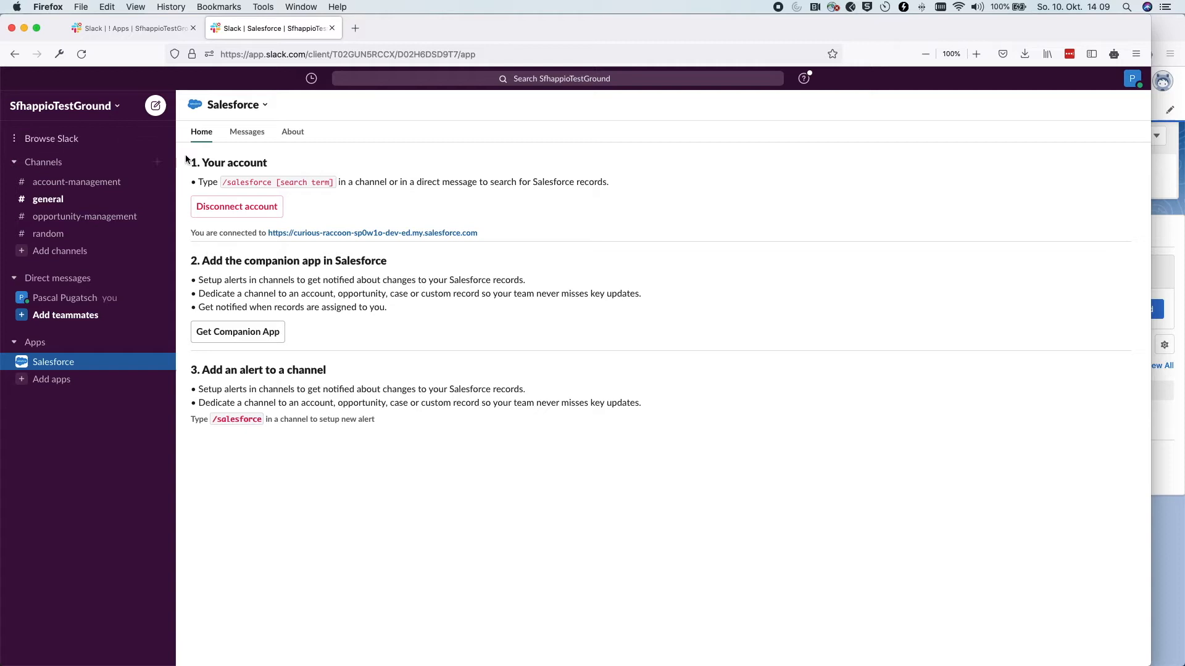
drag(269, 163, 196, 161)
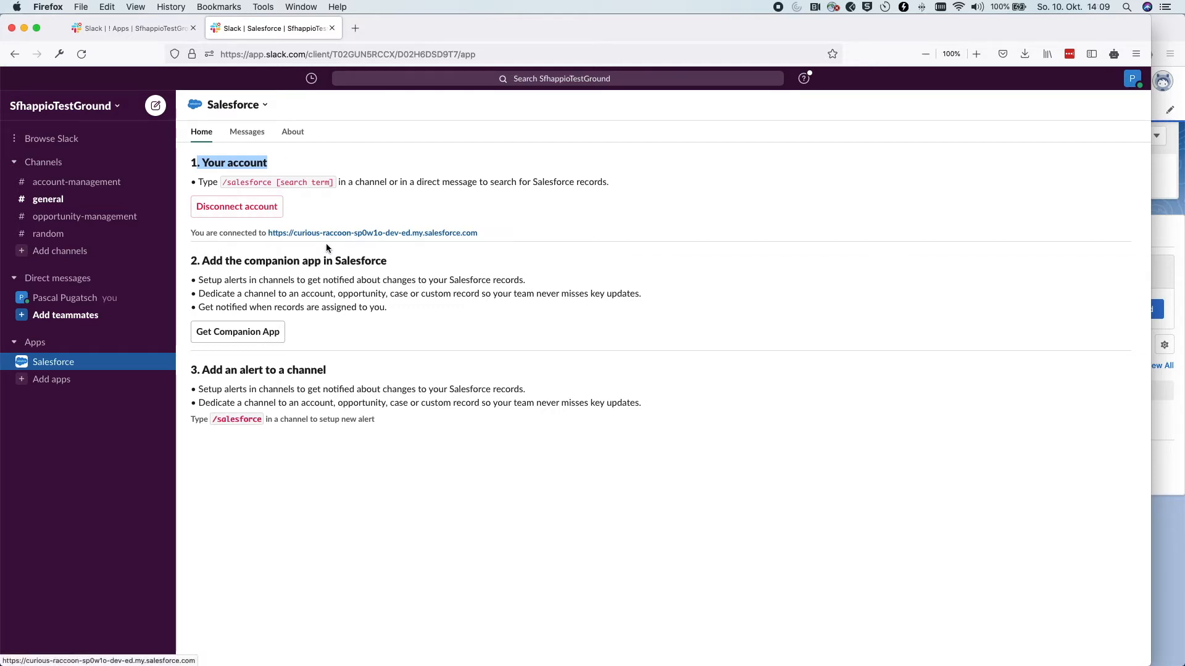
click(251, 261)
double_click(251, 261)
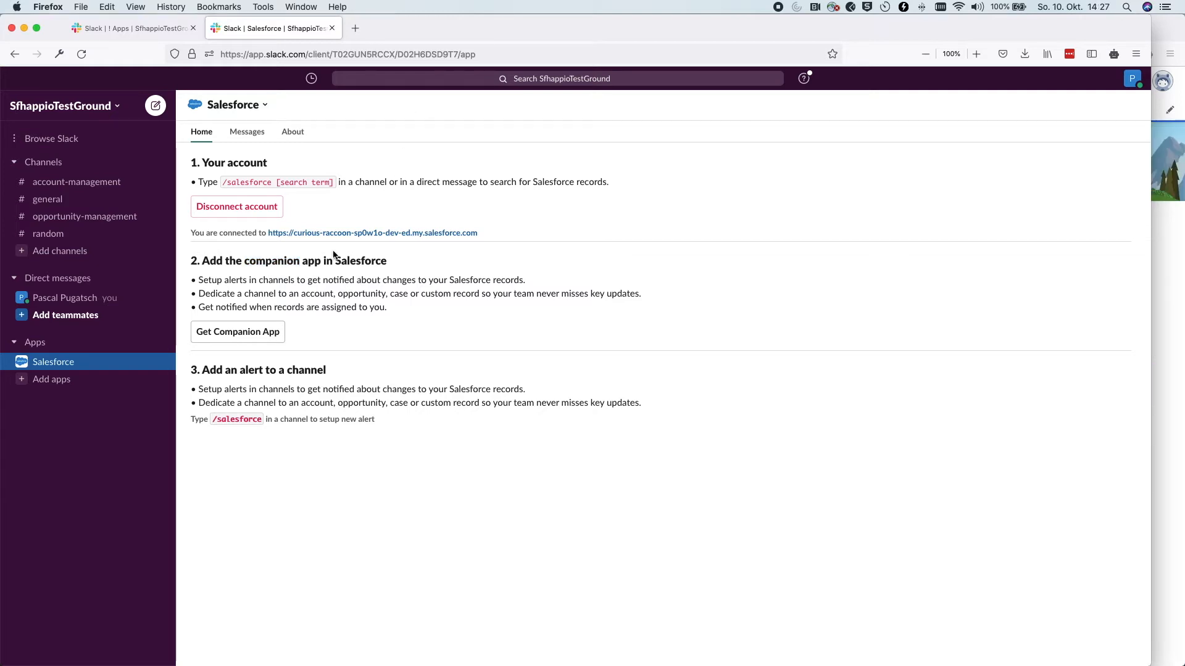
drag(397, 262, 197, 261)
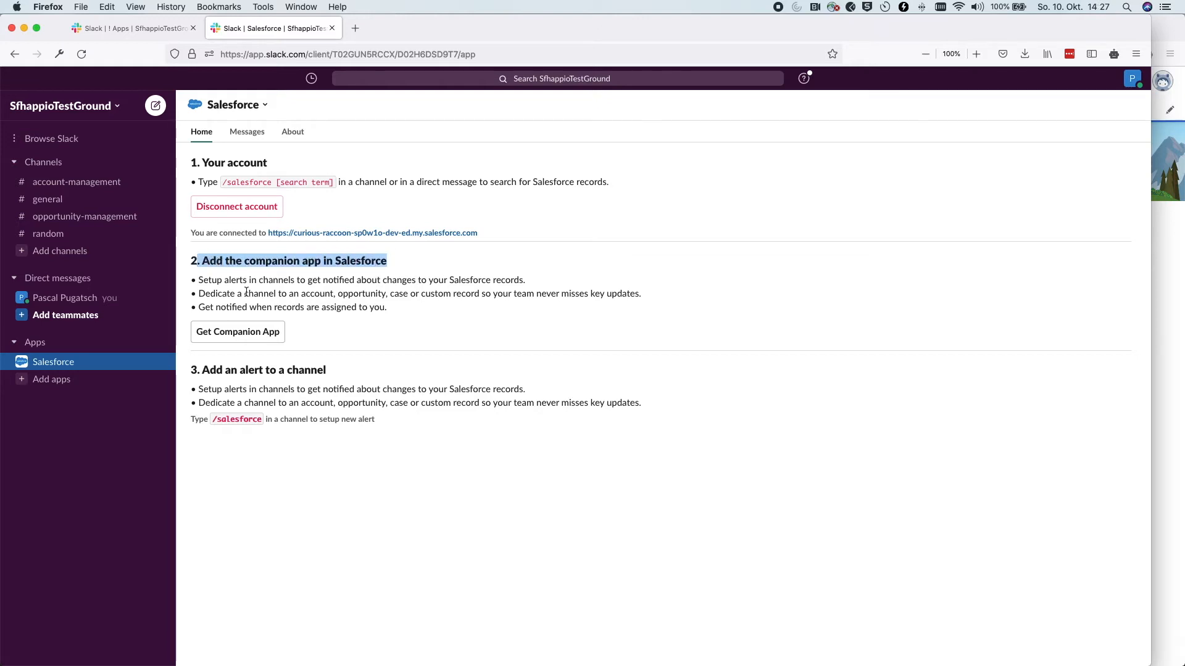
click(209, 337)
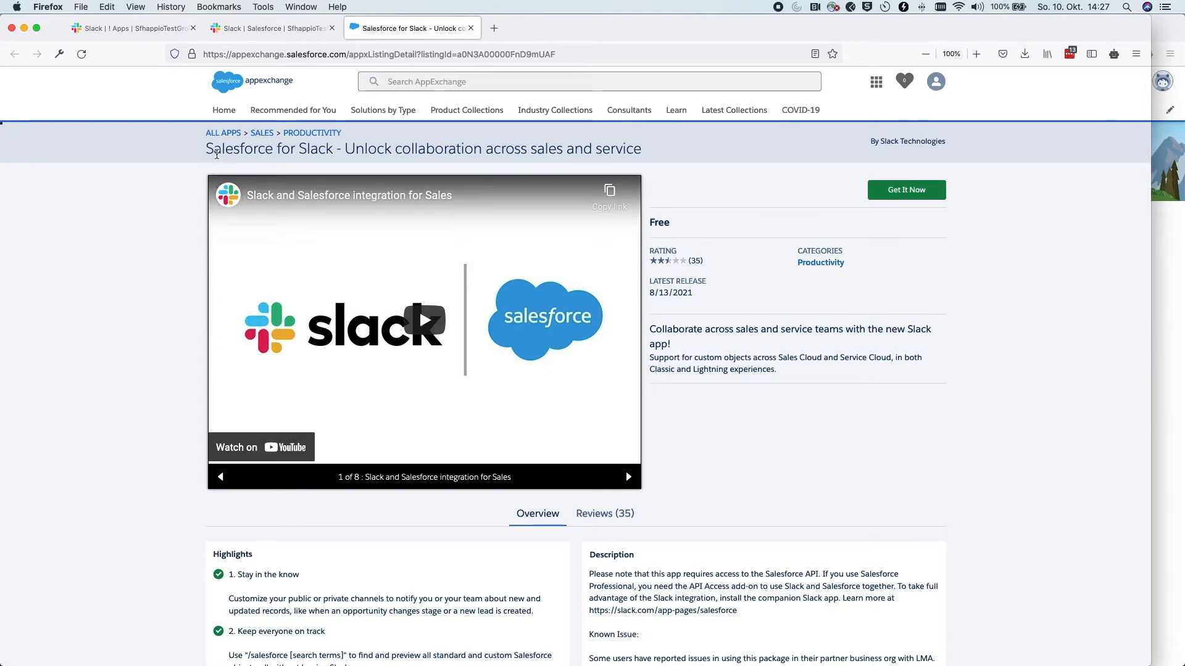
Choose Get It Now, keep the already connected org, and install in production
drag(208, 152, 334, 148)
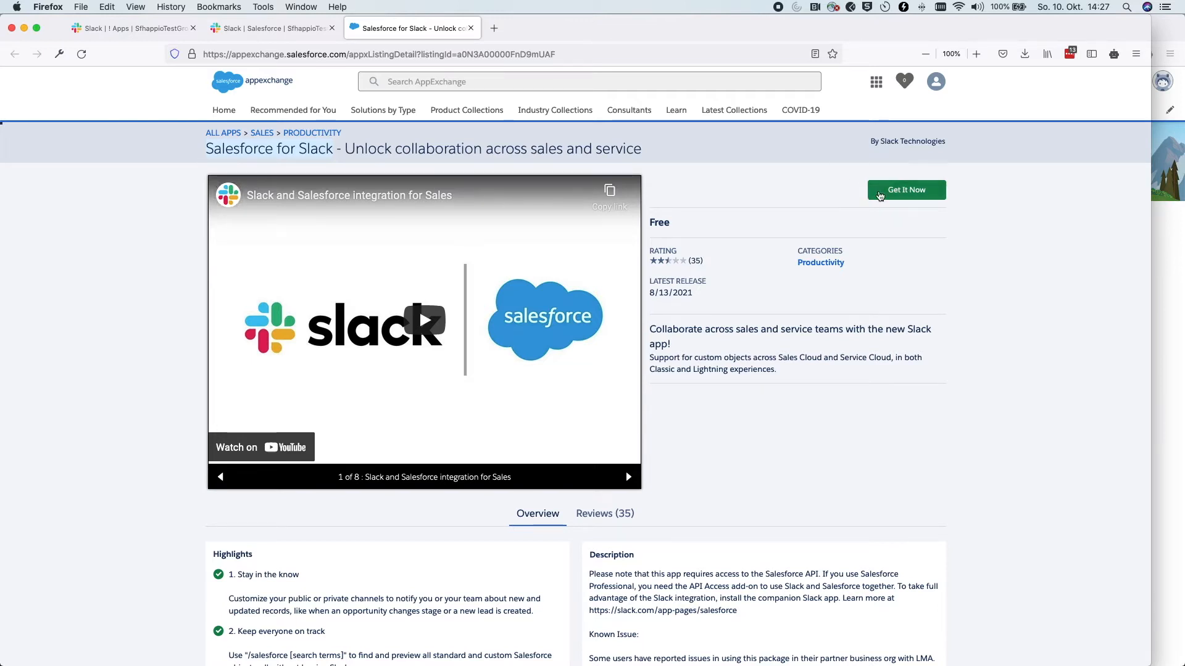
click(908, 191)
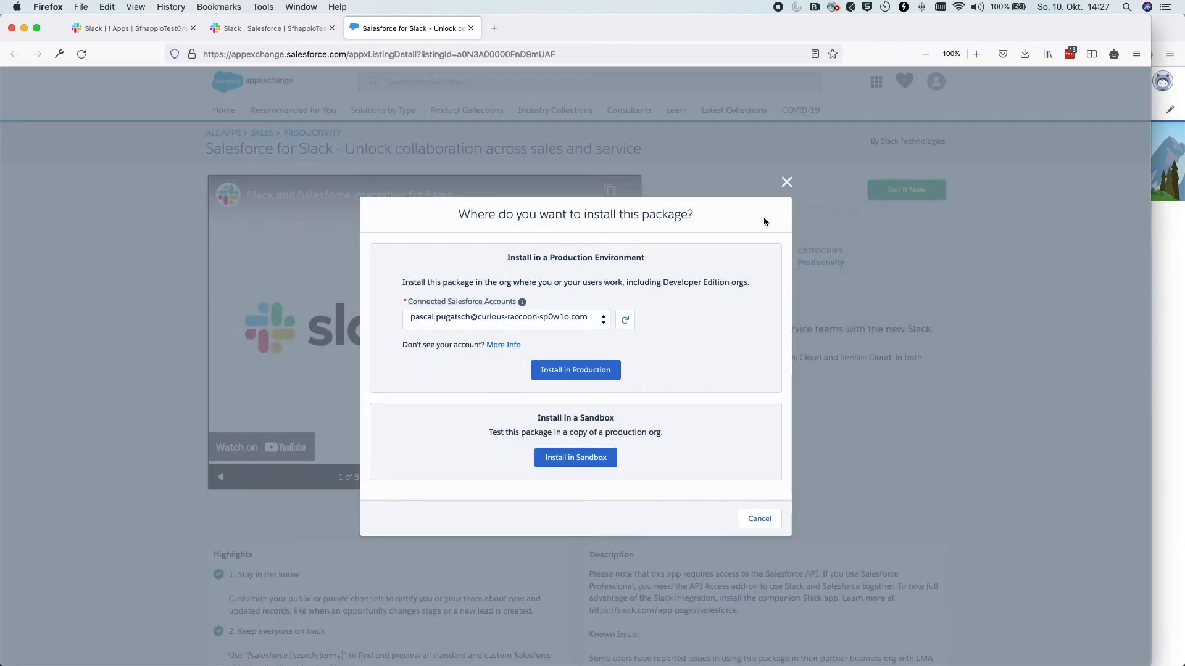
click(296, 31)
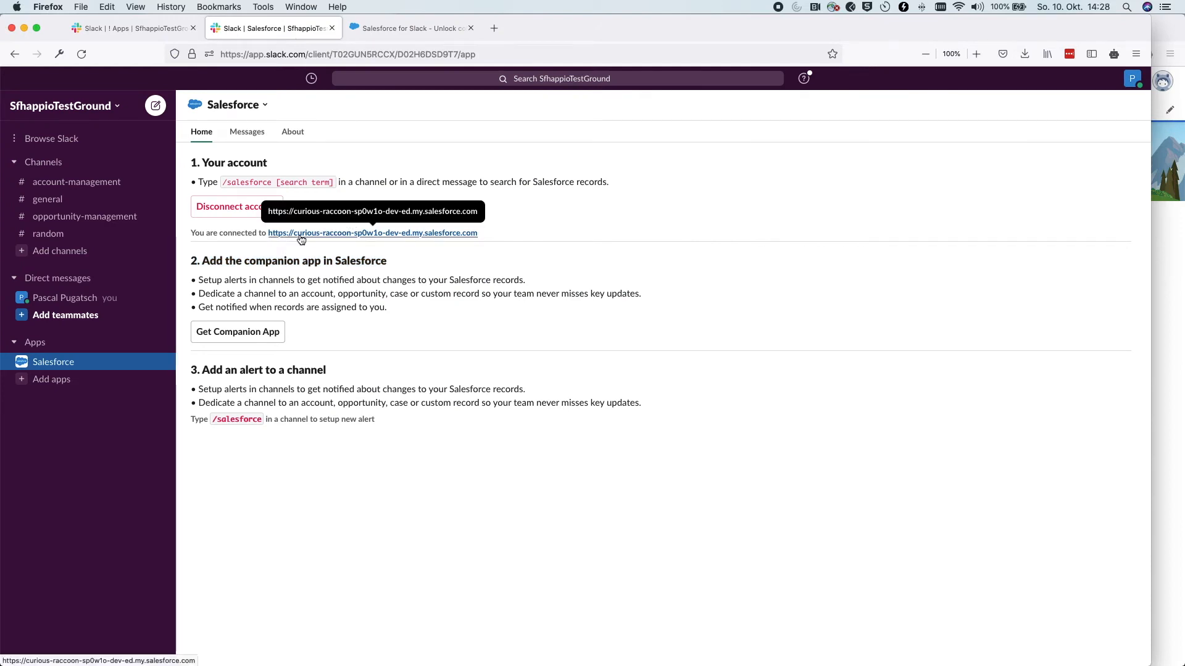
click(374, 27)
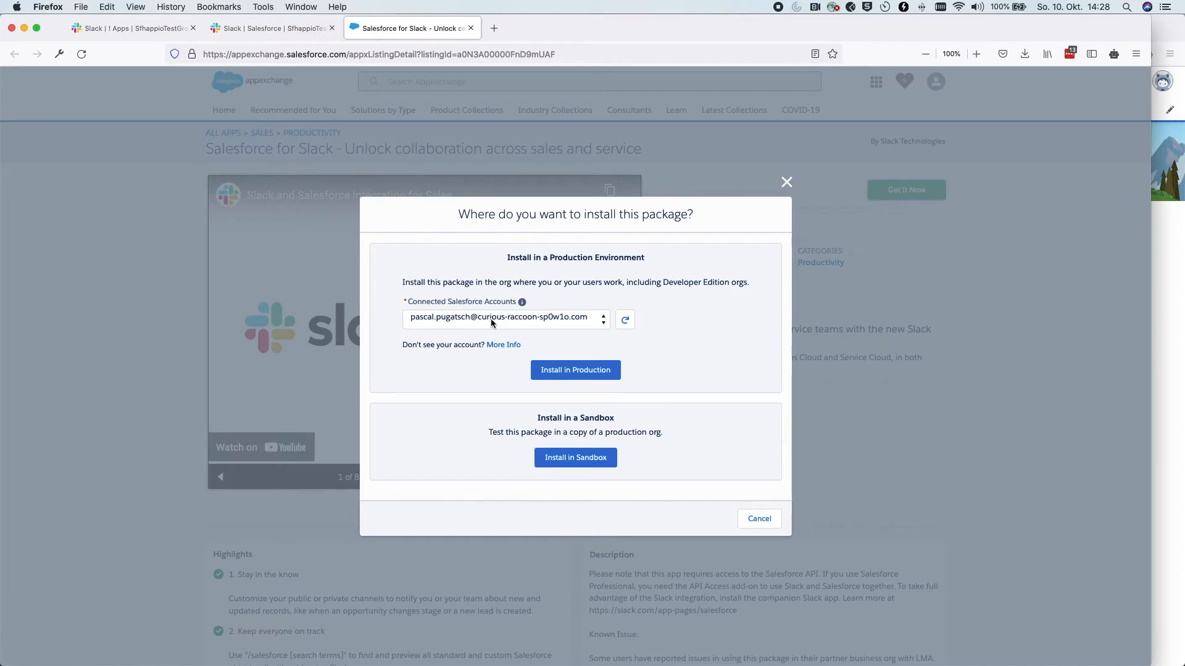
click(550, 318)
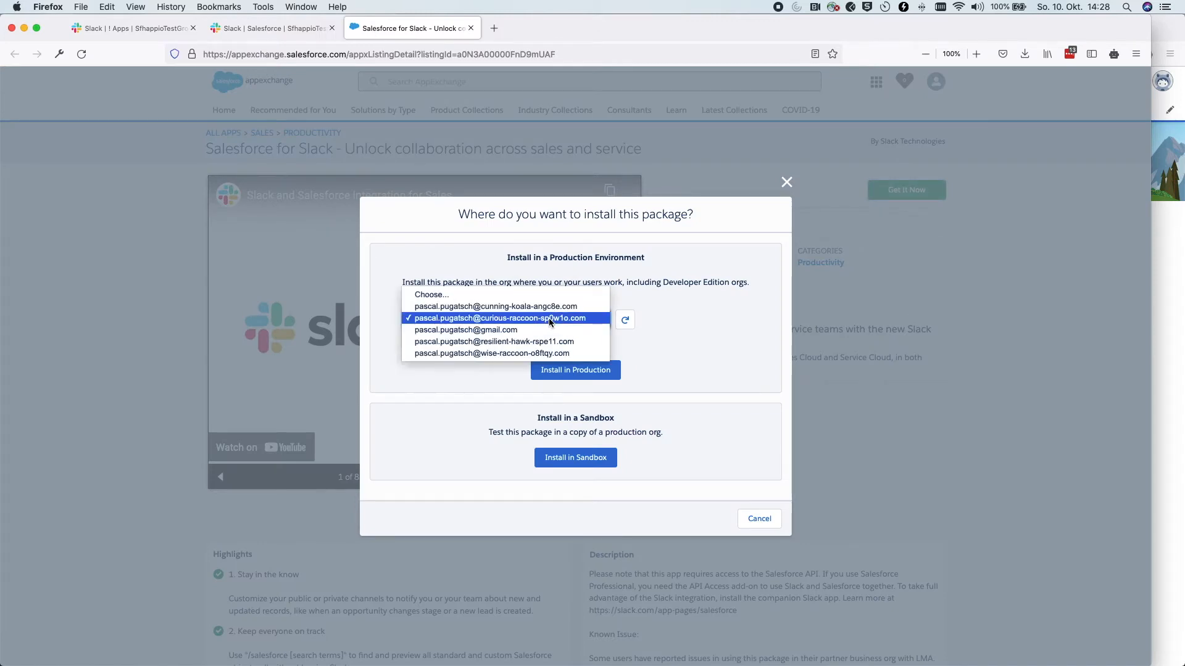
click(549, 319)
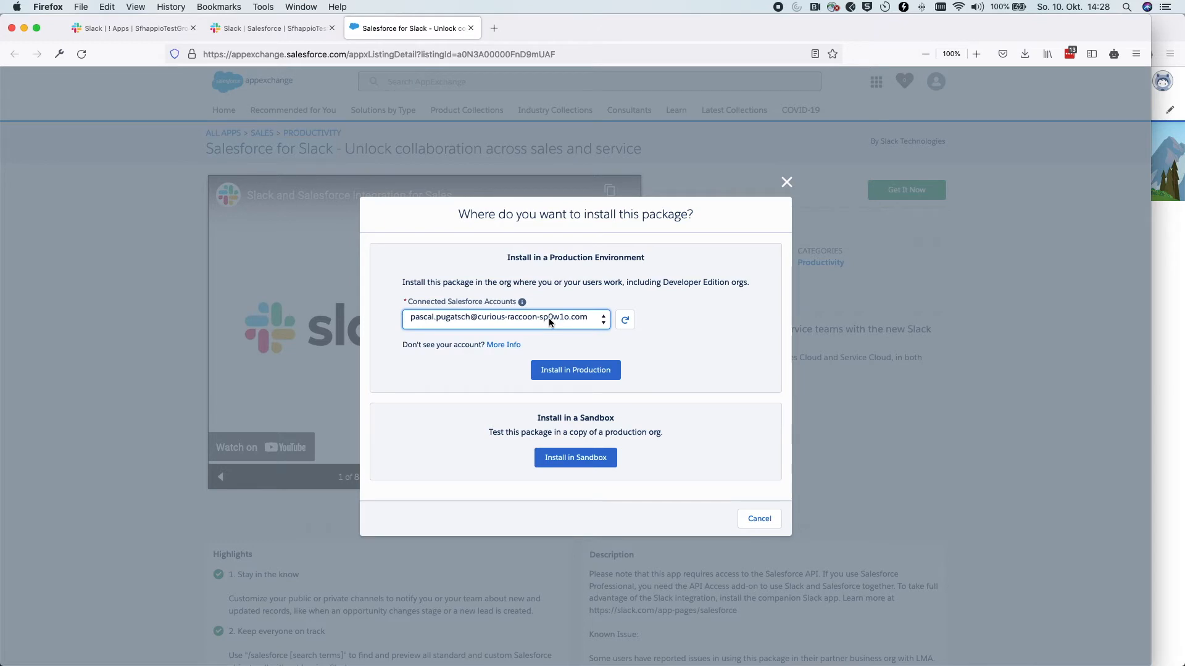
click(565, 375)
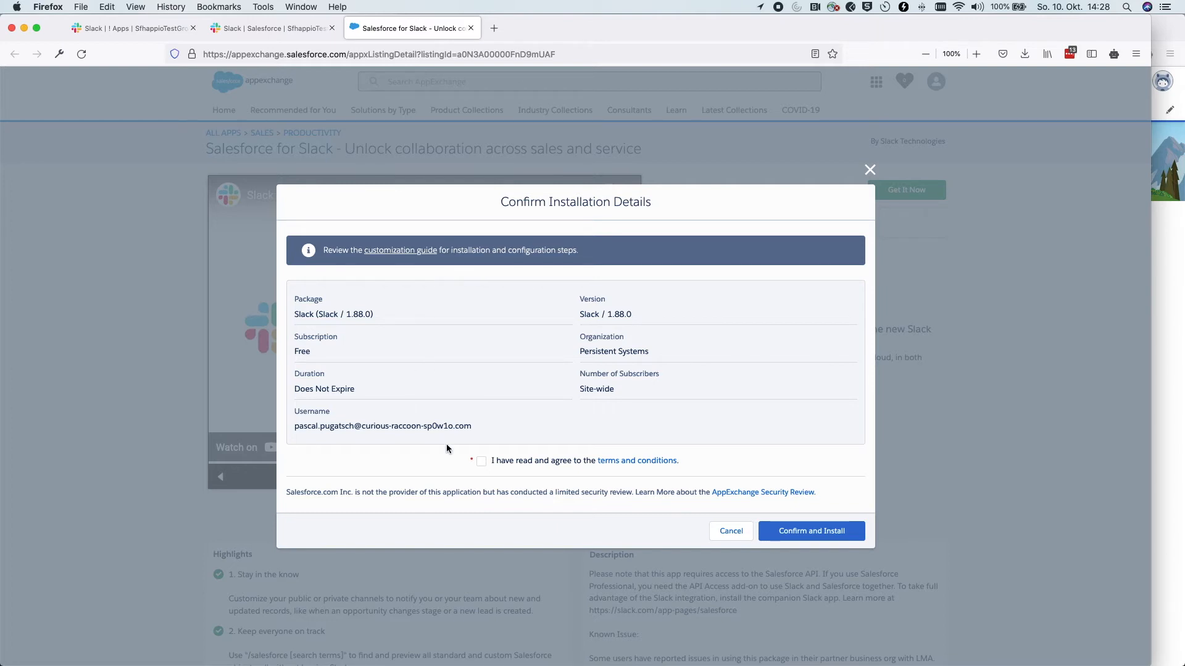
Accept the AppExchange terms, confirm the install, and sign in with the saved org username
click(482, 463)
click(805, 534)
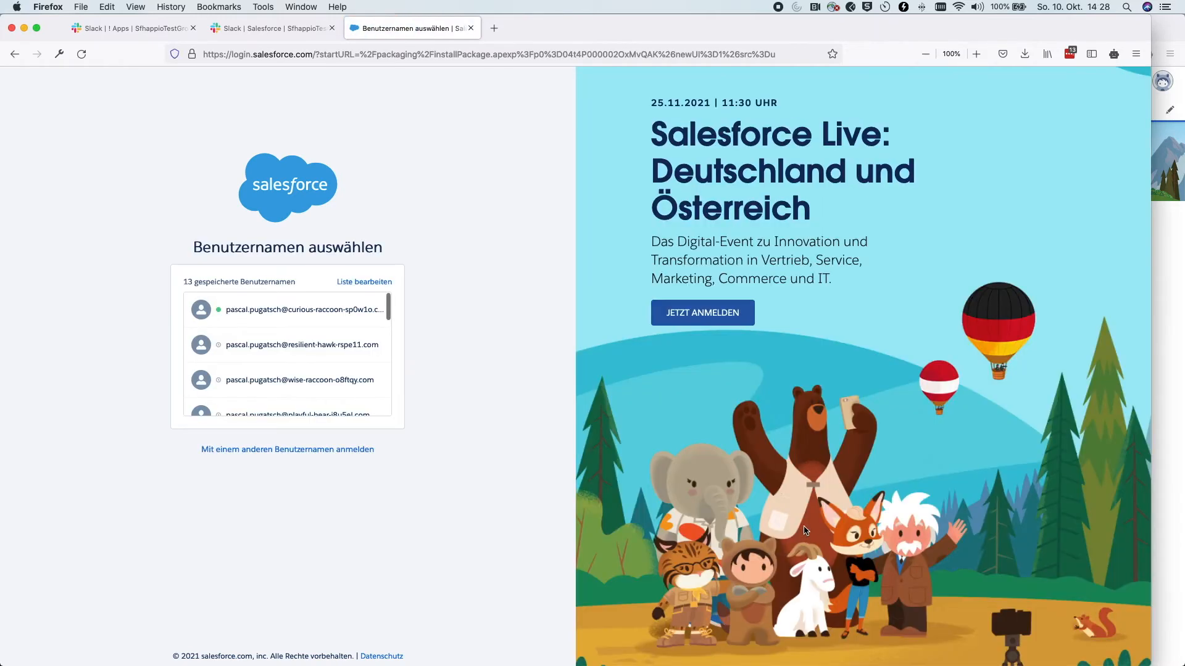
click(306, 311)
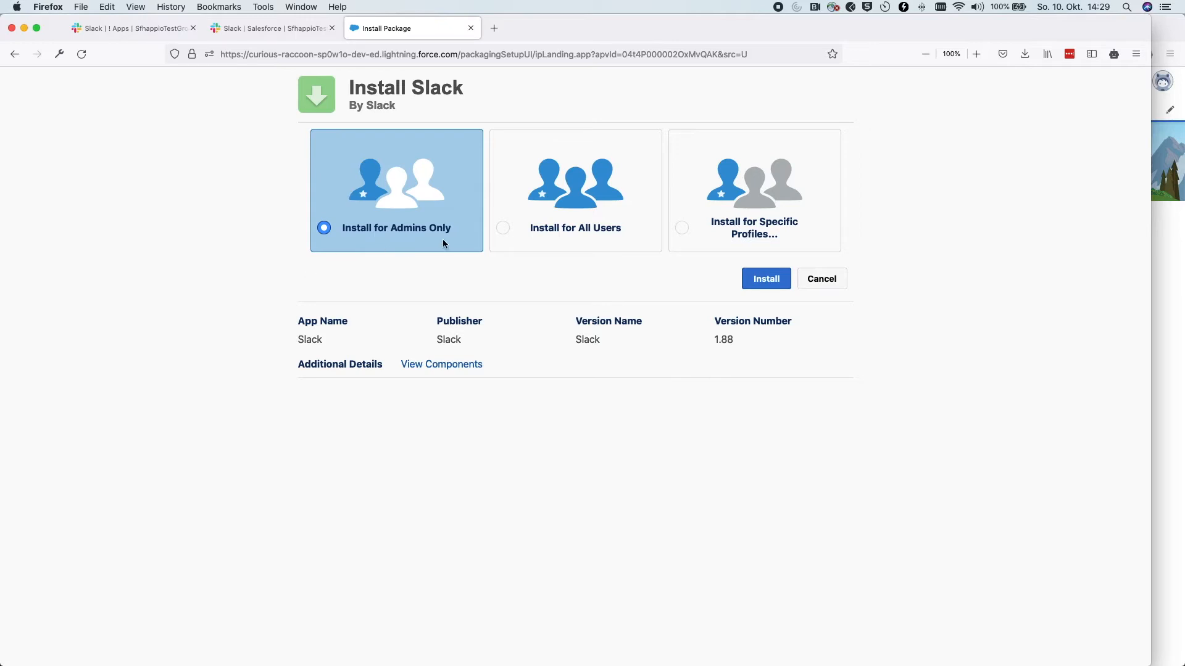
Install the Slack 1.88 package for all users, granting access to the listed third-party websites
click(507, 232)
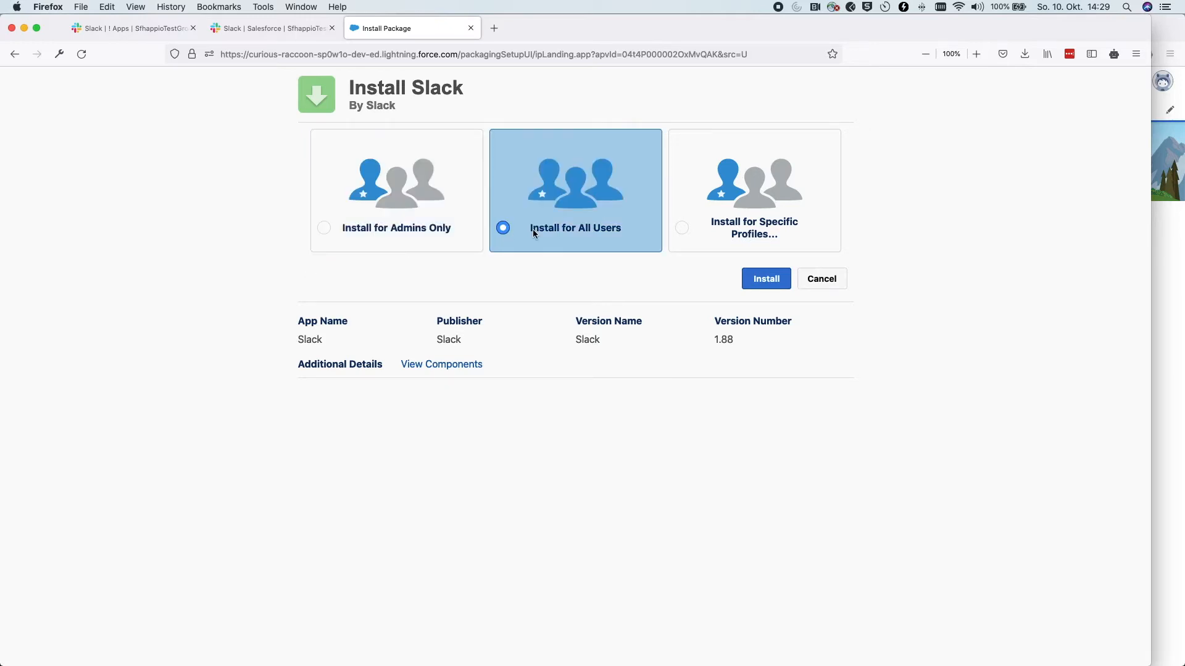
click(765, 280)
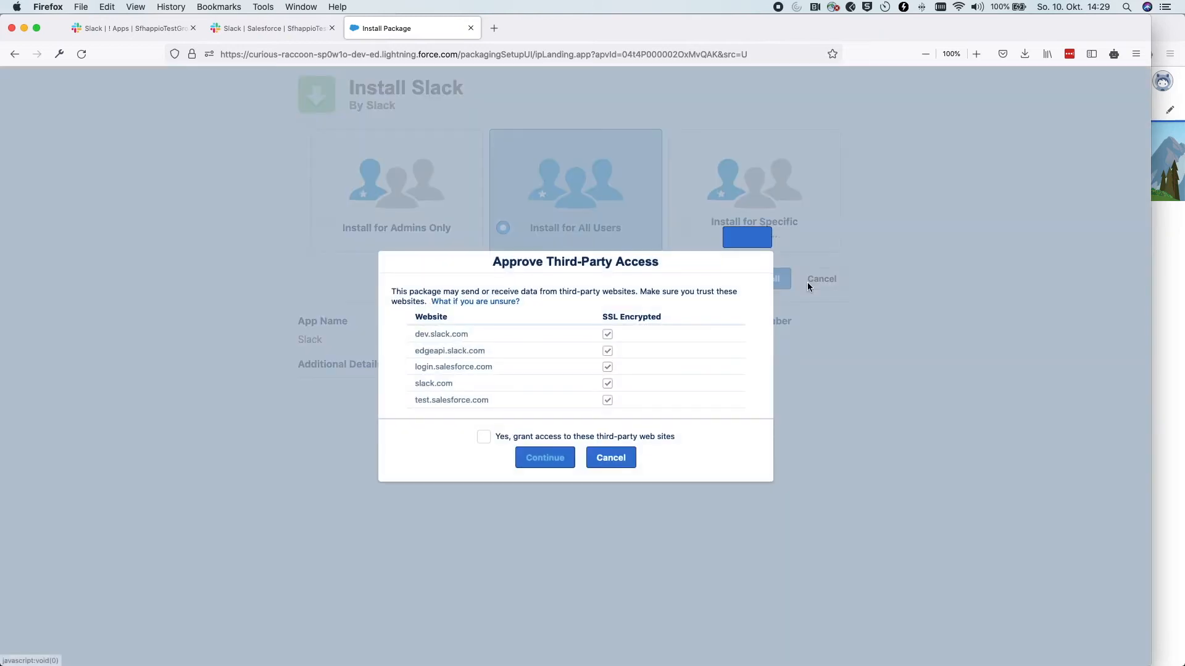
click(484, 437)
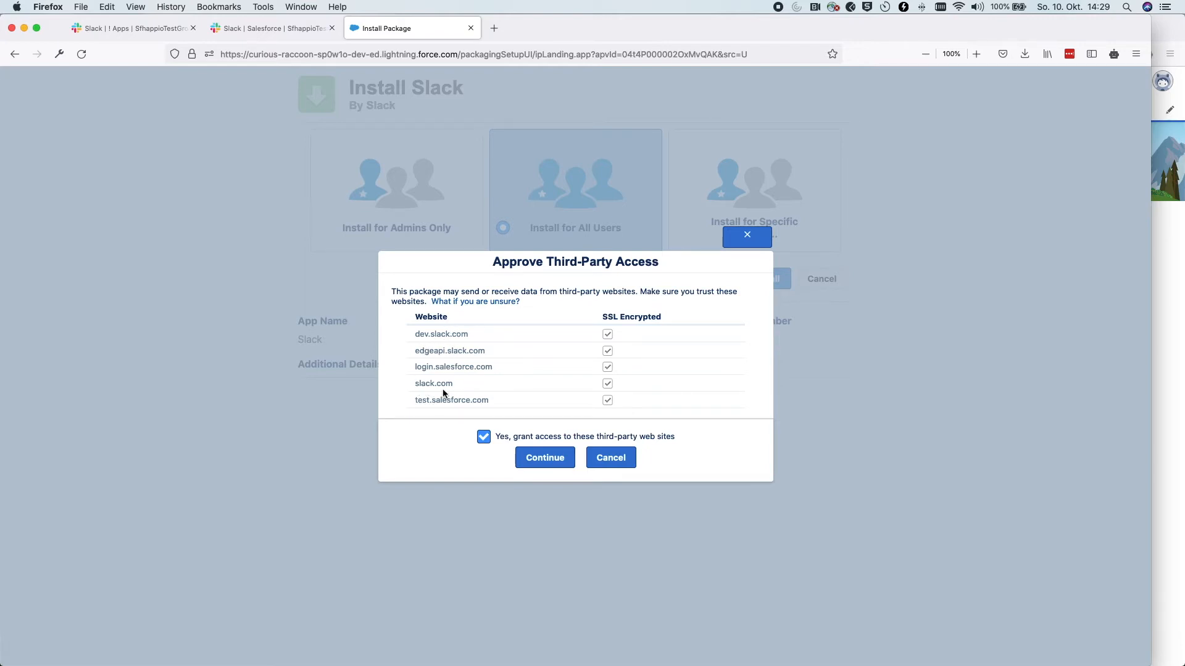
click(548, 458)
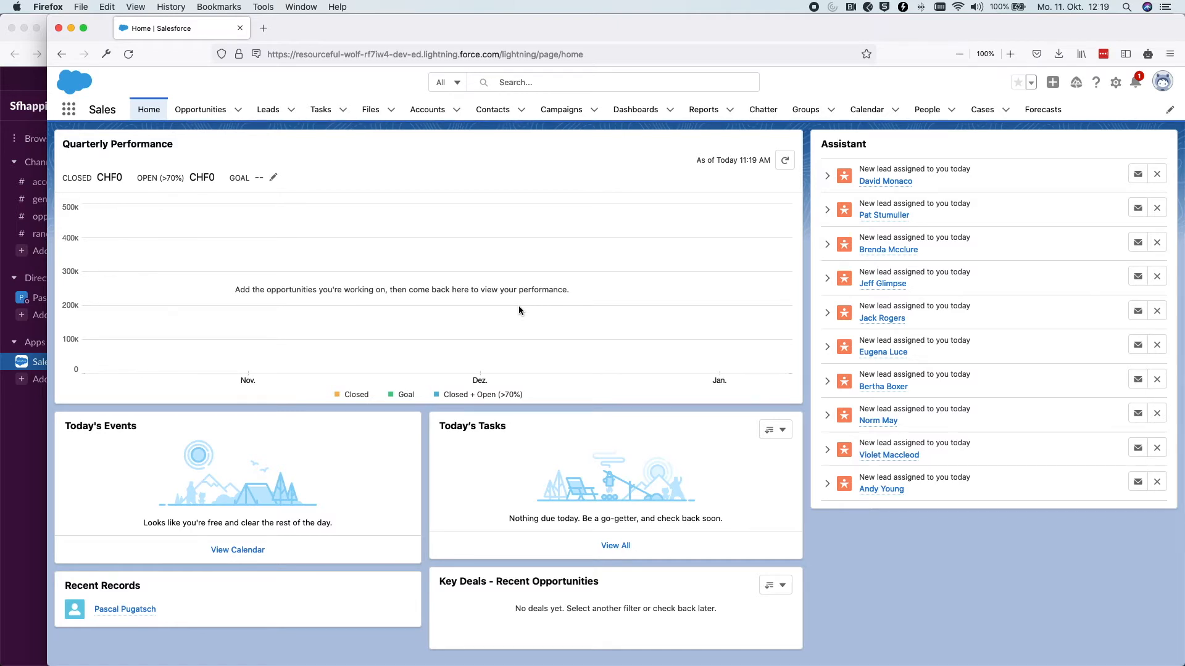
Search the App Launcher for 'slack' and launch Slack Setup
click(67, 113)
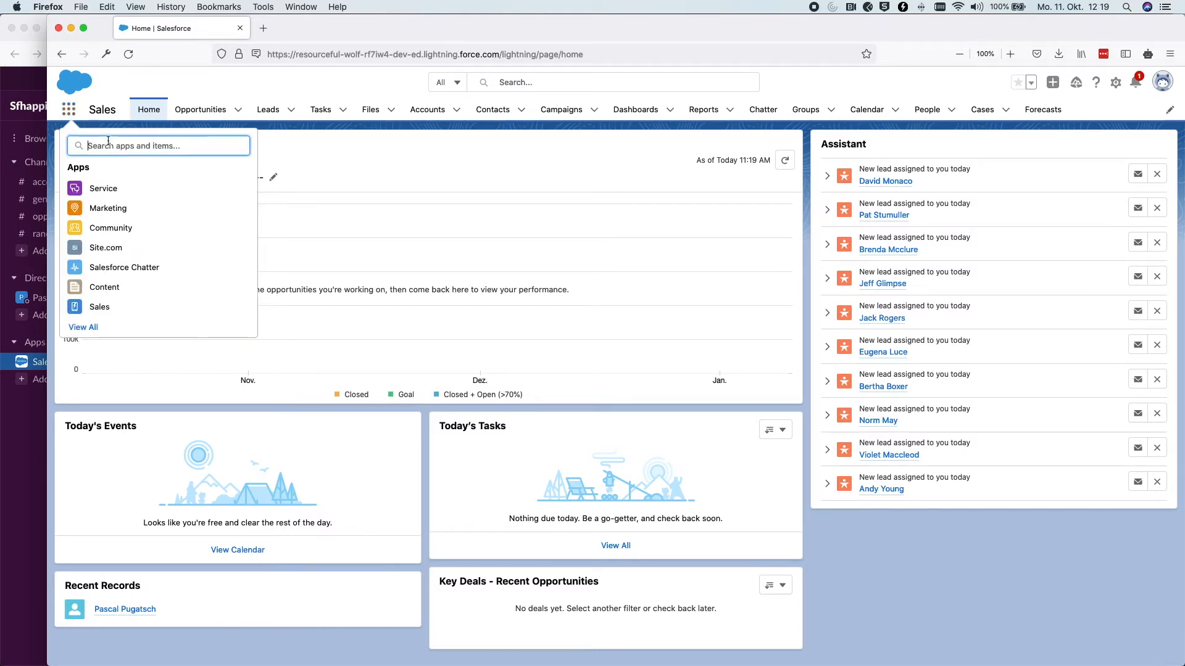
text(slack)
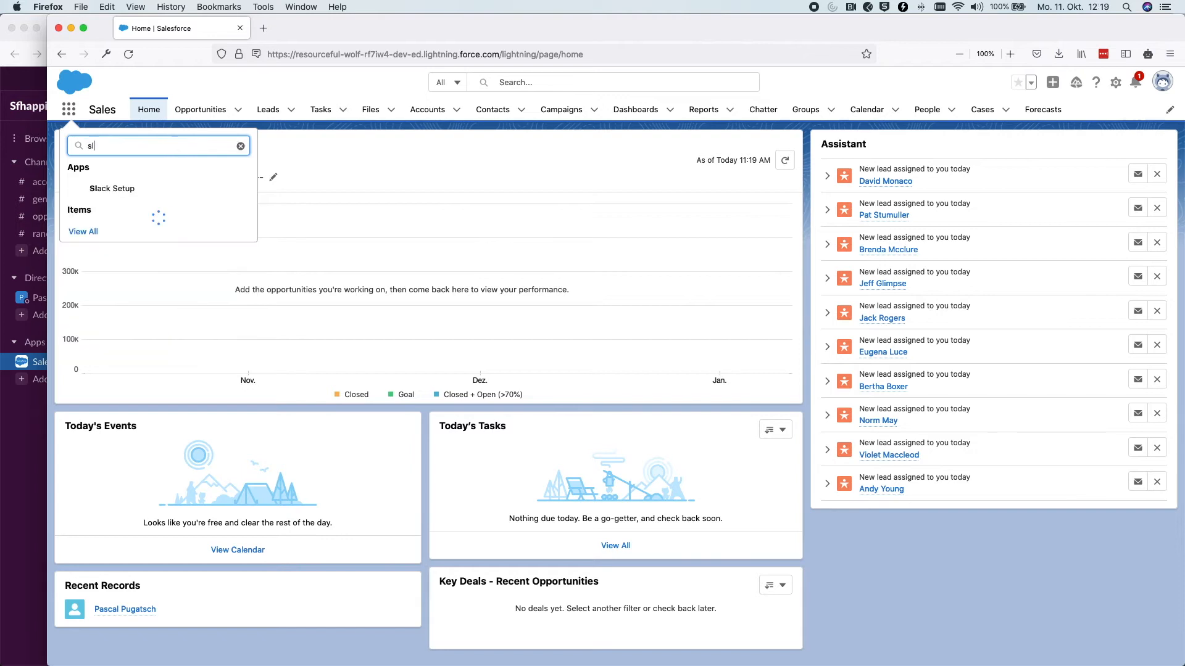
click(99, 191)
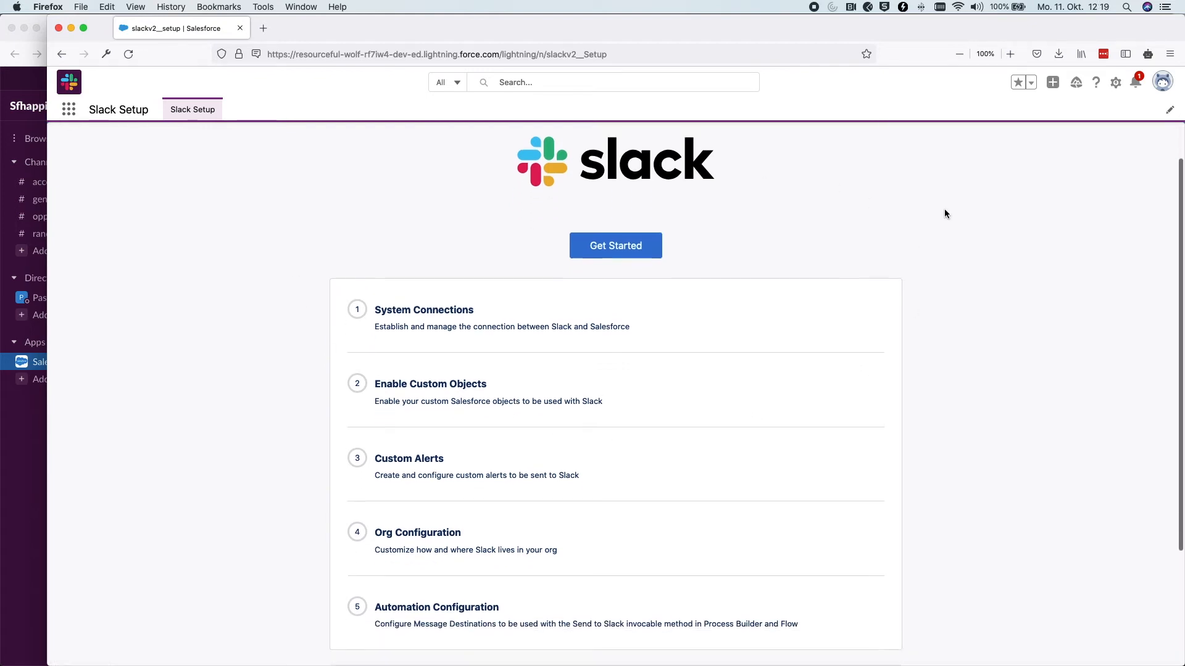
Authorize the Slack–Salesforce connection, confirm it in Slack, and finish the System Connections step
scroll(944, 213, down, 3)
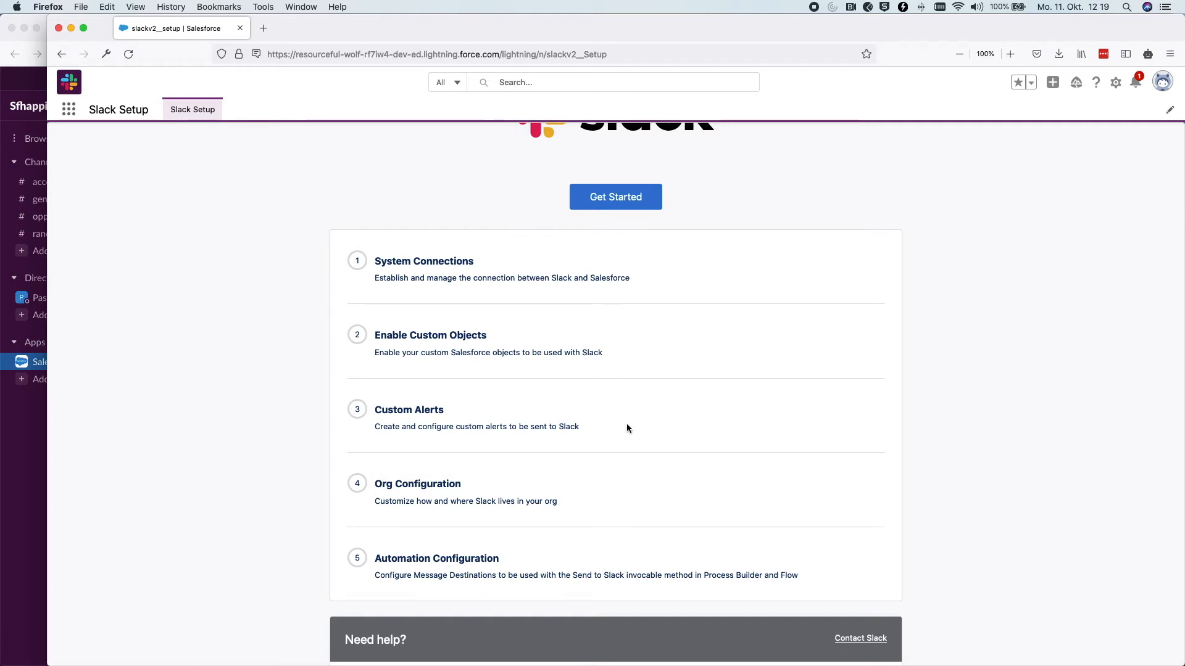
click(612, 194)
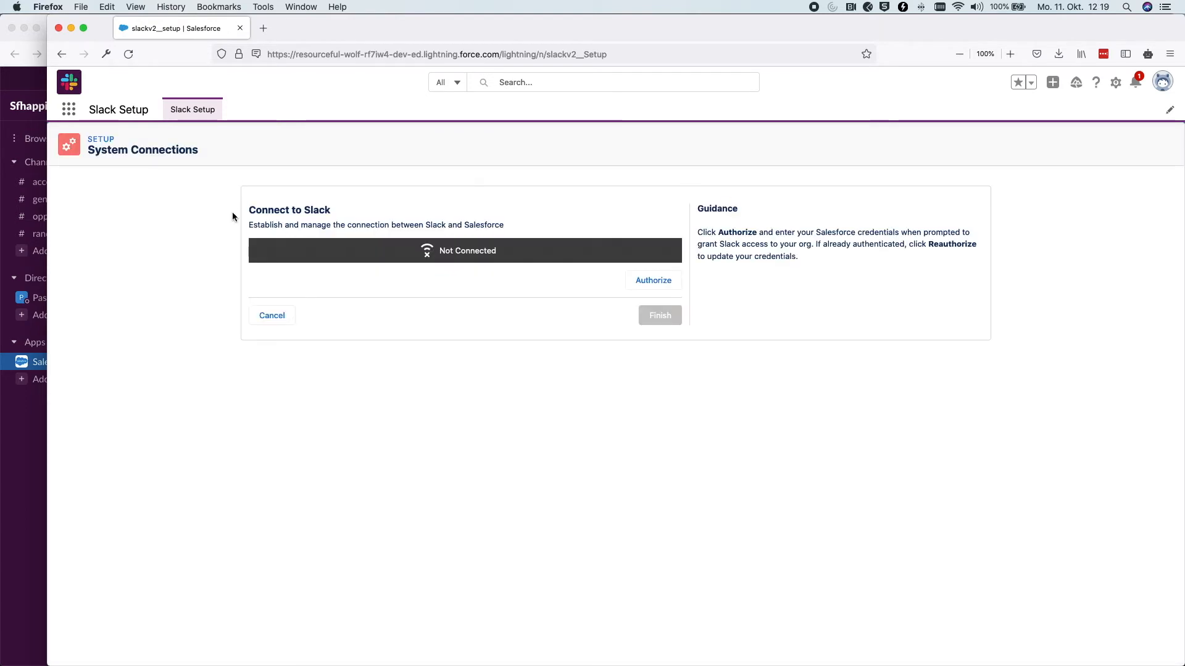
drag(248, 211, 354, 214)
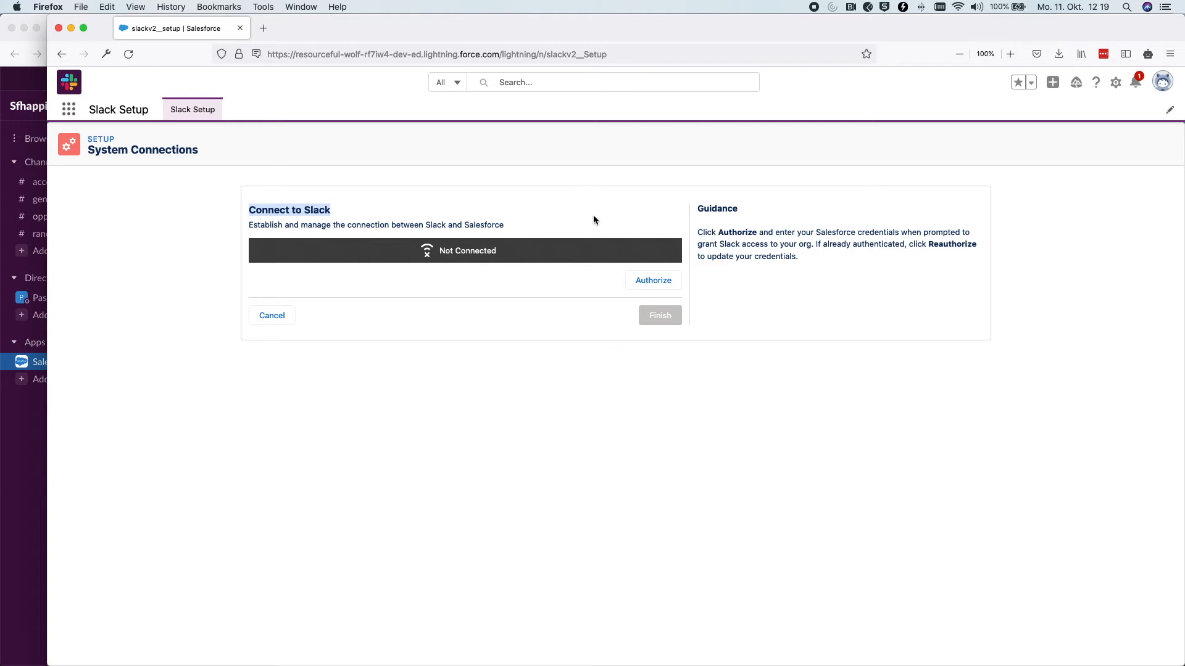
click(642, 280)
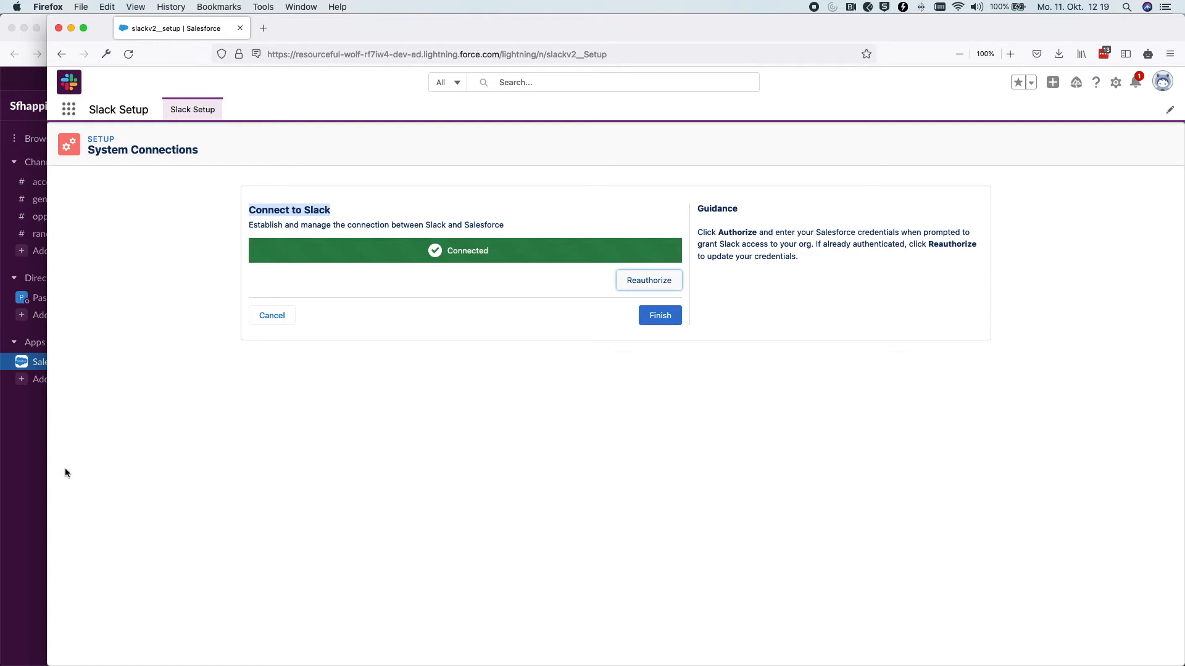
click(34, 479)
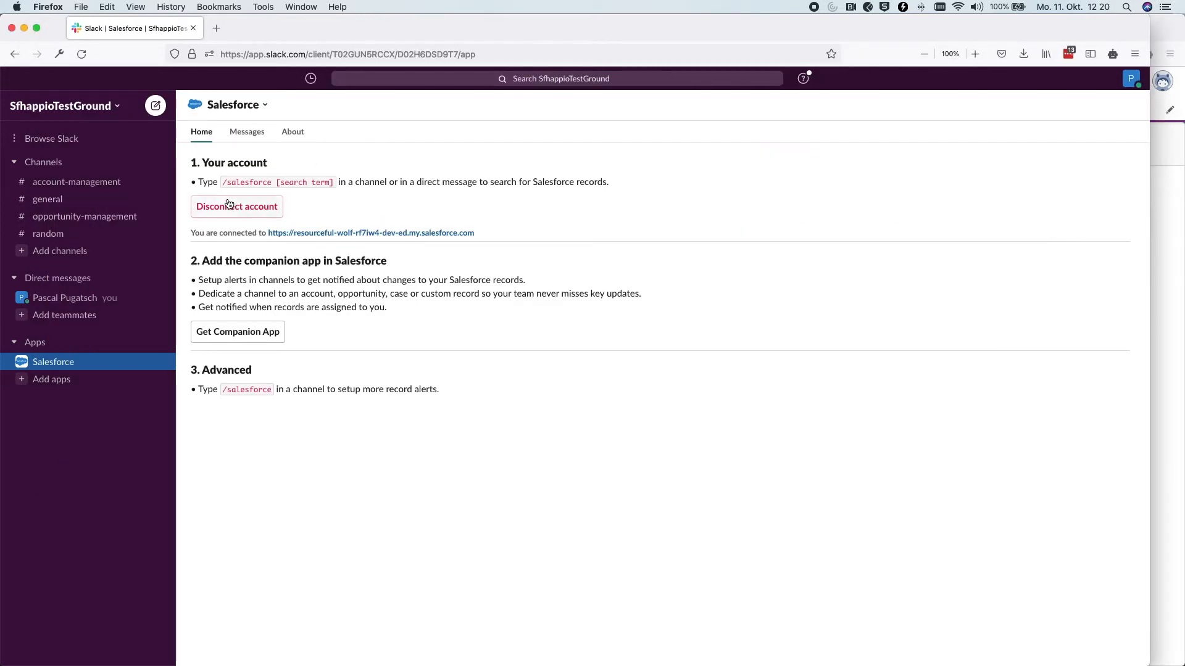
click(1163, 24)
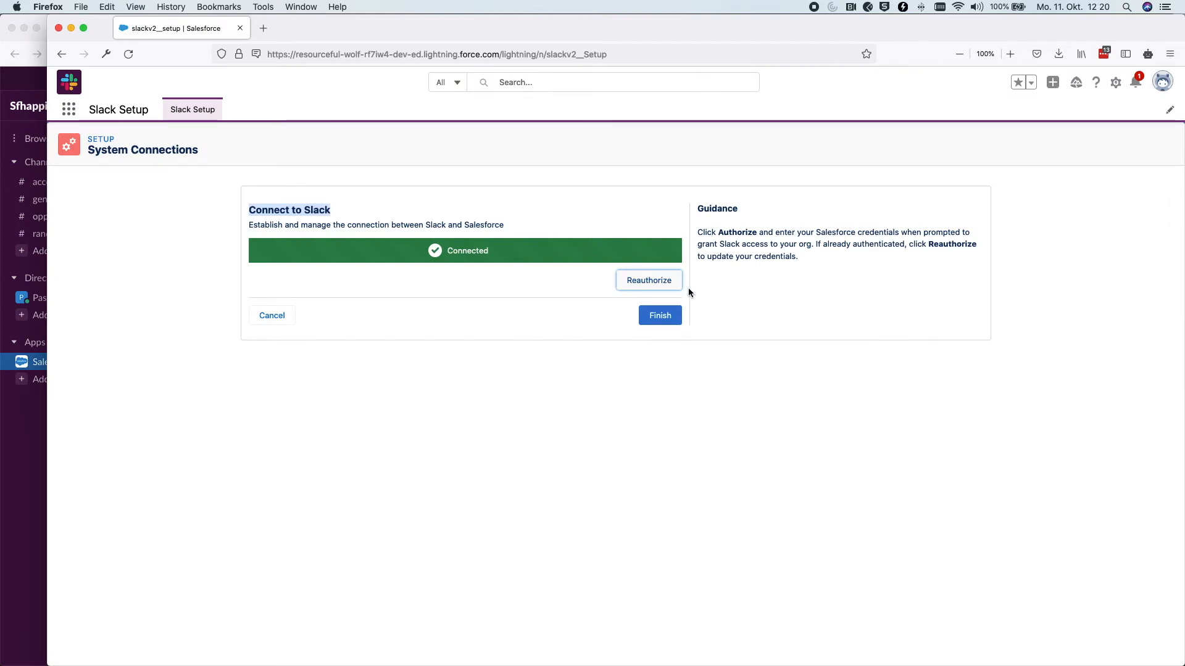
click(660, 316)
scroll(665, 312, down, 5)
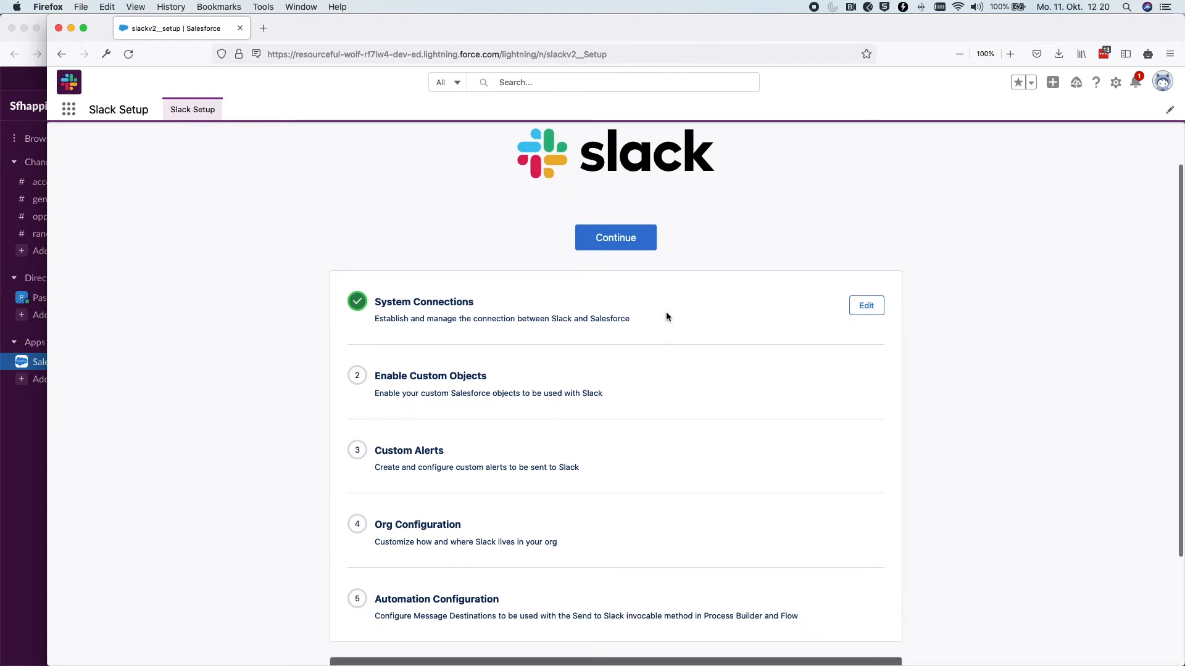
Open Salesforce Setup Home from the gear menu in a new tab
drag(487, 287, 365, 289)
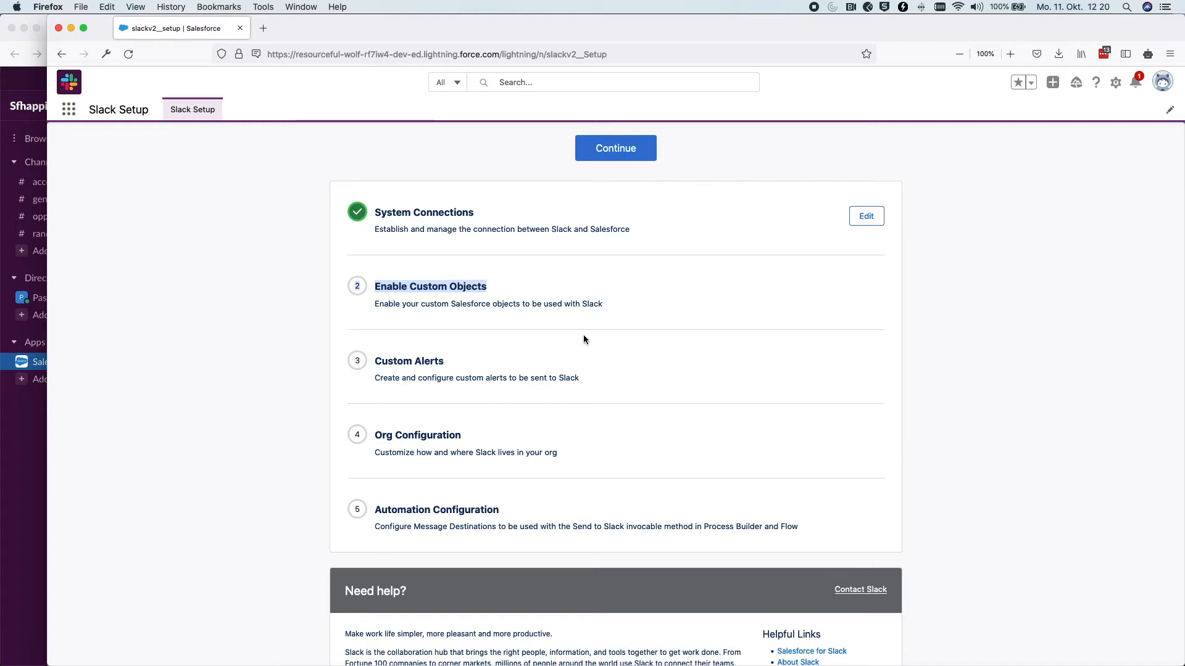
click(475, 283)
scroll(475, 284, down, 1)
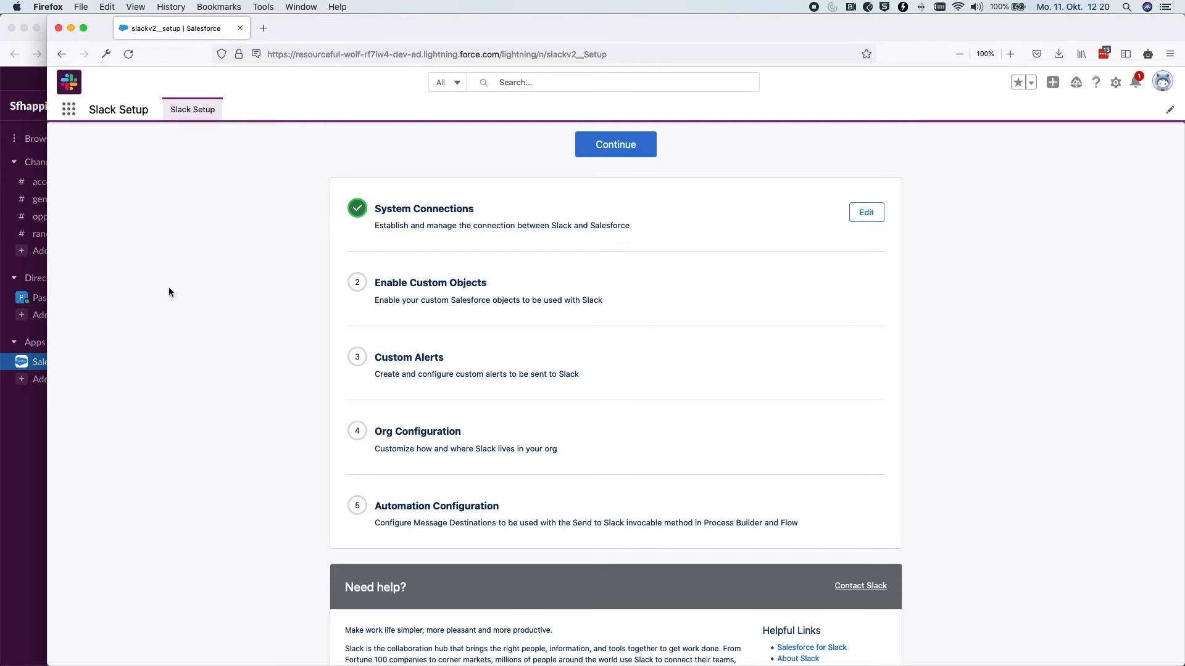
drag(374, 282, 520, 282)
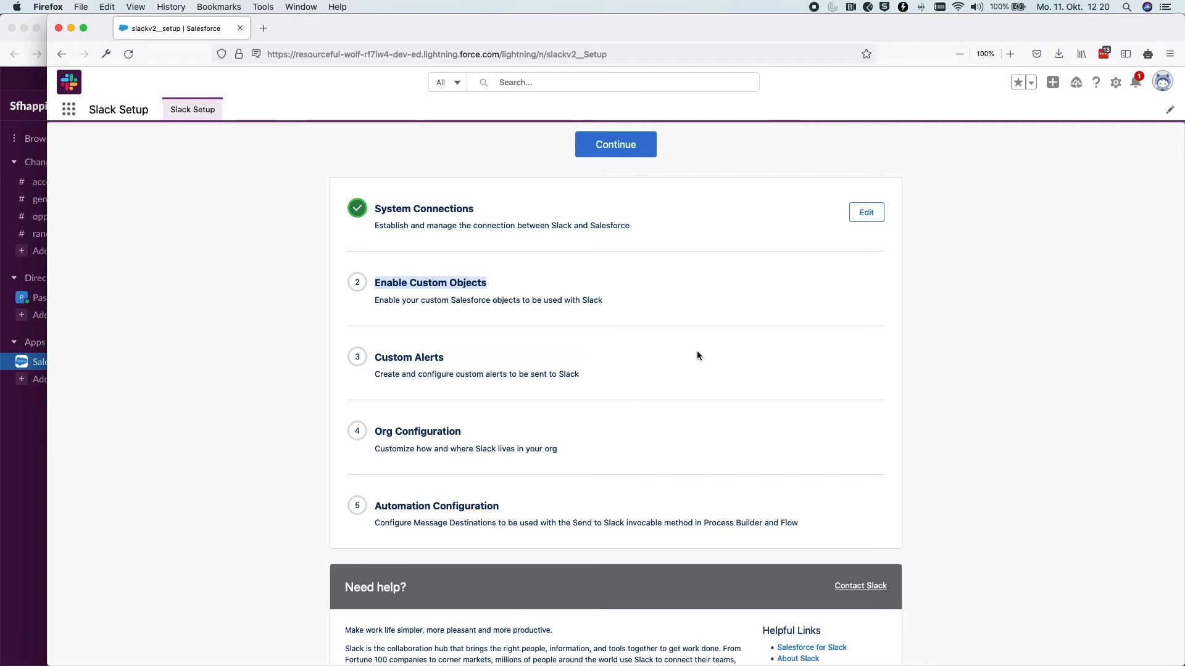
click(1115, 87)
click(1086, 114)
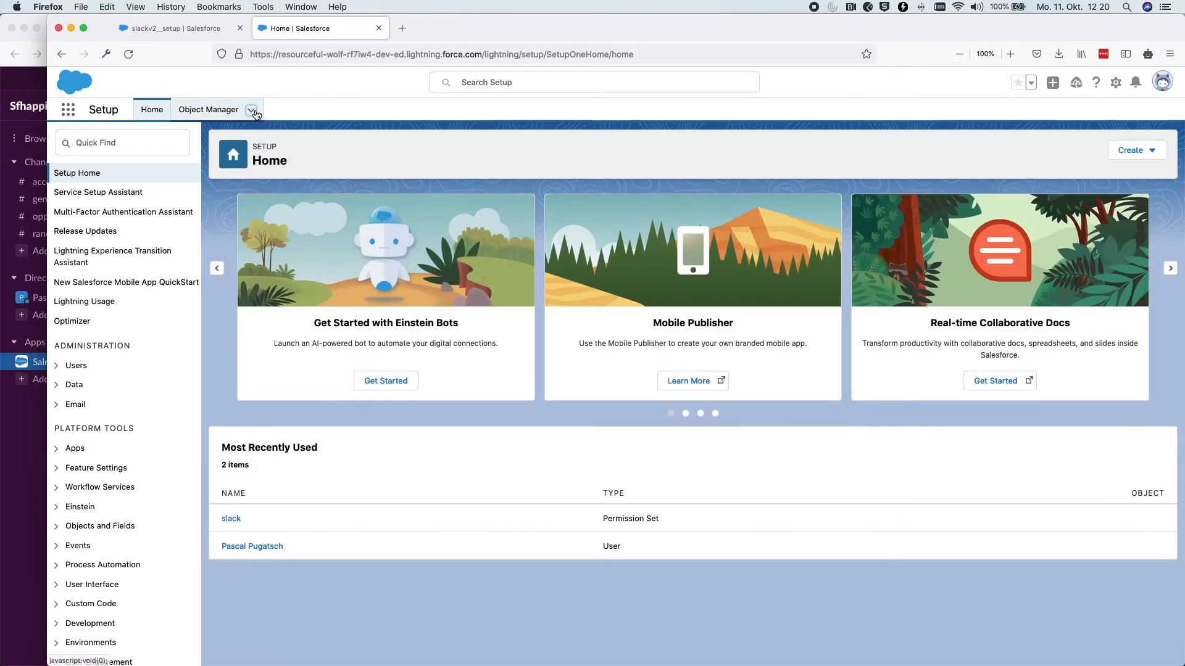
Start a new custom object from Object Manager and label it Certification
click(251, 110)
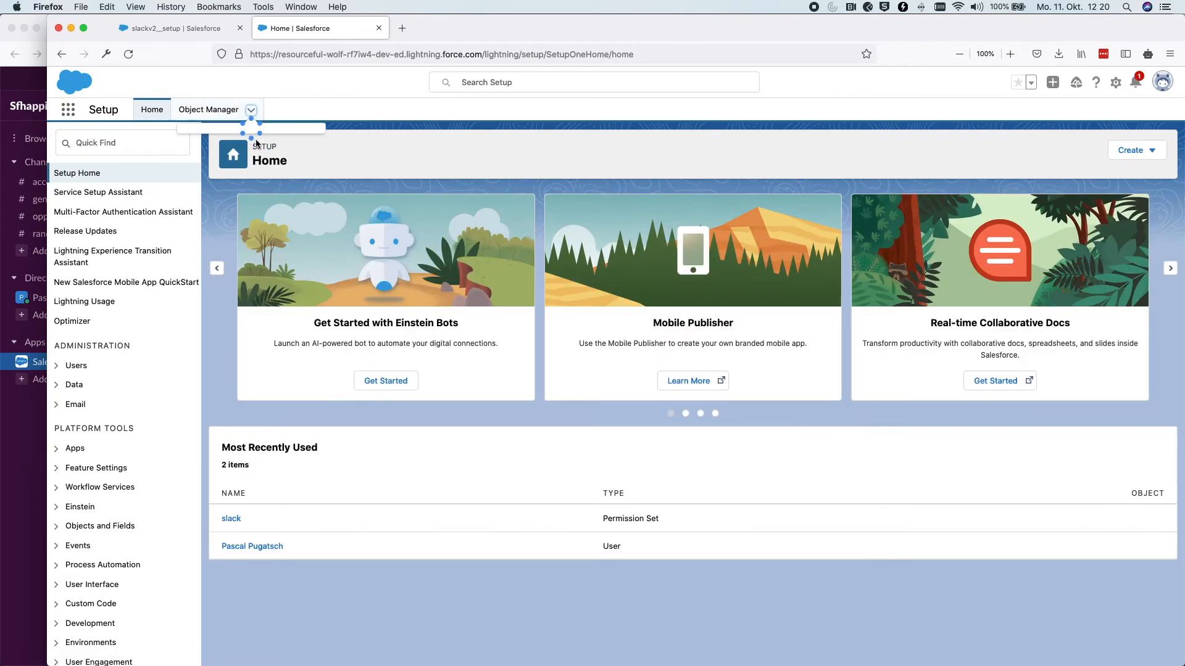
click(192, 137)
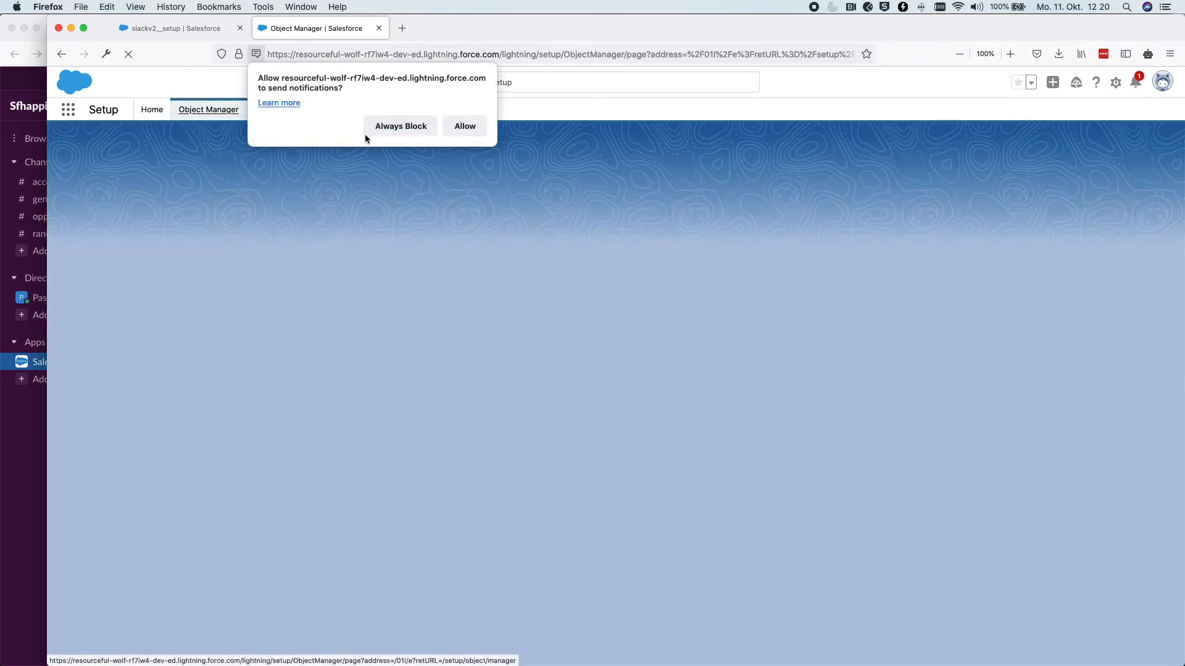
click(463, 125)
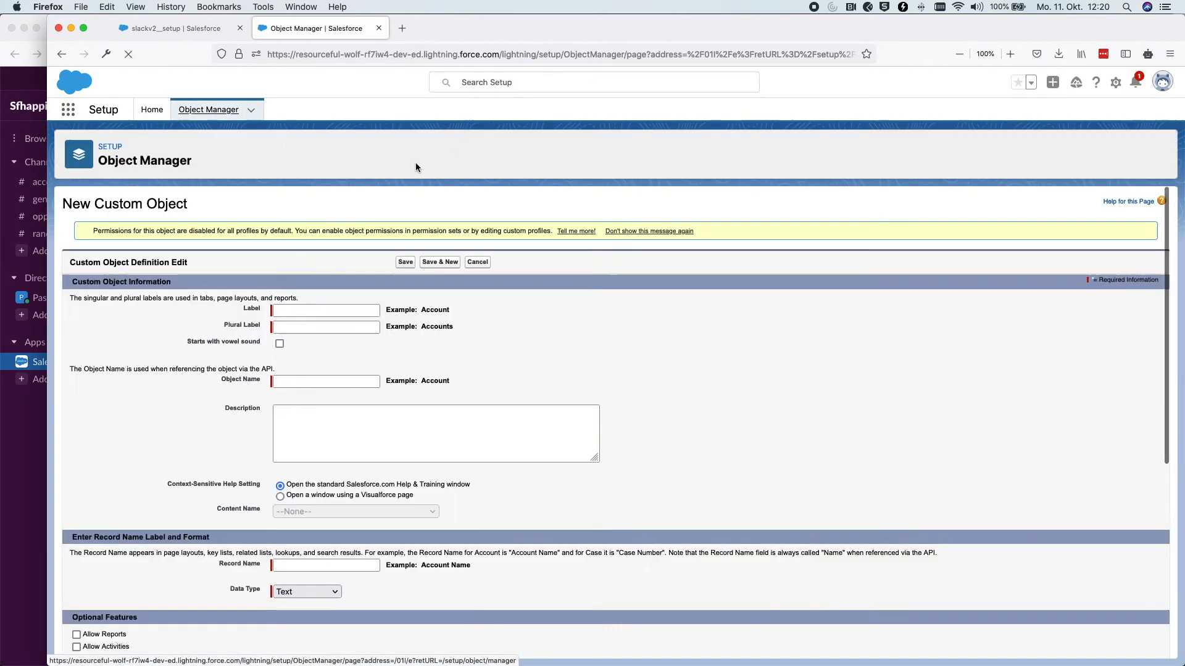
click(335, 305)
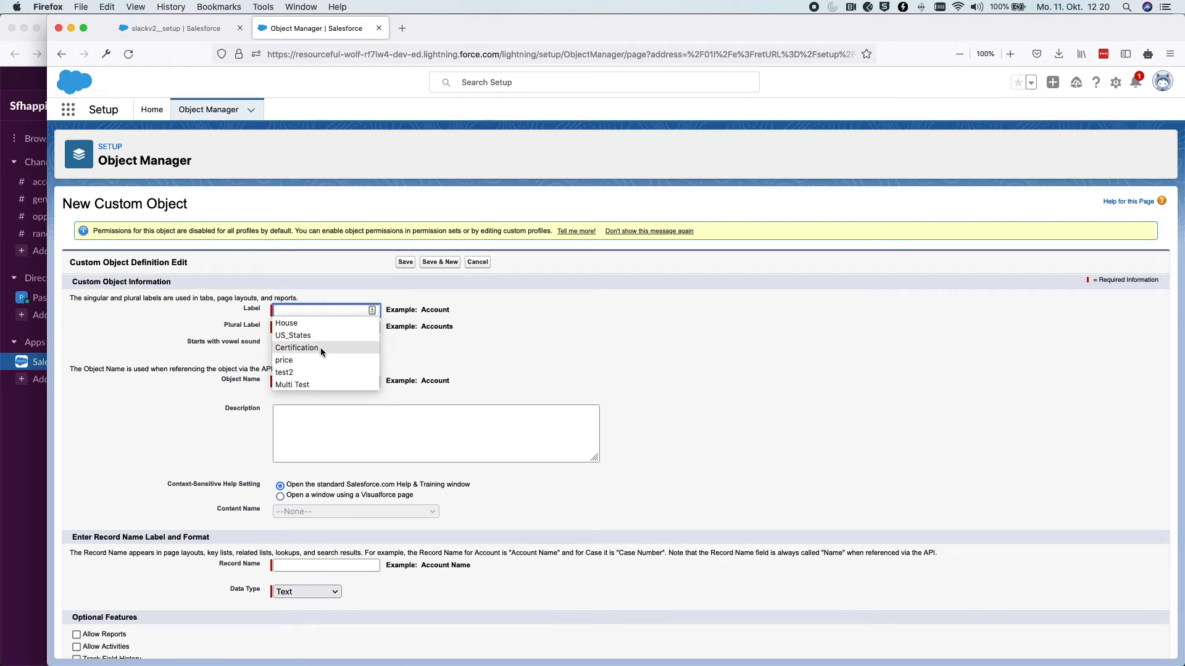
click(320, 348)
Set the plural label to Certifications, allow search, save, and return to Slack Setup
click(320, 327)
text(cer)
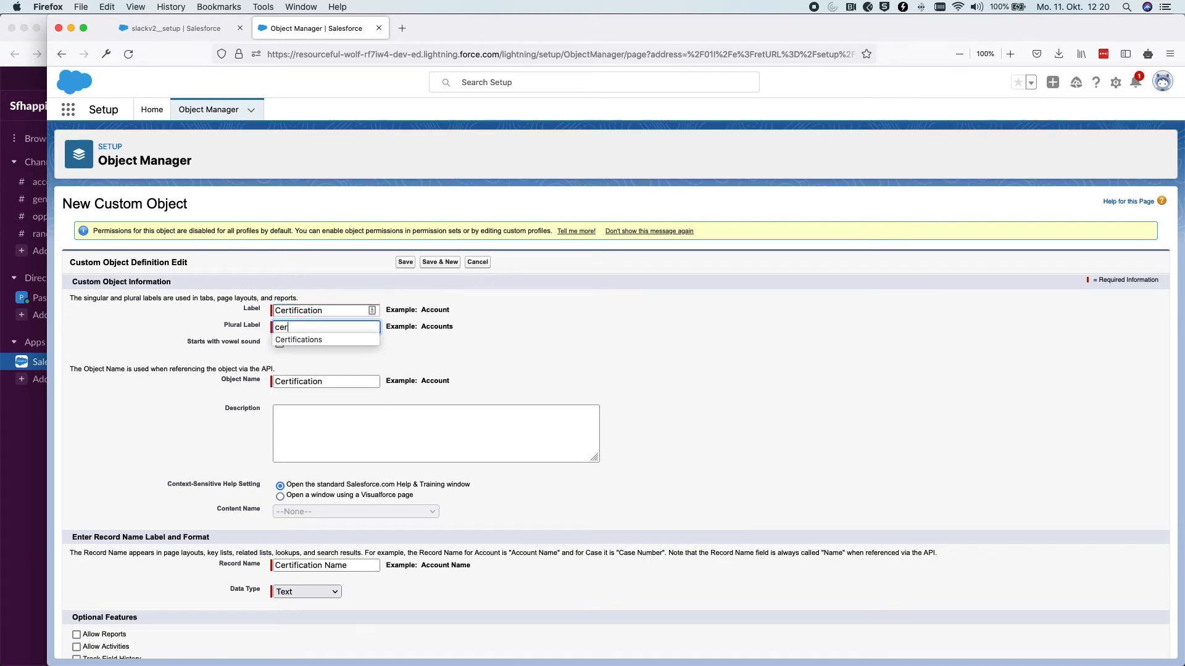
click(324, 339)
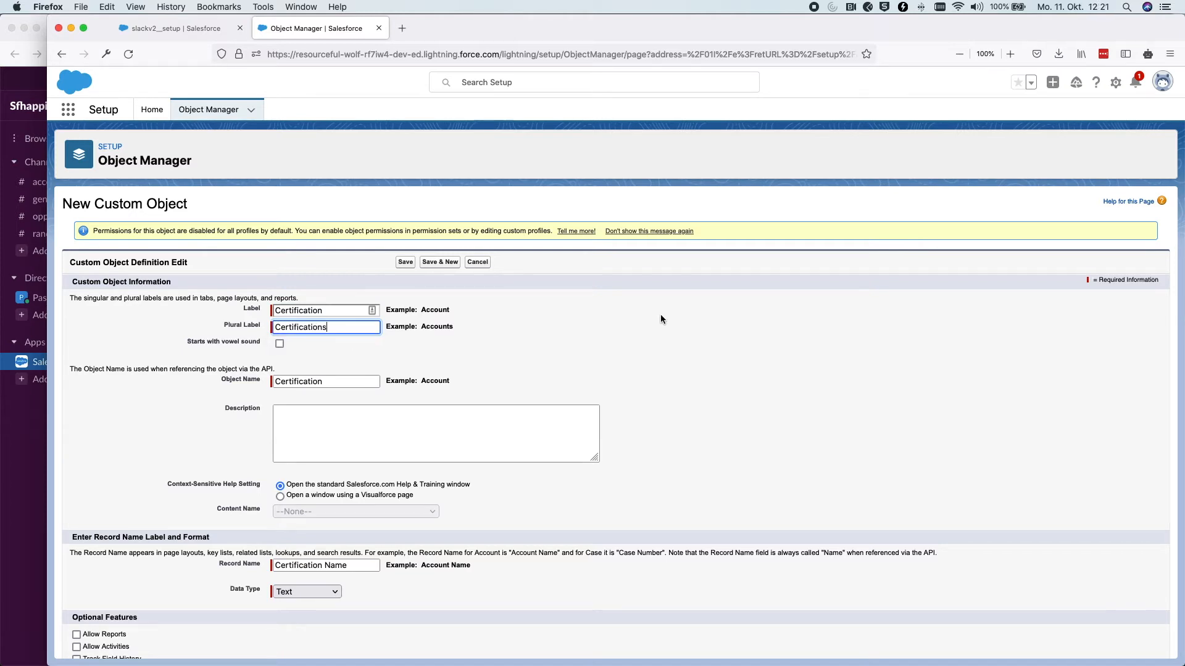
scroll(660, 316, down, 5)
click(78, 561)
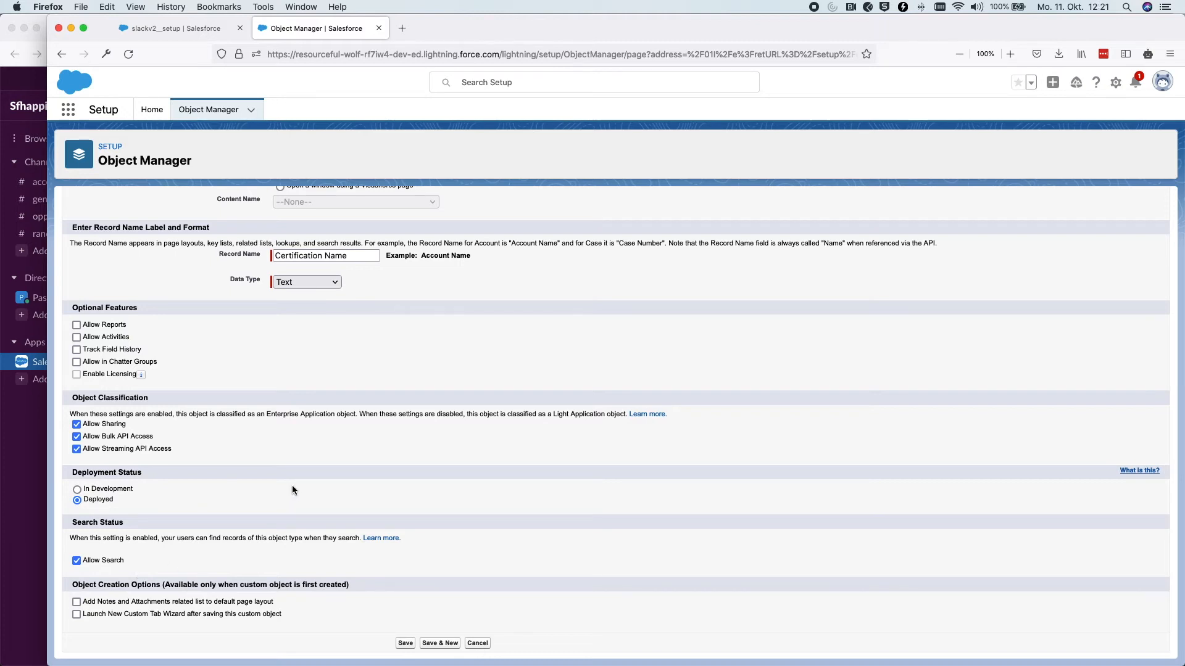
scroll(292, 487, up, 5)
click(405, 263)
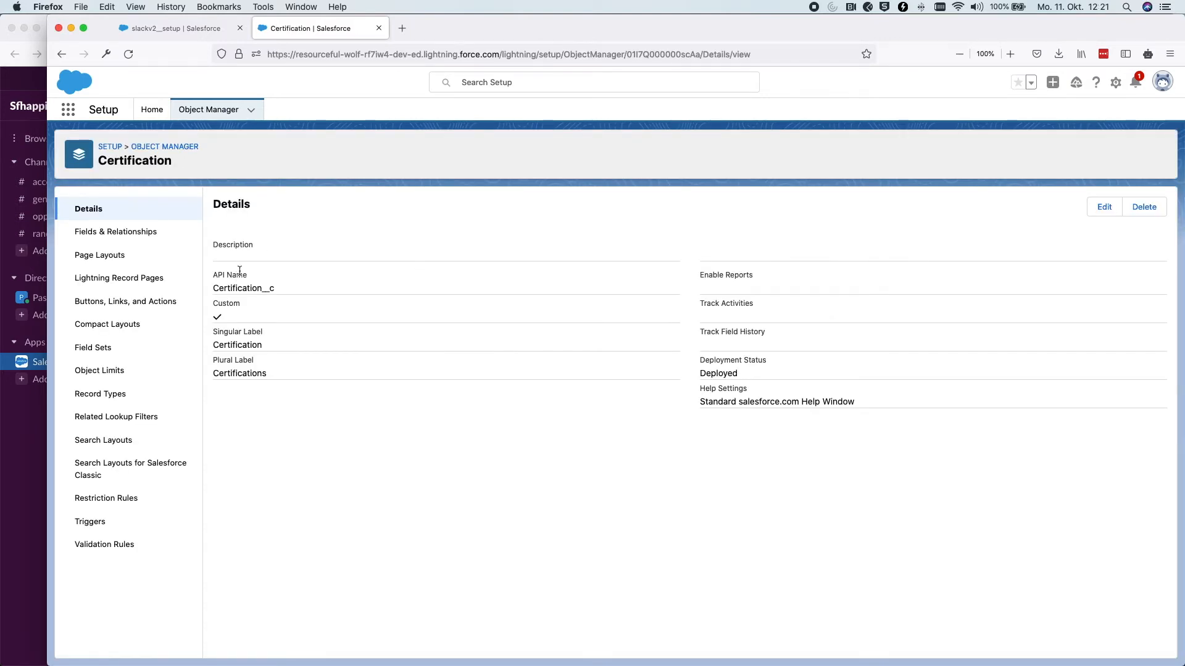
click(172, 28)
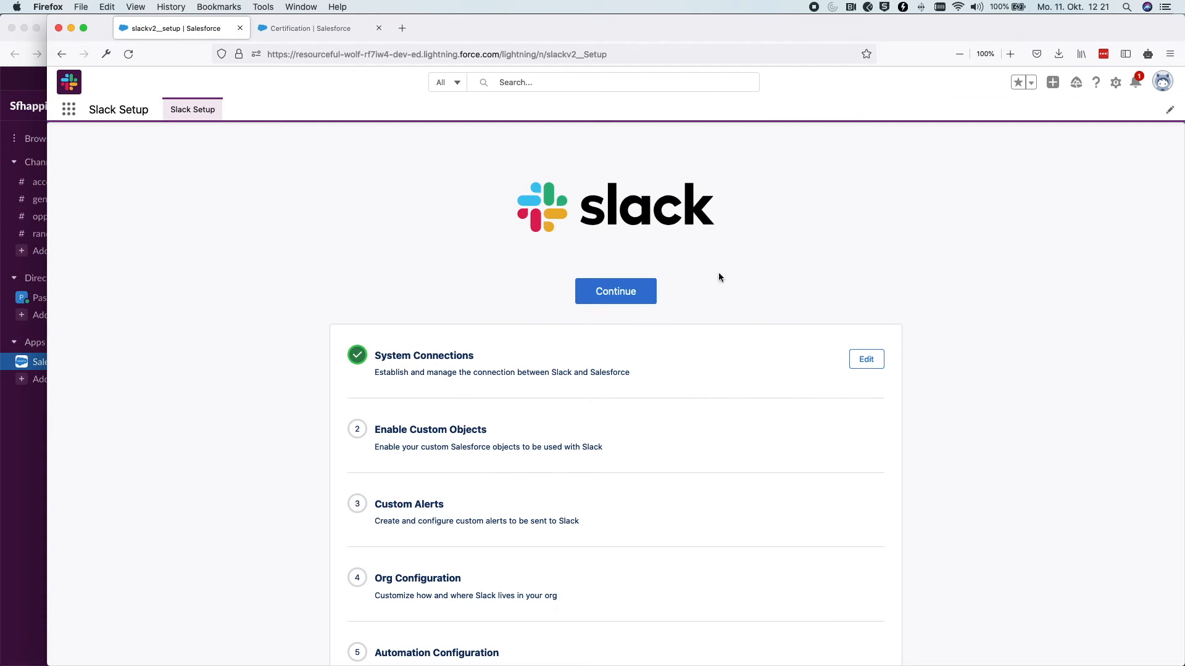
Add the Certification object to Slack with all eight of its fields subscribed
drag(487, 430, 373, 429)
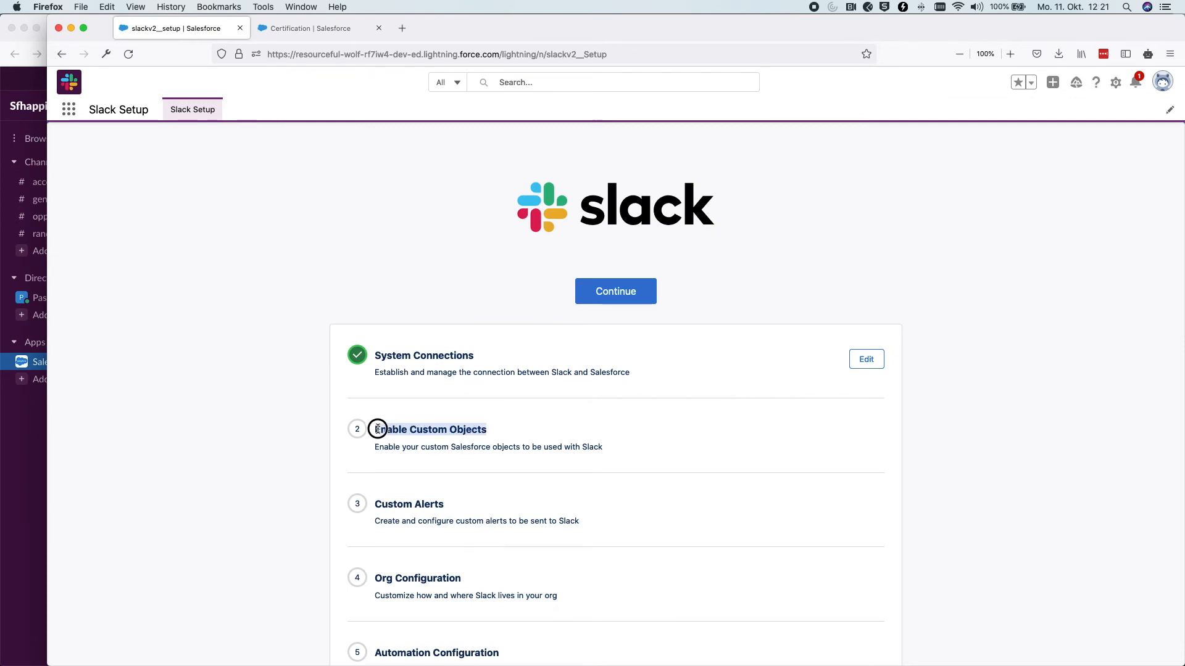
click(635, 423)
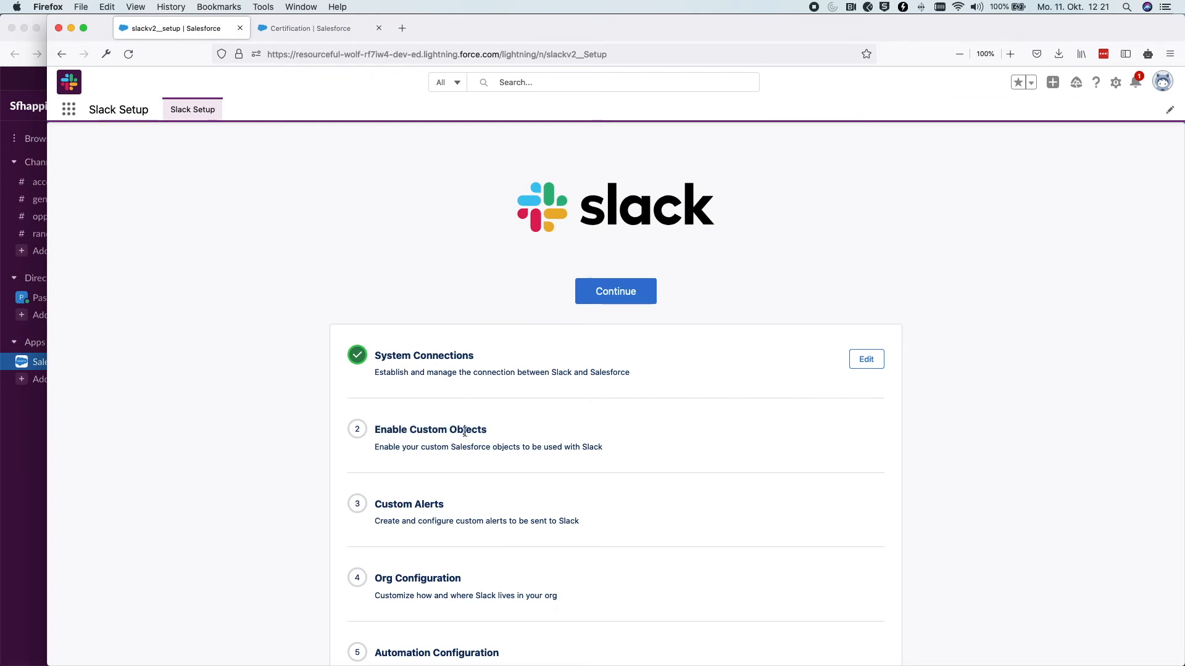
click(596, 285)
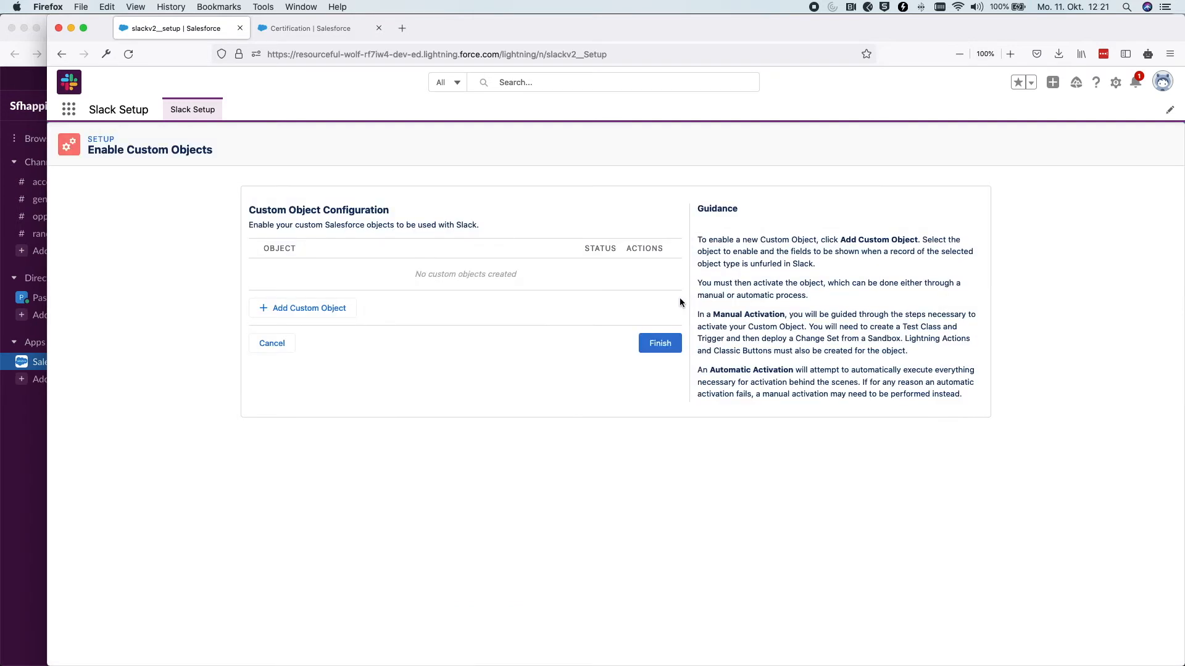
click(299, 309)
click(520, 363)
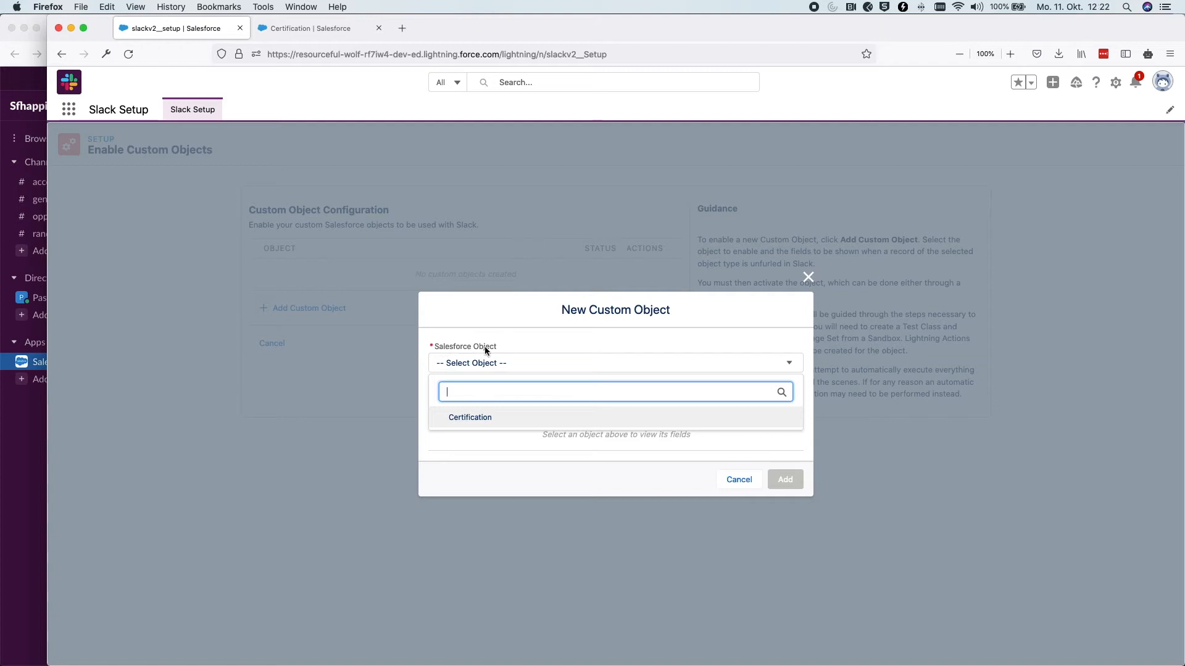
click(509, 418)
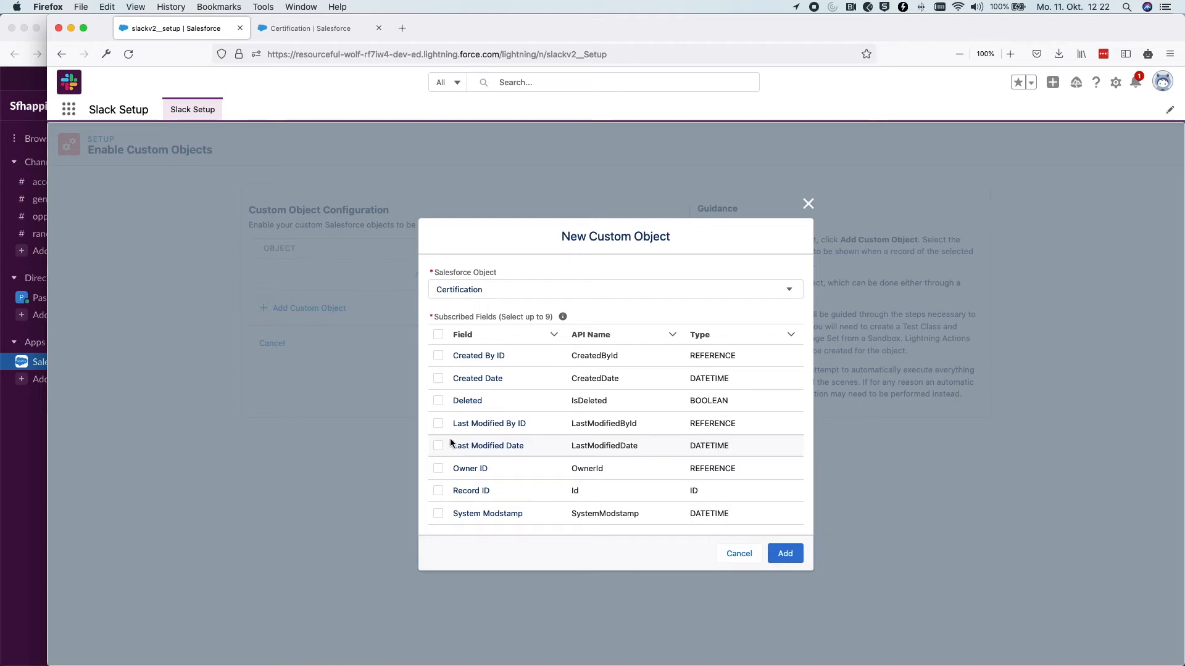
click(439, 336)
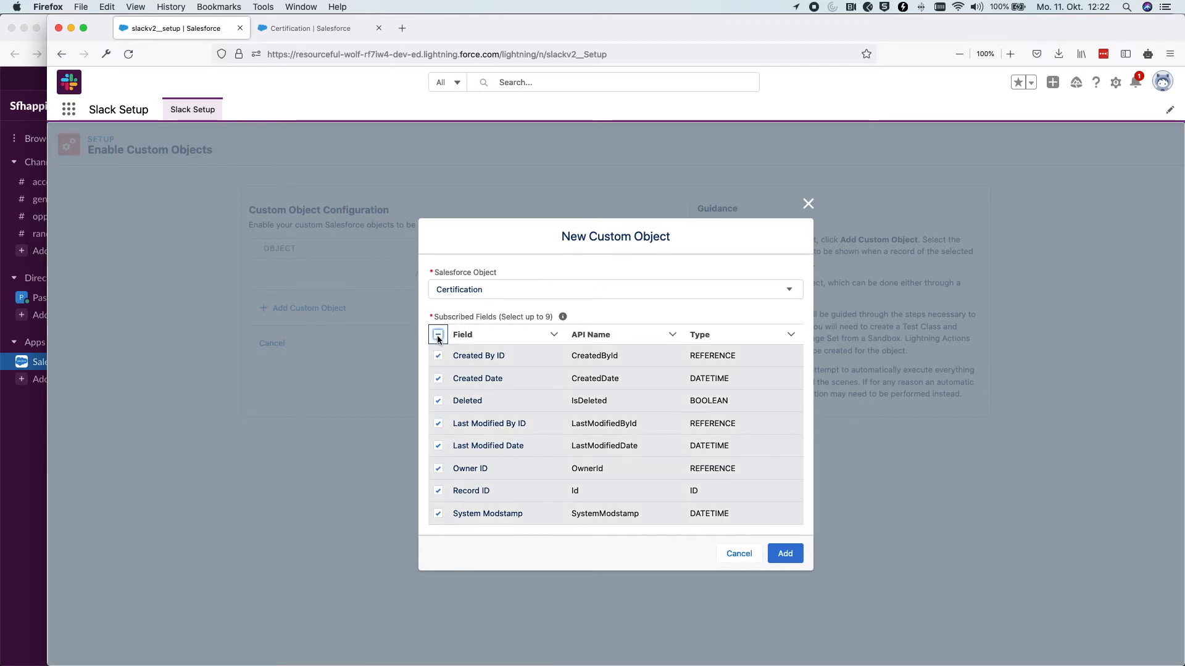
click(786, 553)
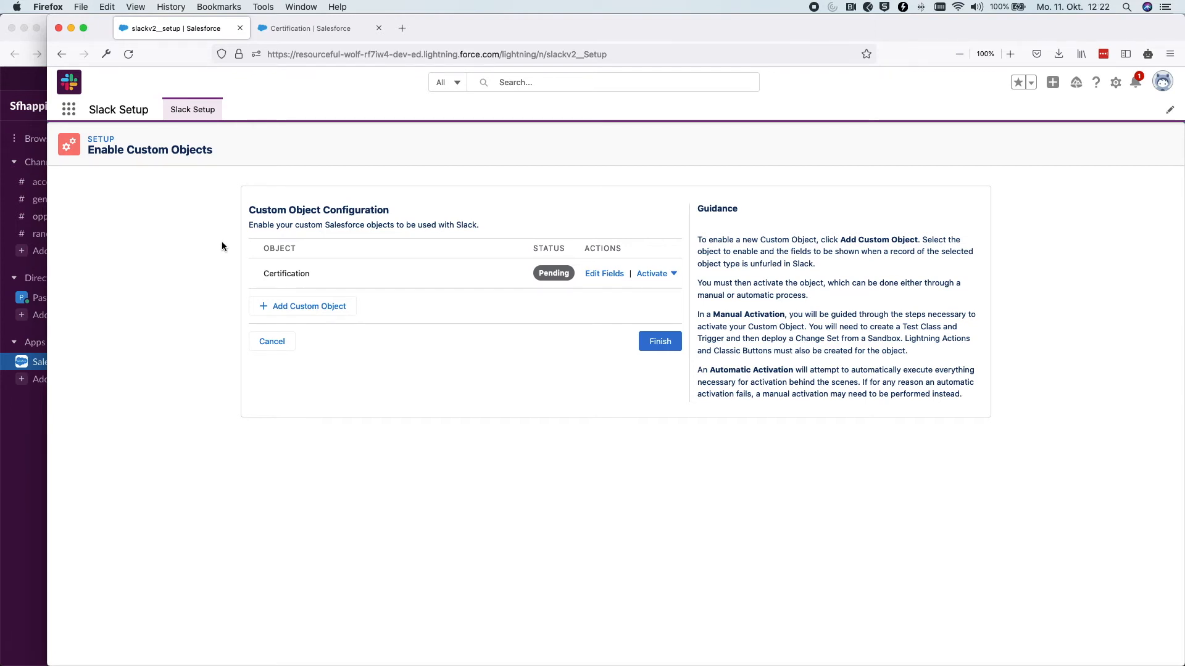
Activate Certification for Slack automatically and finish the Enable Custom Objects step
click(658, 275)
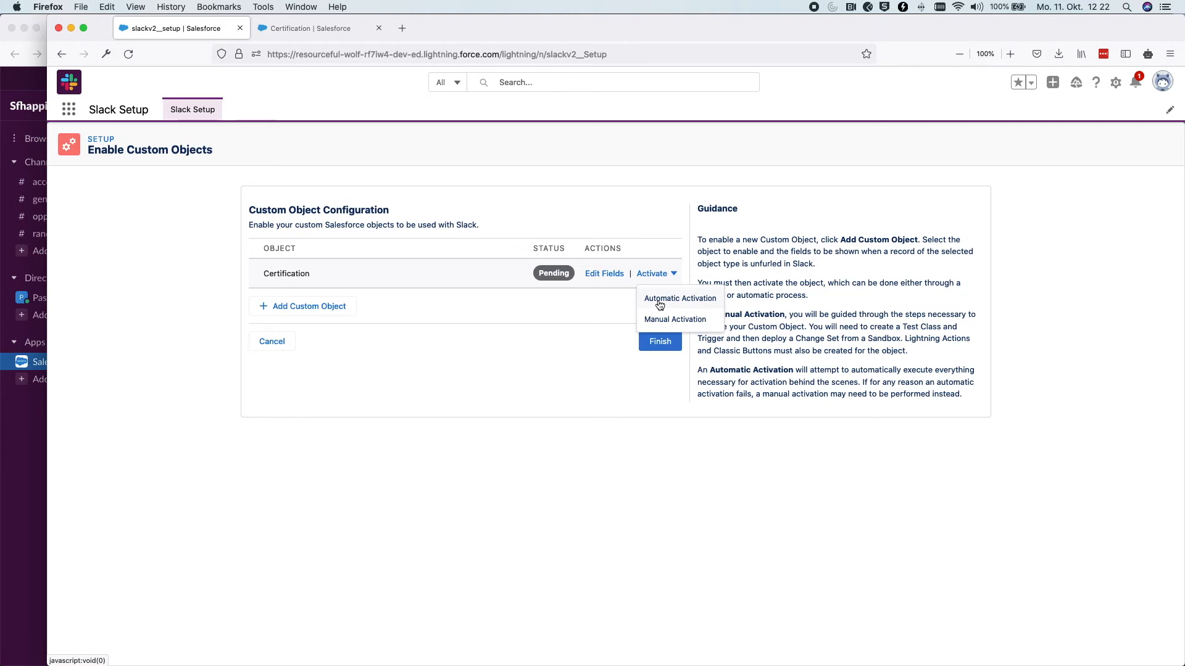
click(658, 299)
click(780, 455)
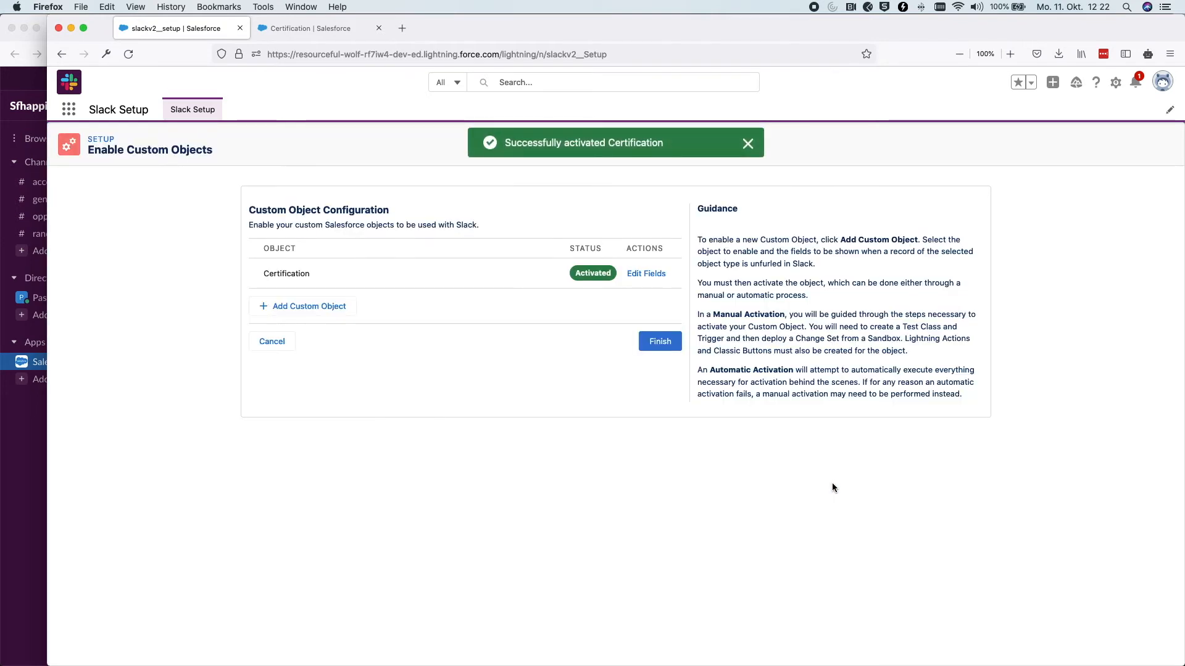
double_click(593, 273)
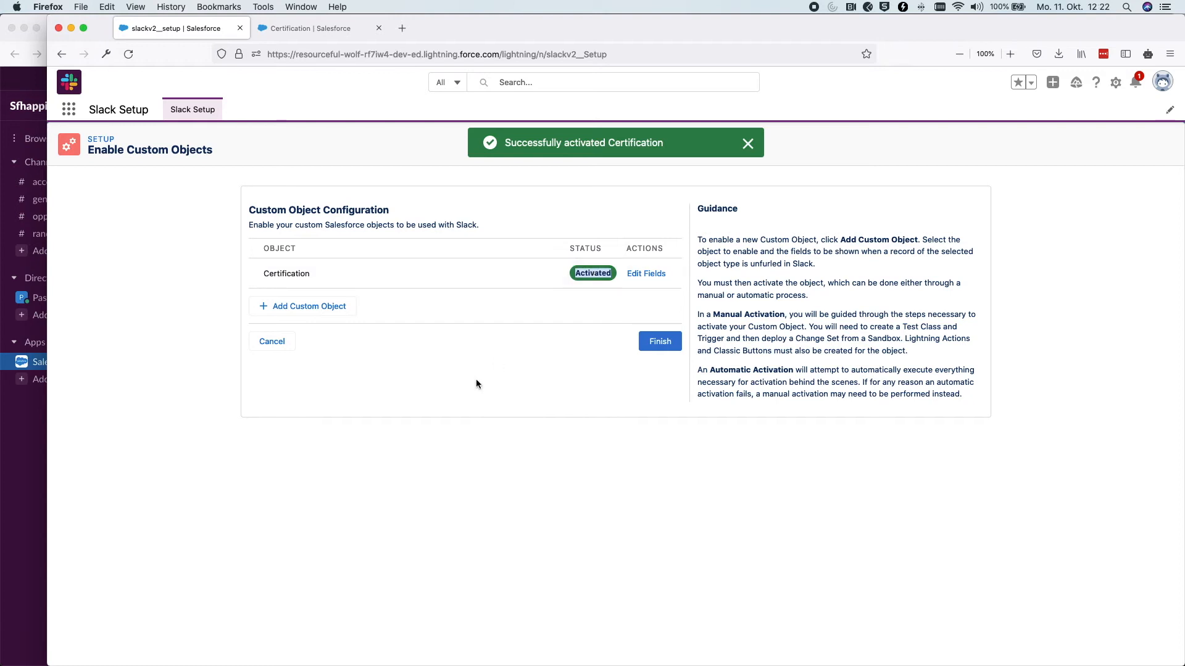
click(476, 382)
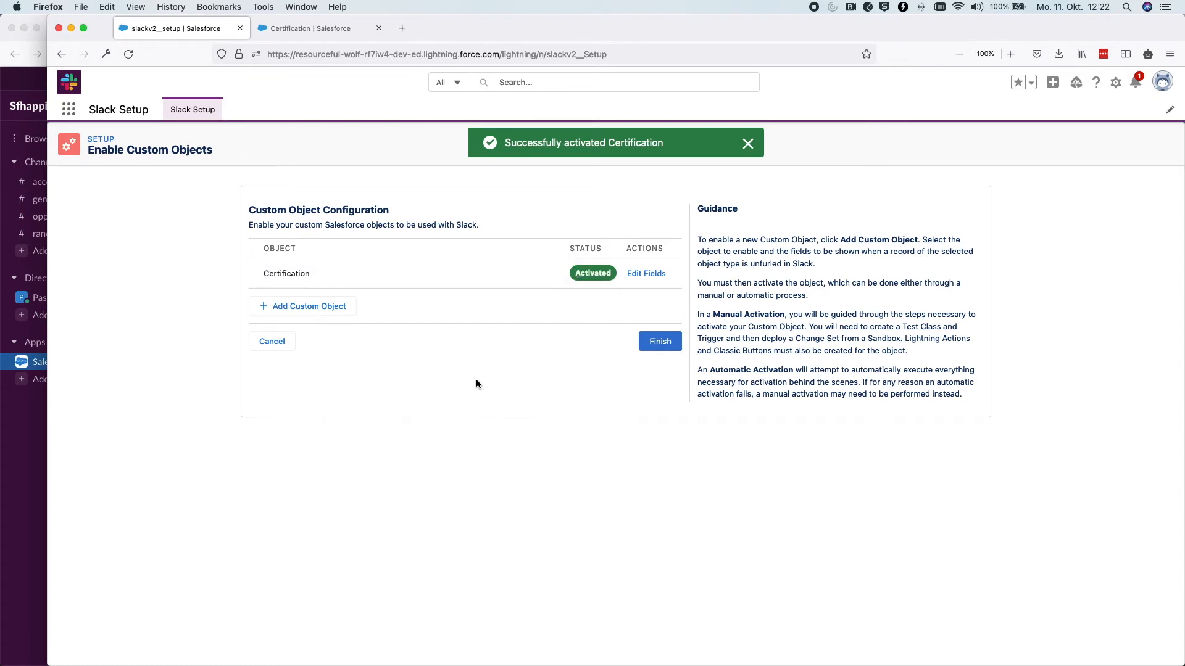
click(662, 344)
scroll(660, 369, down, 5)
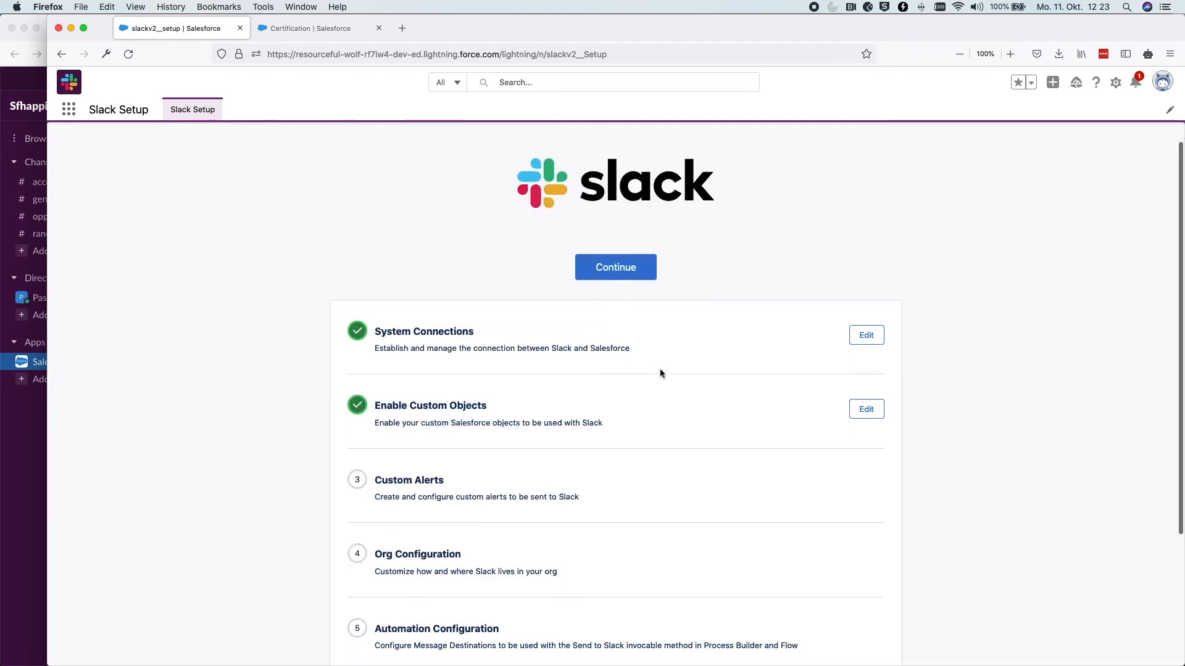
Review the Custom Alerts step description and continue into its configuration page
drag(458, 317, 369, 316)
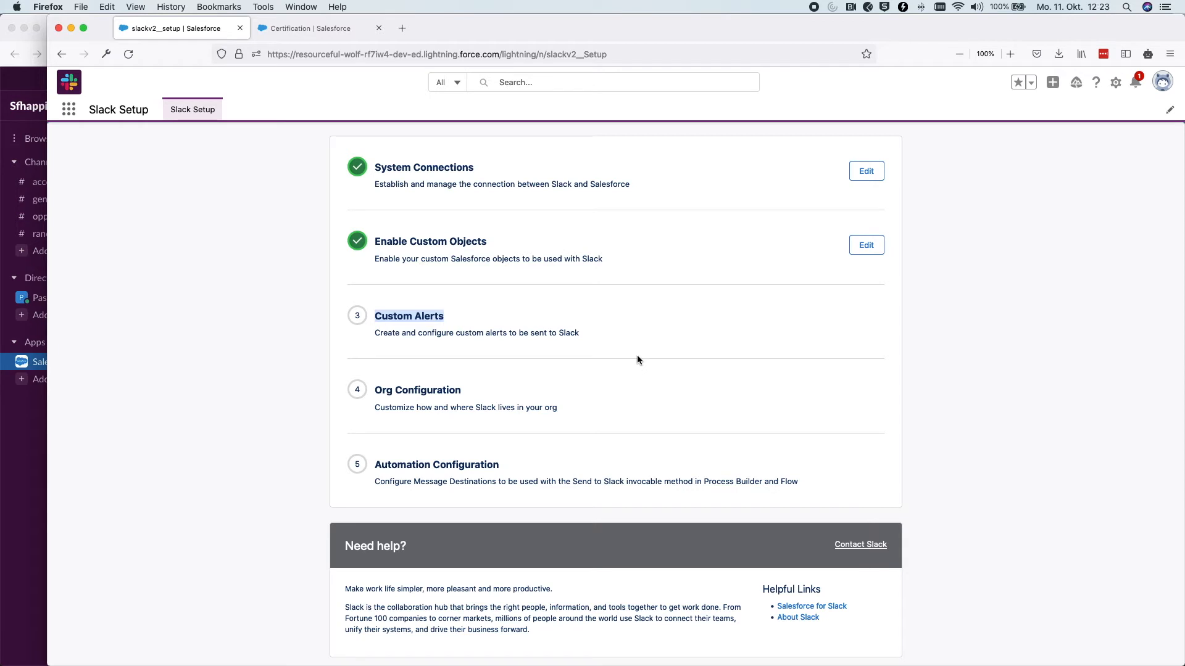
drag(601, 340, 373, 317)
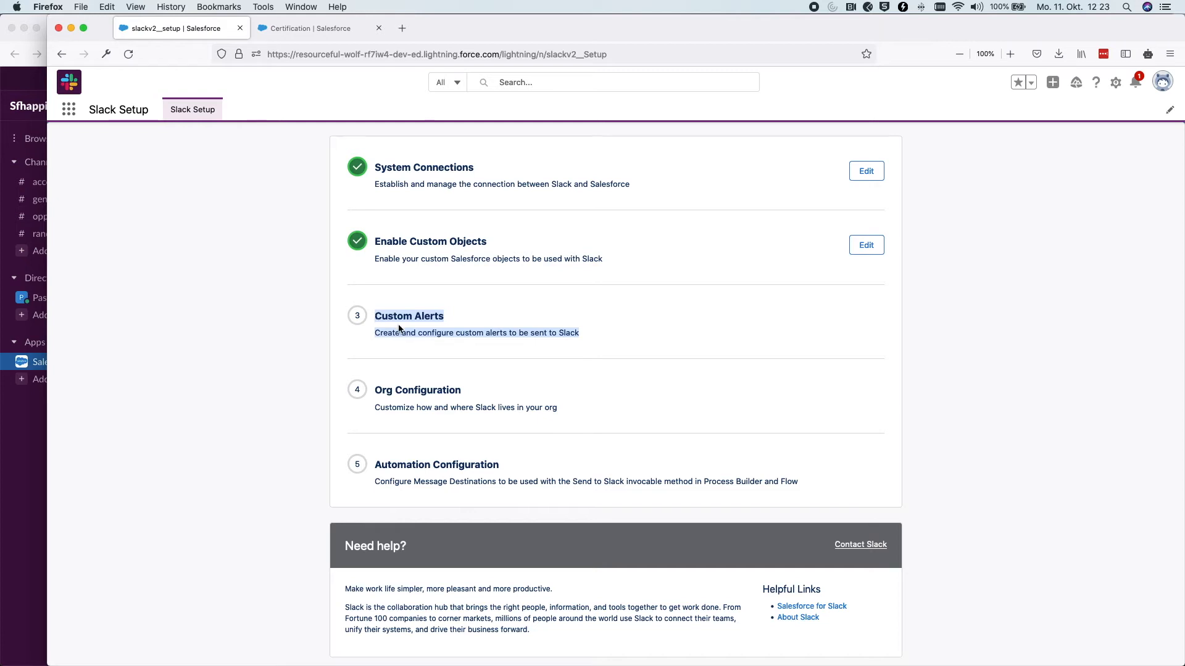
click(422, 320)
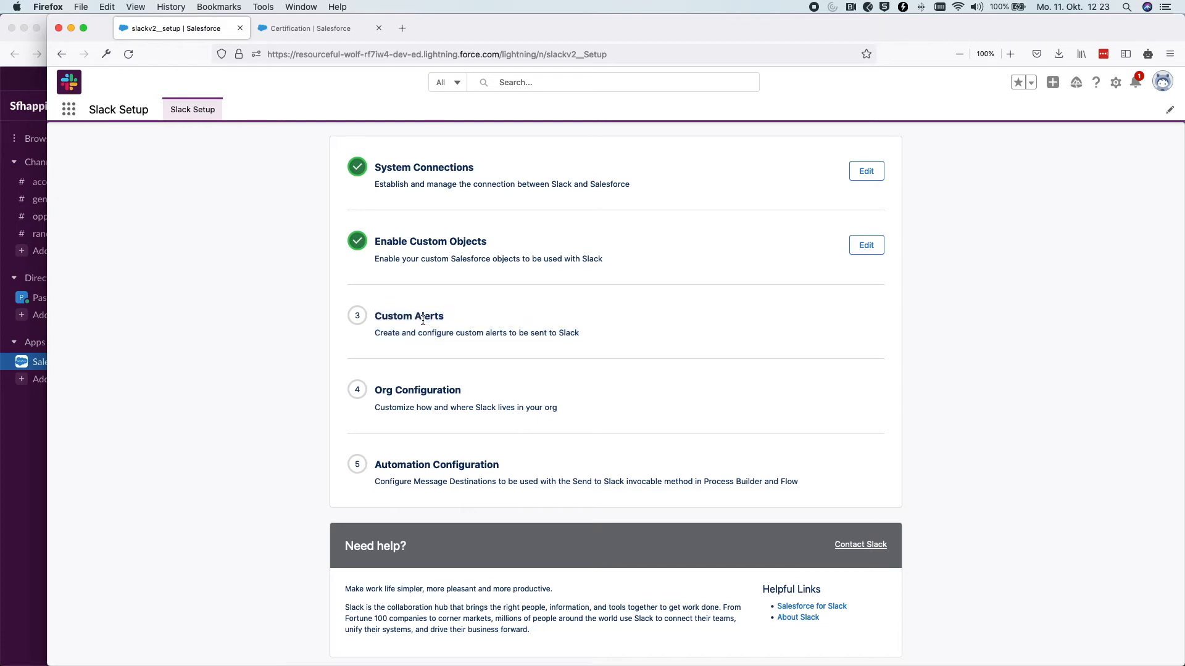
scroll(422, 320, up, 5)
click(615, 290)
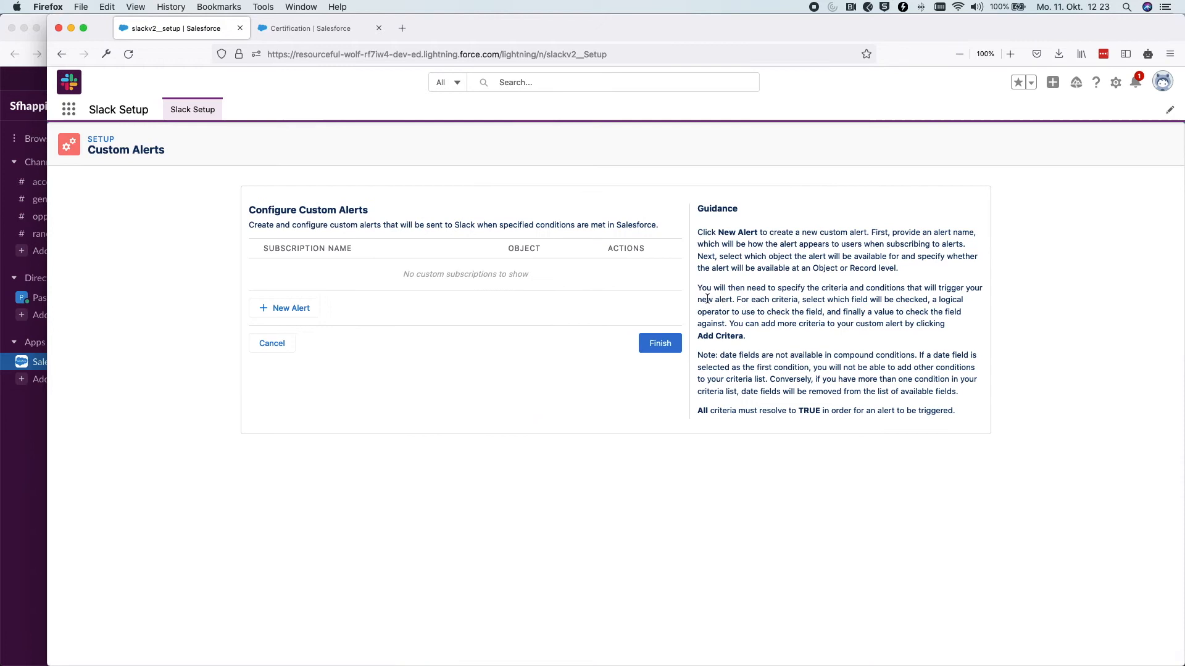
Create alert 'Opportunity - Change Stage Alert' on Opportunity at Object Level and proceed to criteria
click(288, 313)
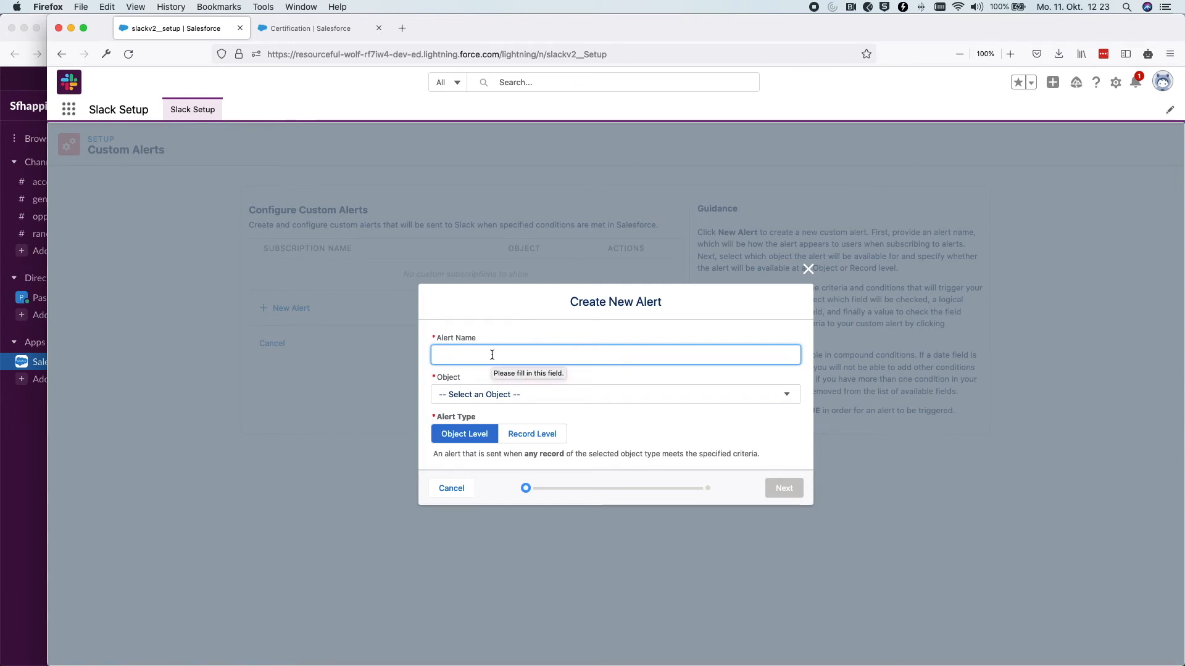
text(O)
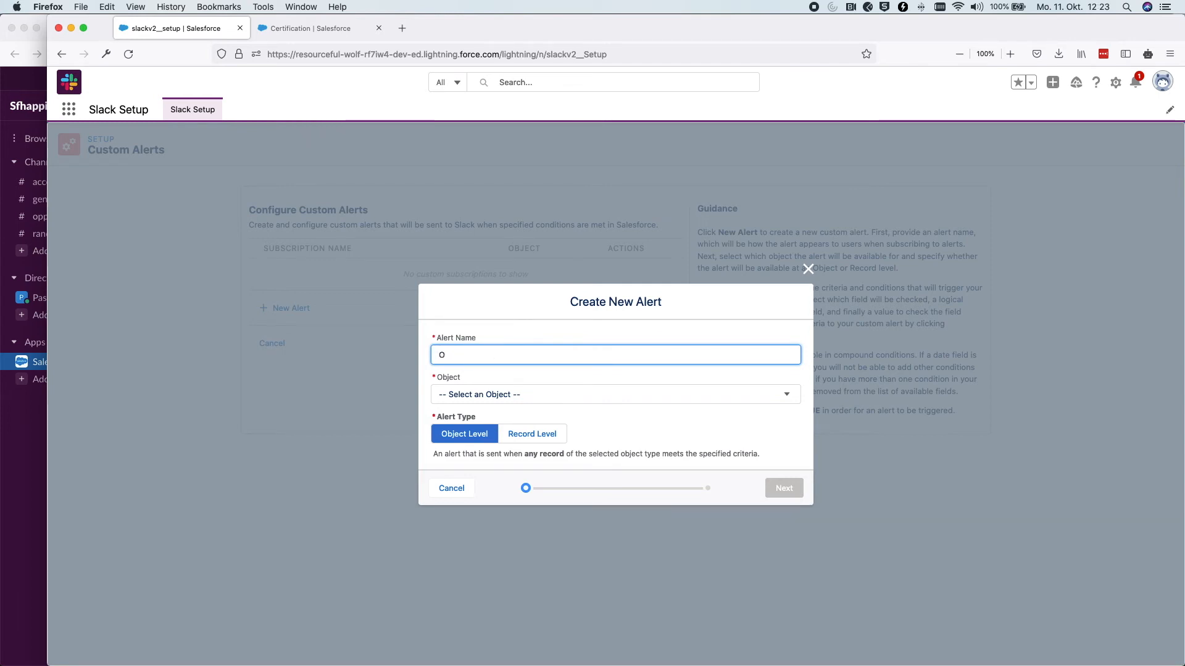
text(pportunity)
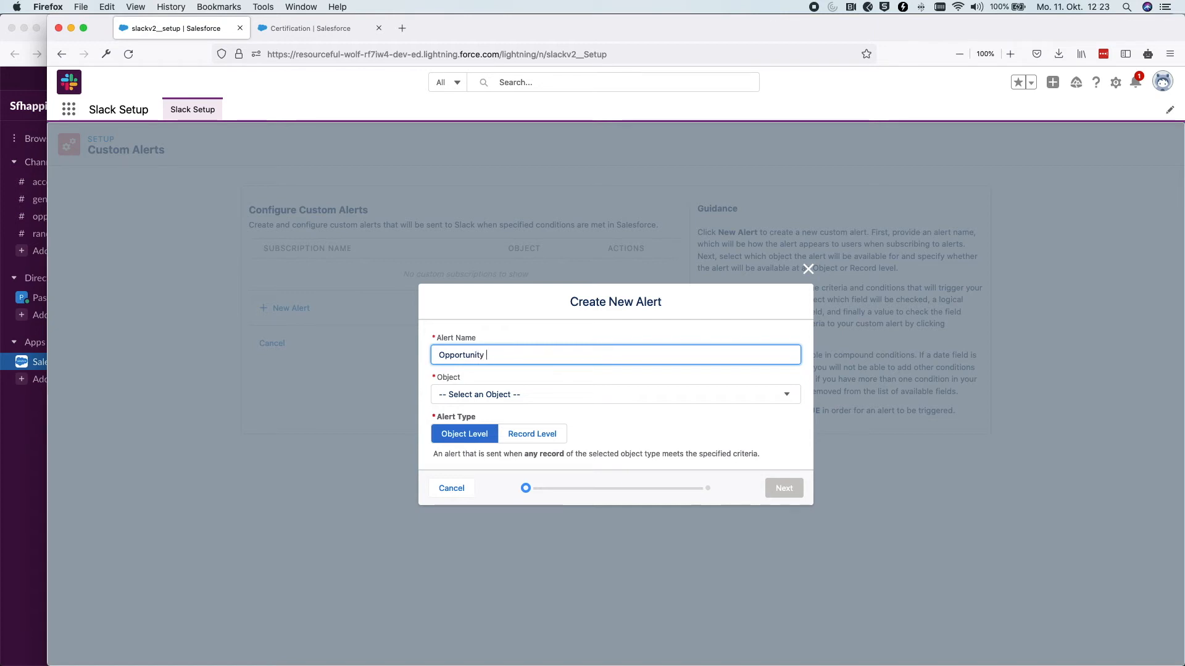
text(- Change Stage Alert)
click(472, 397)
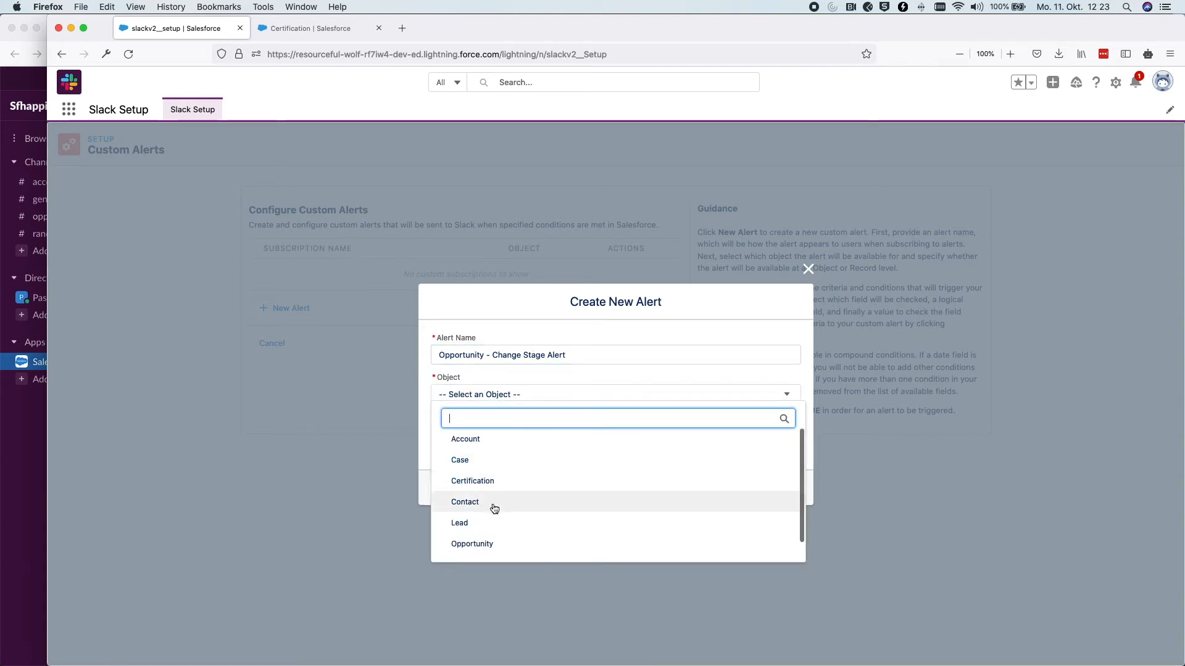
click(493, 541)
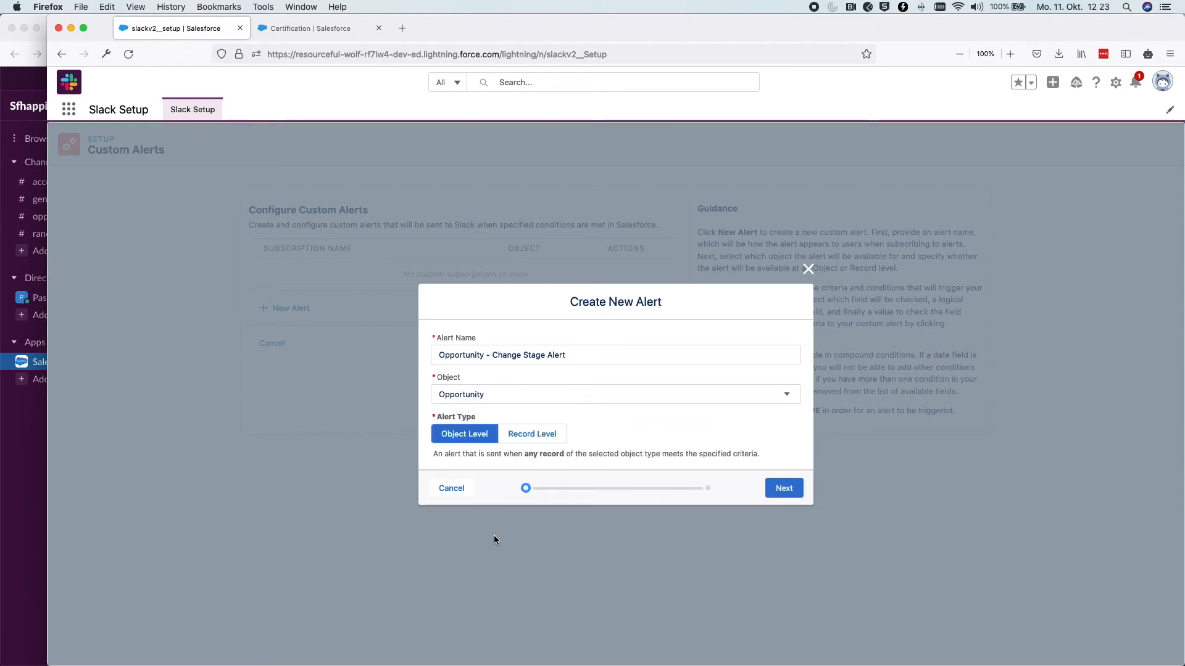
click(513, 435)
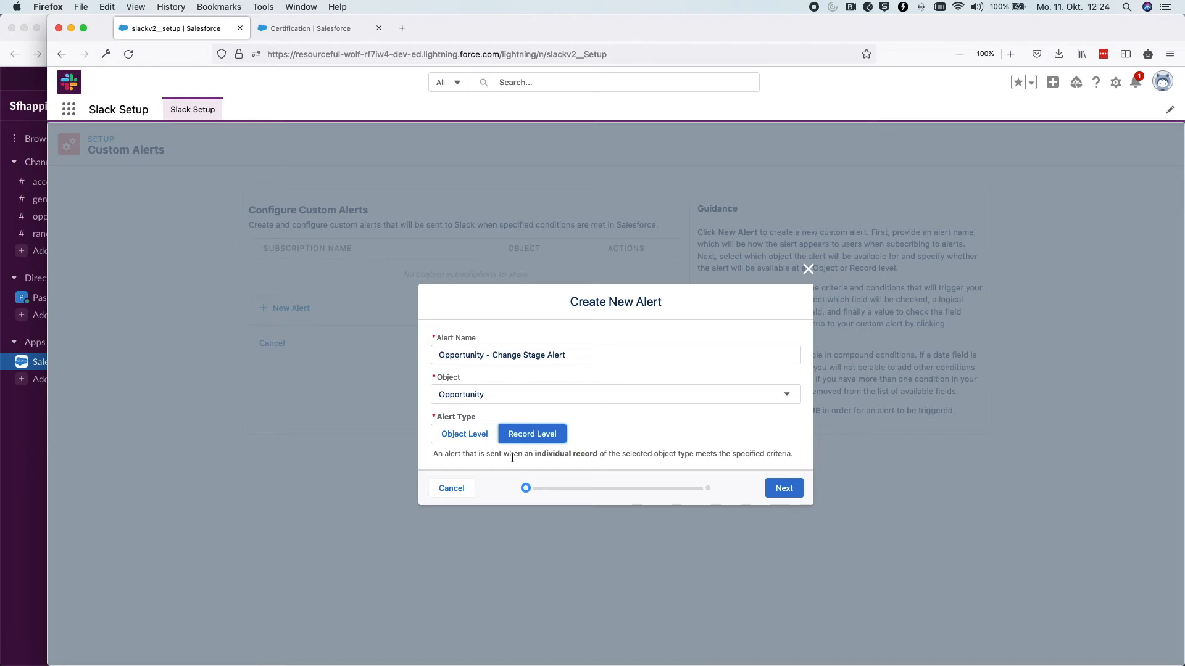
click(468, 440)
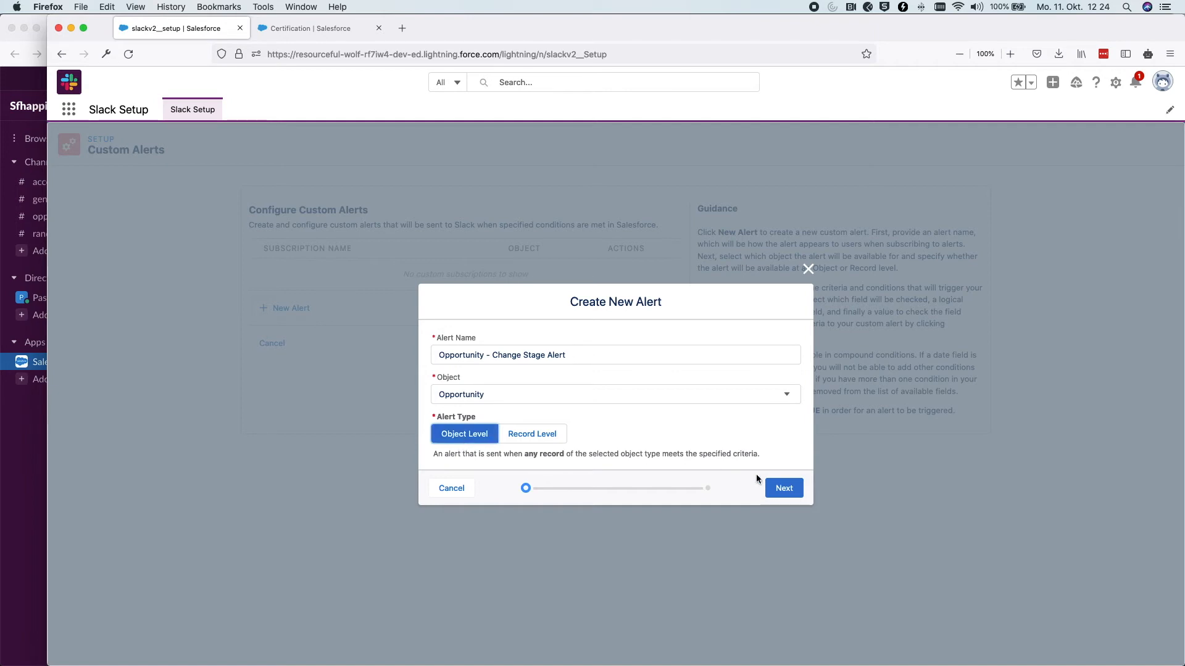
click(790, 488)
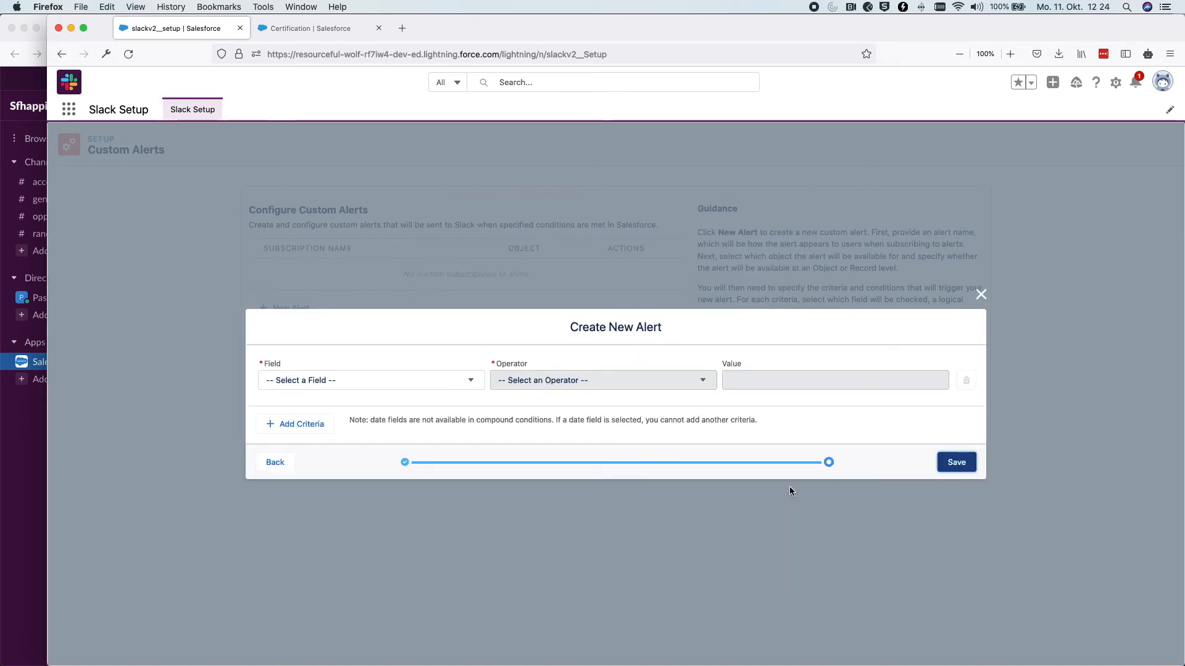
Set the alert criterion to Stage Changed and save the Opportunity - Change Stage Alert
click(368, 380)
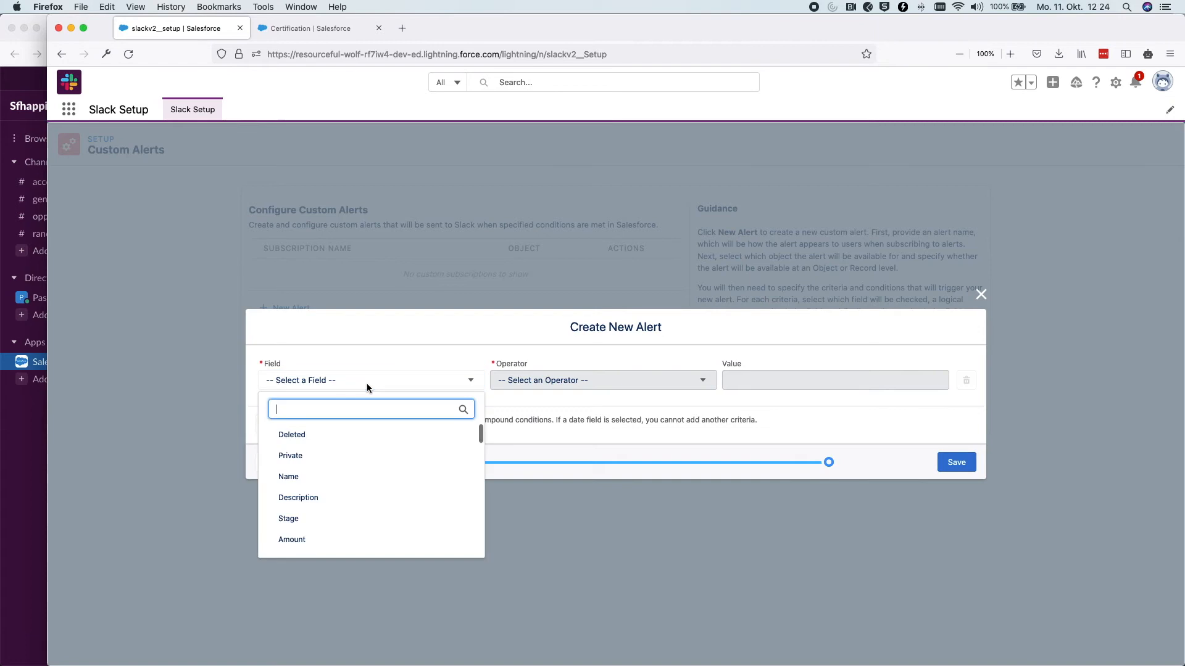
text(stag)
click(328, 437)
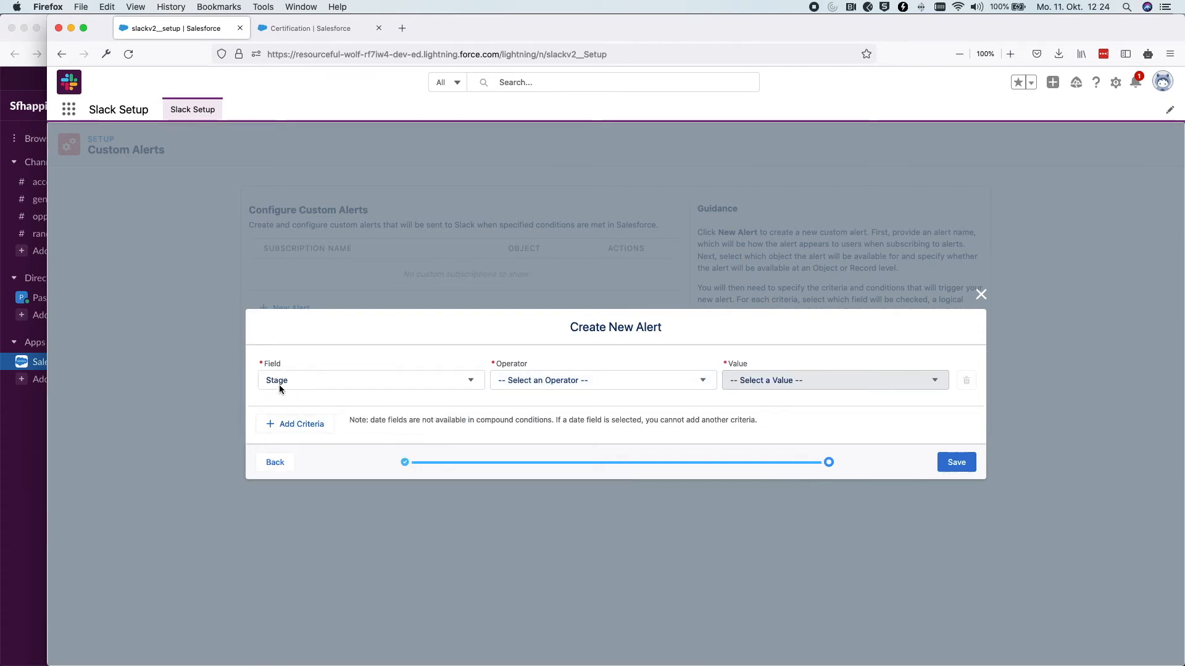
click(538, 380)
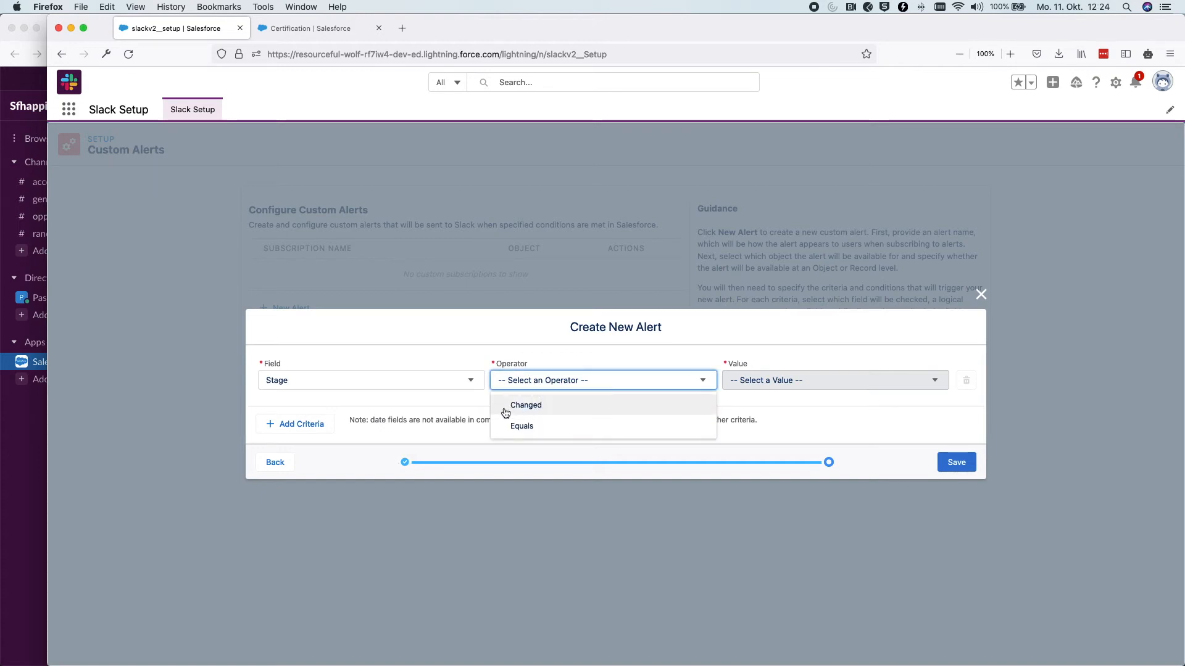
click(529, 406)
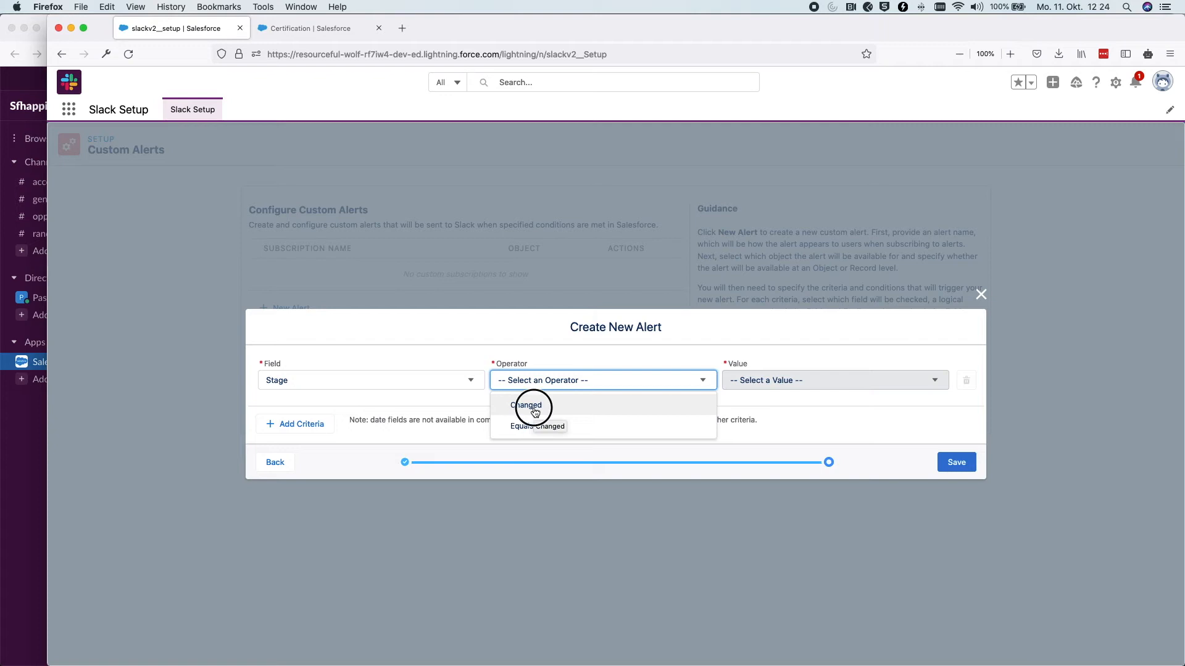
click(957, 462)
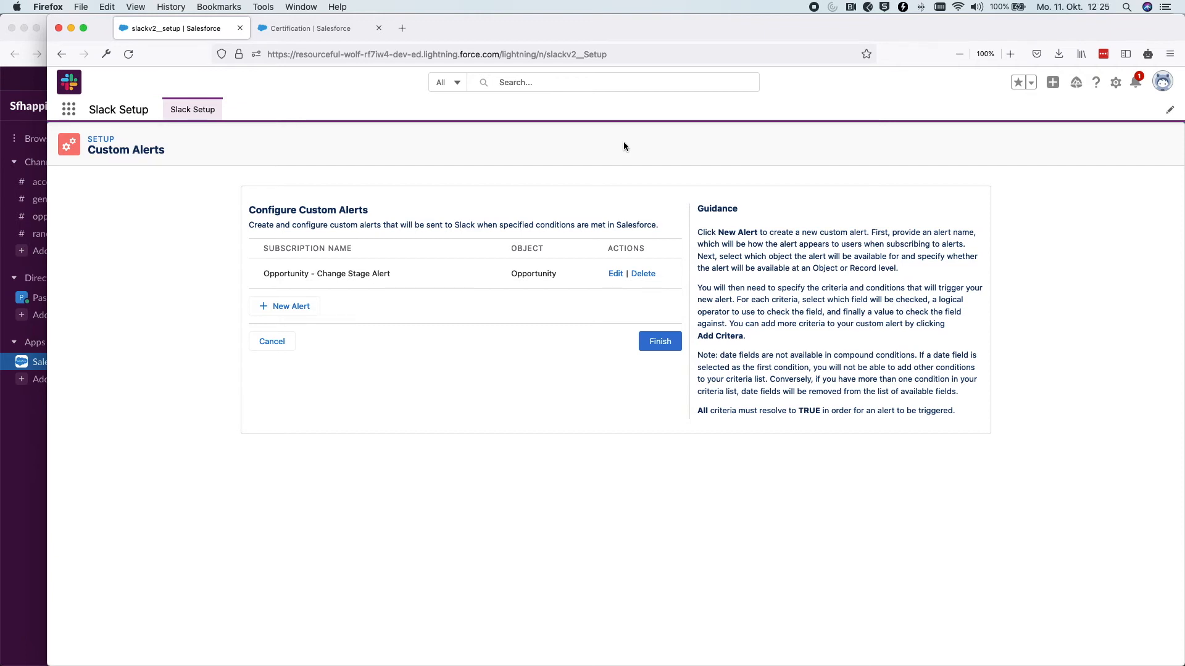
click(31, 414)
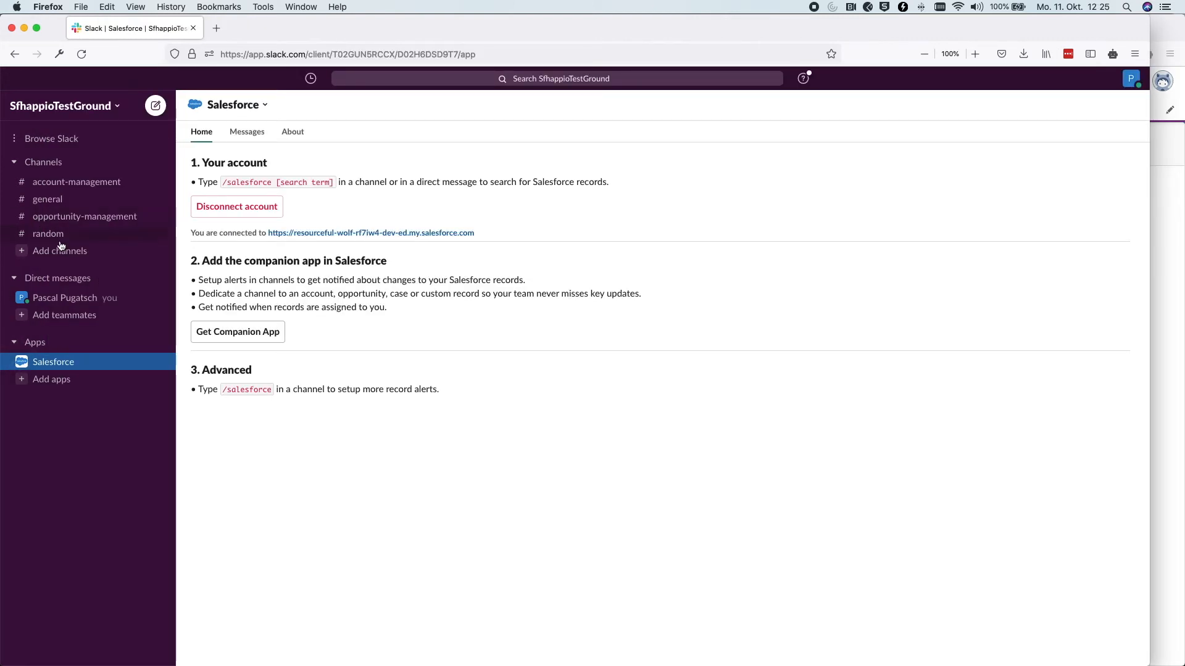
Look at Slack's general channel, then return to the Salesforce app home's Advanced section
click(90, 362)
click(48, 199)
click(51, 363)
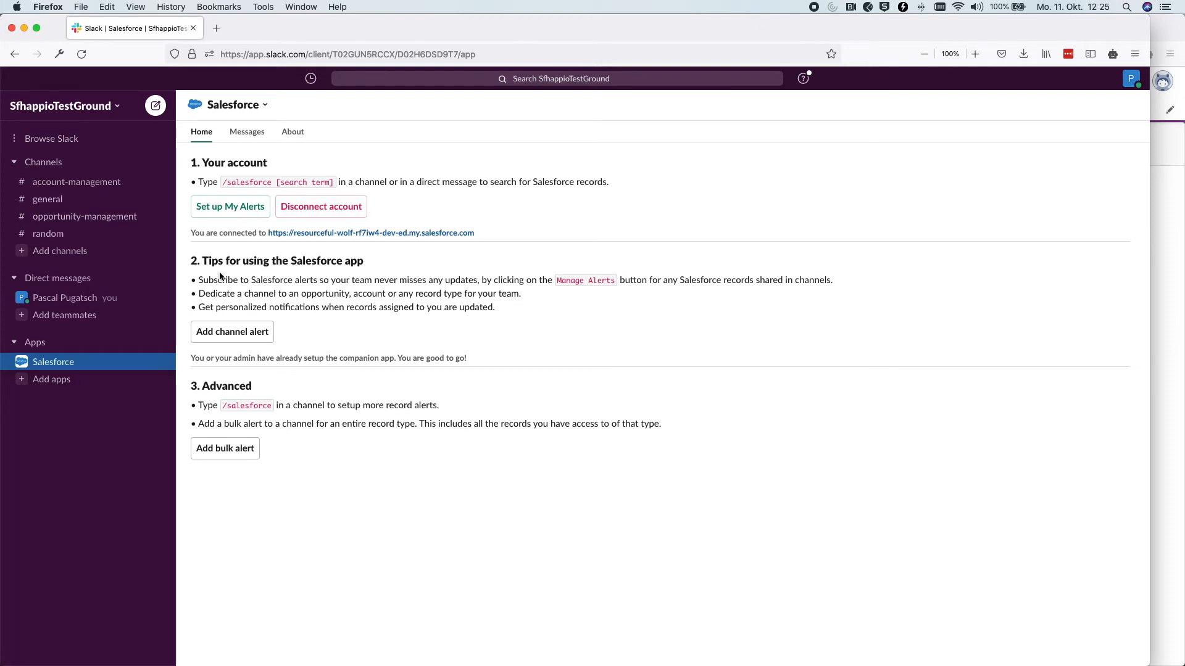
mouse_move(189, 386)
mouse_down()
mouse_move(264, 387)
mouse_move(190, 386)
mouse_up()
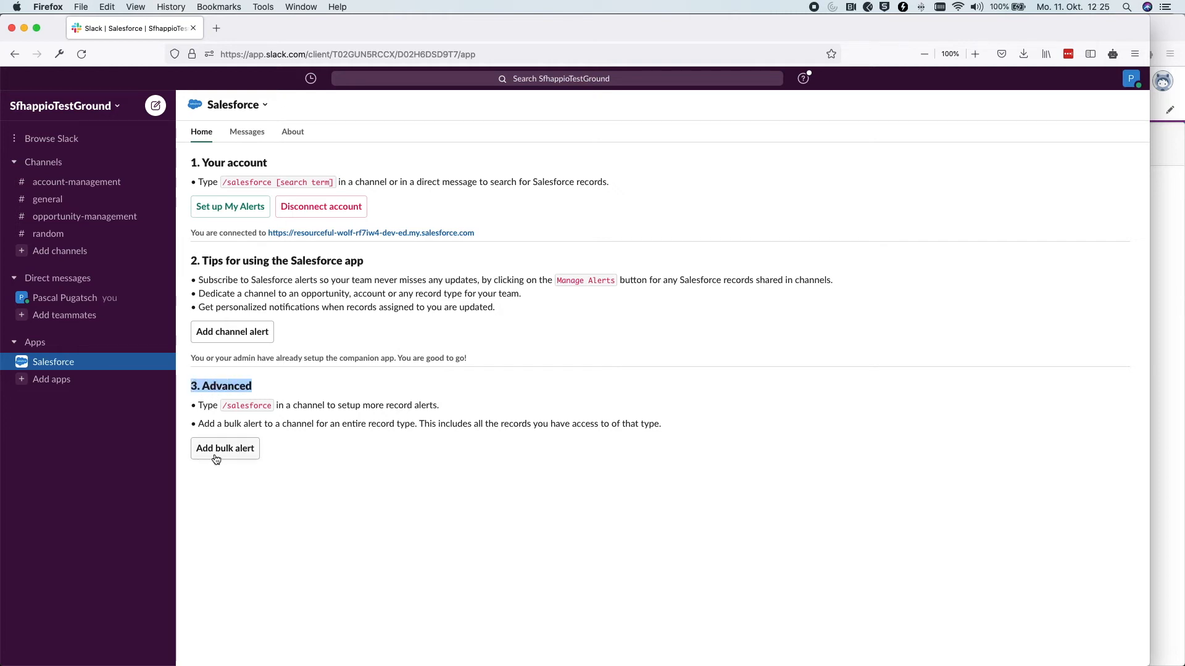
Add a bulk alert for Opportunities records to #opportunity-management
click(245, 457)
click(522, 372)
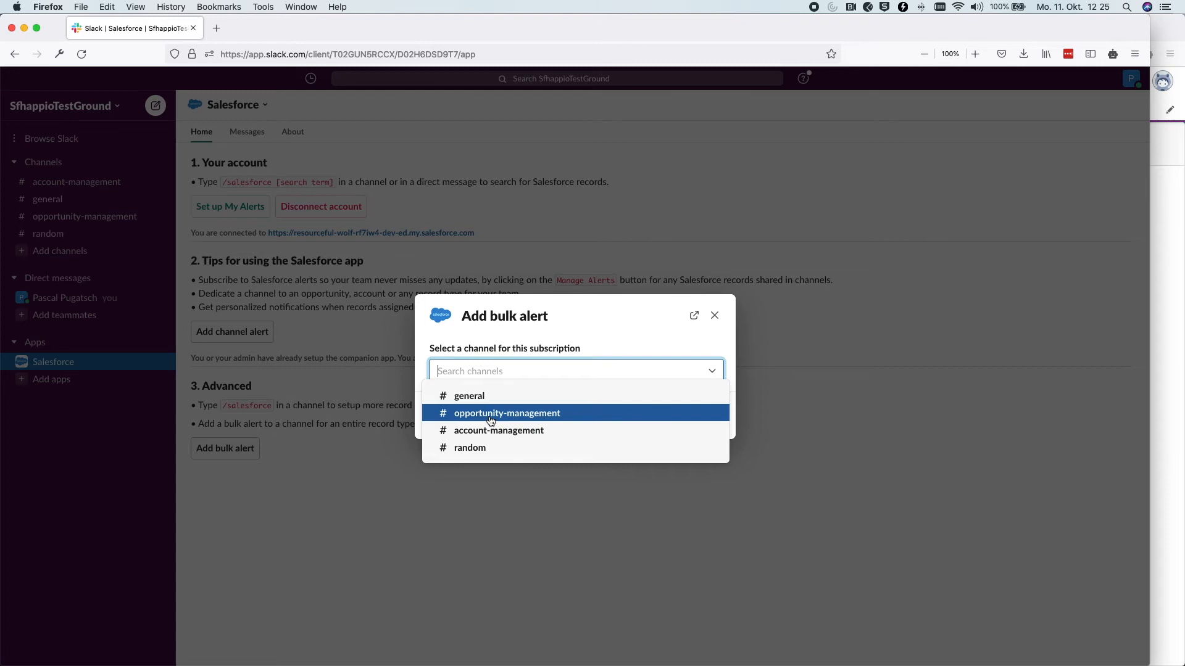
click(491, 420)
click(696, 415)
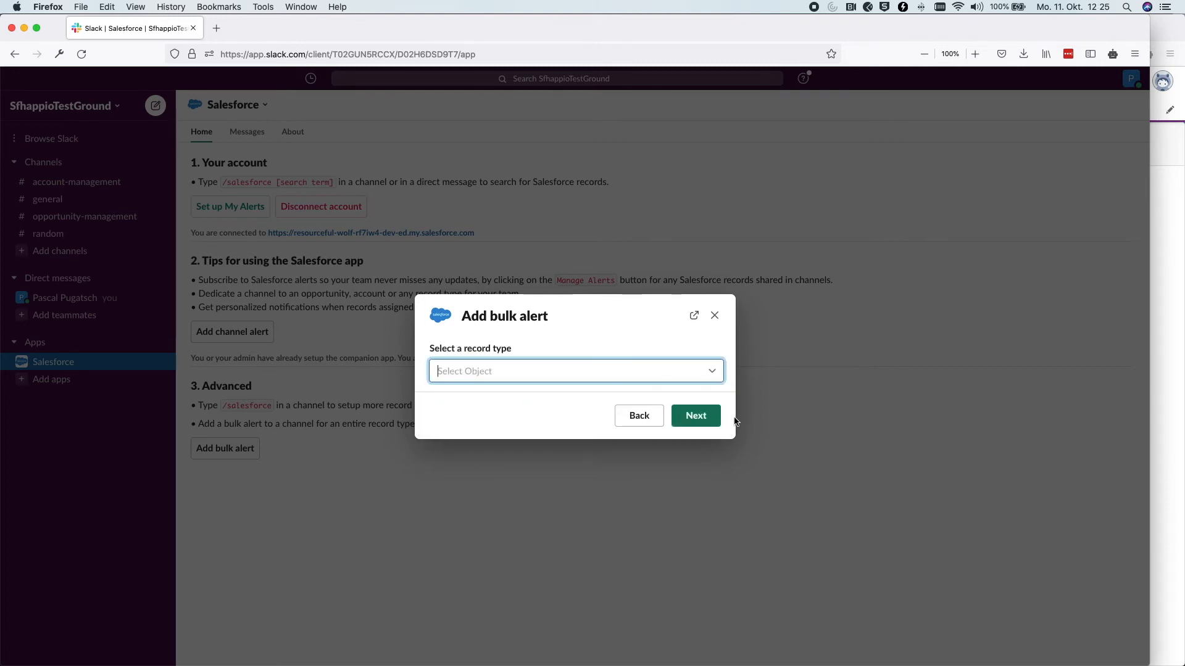
click(487, 371)
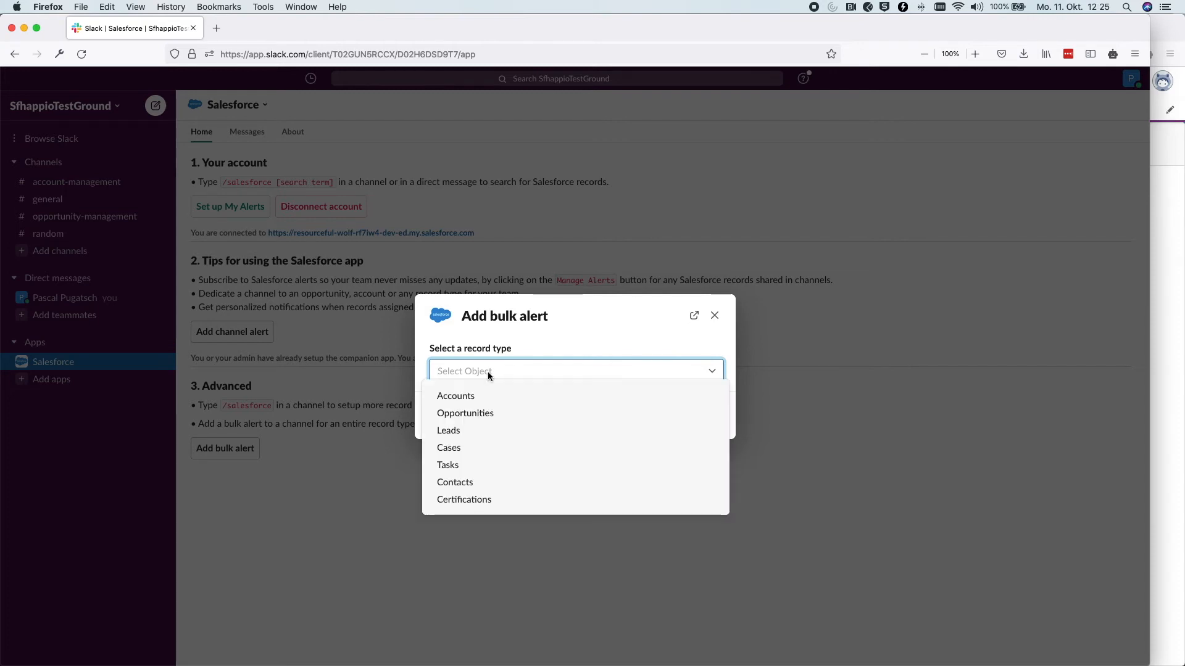
click(480, 413)
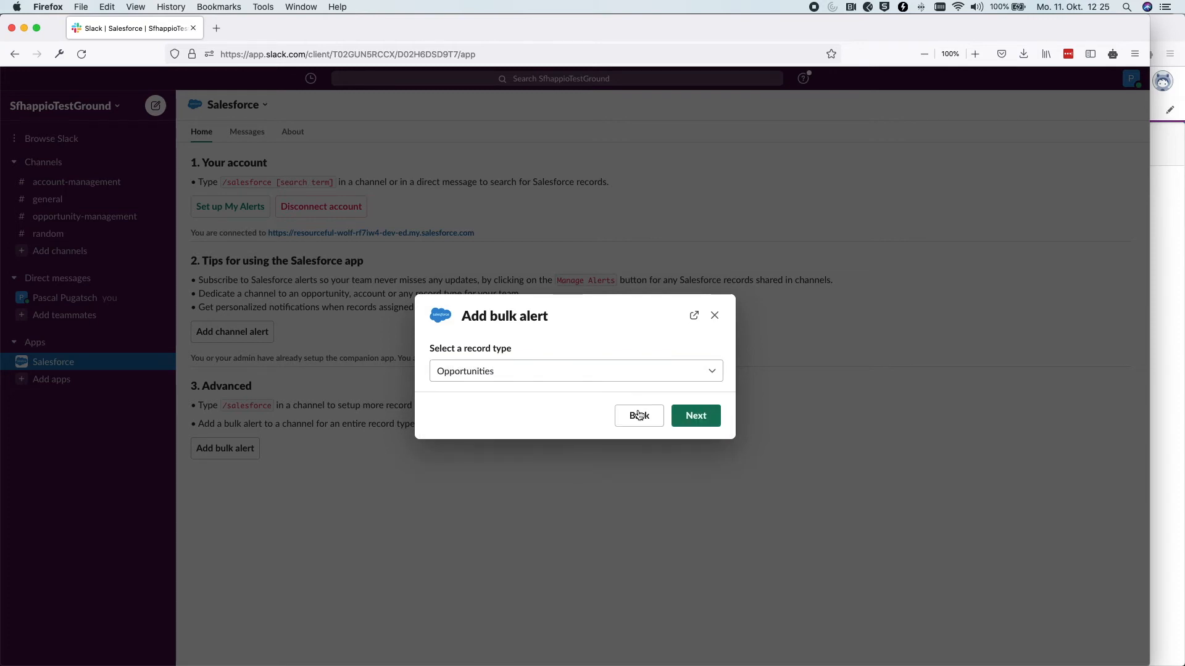
click(698, 415)
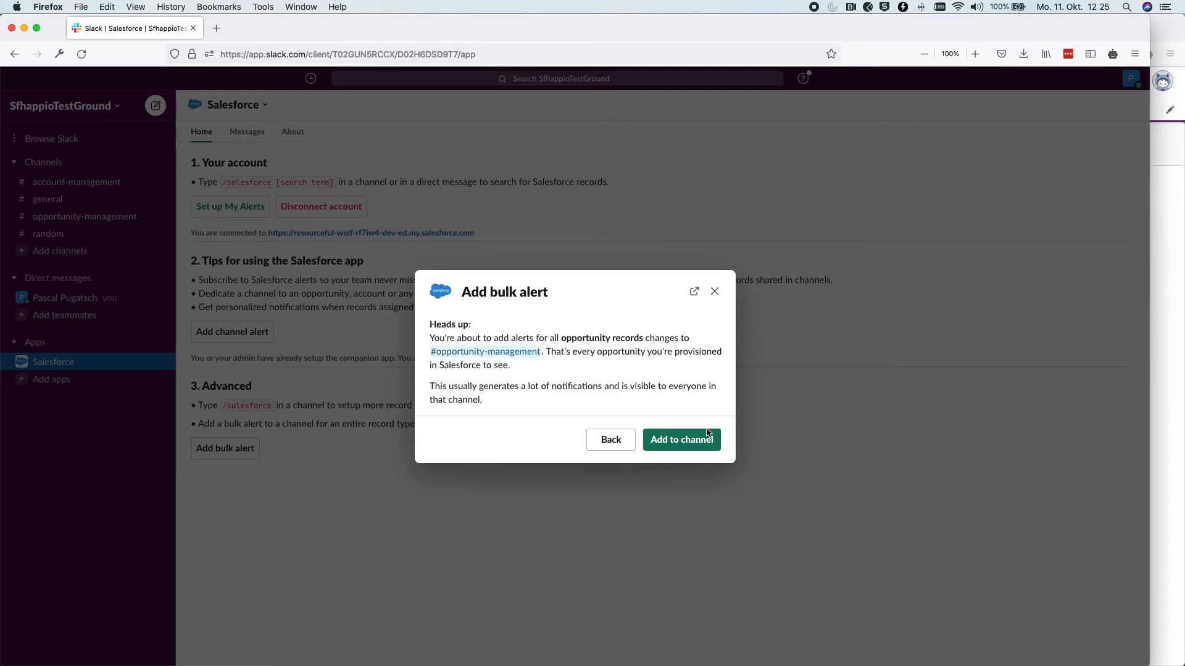
click(703, 437)
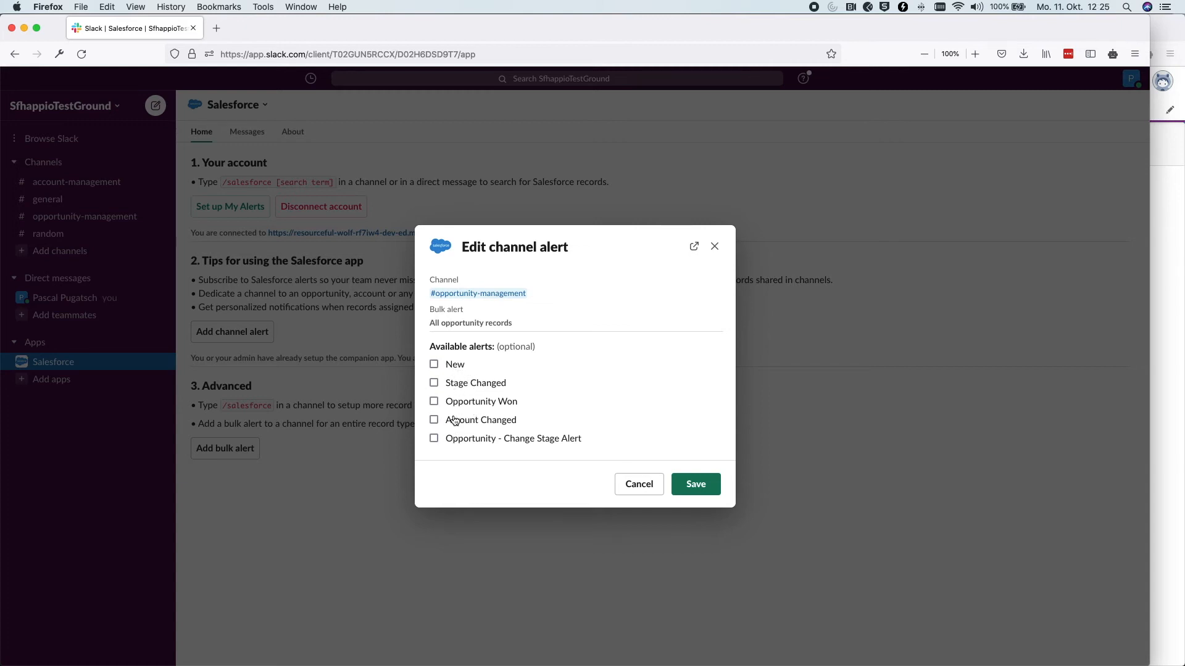
Enable Opportunity - Change Stage Alert on the #opportunity-management bulk alert and save it
drag(584, 444, 436, 444)
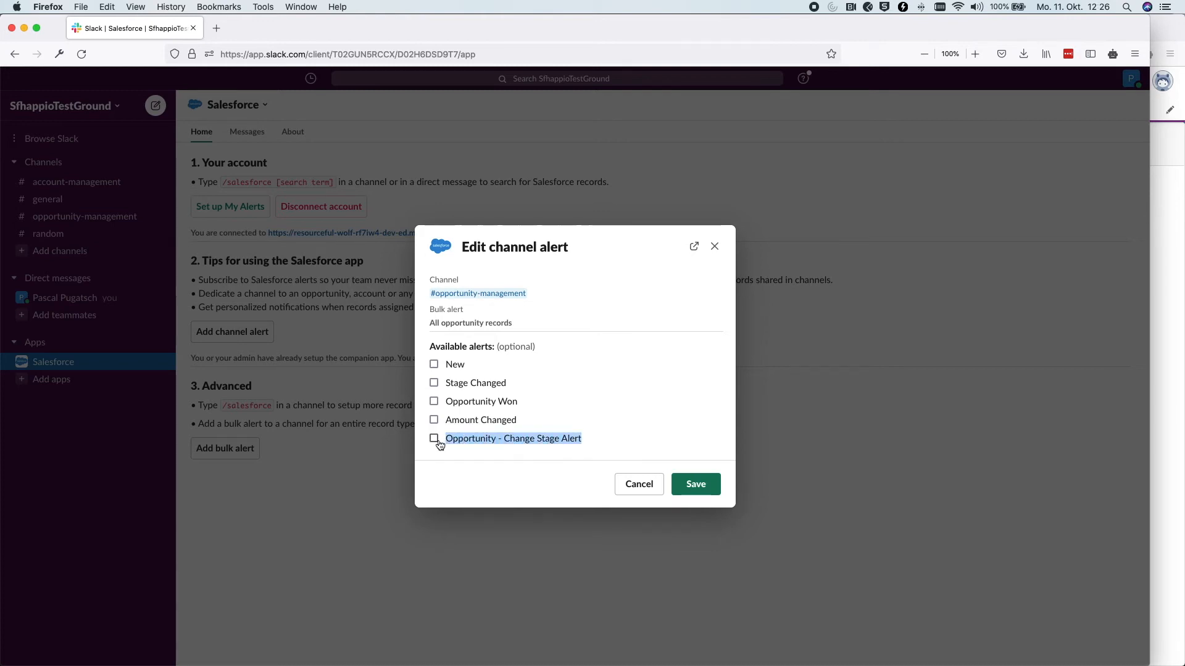
click(434, 439)
click(695, 484)
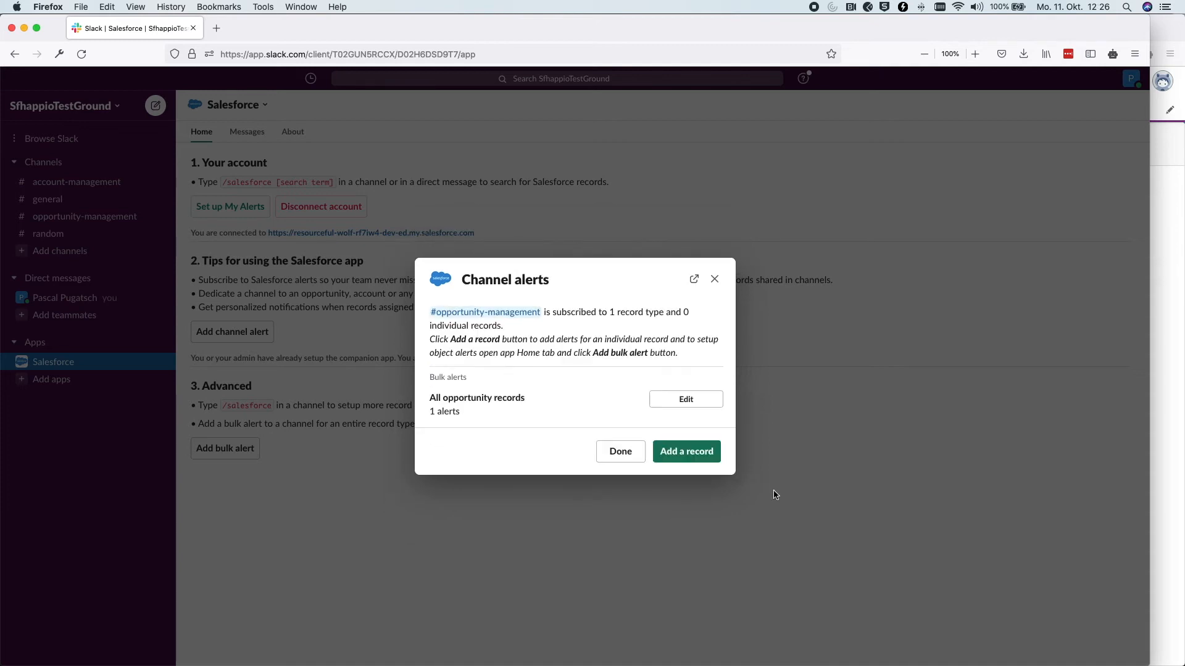
click(635, 458)
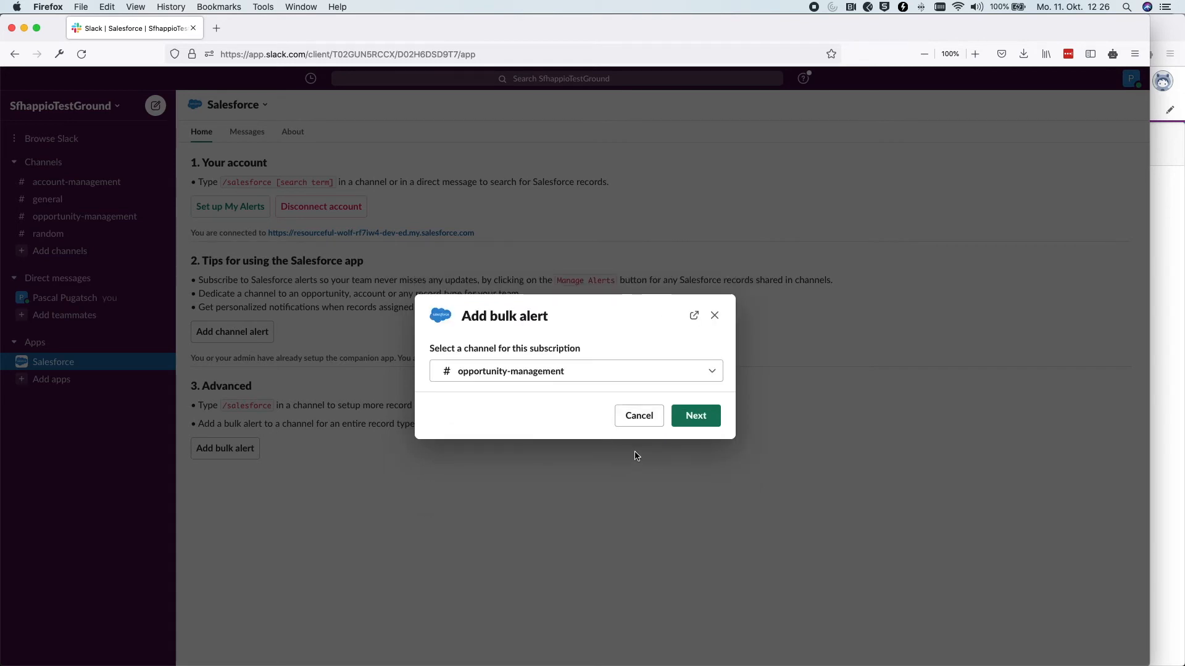
click(713, 316)
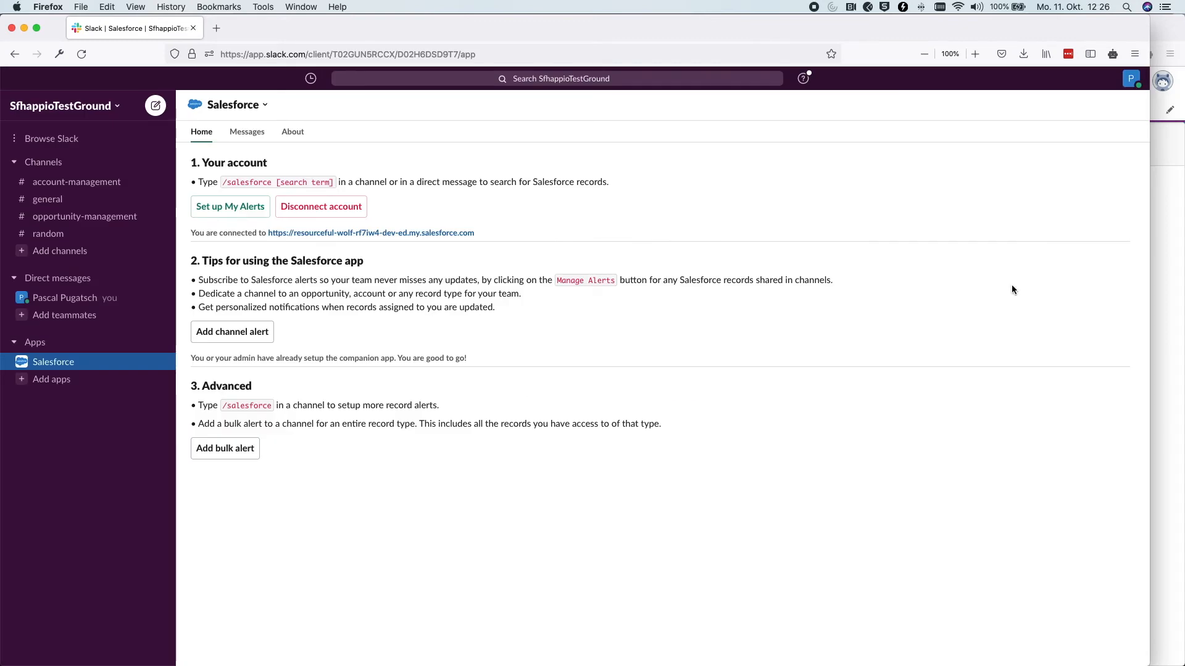
click(1162, 255)
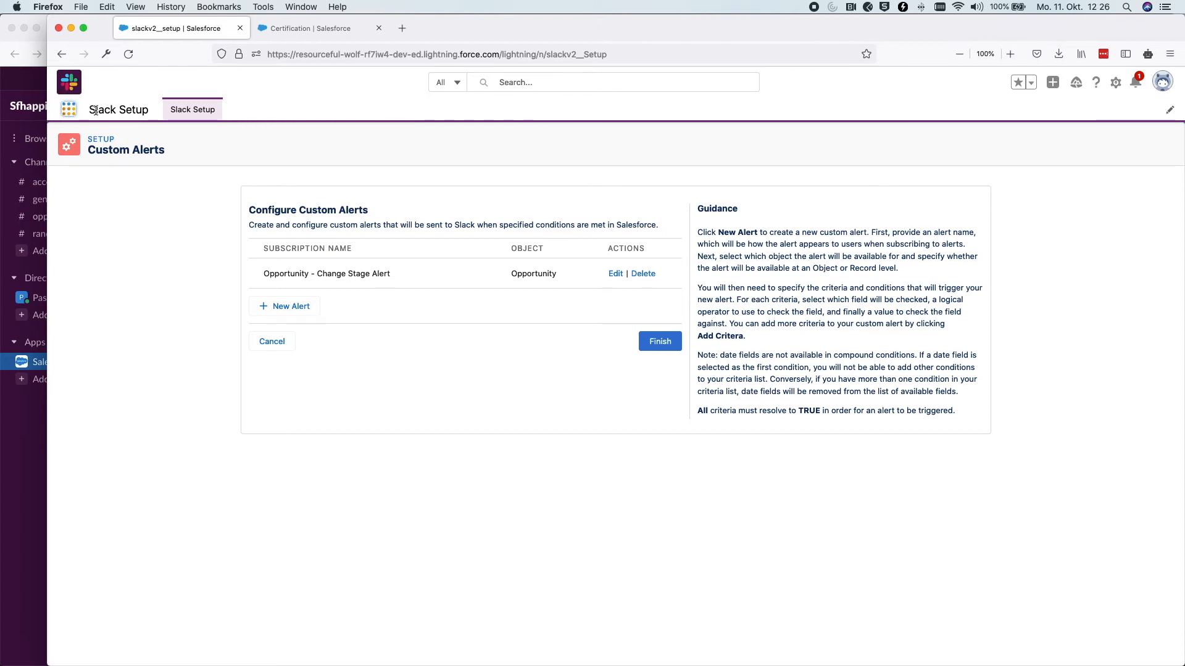
Show the All Opportunities list view via the App Launcher's 'opp' search
click(69, 109)
text(opp)
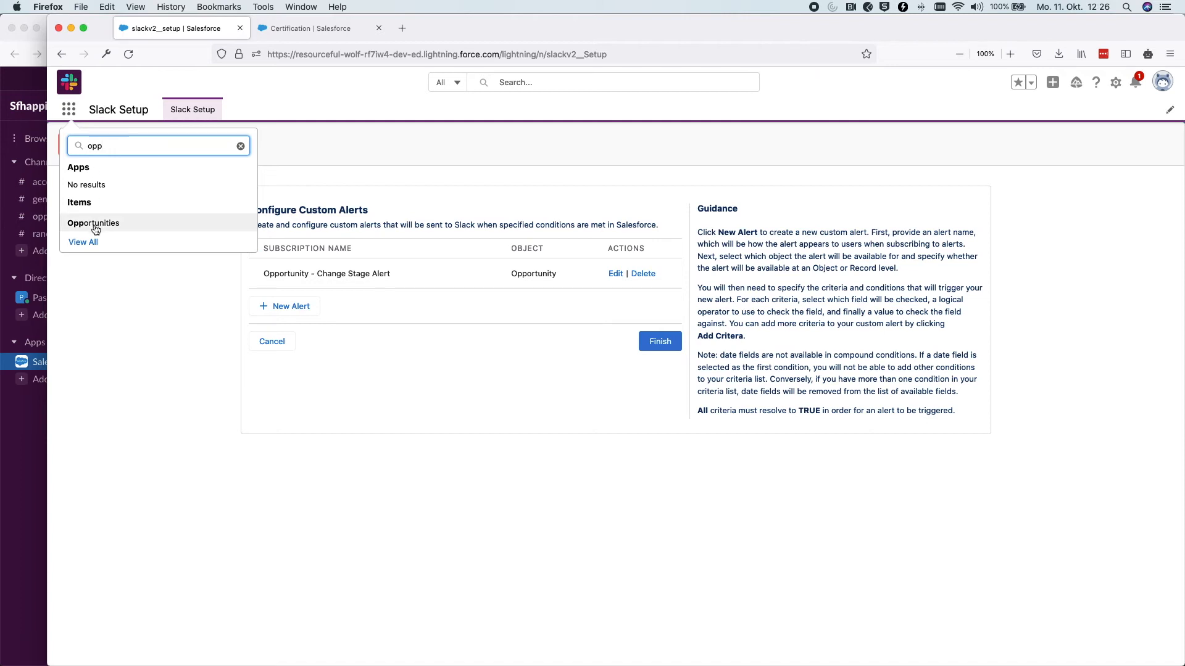
click(95, 225)
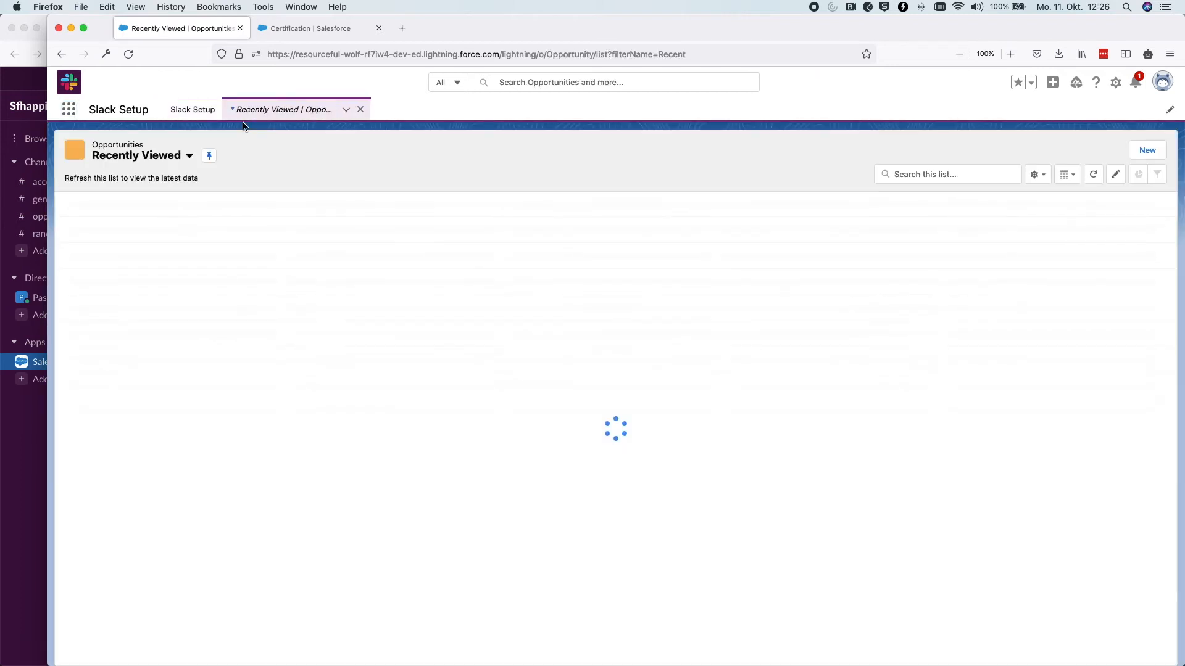
click(189, 155)
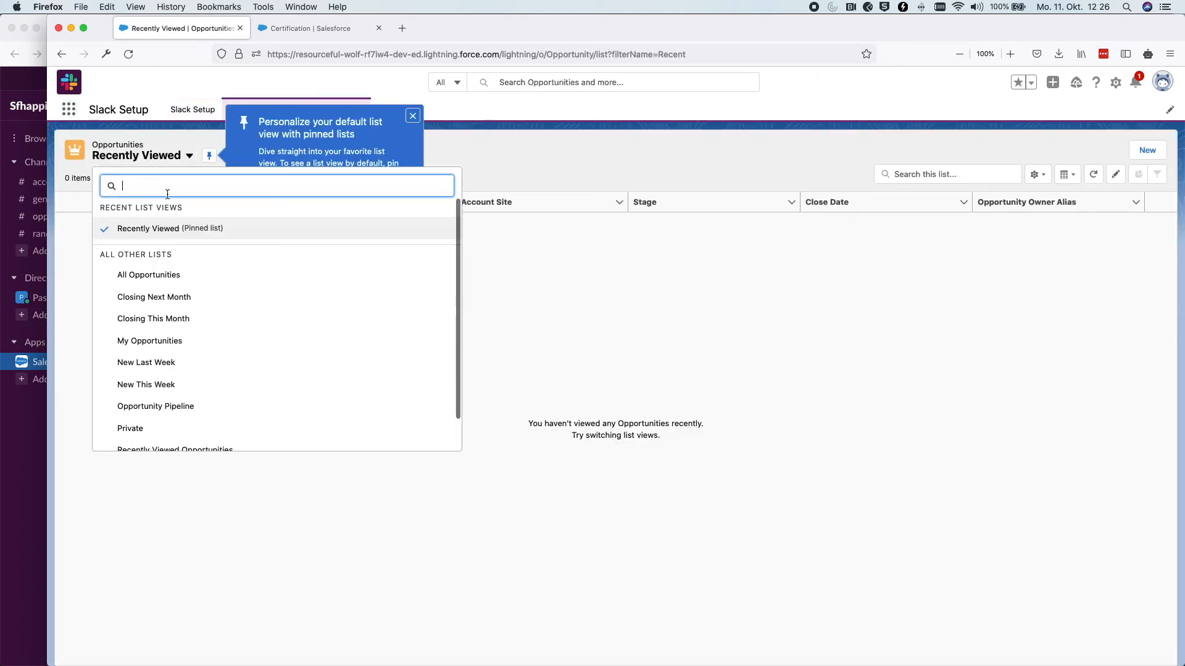
click(168, 274)
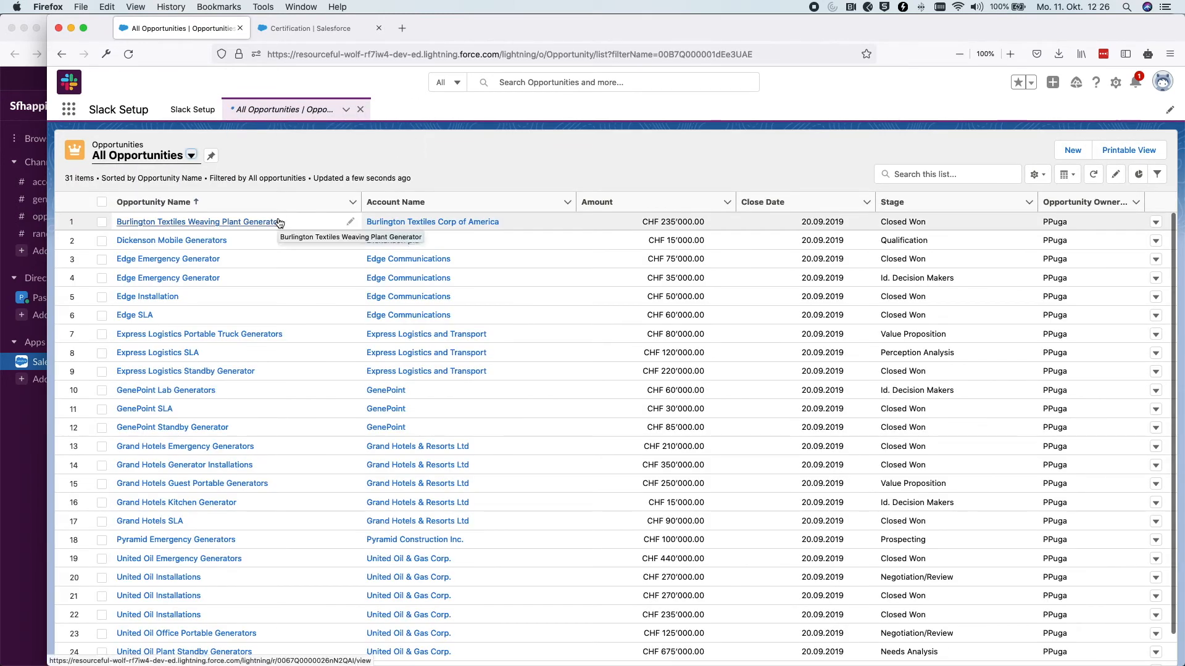
Mark Dickenson Mobile Generators' Qualification stage complete to advance it to Needs Analysis
drag(934, 240, 830, 240)
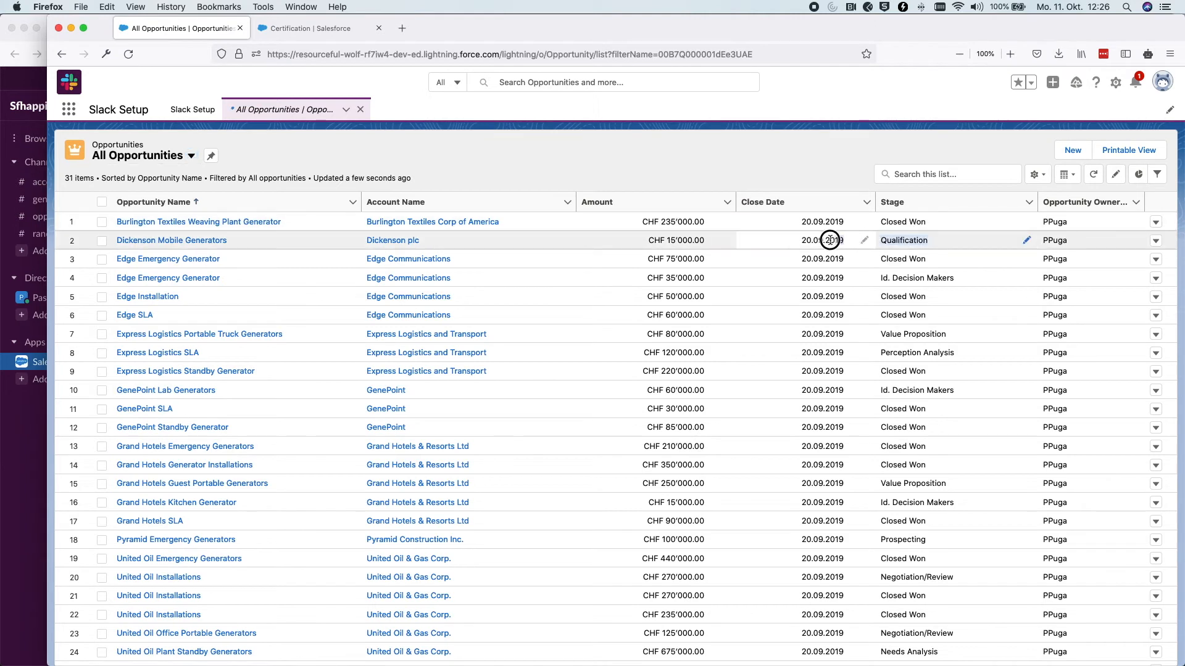
double_click(891, 241)
click(194, 241)
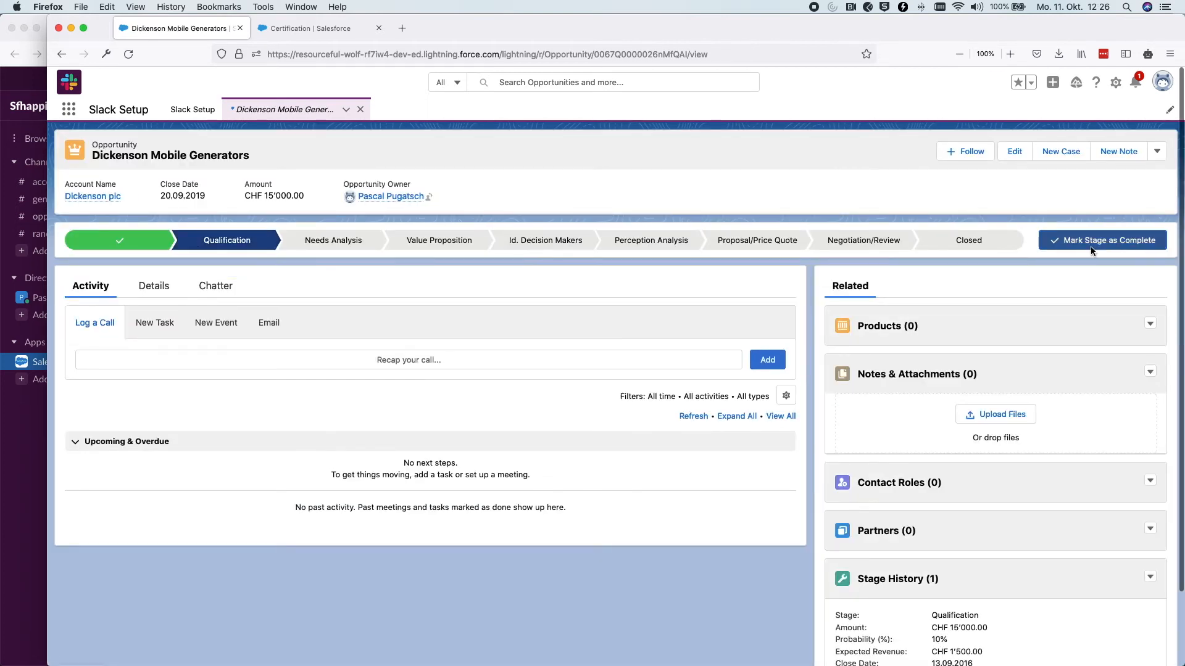
click(1090, 246)
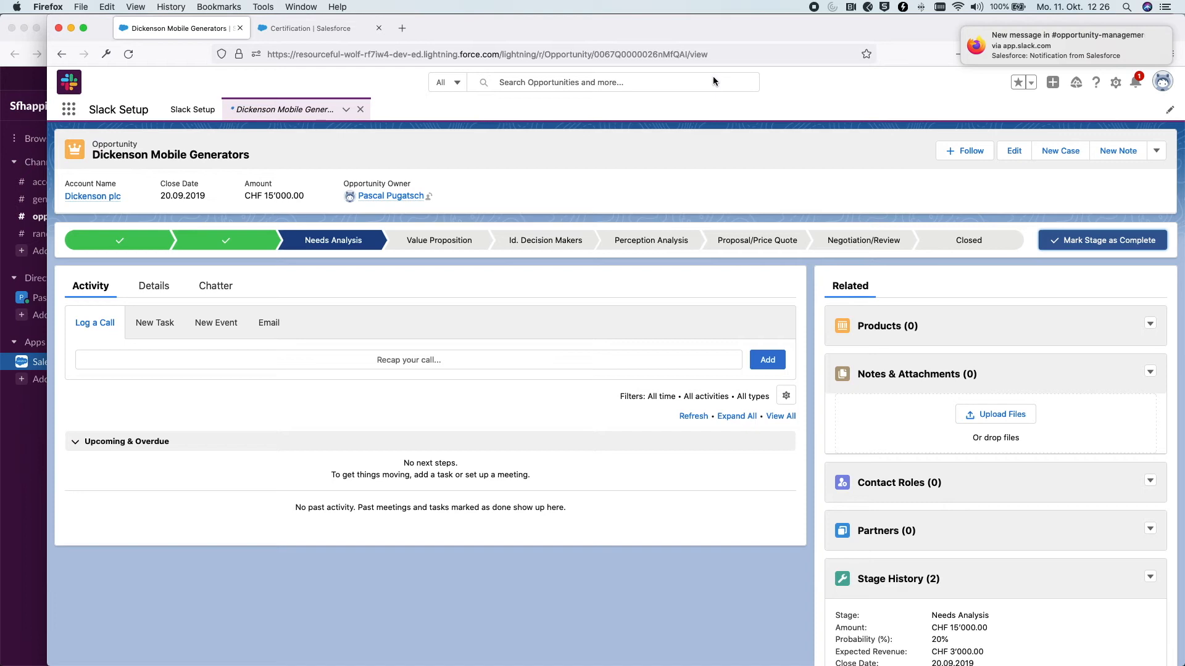
click(25, 423)
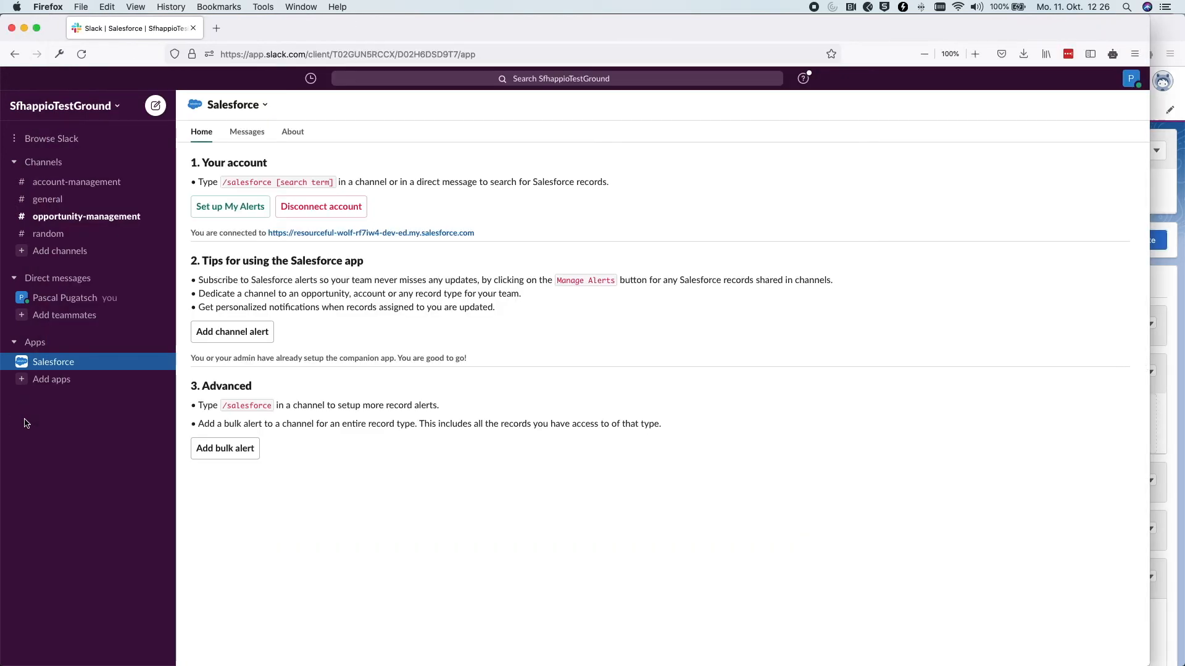
Post Dickenson Mobile Generators' record details from the stage alert into #opportunity-management
click(97, 218)
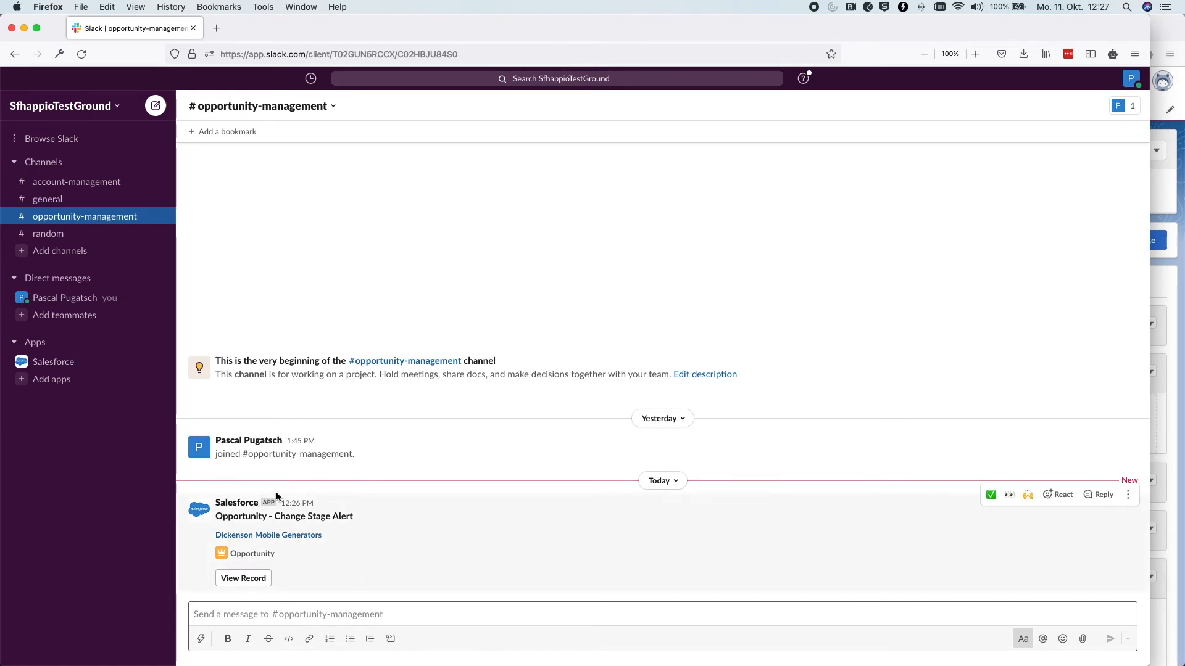
click(240, 578)
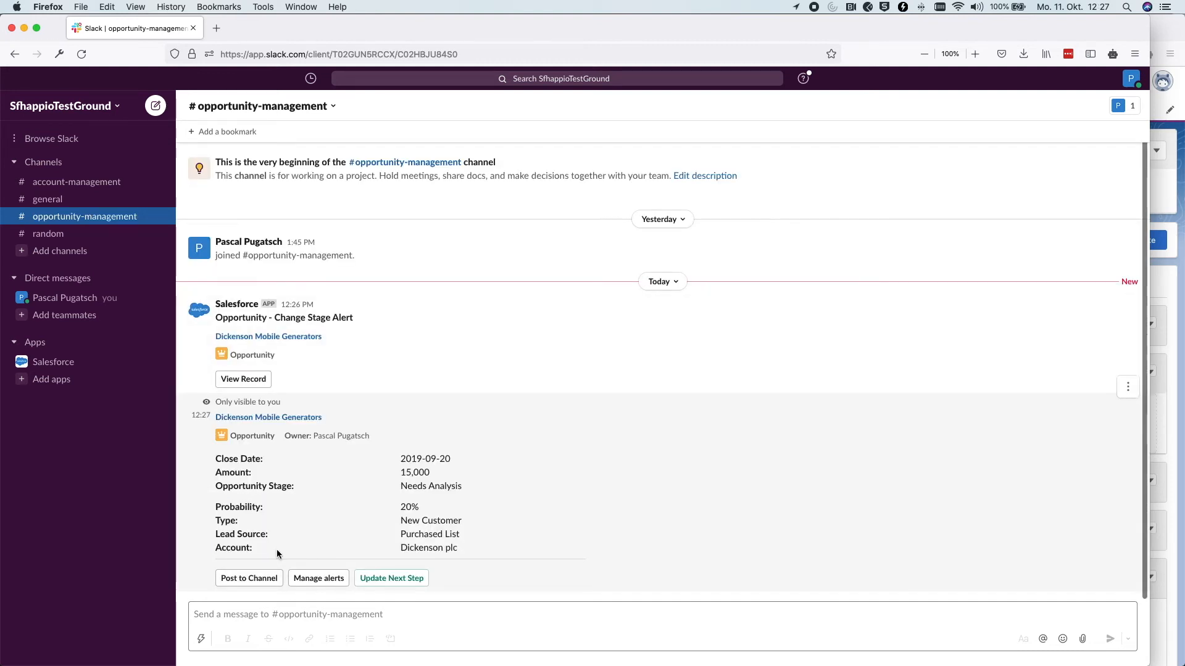
click(265, 582)
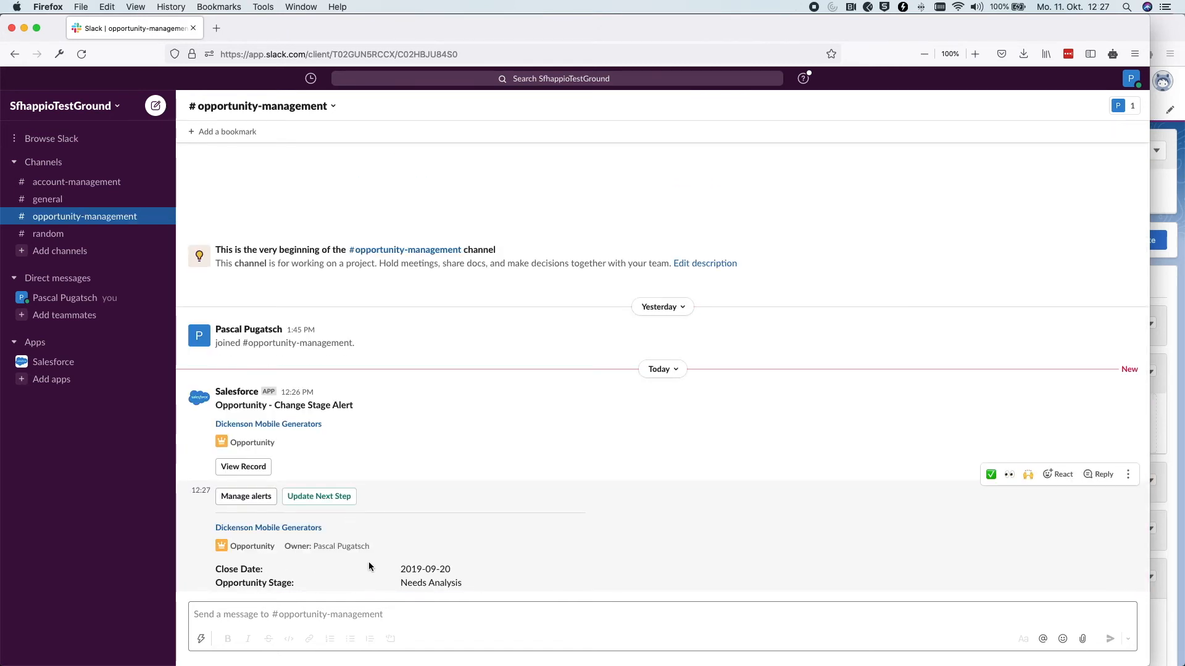
click(1181, 34)
click(192, 112)
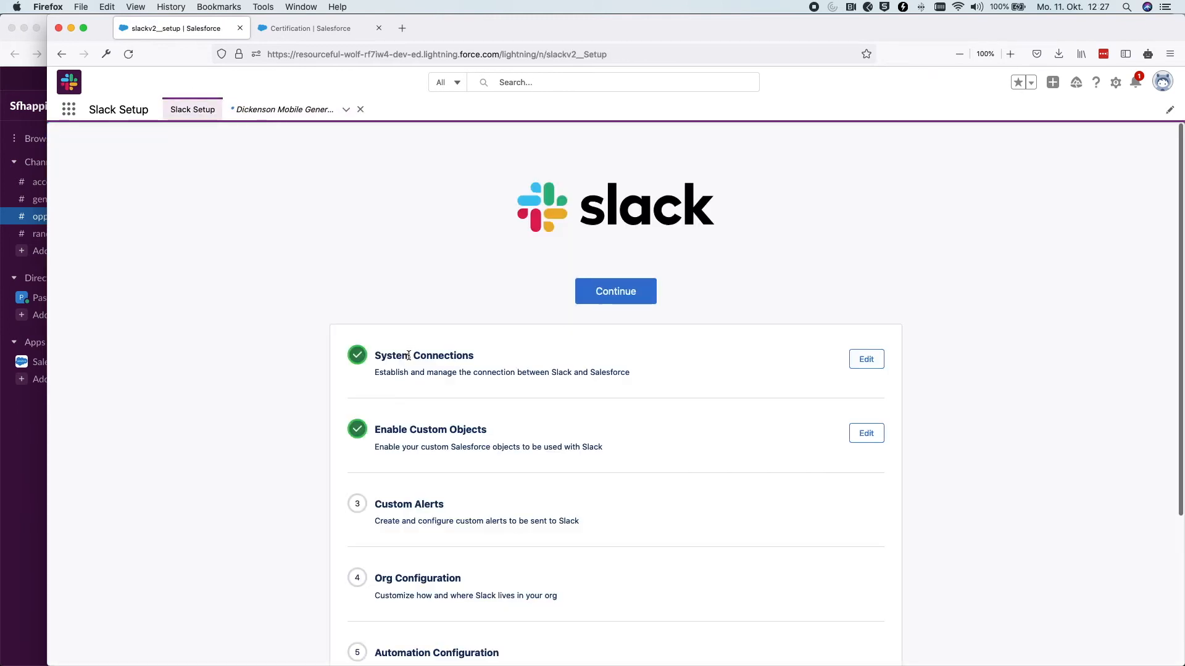
Reload Slack Setup and finish the Custom Alerts step
scroll(301, 361, down, 5)
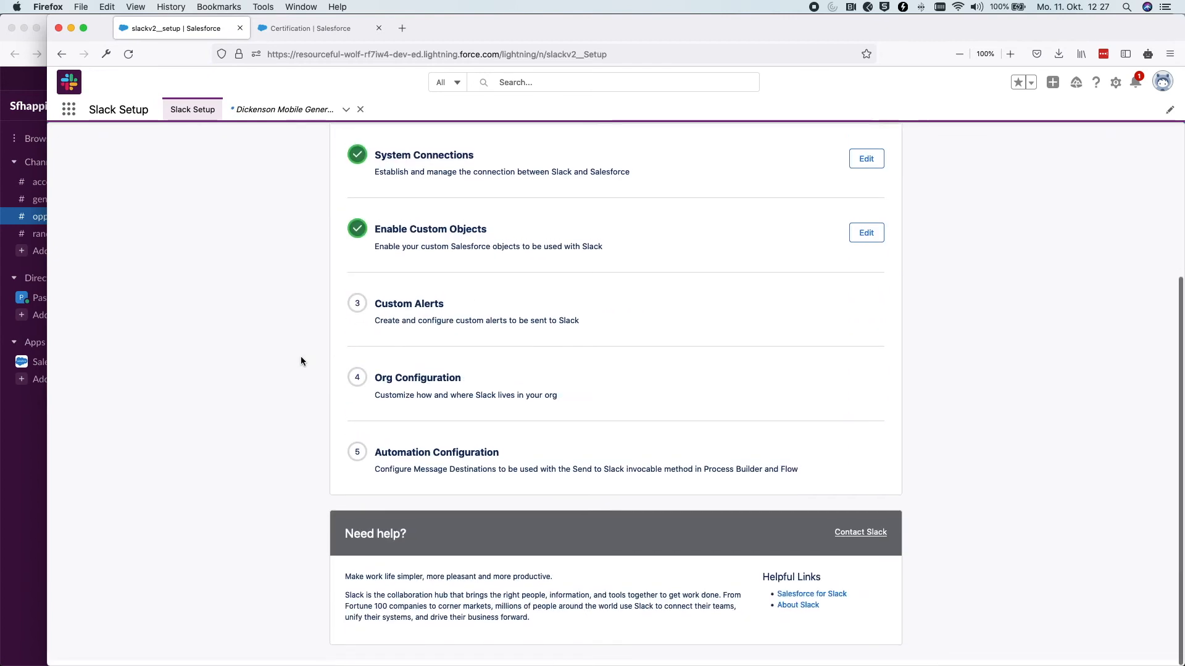
scroll(301, 361, up, 2)
key(super+r)
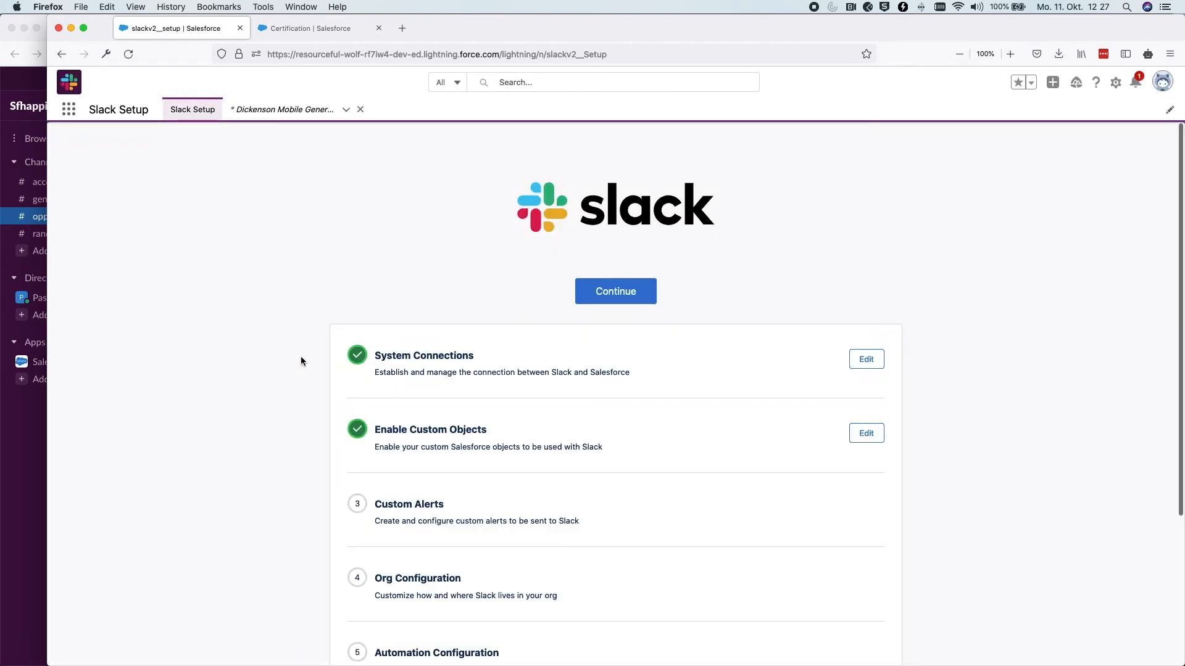
scroll(301, 358, down, 4)
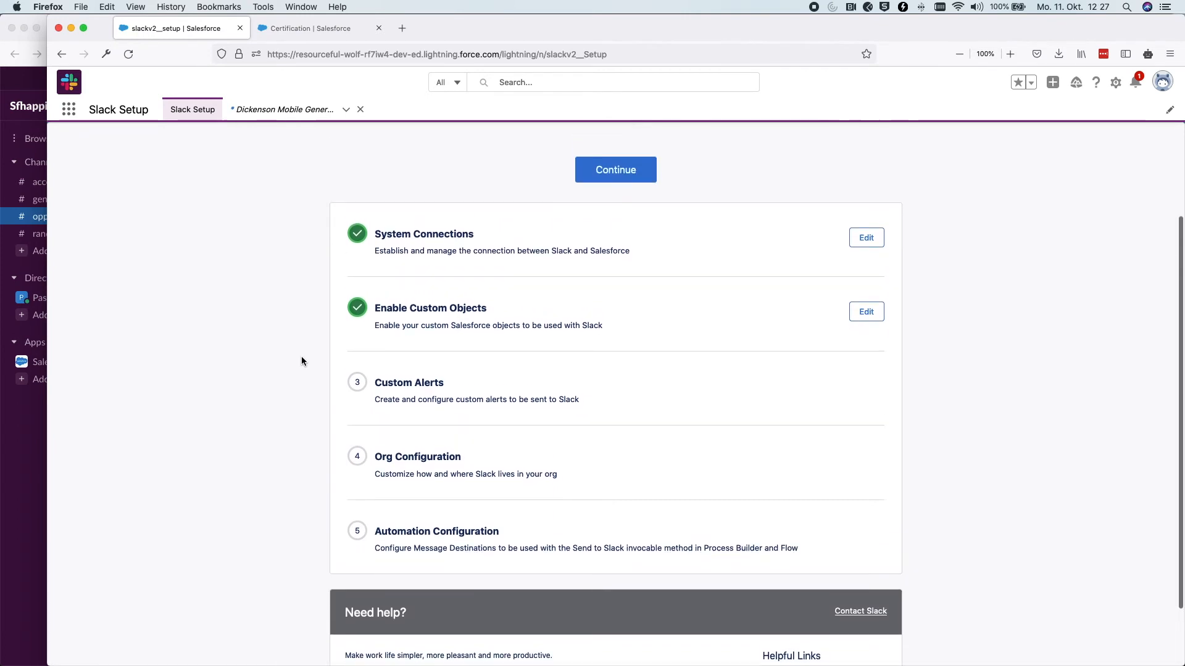
scroll(302, 361, up, 1)
triple_click(422, 394)
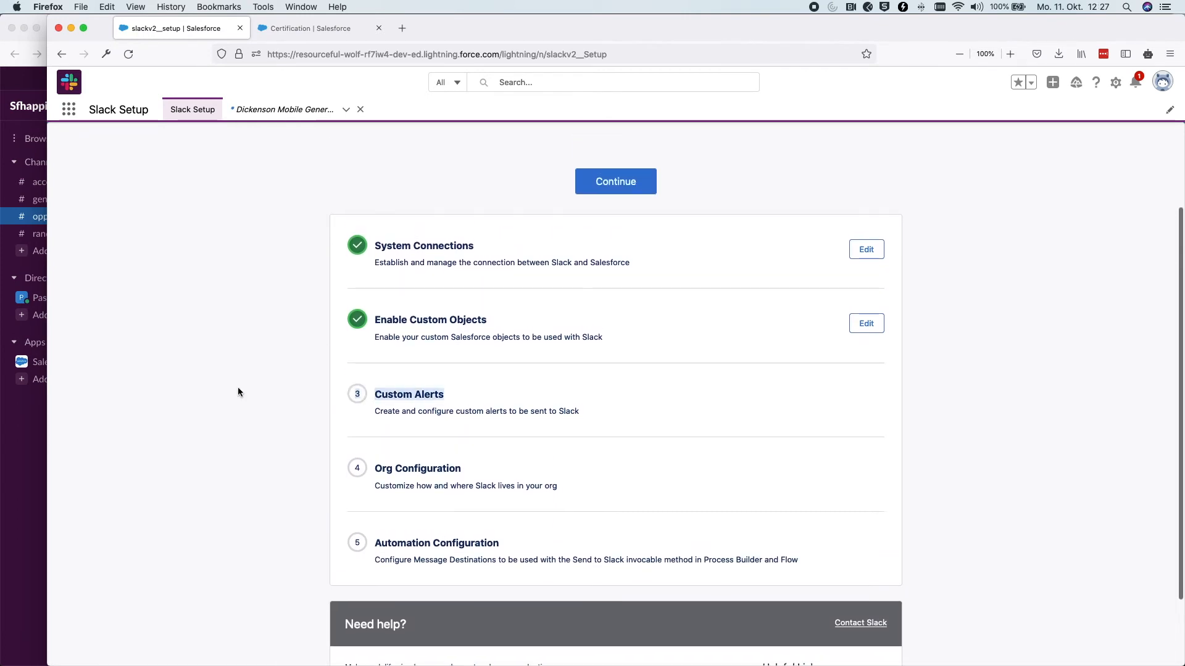
scroll(241, 372, down, 3)
scroll(241, 372, up, 2)
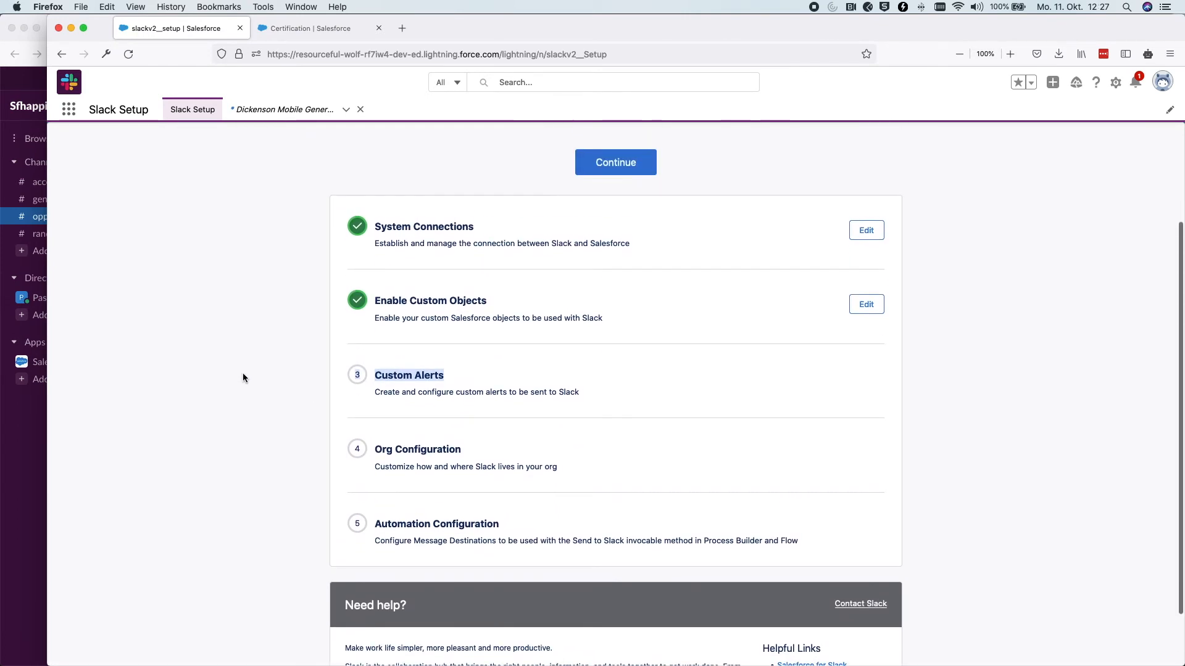
click(607, 171)
click(660, 341)
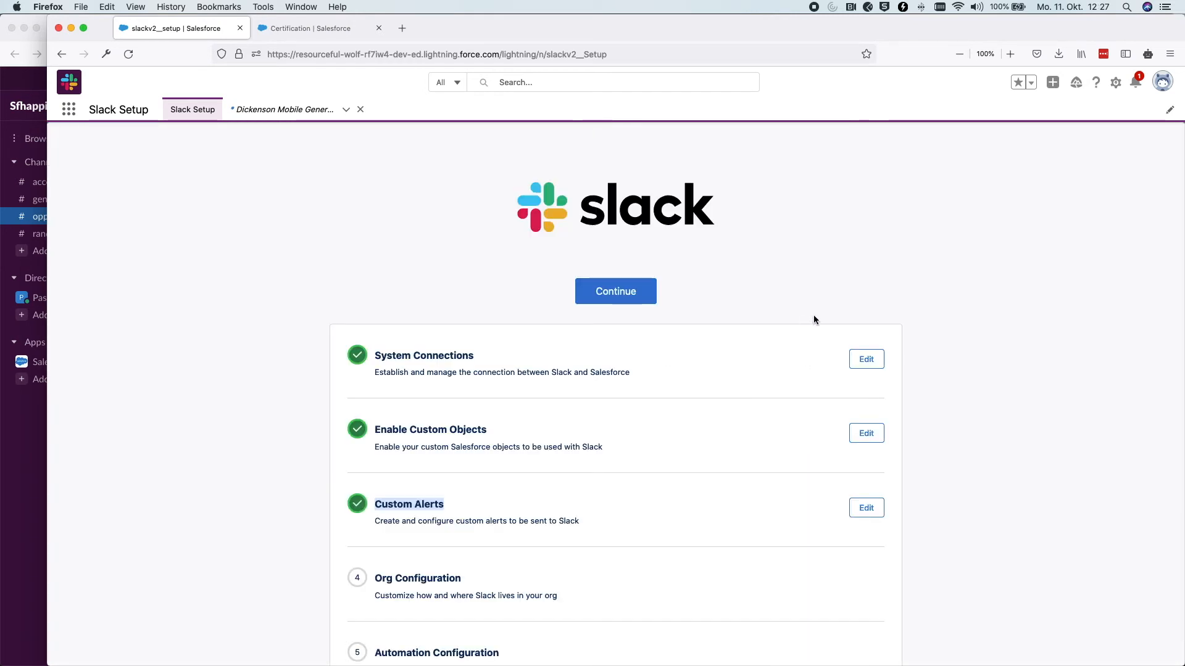
Continue on to the Org Configuration step
scroll(815, 316, down, 5)
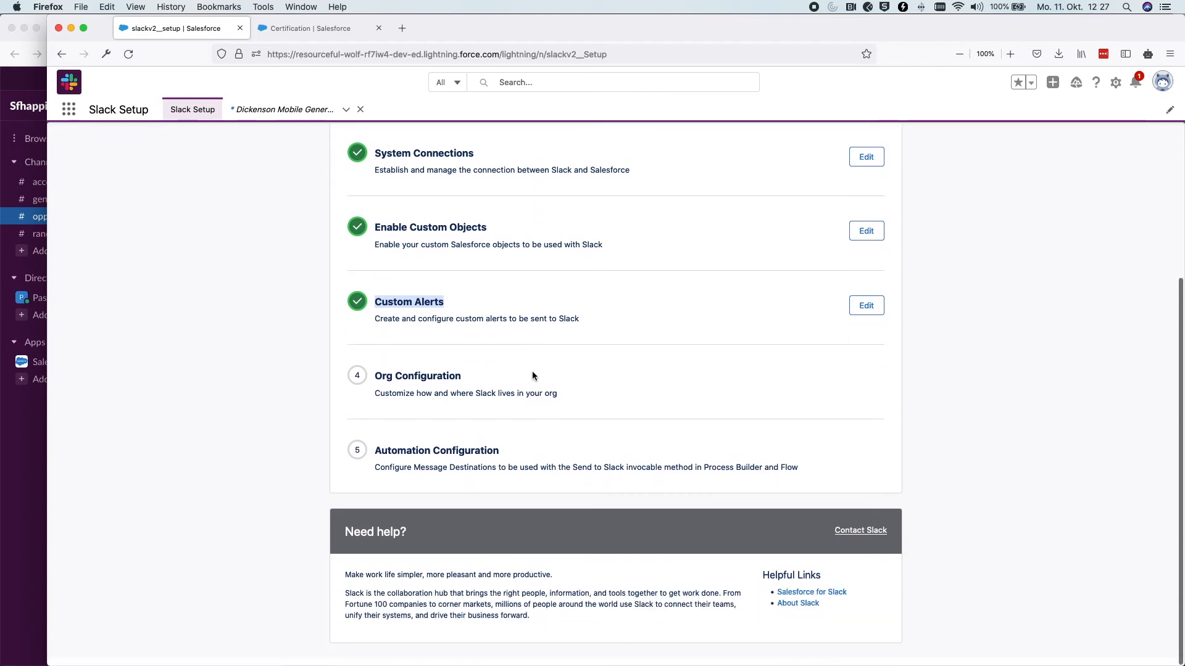
drag(472, 382, 370, 383)
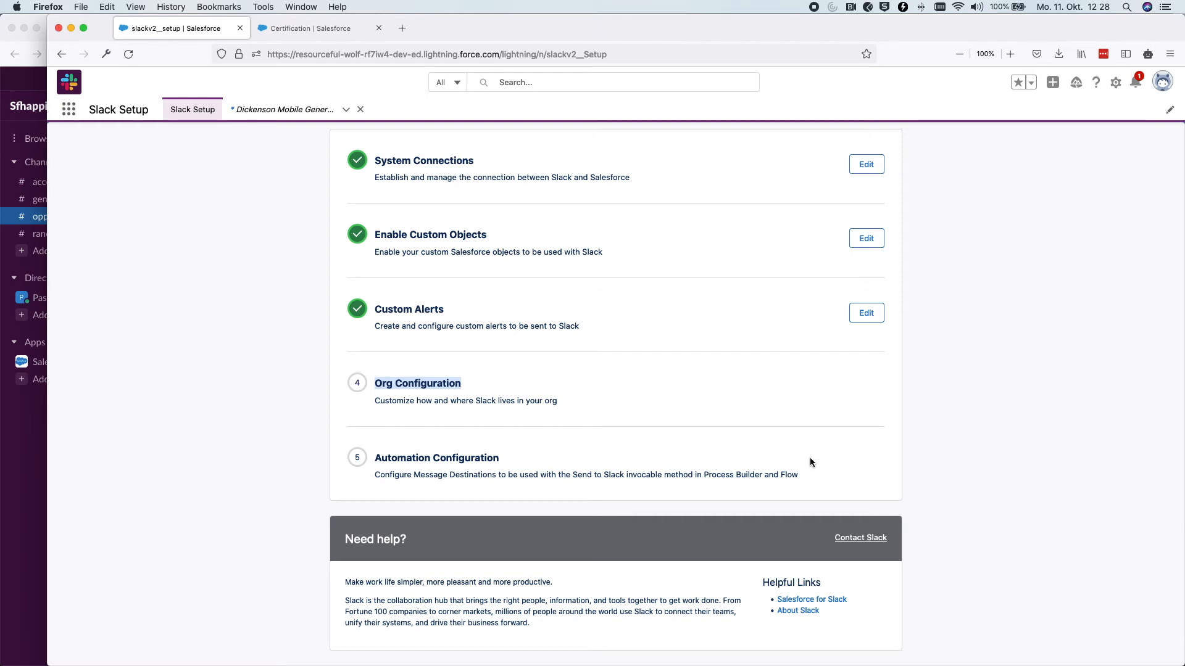
scroll(810, 462, up, 5)
click(615, 290)
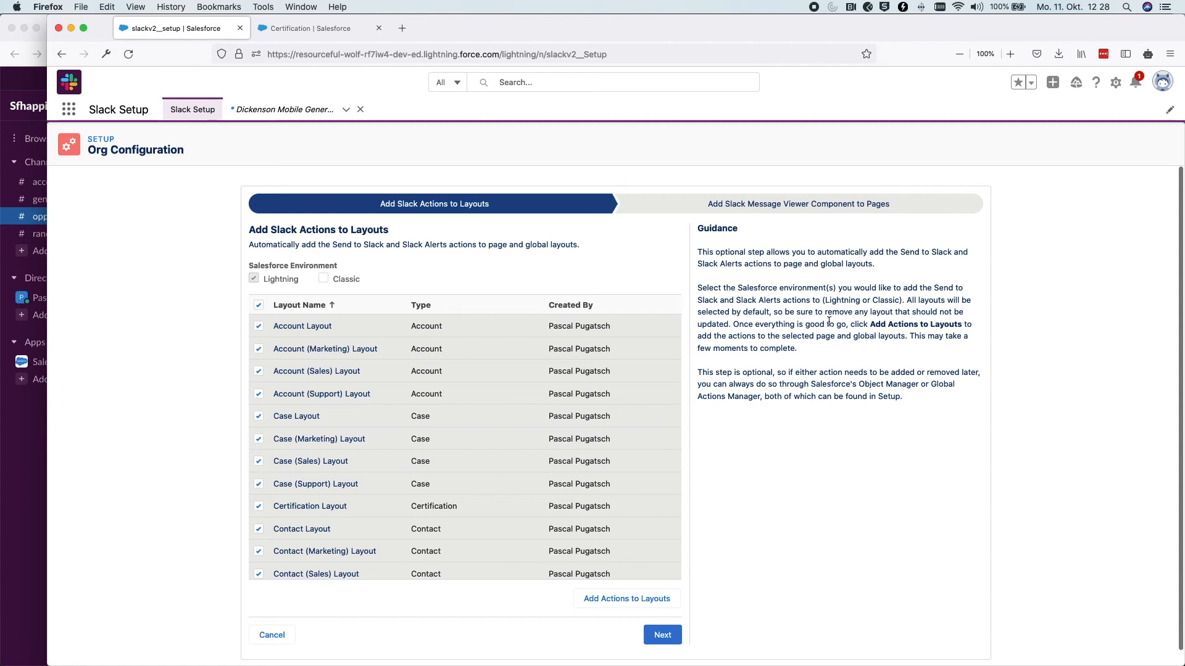
Review the Send to Slack and Slack Alerts actions, then go to the Certification object tab
drag(333, 246, 381, 243)
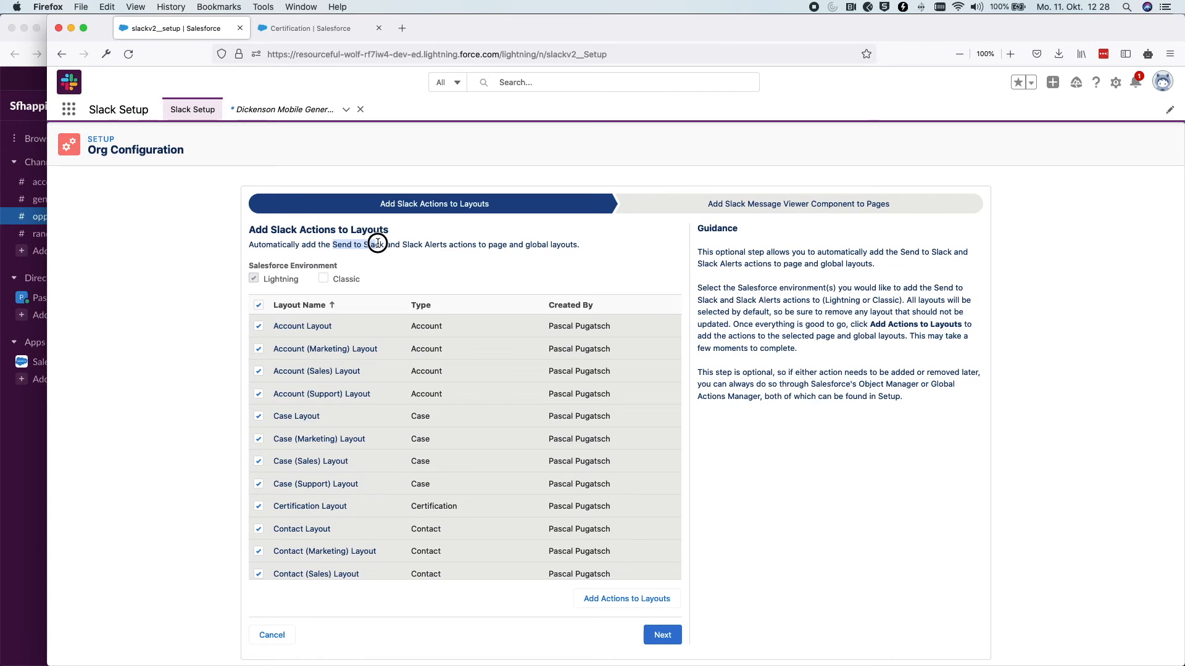
drag(402, 244, 444, 244)
click(459, 276)
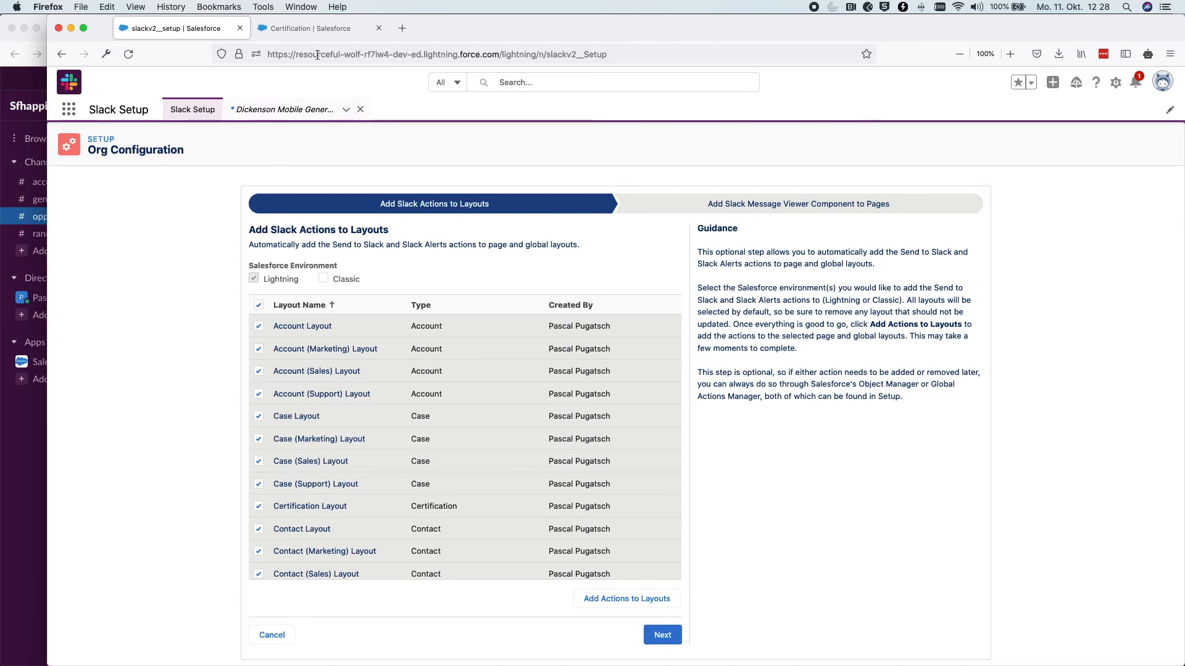
click(310, 31)
Open the recent Dickenson Mobile Generators opportunity, check its actions list, then return to Slack setup
click(68, 110)
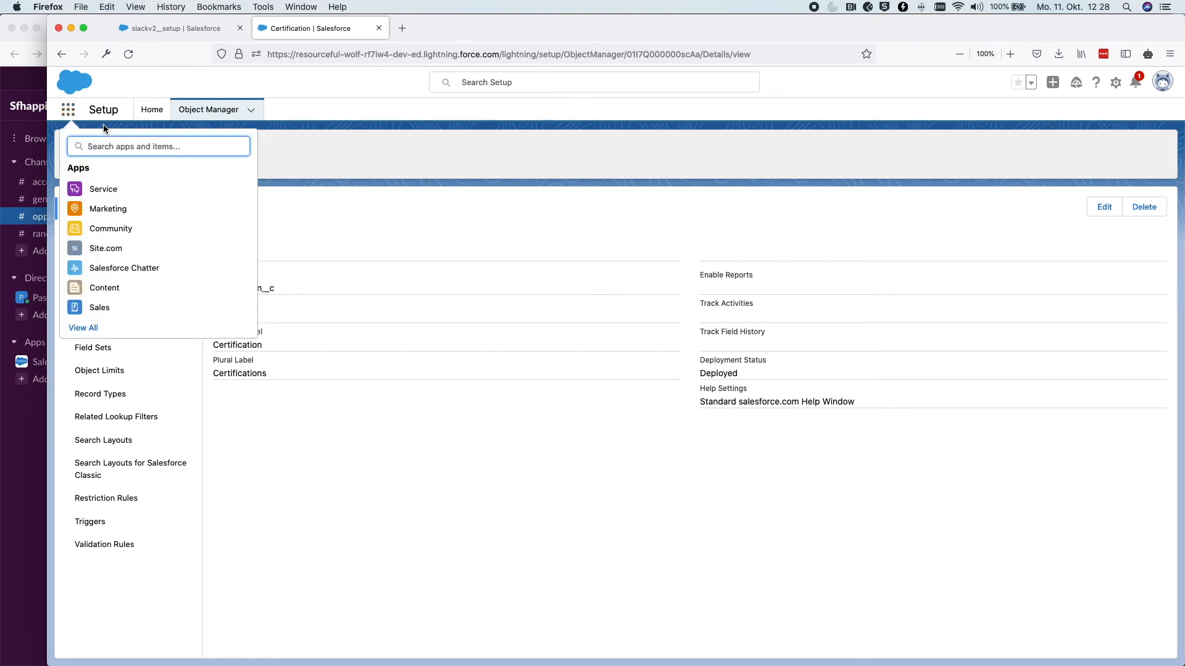
text(opport)
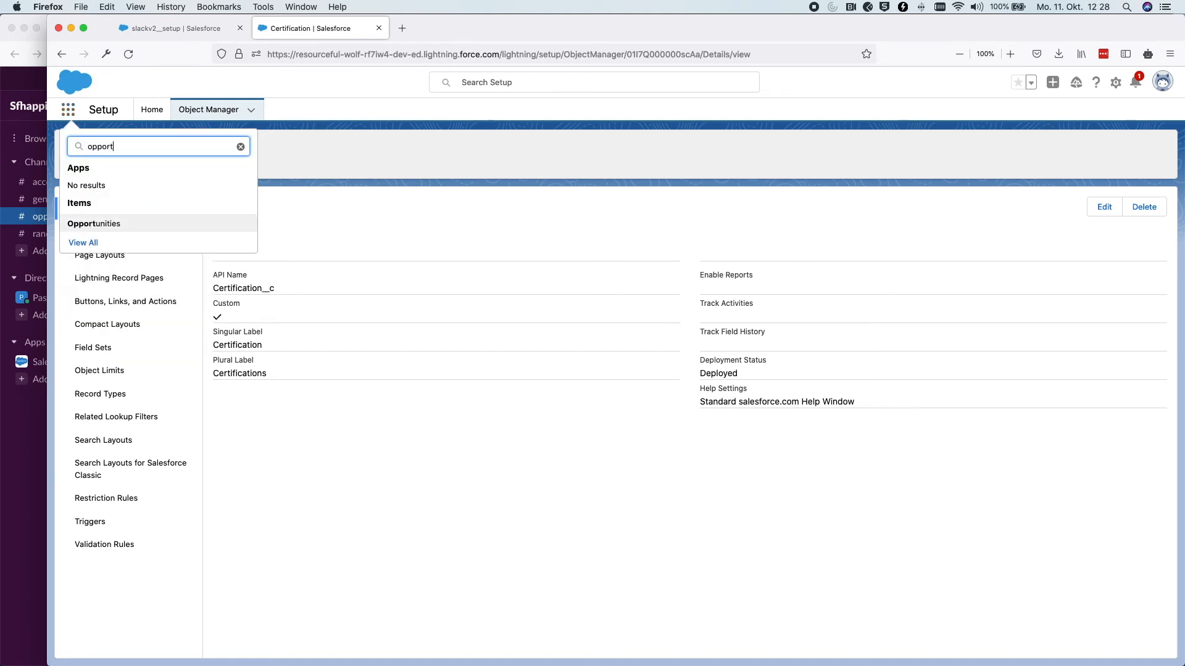
click(114, 223)
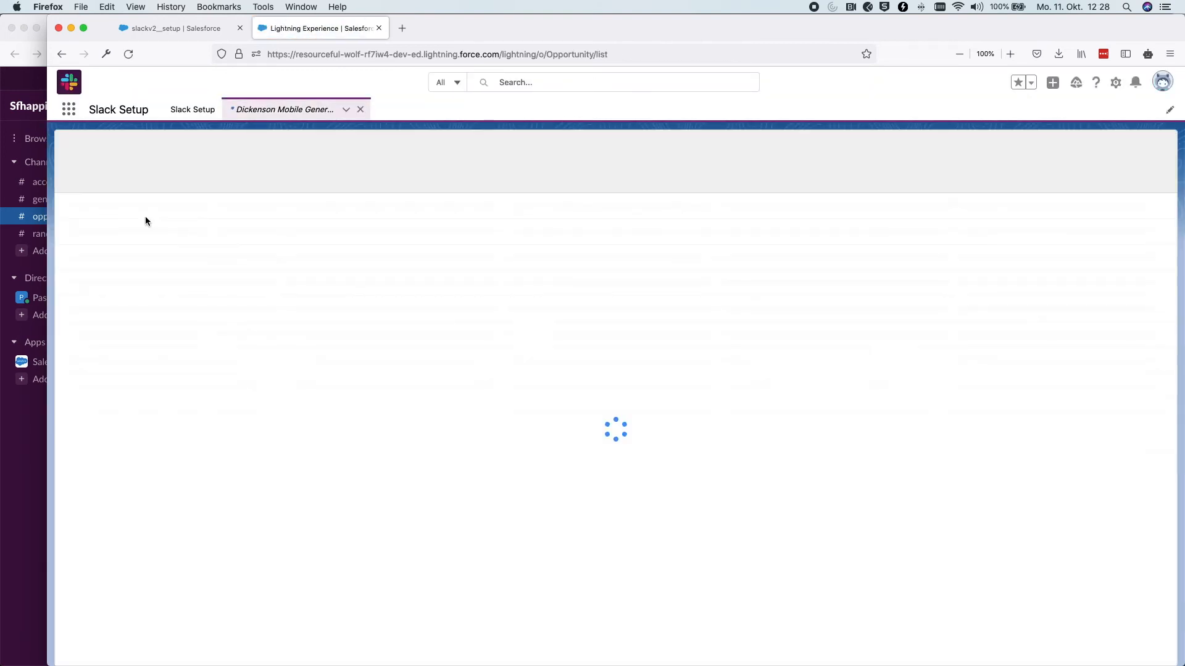
click(146, 217)
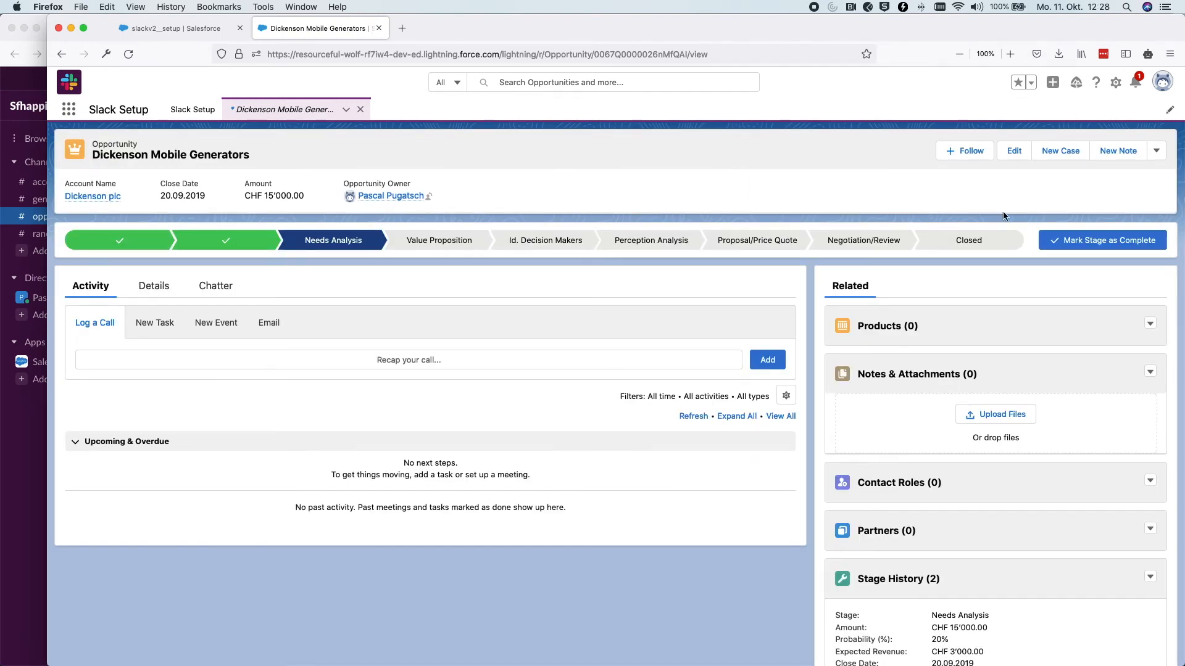
click(1160, 151)
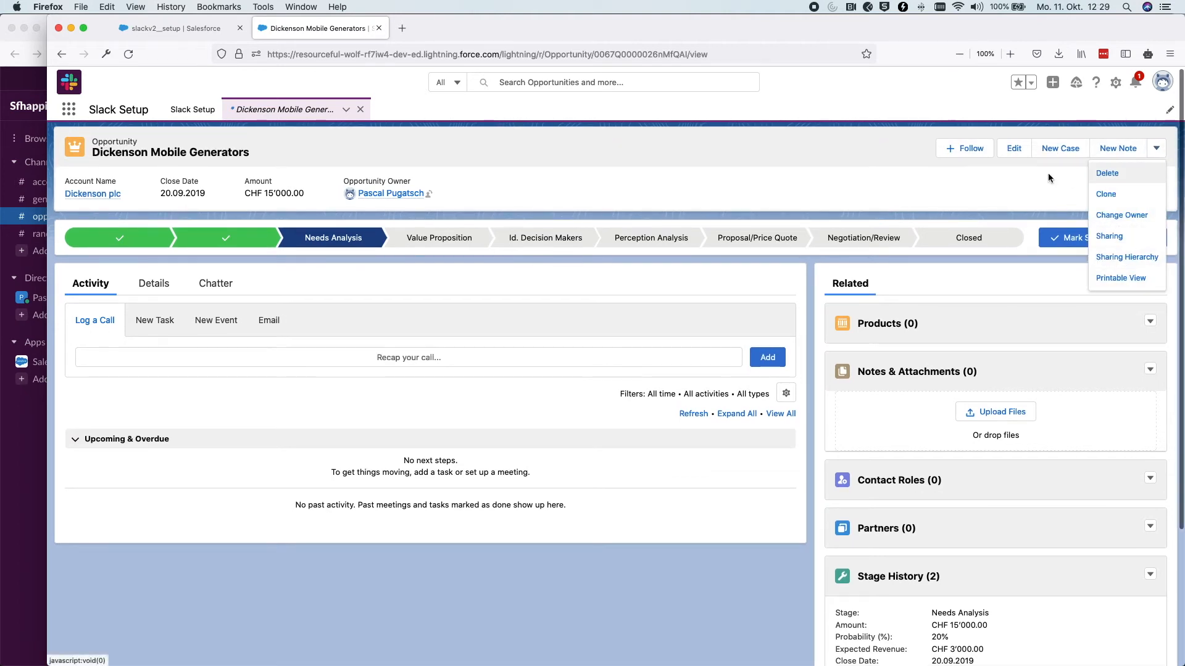
click(989, 183)
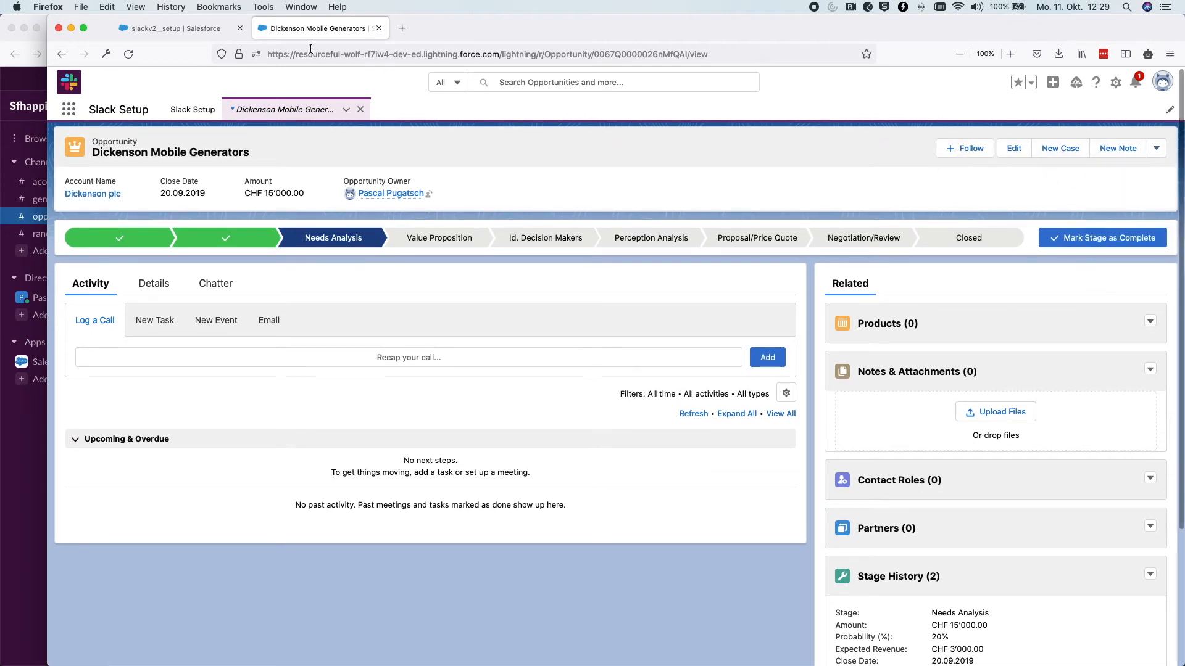
click(194, 28)
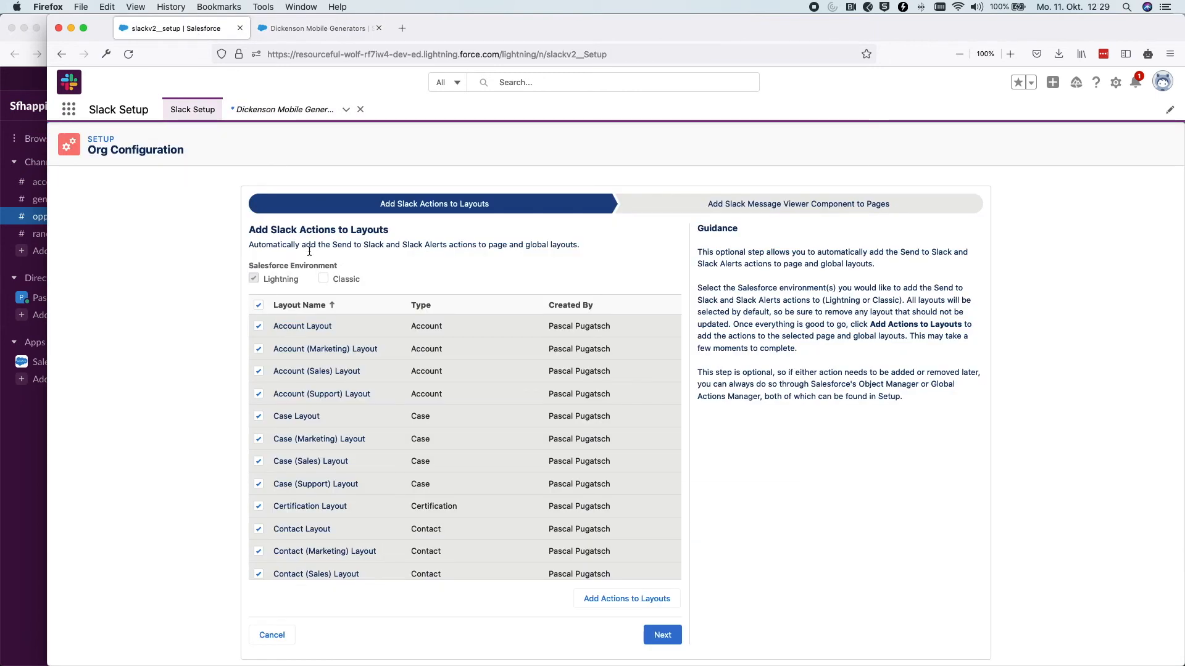
Clear all layouts, then select the Opportunity, Opportunity (Marketing), (Sales) and (Support) layouts
scroll(299, 392, down, 10)
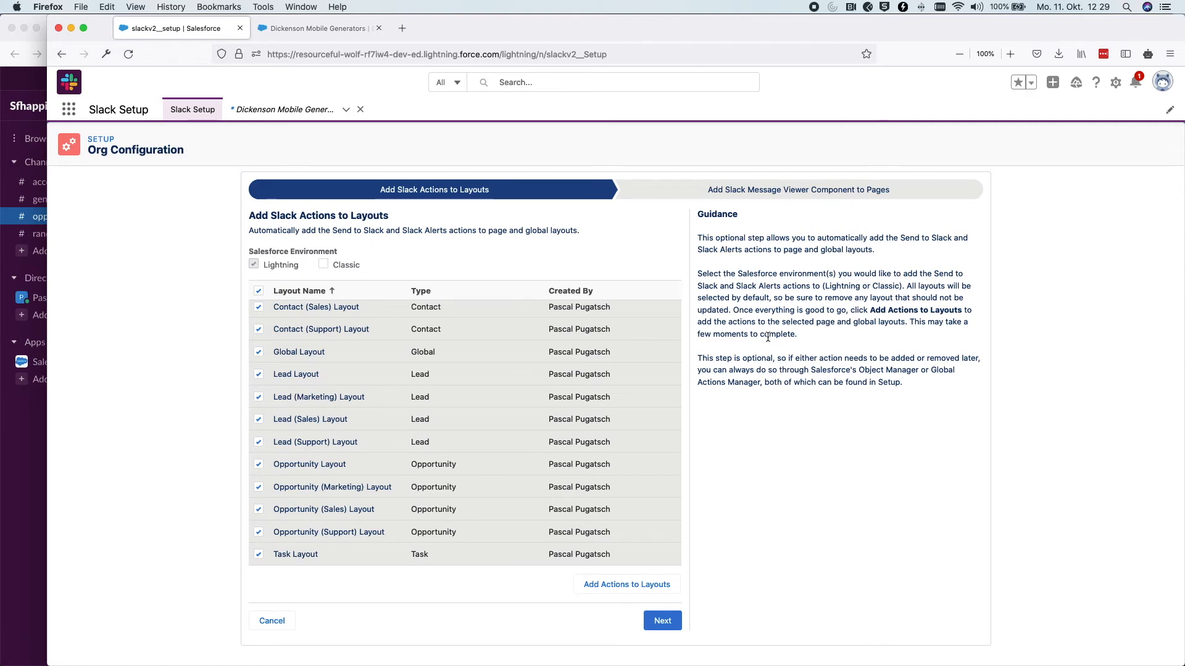
click(257, 293)
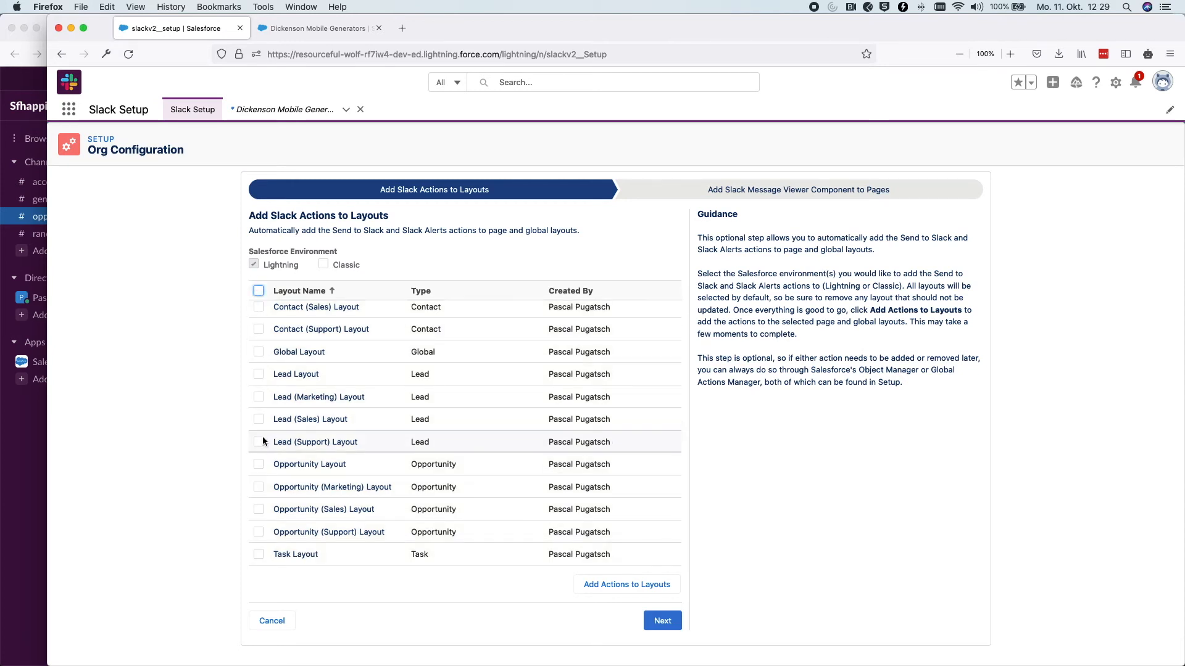
click(260, 465)
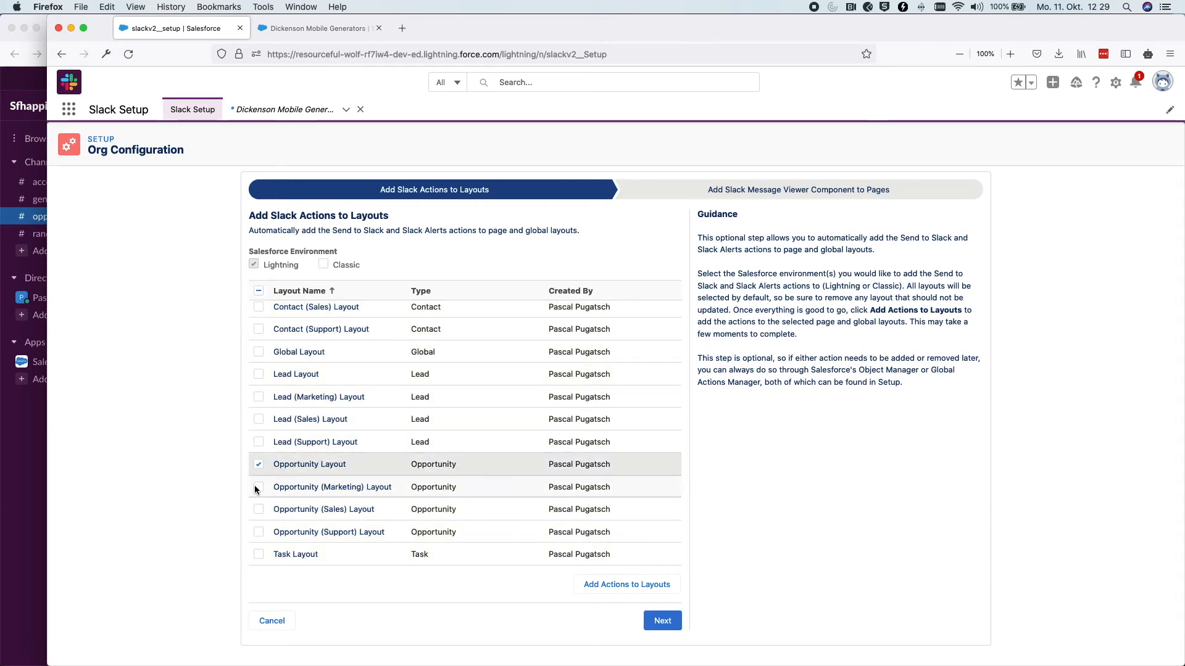
click(258, 487)
click(258, 510)
click(259, 533)
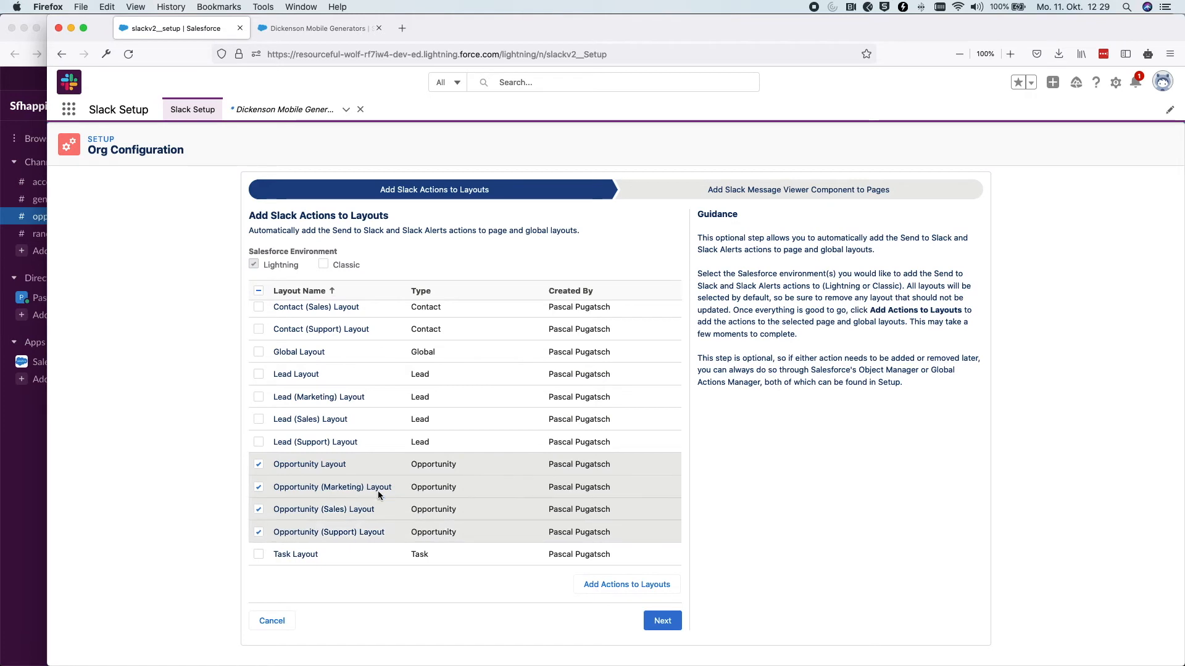
Select the Account, Account (Marketing), (Sales) and (Support) layouts and add Slack actions to them
scroll(389, 469, up, 10)
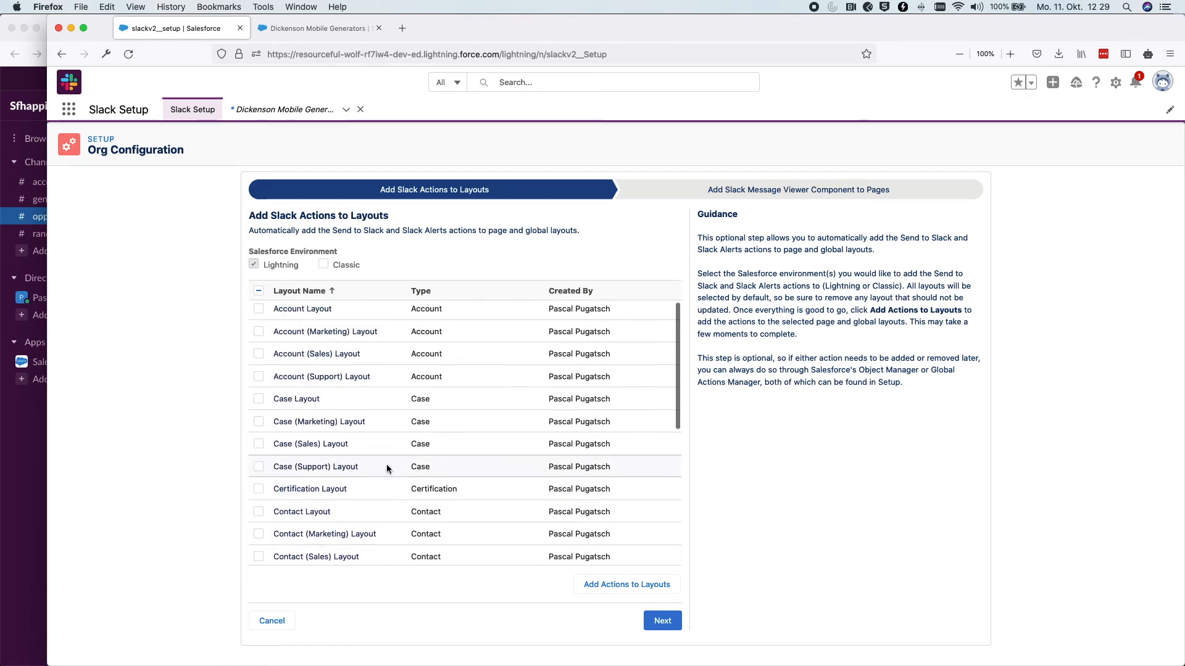
click(259, 311)
click(259, 334)
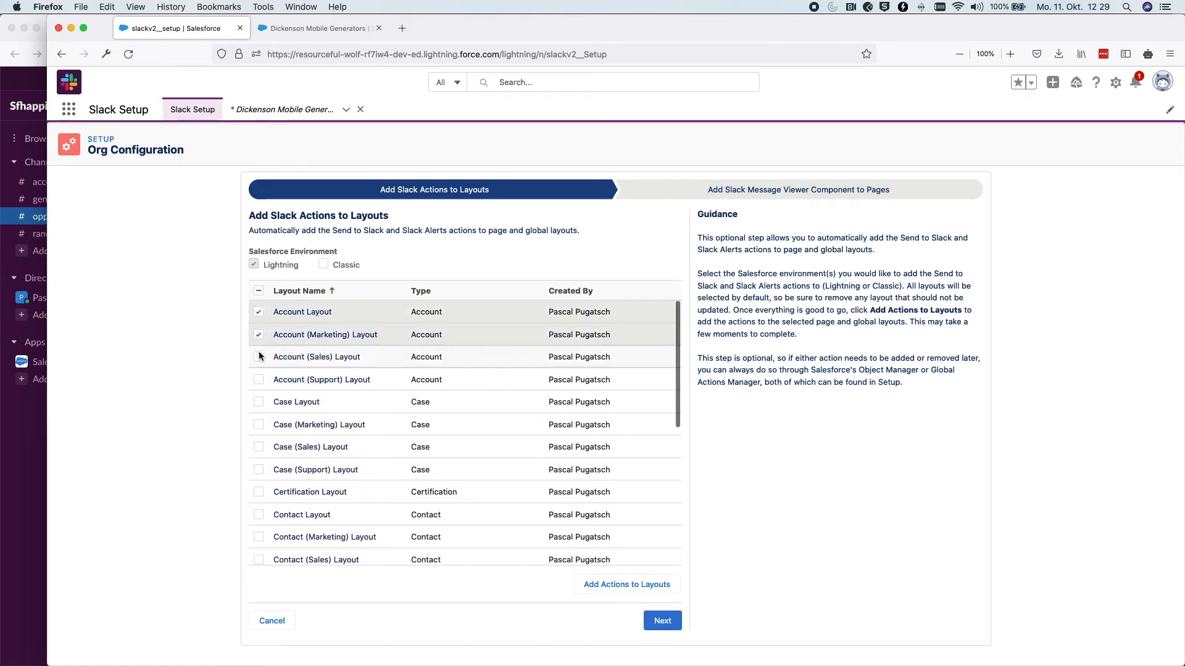
click(258, 357)
click(258, 380)
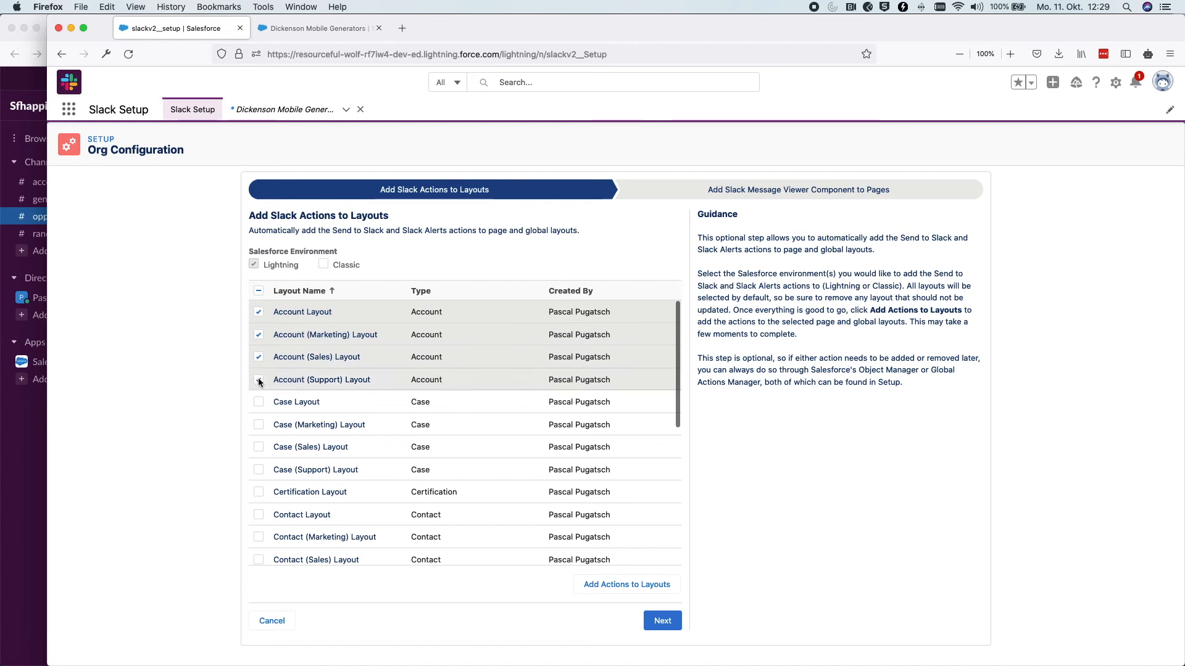
click(608, 584)
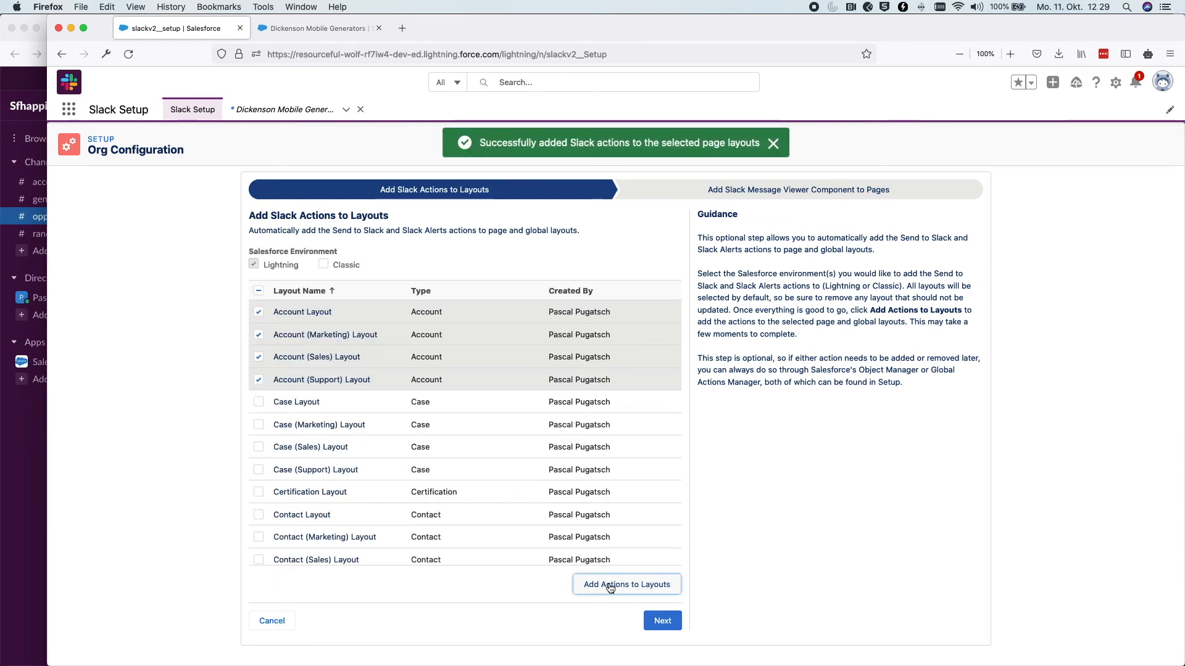
Reload the Dickenson Mobile Generators opportunity and start Send to Slack from its header
click(318, 28)
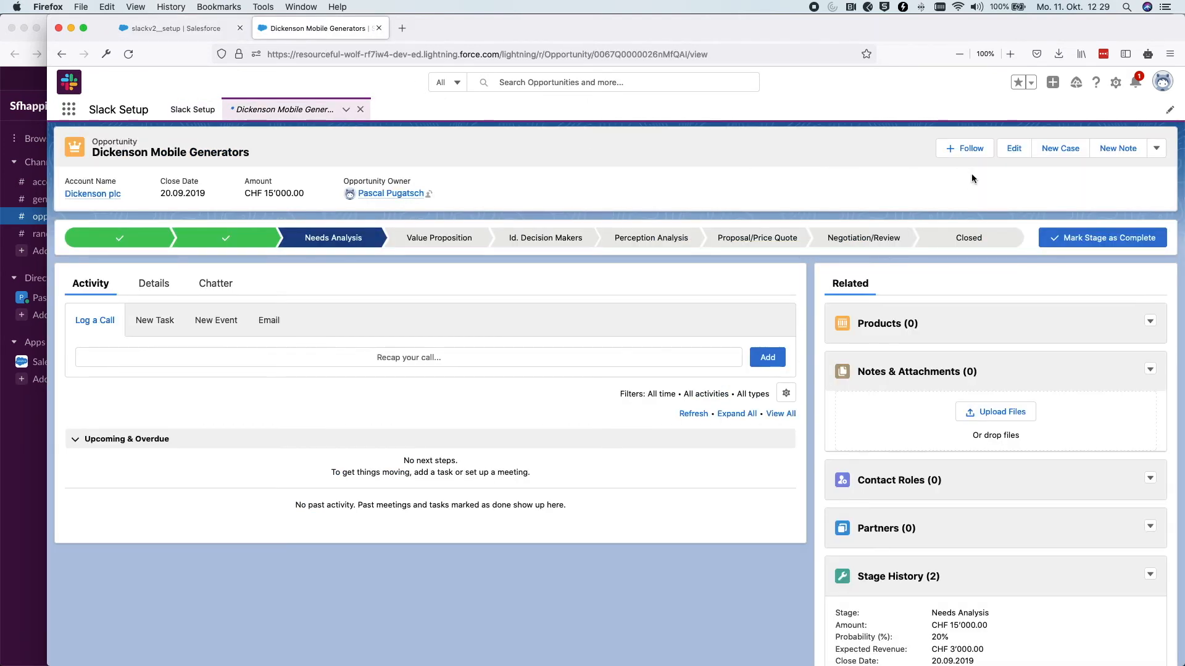
key(super+r)
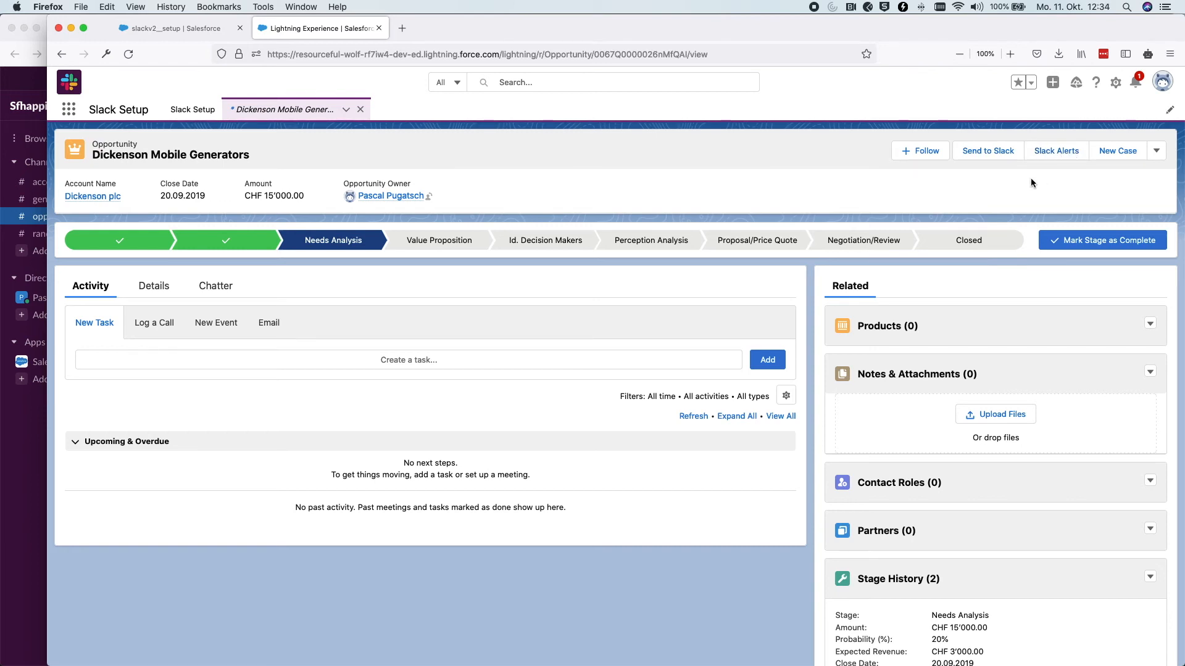
click(989, 156)
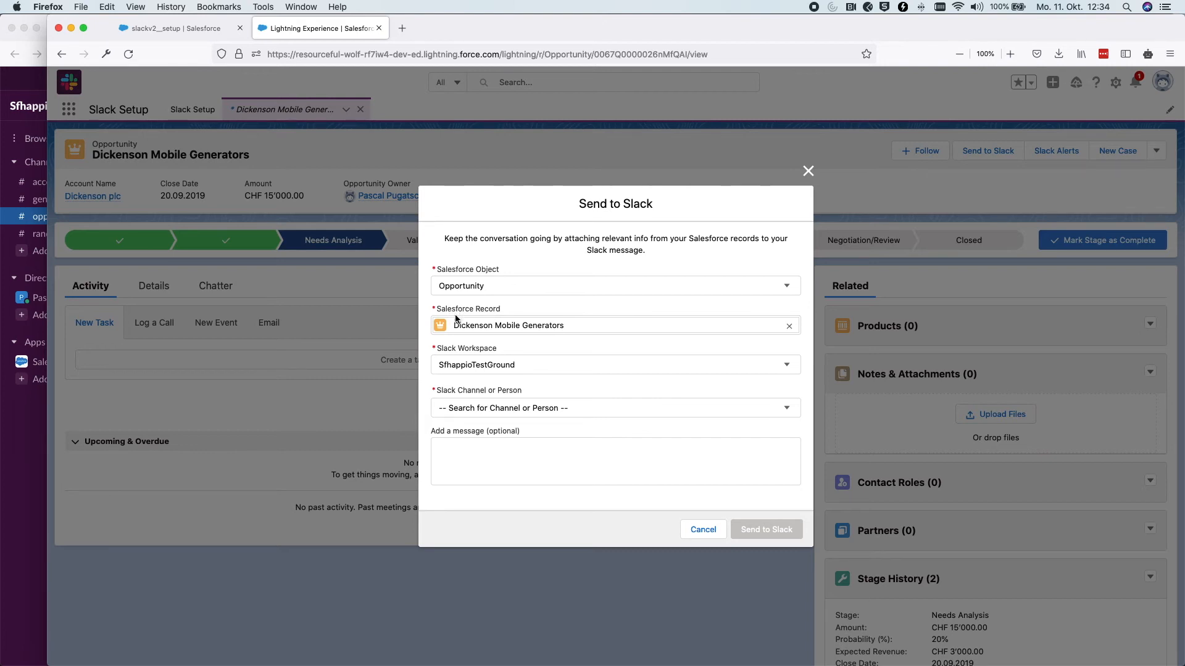
Send Dickenson Mobile Generators to #opportunity-management with the note 'Hey have a look, great opportunity!'
drag(580, 331, 452, 329)
click(476, 408)
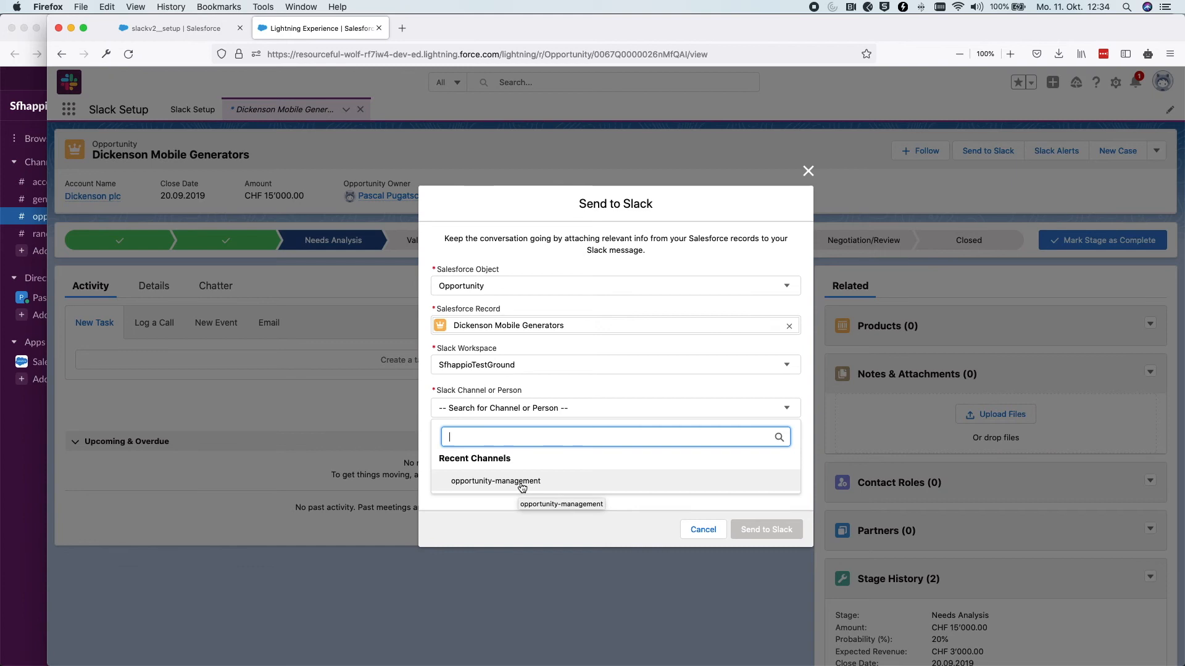
scroll(521, 485, up, 10)
scroll(521, 484, down, 5)
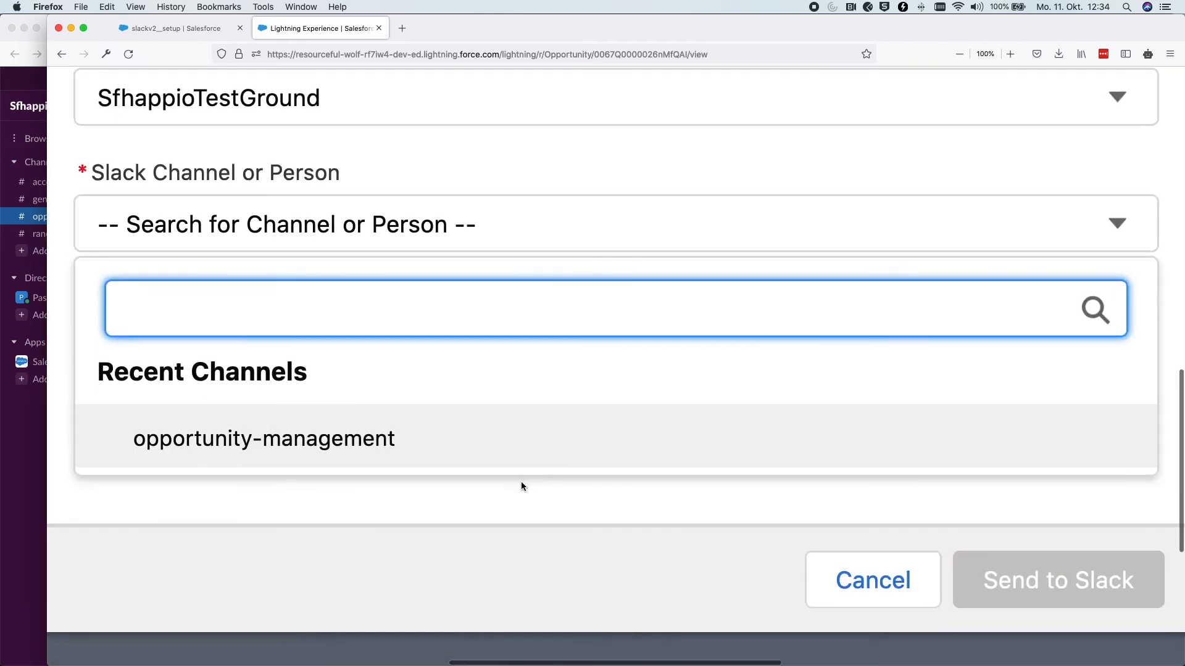
click(402, 456)
scroll(483, 388, down, 4)
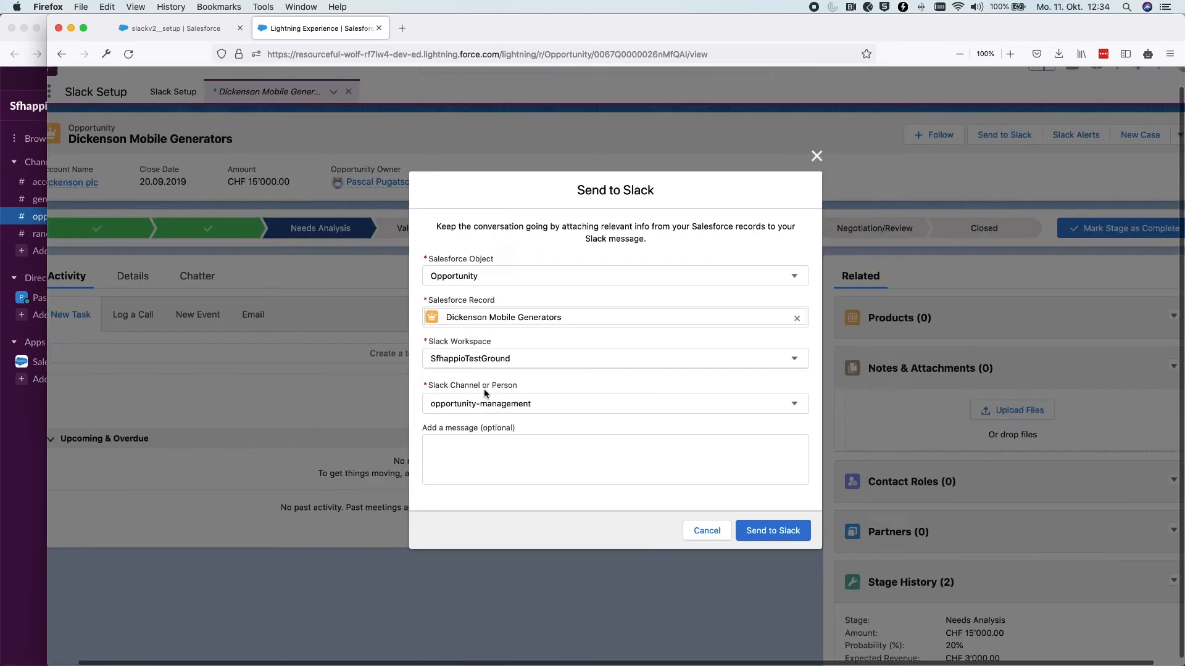
click(548, 462)
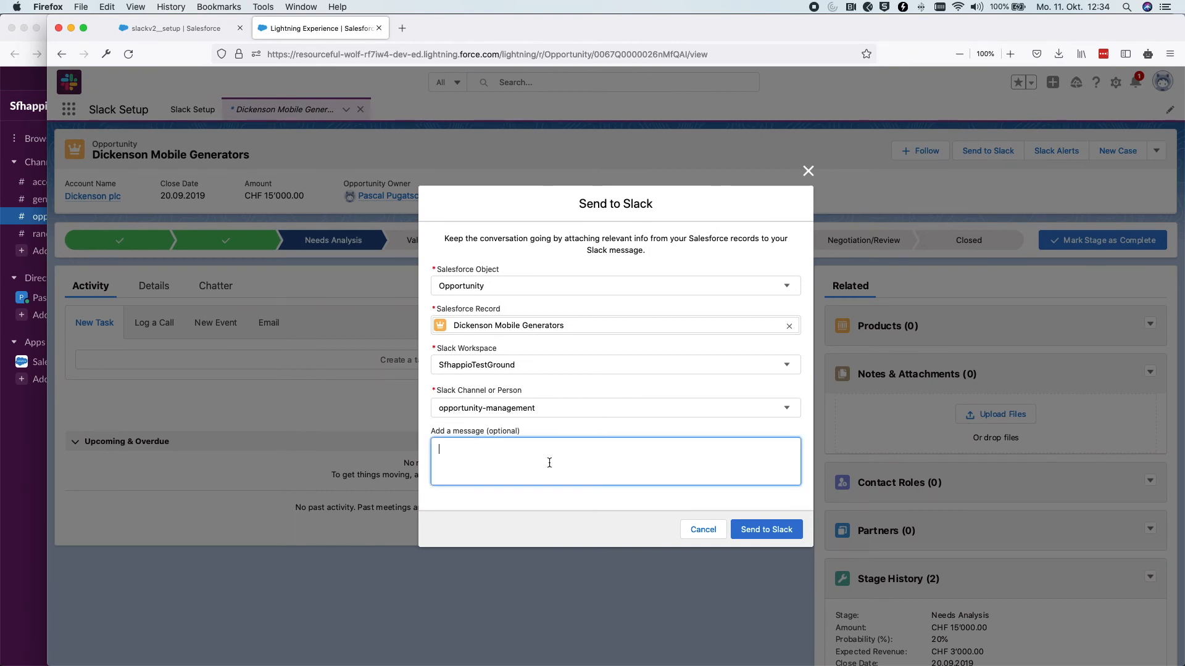
text(Hey have a l)
text(t opportunity!)
click(770, 529)
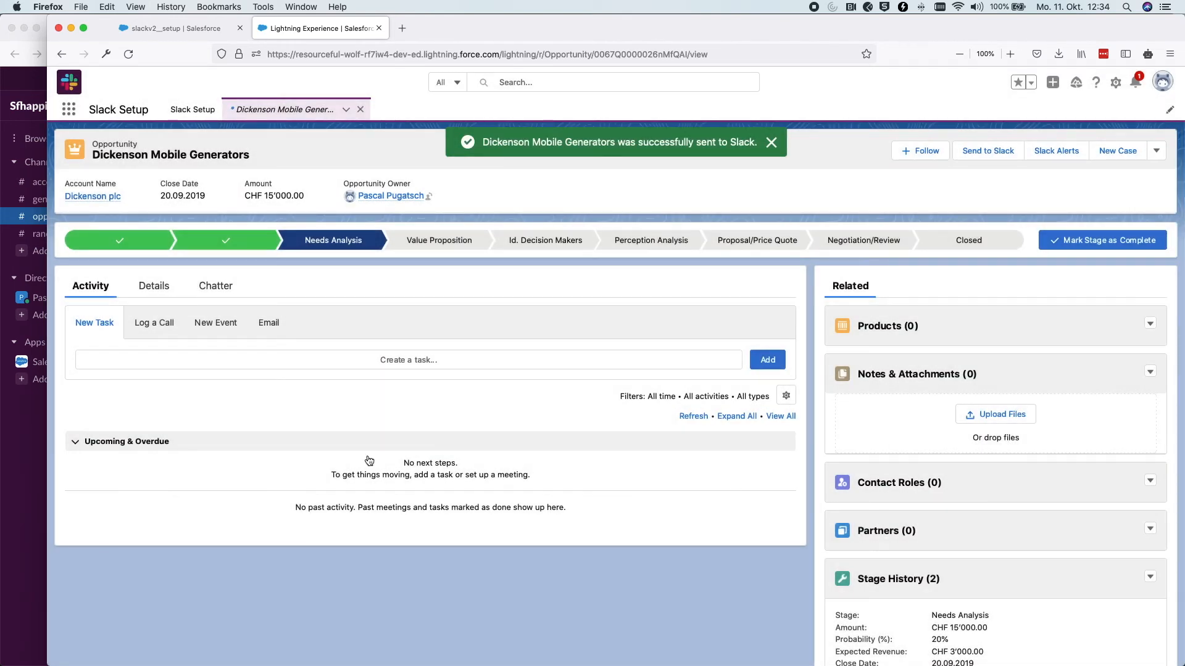
Confirm the post and its note appear in Slack's #opportunity-management, then return to Salesforce
click(31, 514)
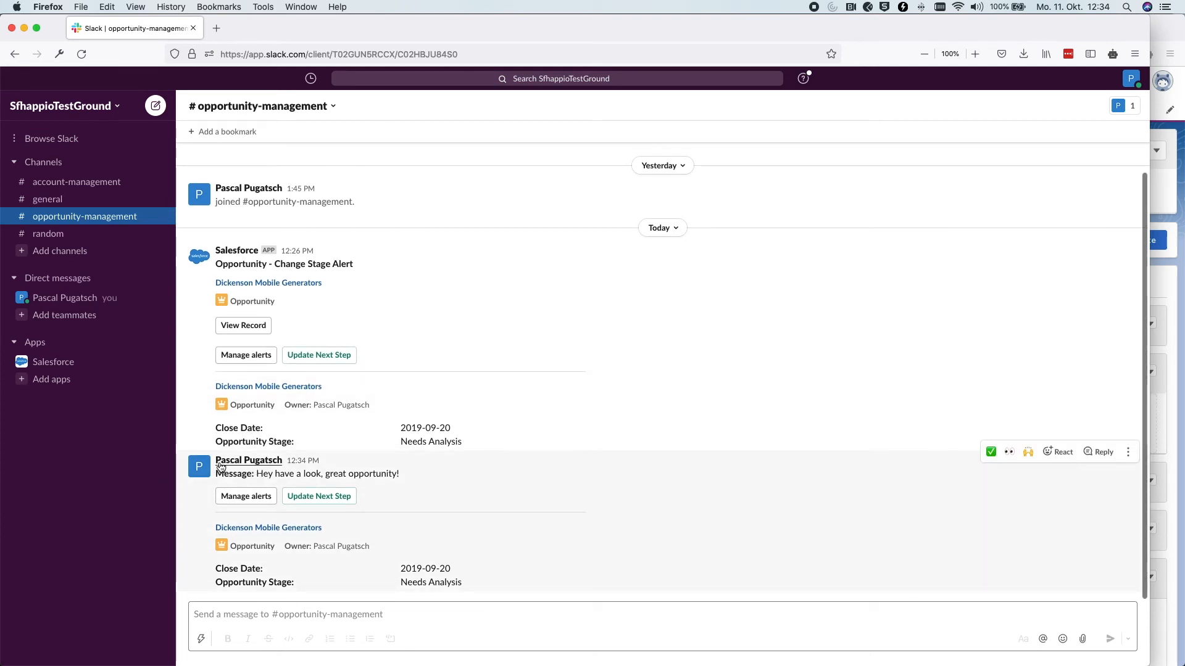
drag(401, 474, 220, 481)
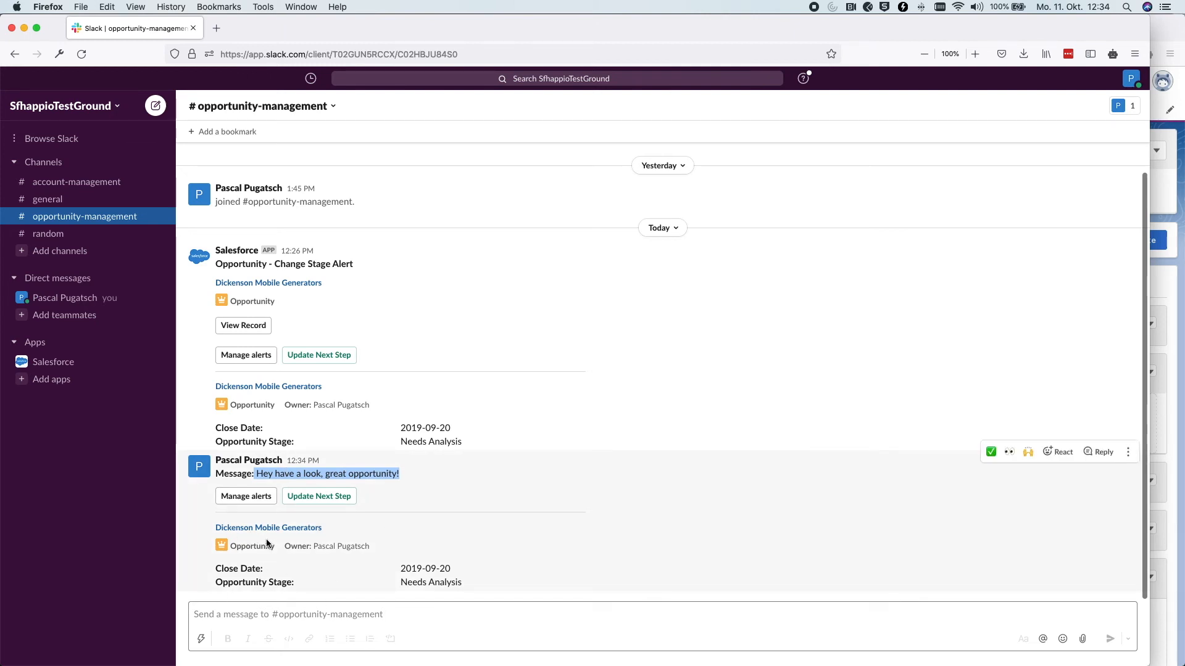
click(1173, 375)
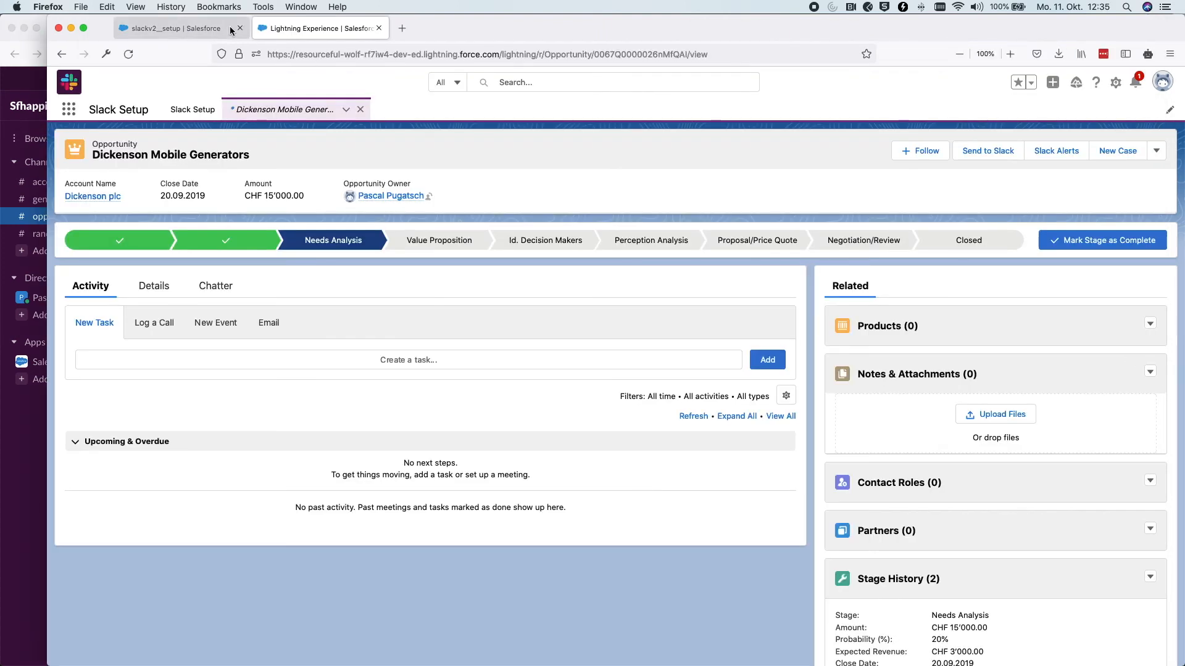
Advance through the Message Viewer step and finish Org Configuration, then return to the opportunity record
click(175, 28)
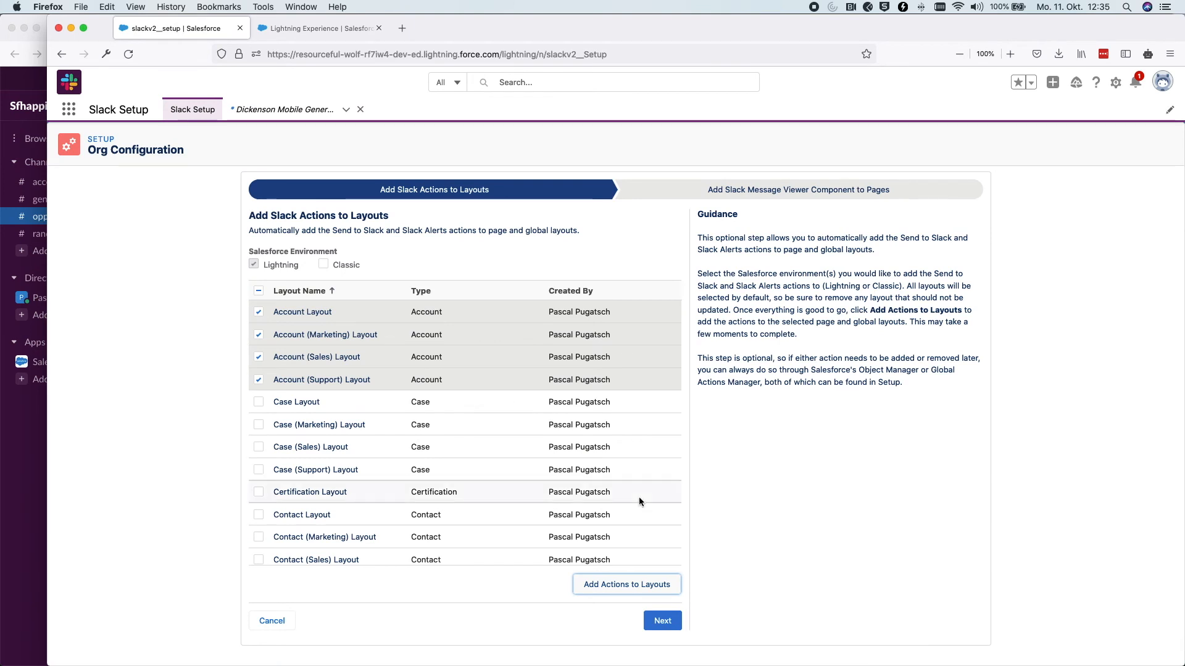
click(663, 621)
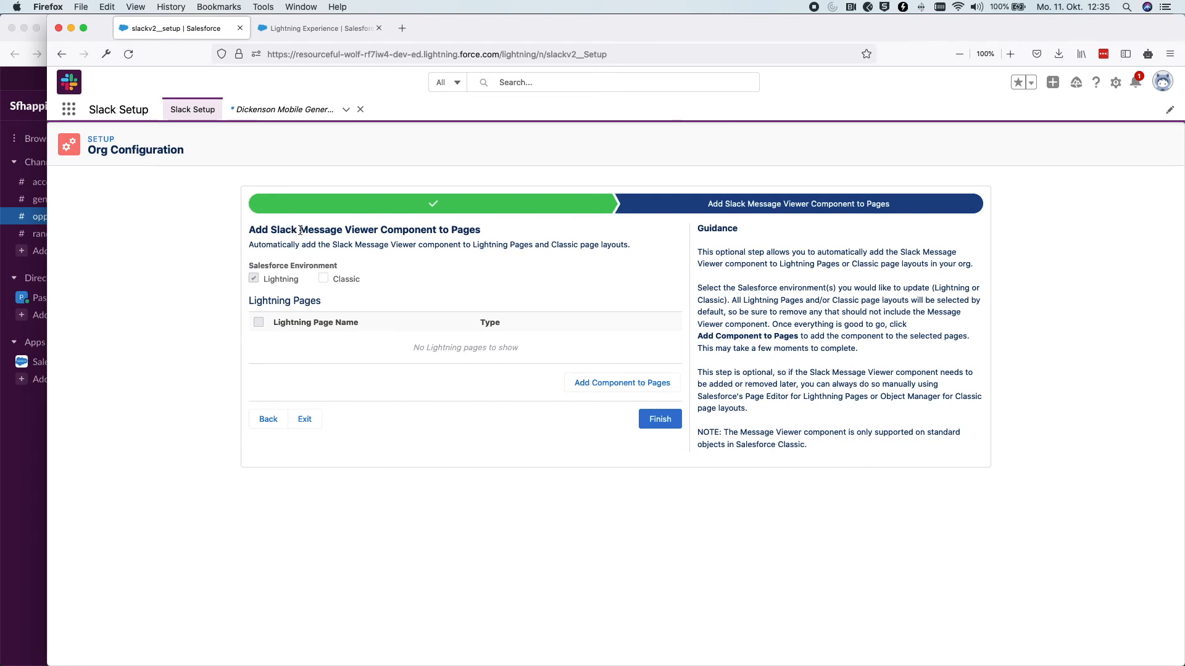
double_click(398, 230)
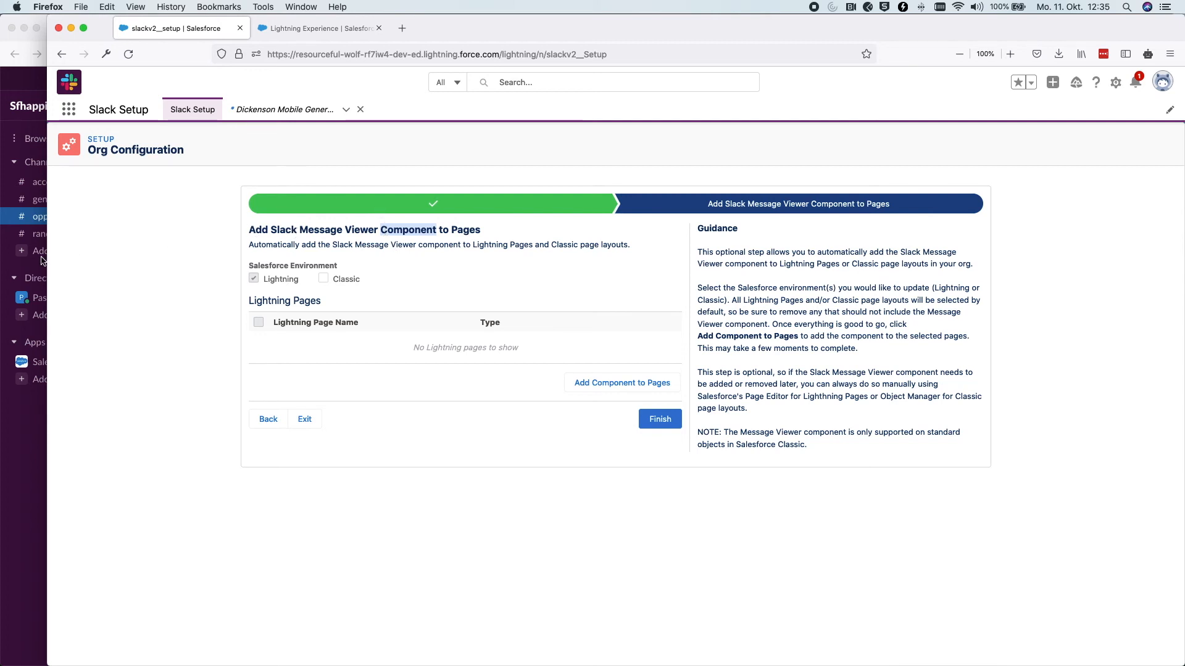
click(201, 231)
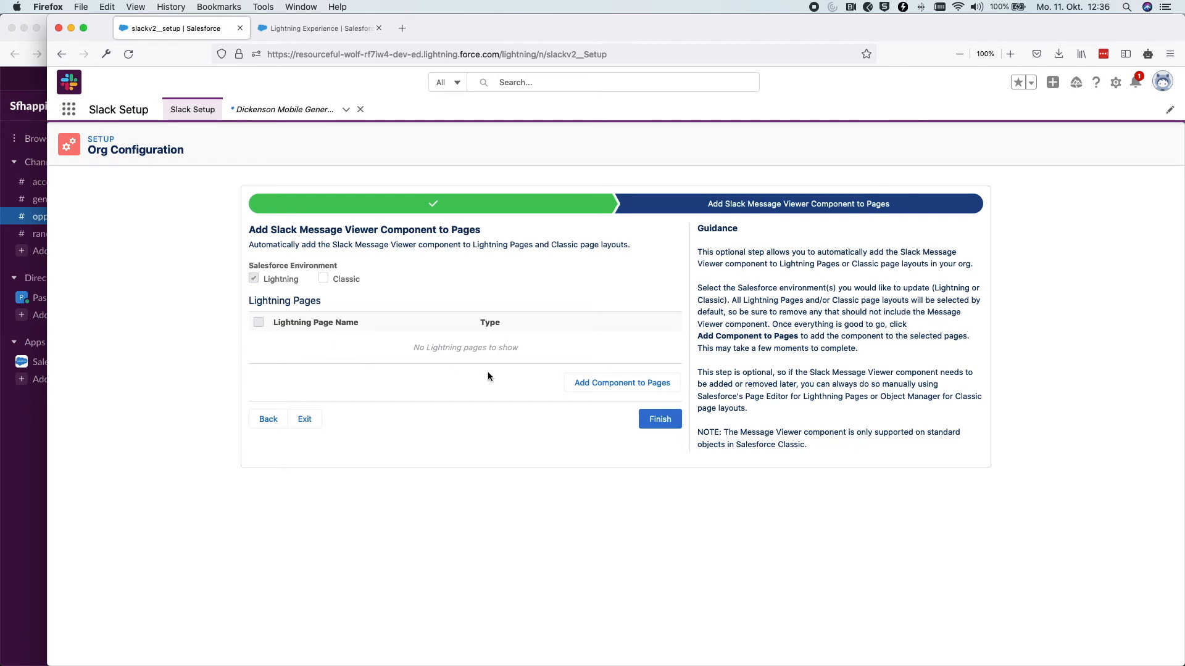
click(672, 419)
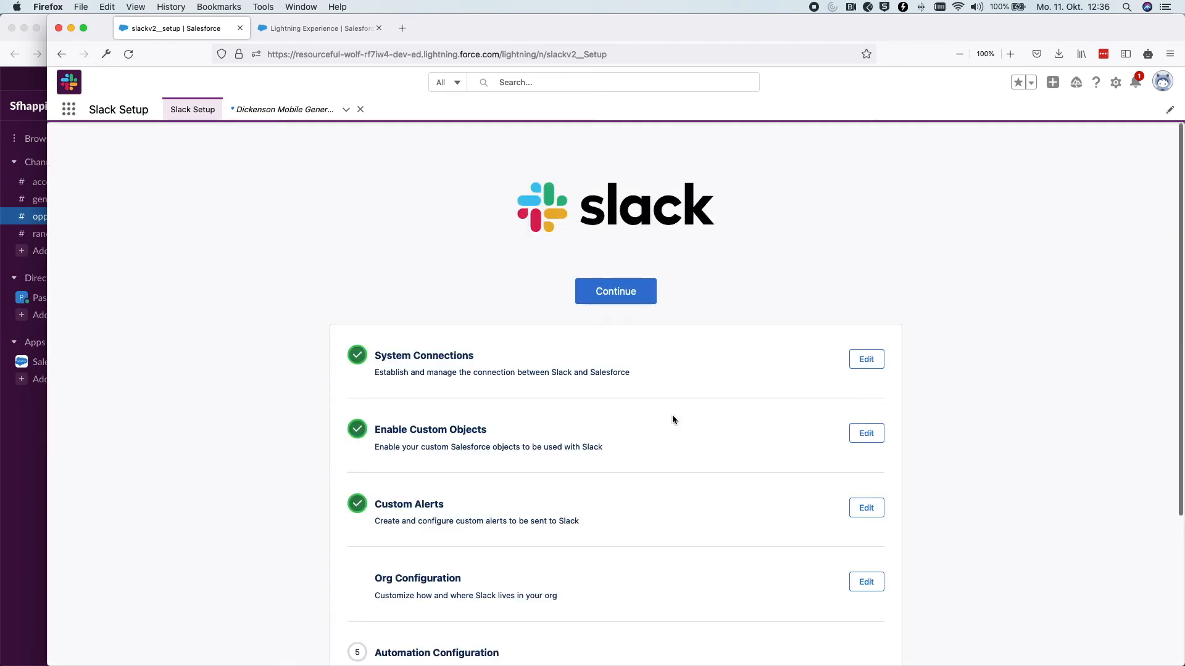
scroll(673, 413, down, 2)
scroll(670, 413, up, 2)
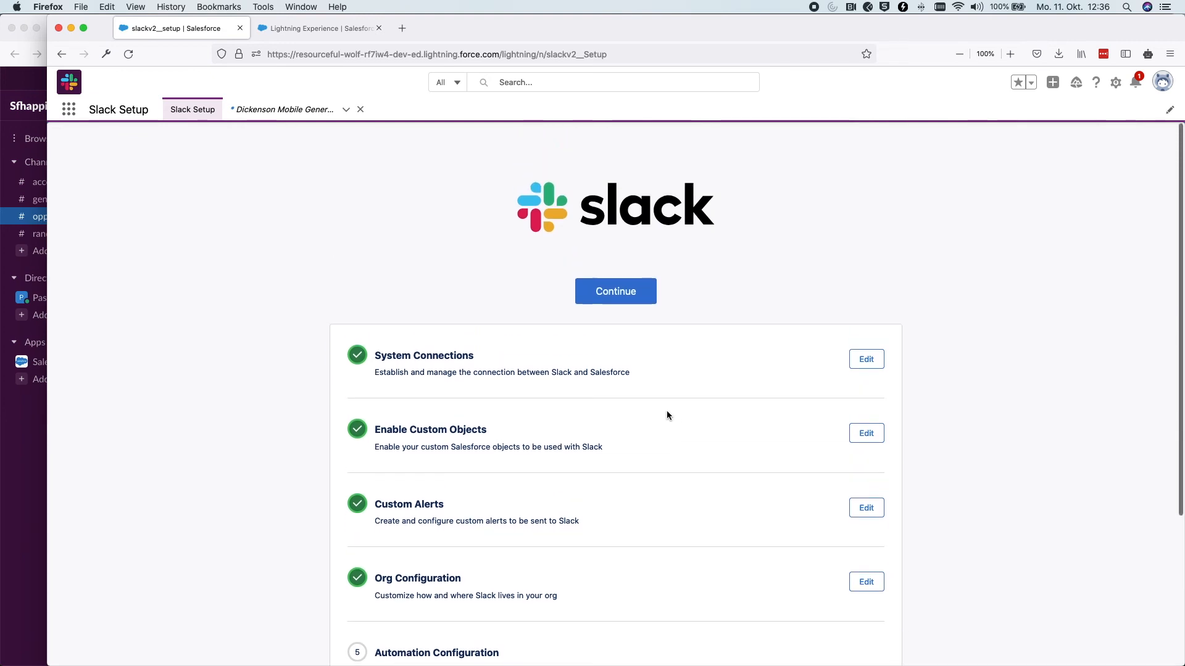
click(307, 32)
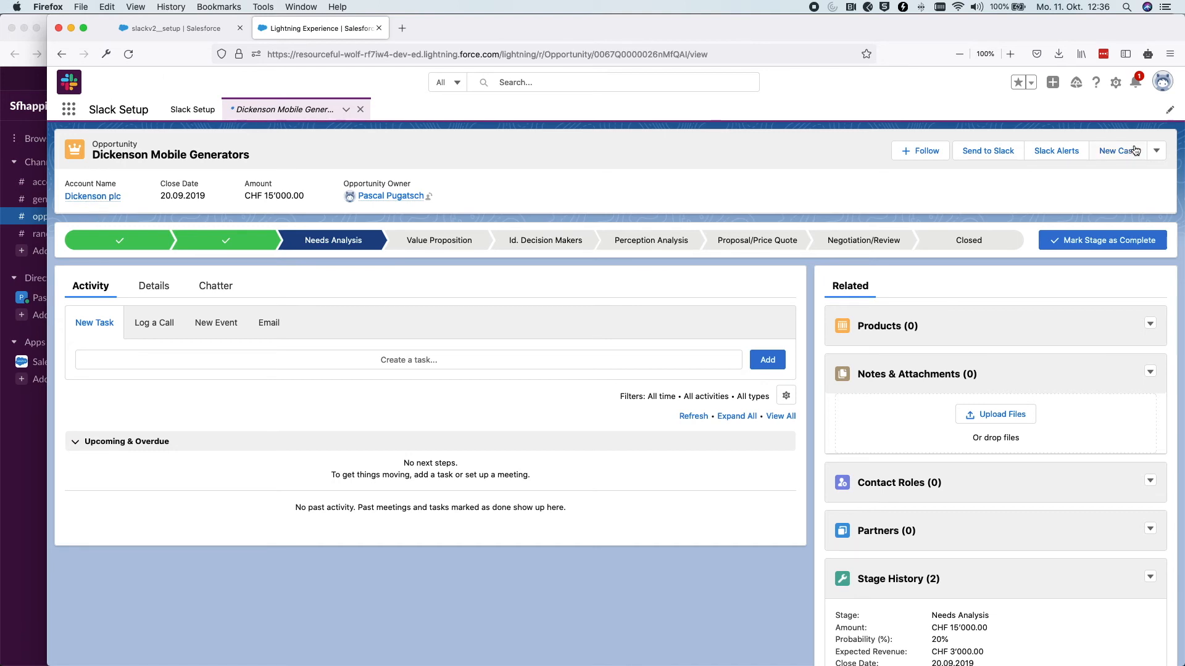
In the Opportunity page editor, place the Slack: Message Viewer component atop the right column
click(1115, 82)
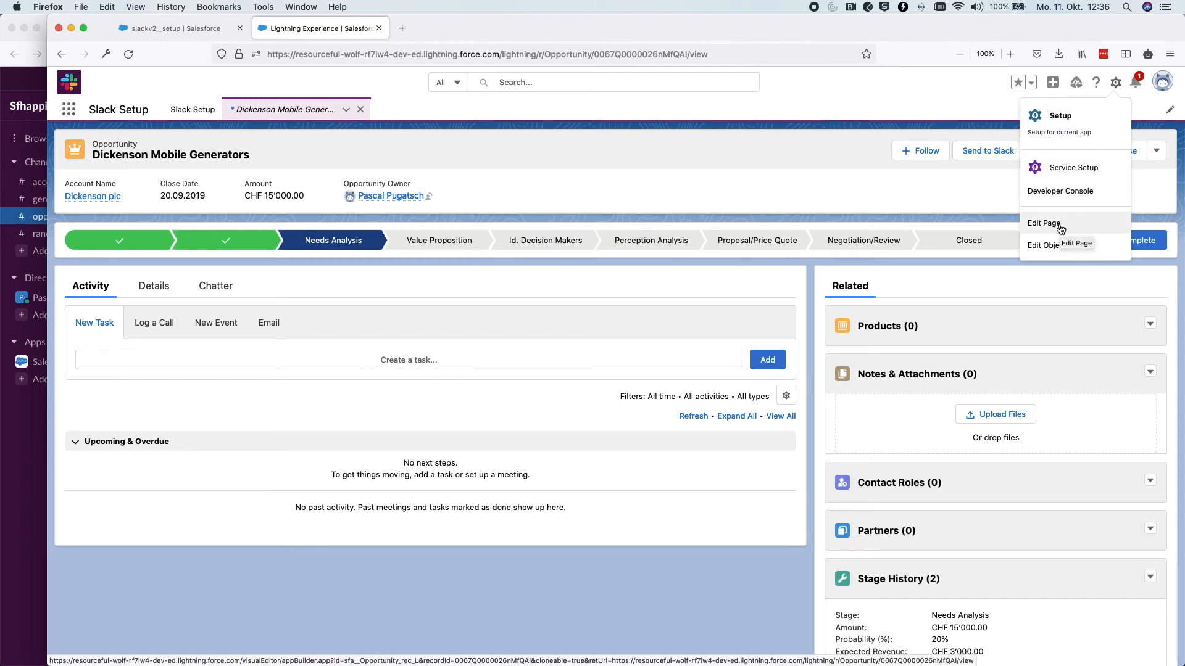
click(1097, 224)
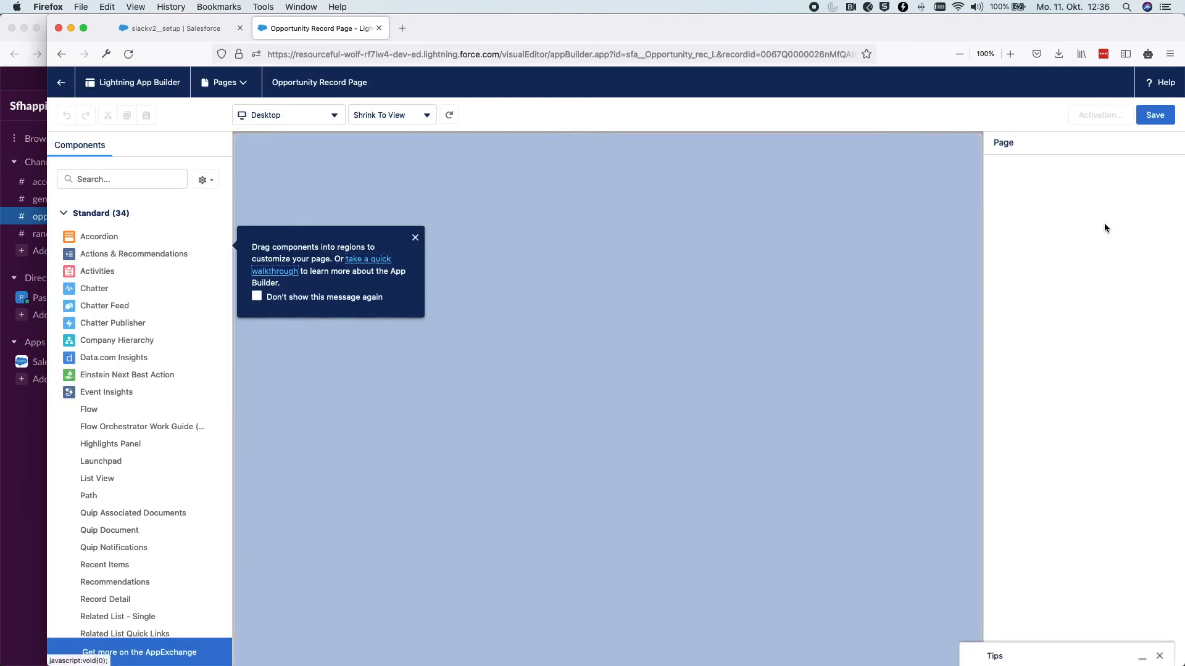
click(416, 238)
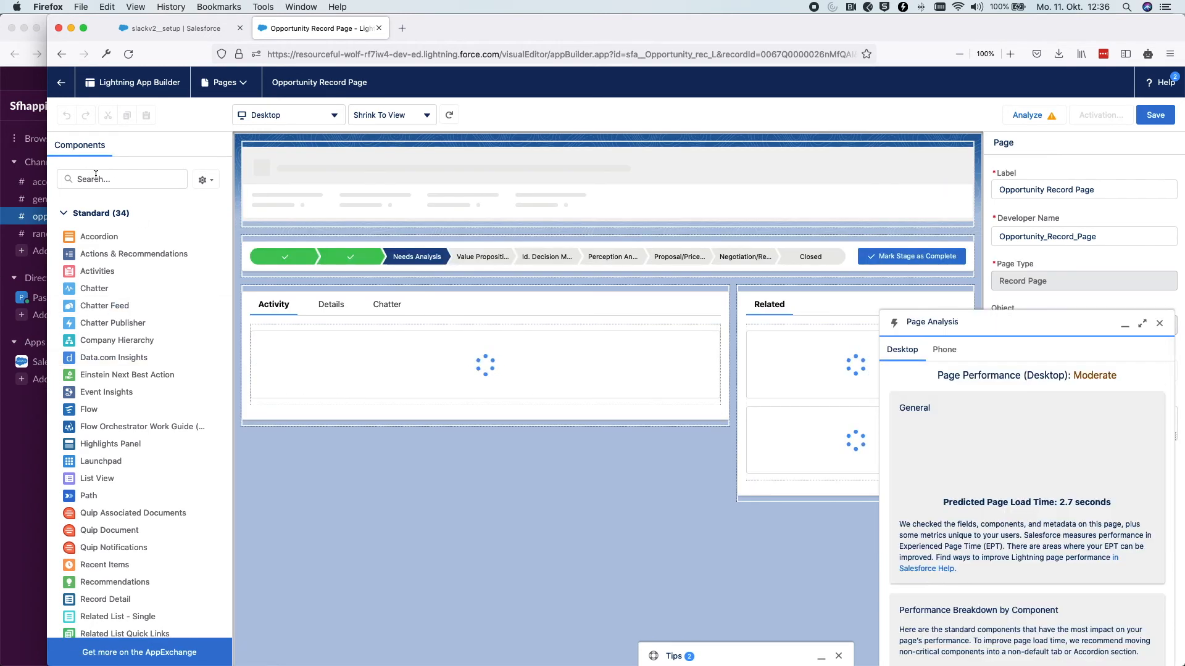
click(95, 178)
text(slack)
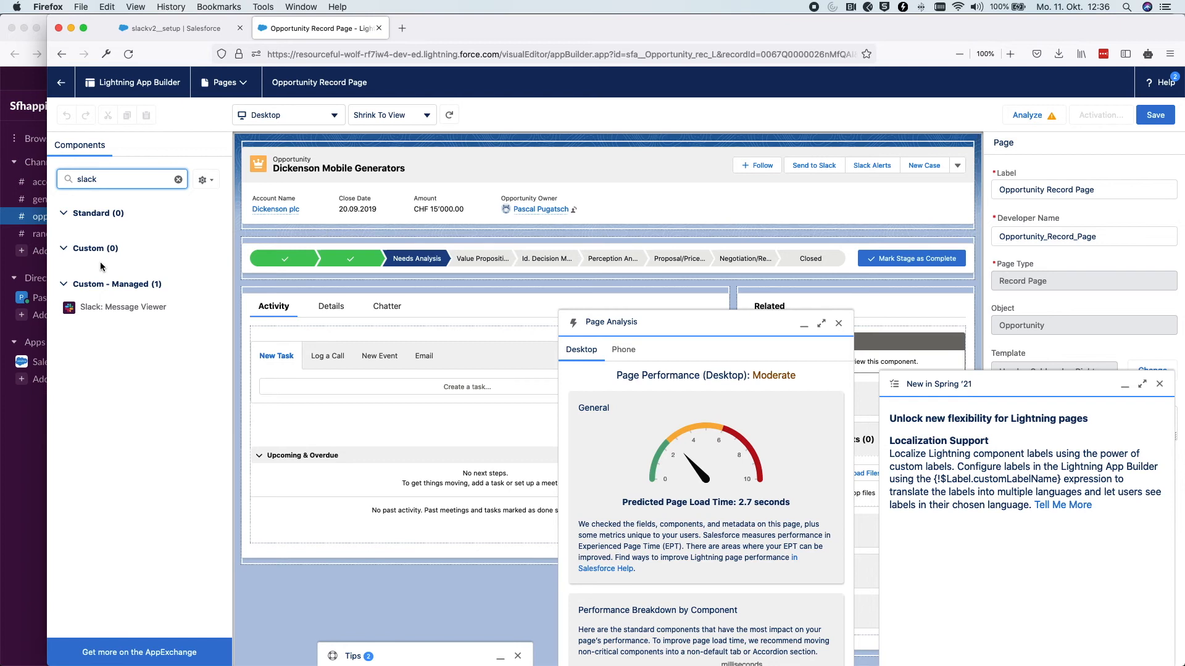
drag(94, 312, 785, 296)
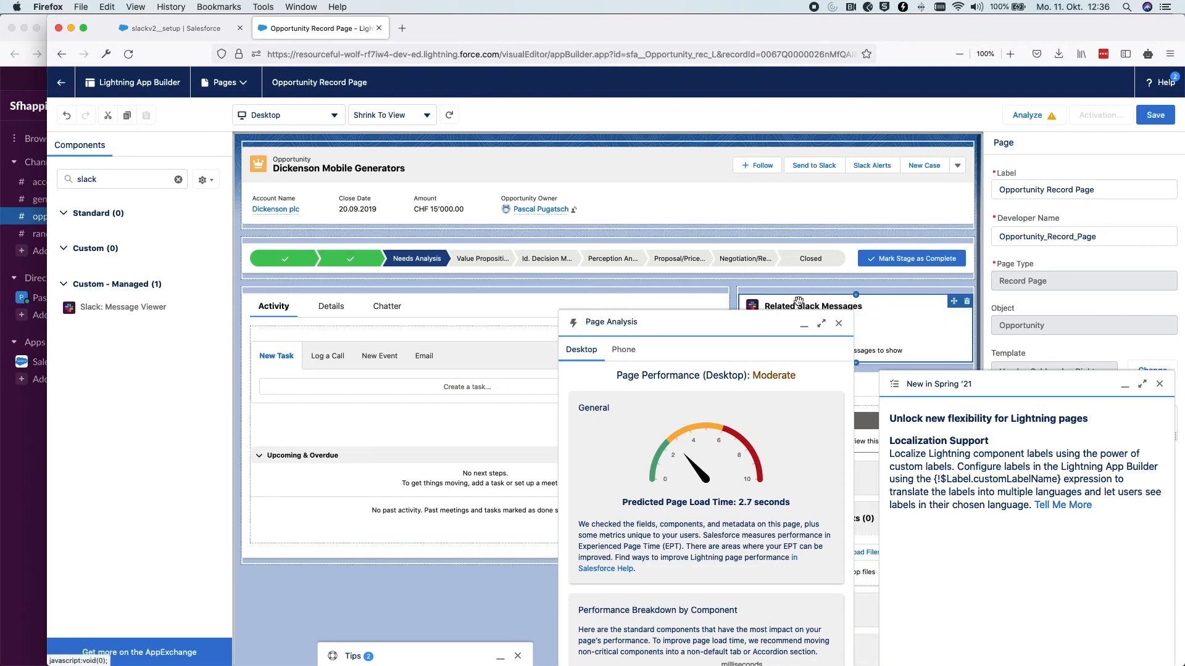
click(838, 325)
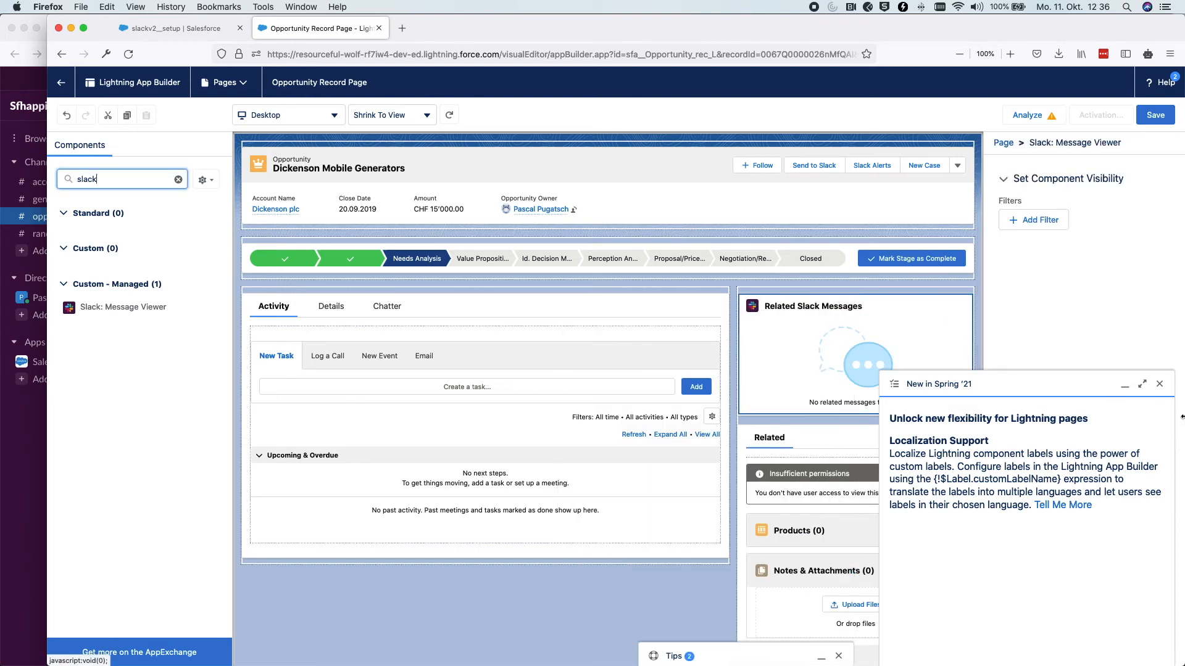
click(1160, 384)
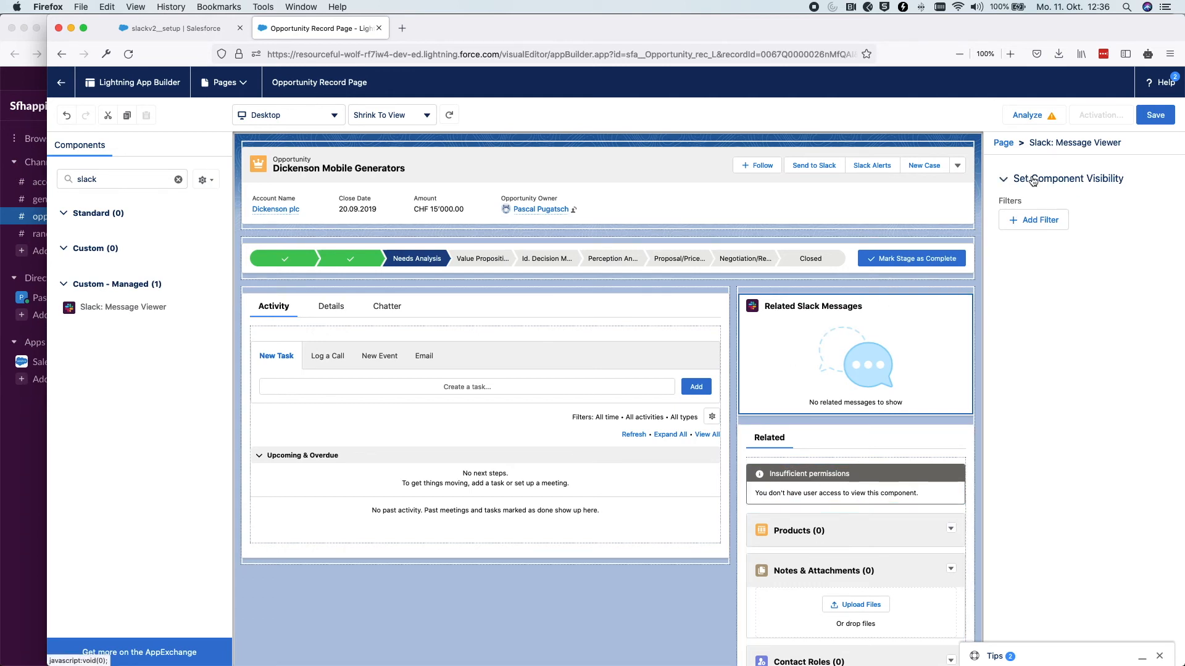
Save the page, activate it as org default for desktop and phone, and go back to the record
click(1152, 116)
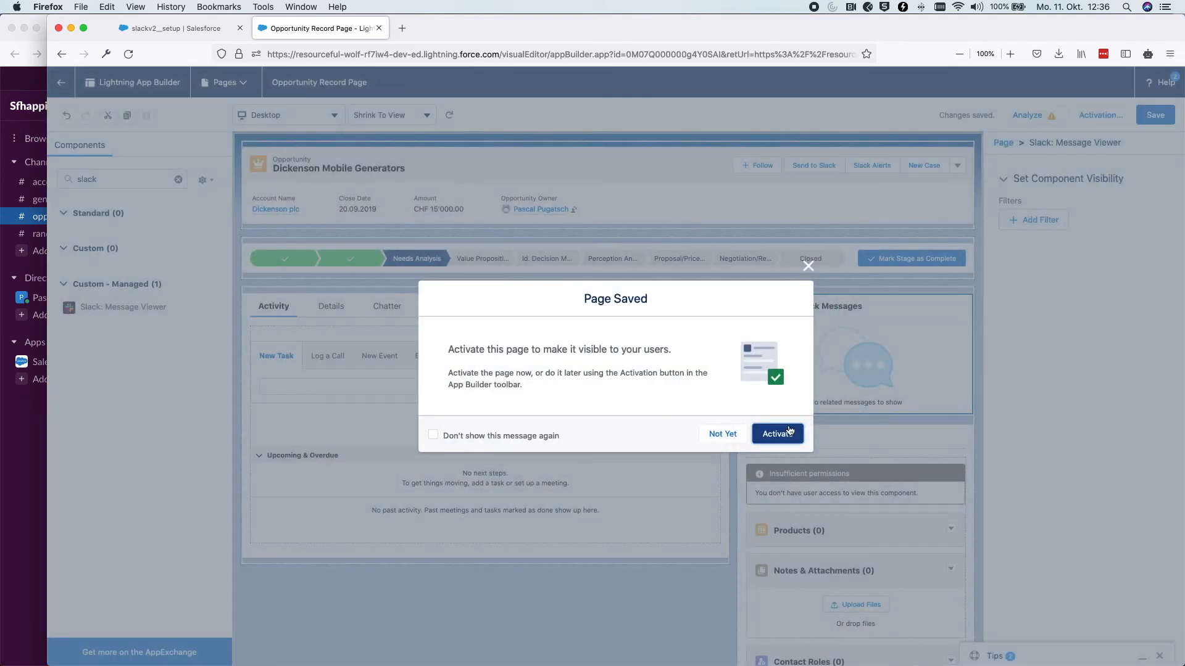
click(789, 432)
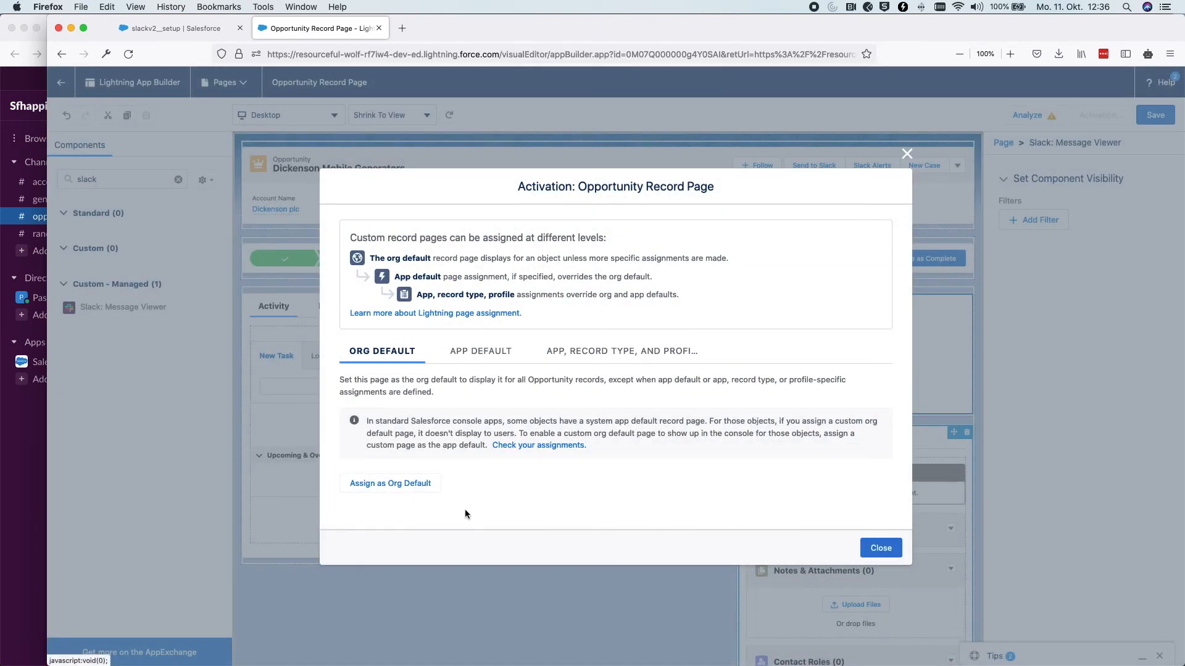
click(398, 483)
click(479, 400)
click(894, 494)
click(891, 462)
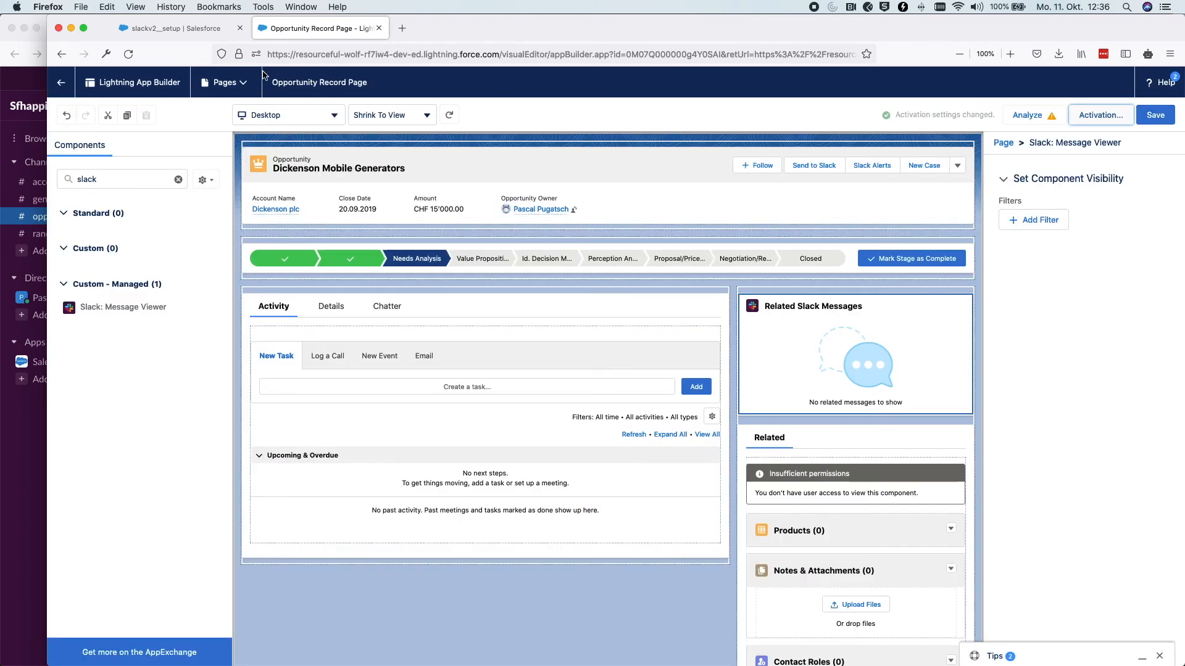
click(62, 82)
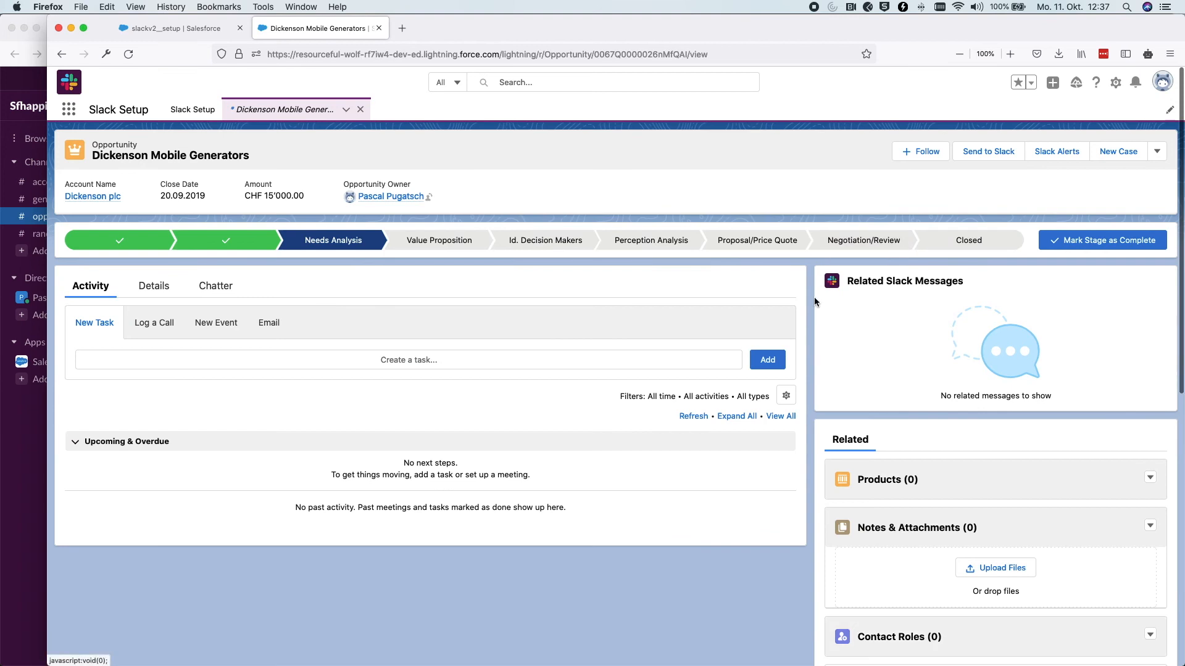
Link the 'great opportunity' Slack message to the Dickenson Mobile Generators record via Add to Salesforce
drag(821, 275, 1087, 389)
click(1125, 385)
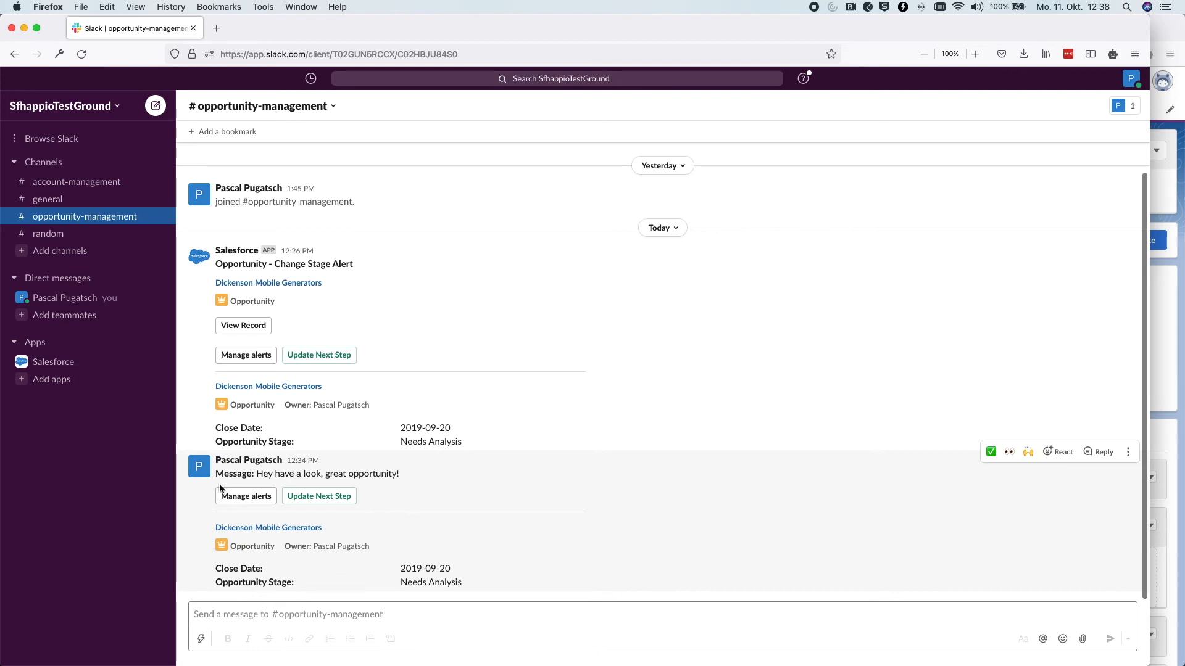
click(1128, 454)
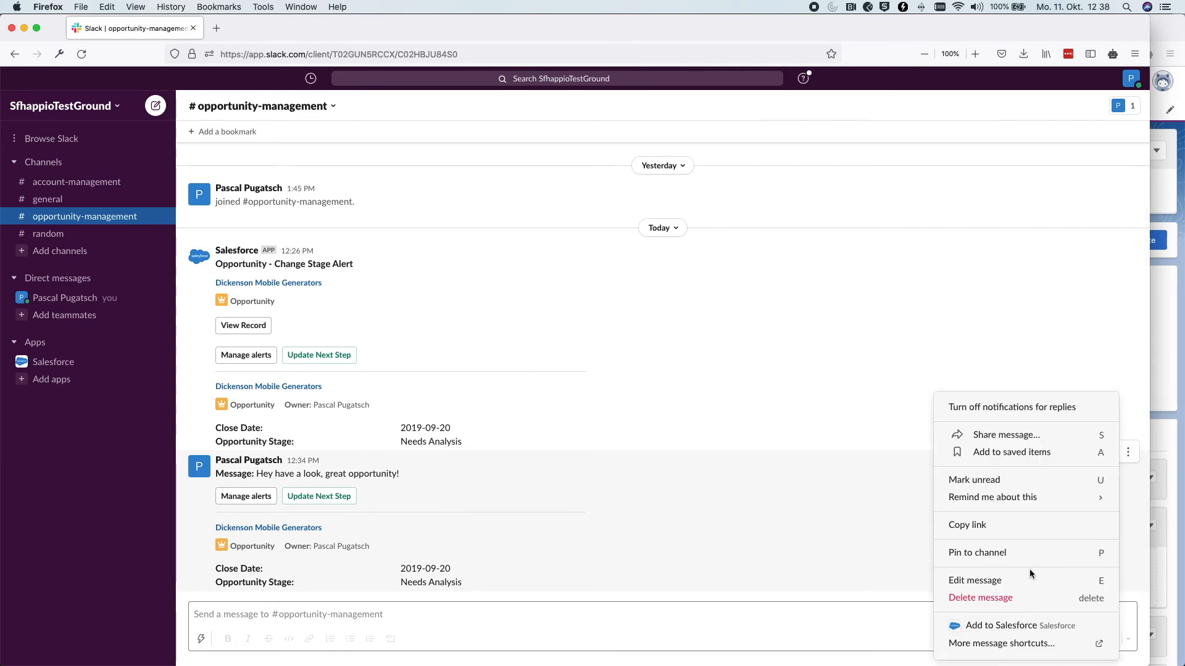
click(970, 627)
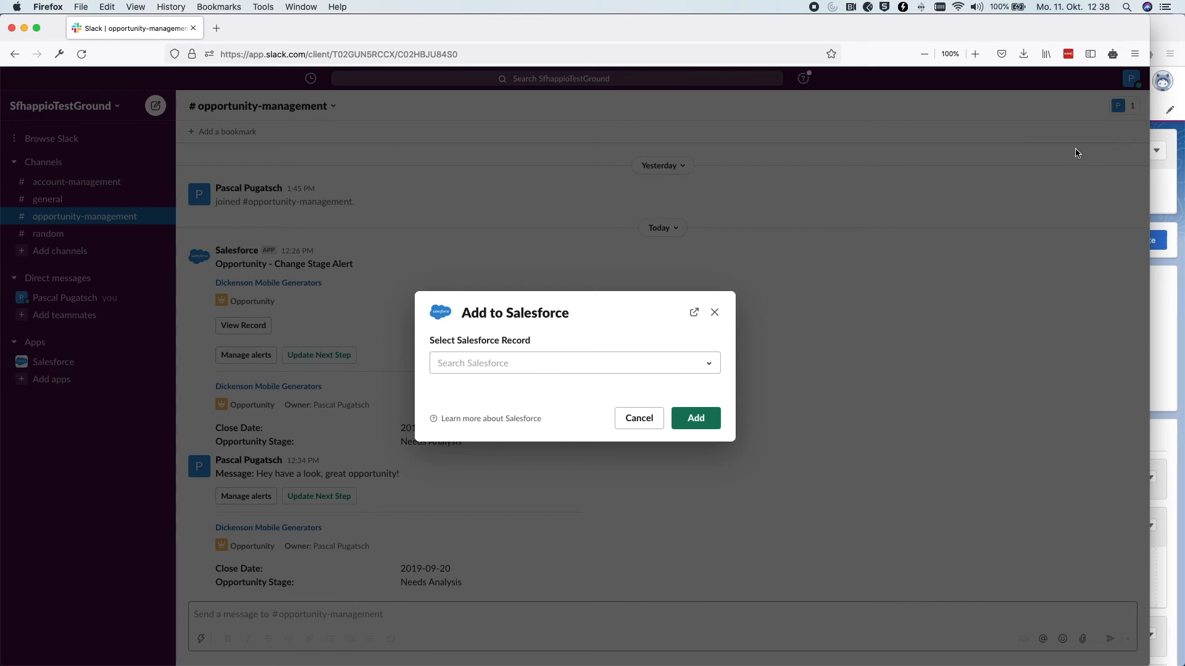
click(510, 366)
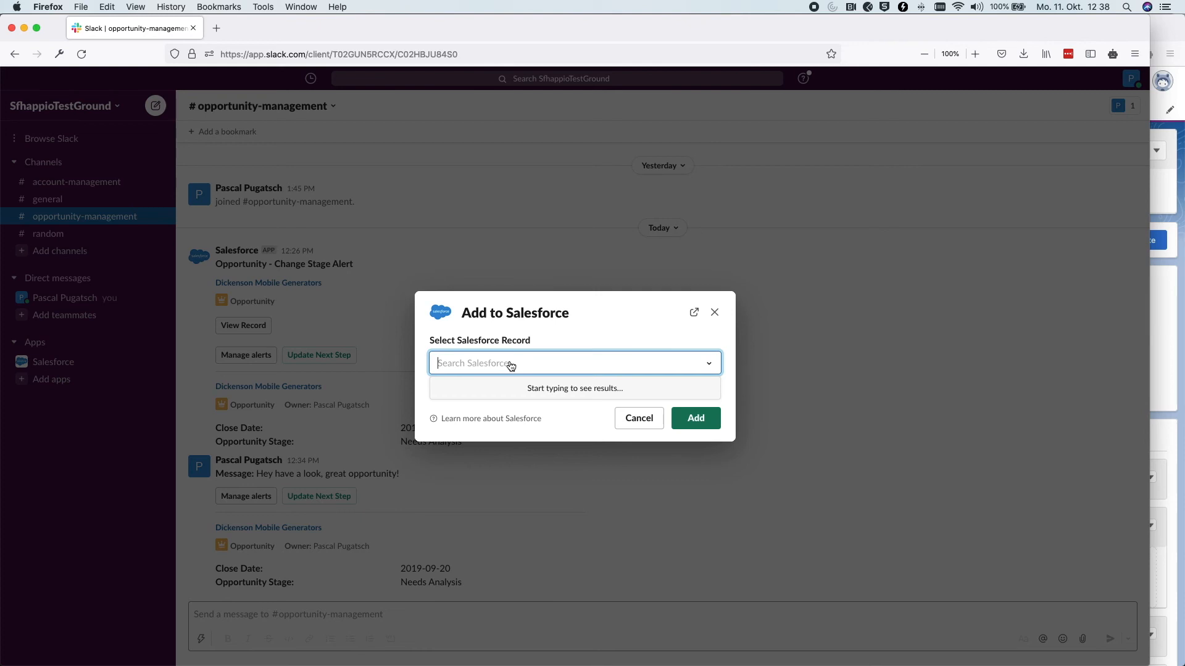
text(dicken)
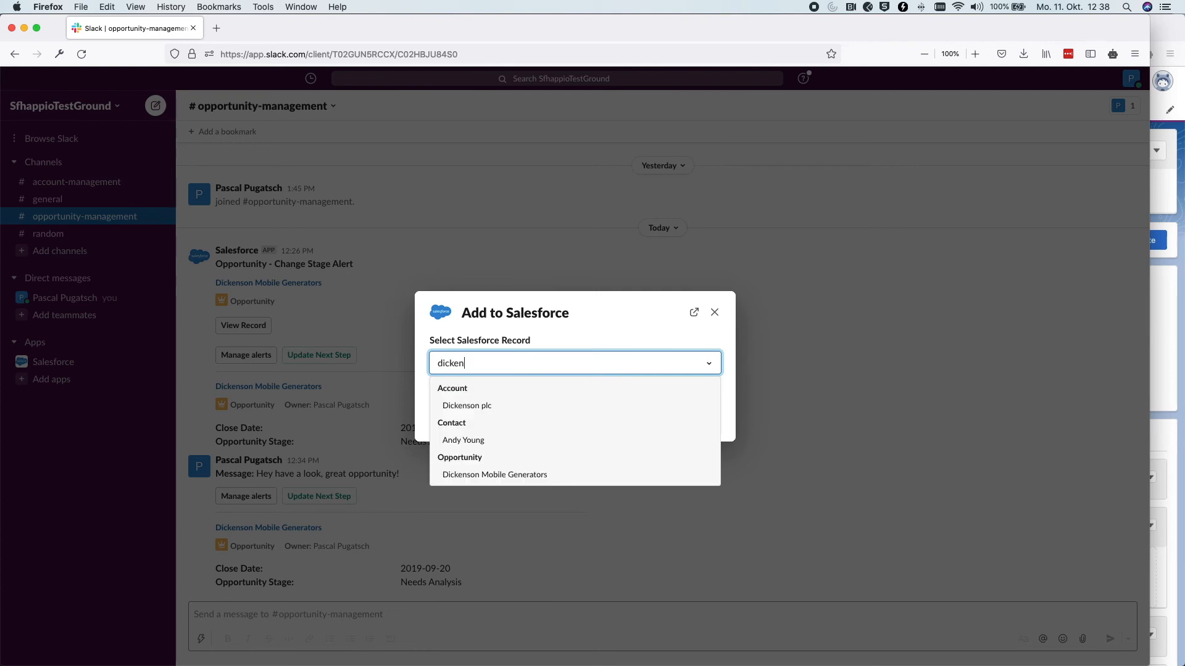
click(488, 474)
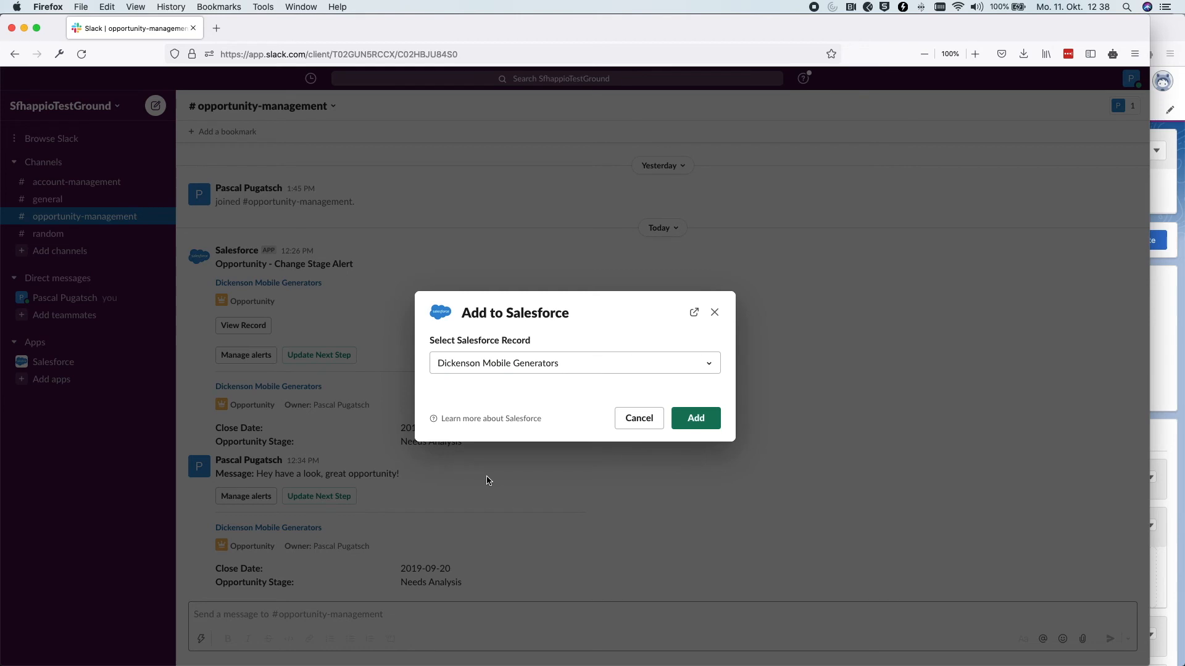
click(682, 418)
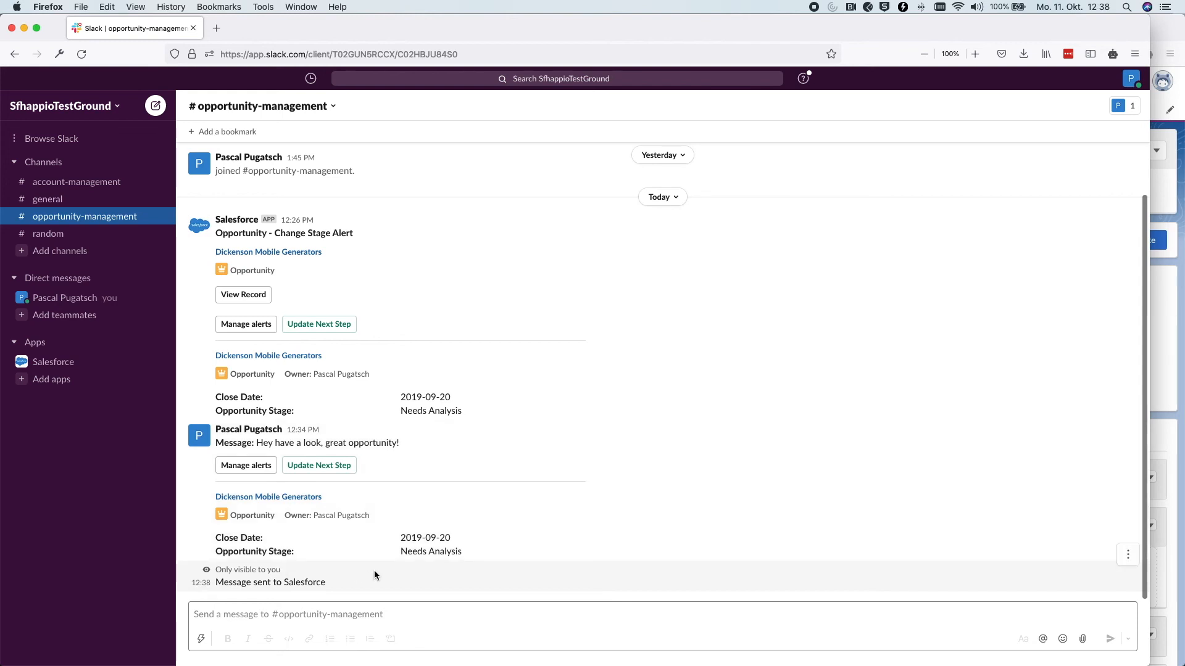
click(1175, 364)
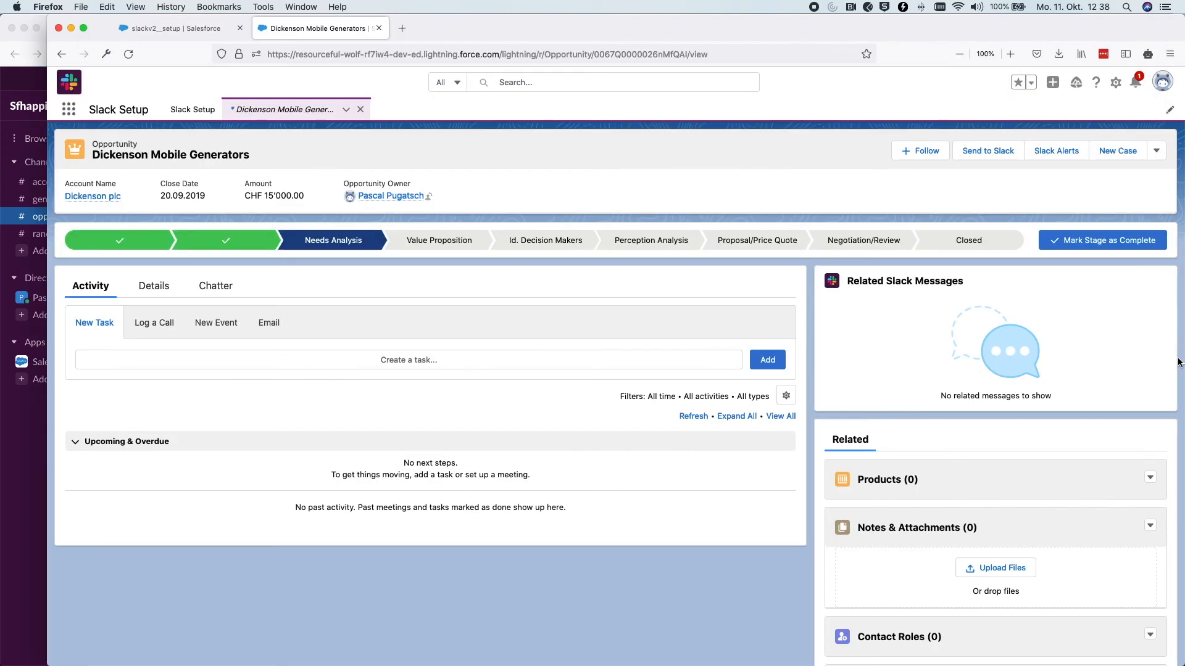
Reload the opportunity to show the linked message under Related Slack Messages, then return to Slack's composer
key(super+r)
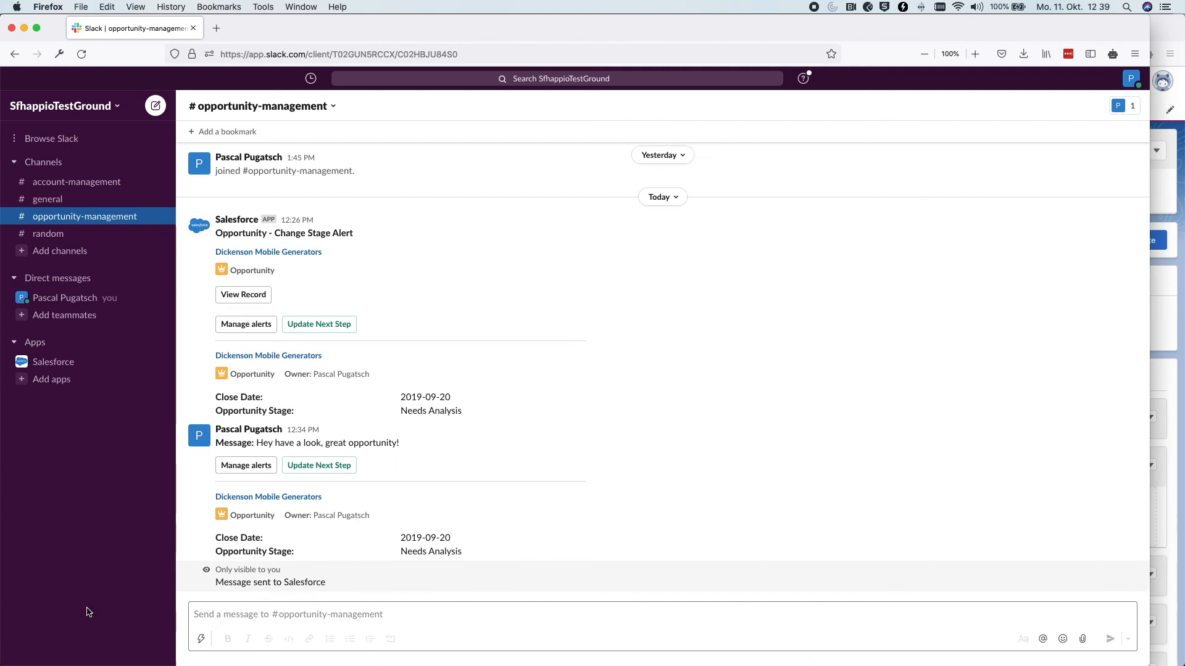
click(38, 617)
click(263, 618)
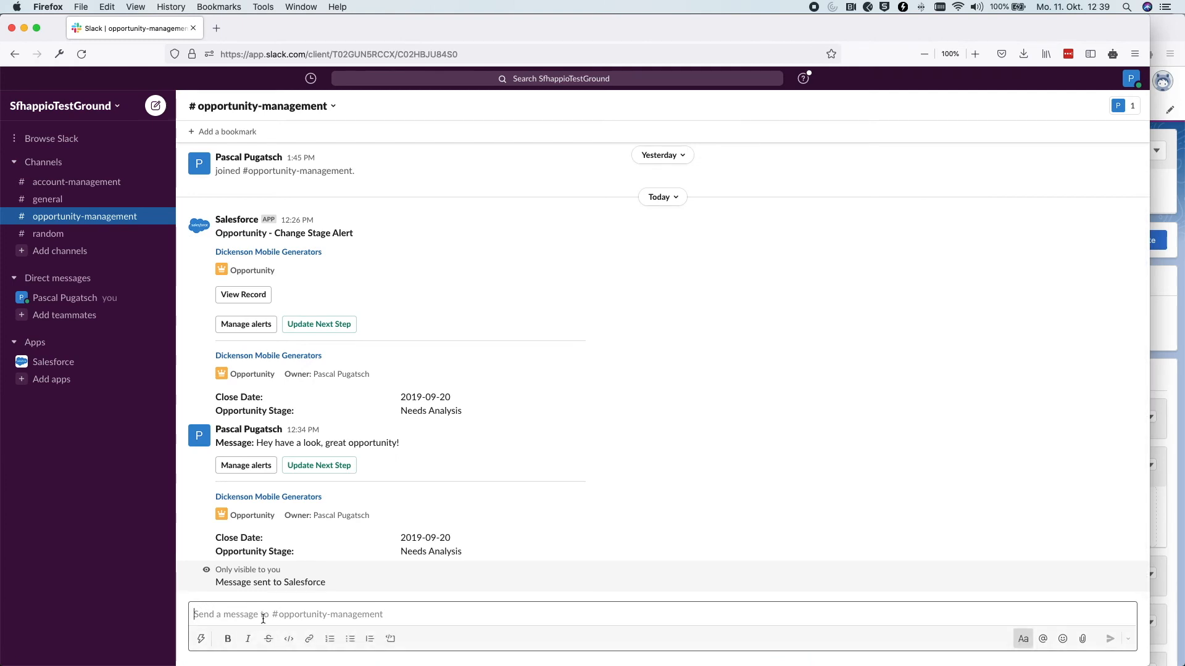
Send 'Hey let's discuss later!' and add it to Salesforce's Dickenson Mobile Generators record, searching 'dicken'
text(Hey let's discuss lat)
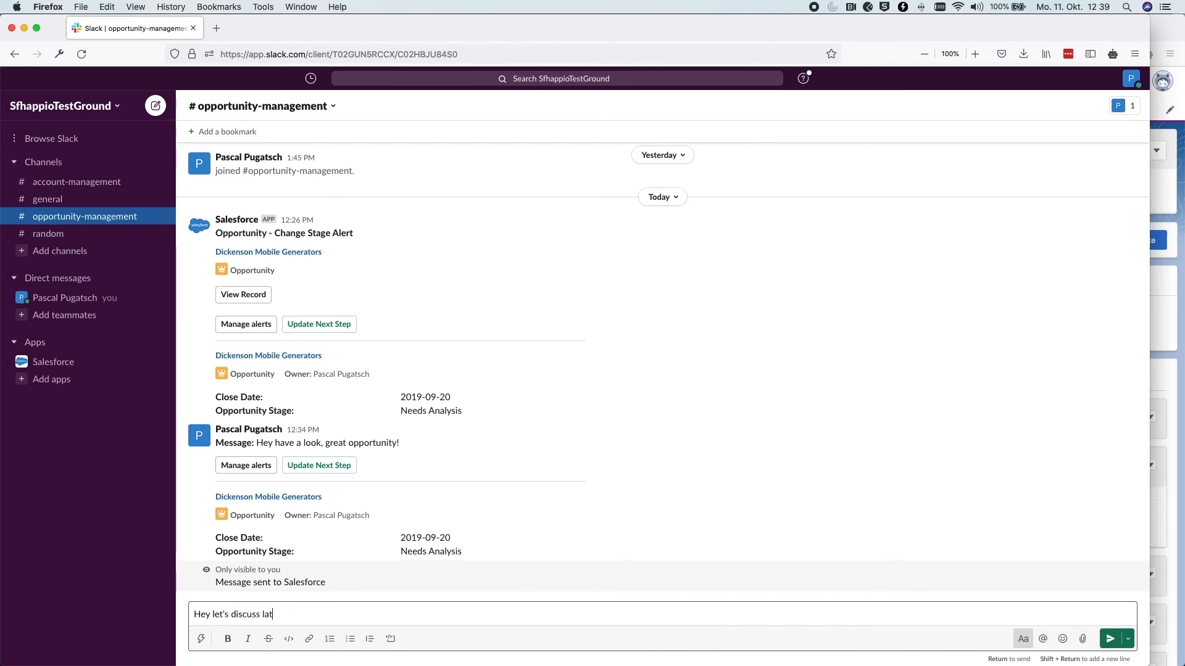
text(er!)
key(Return)
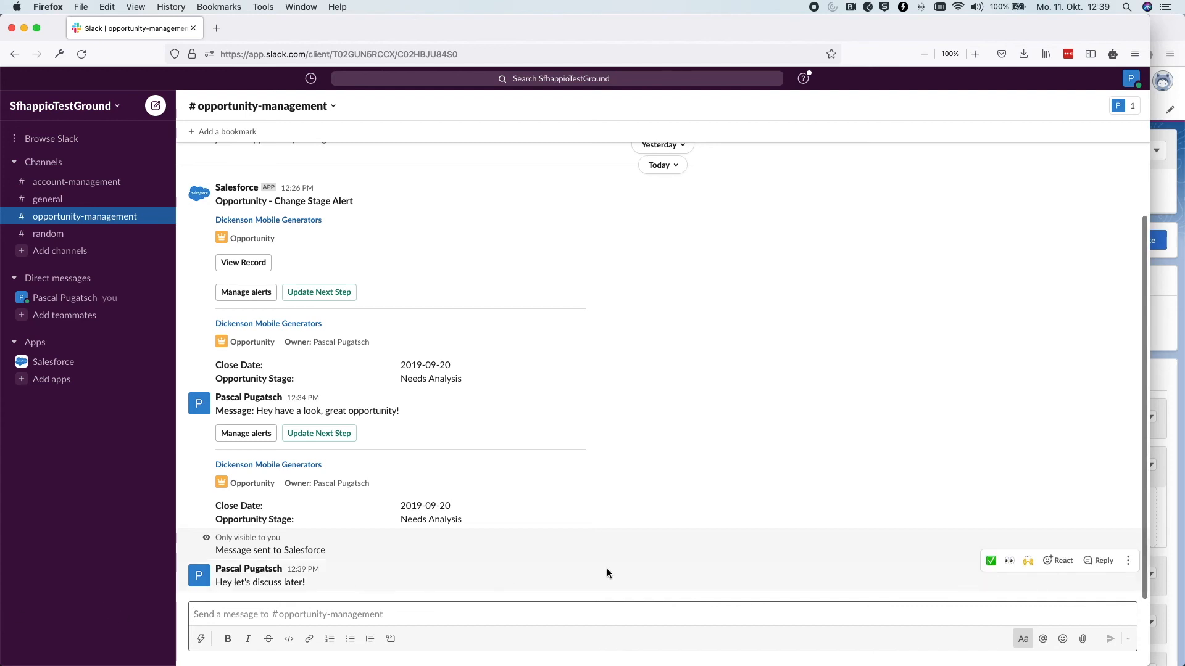
click(1129, 562)
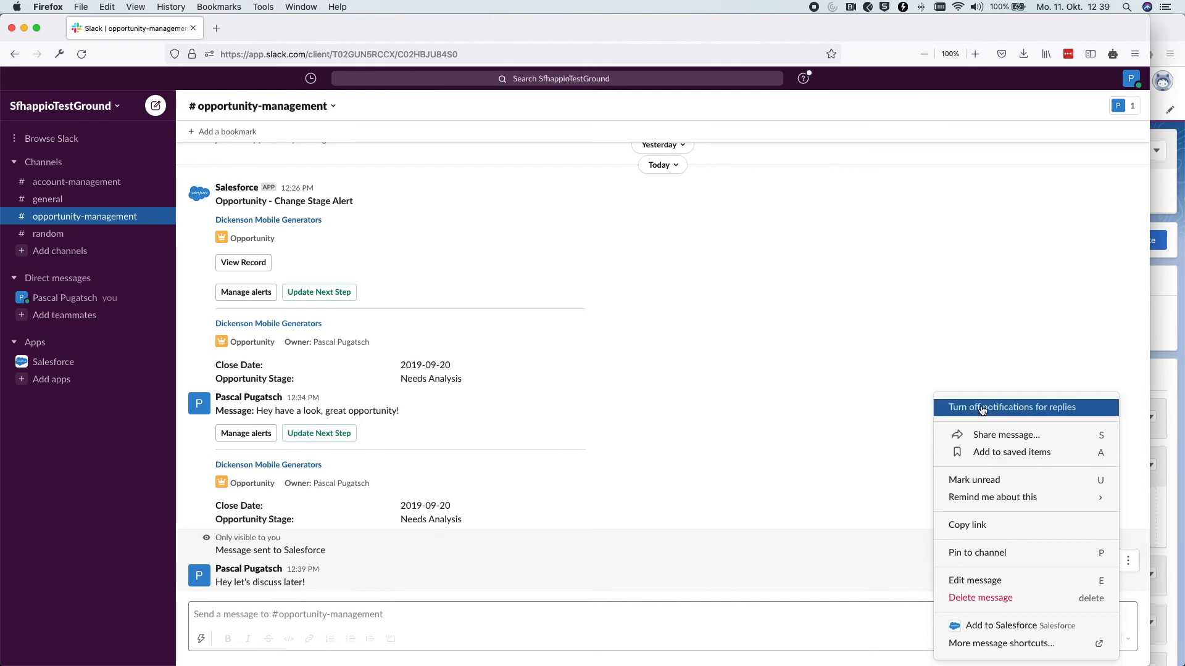
click(1034, 627)
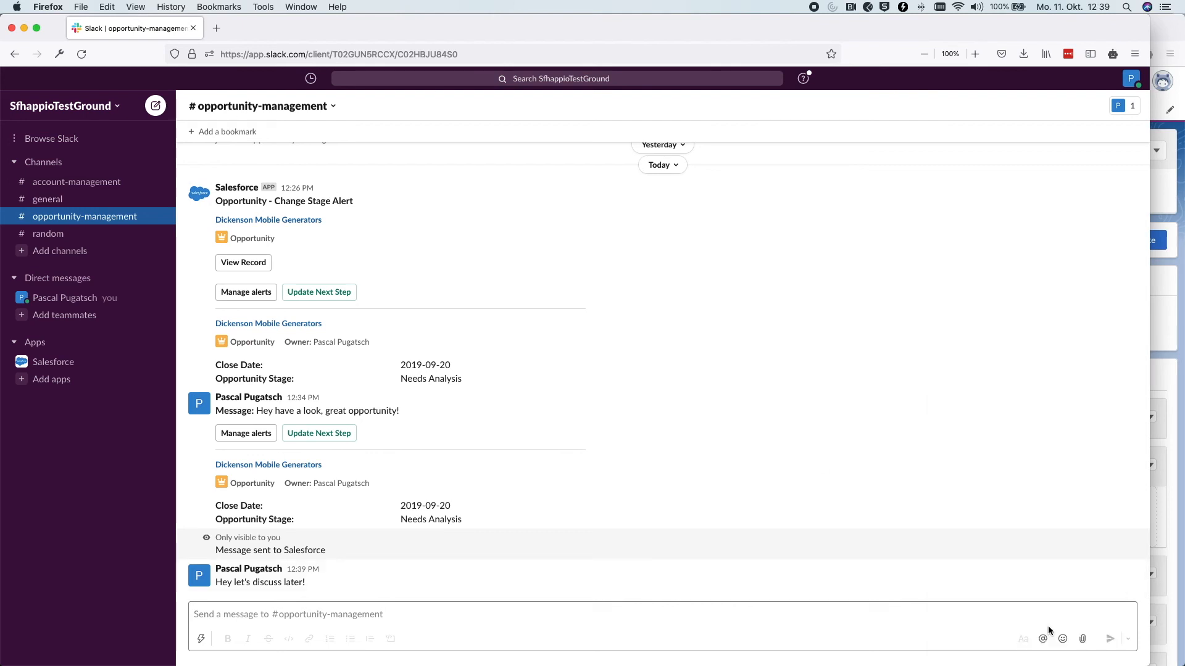
click(579, 363)
text(d)
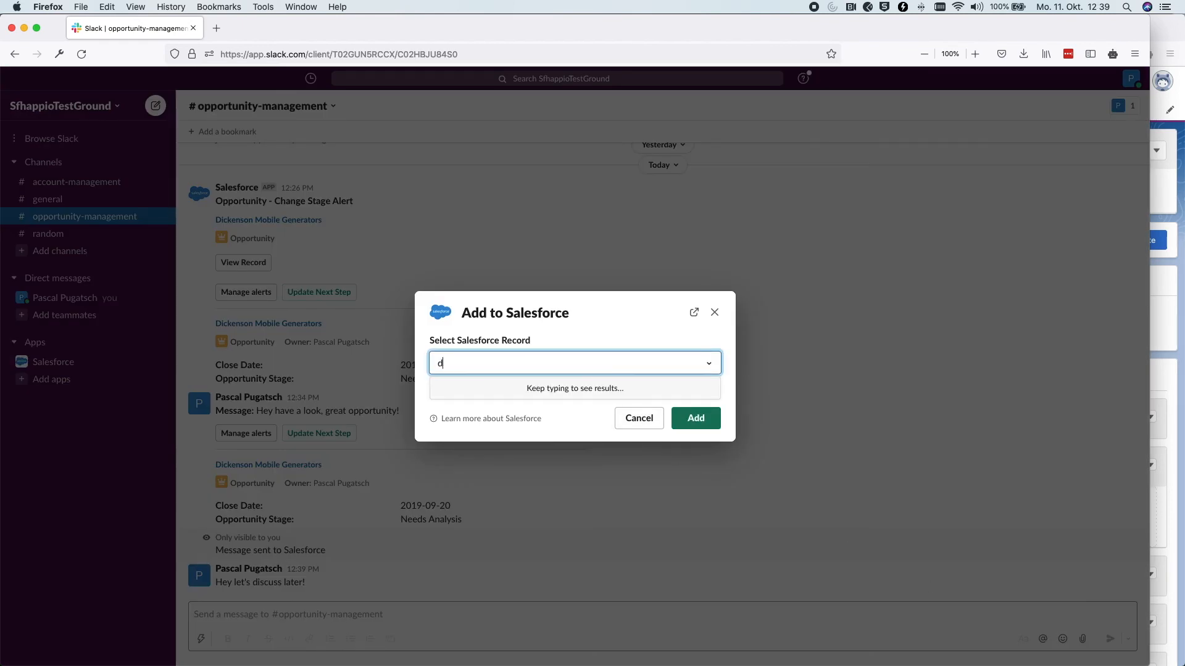
text(icken)
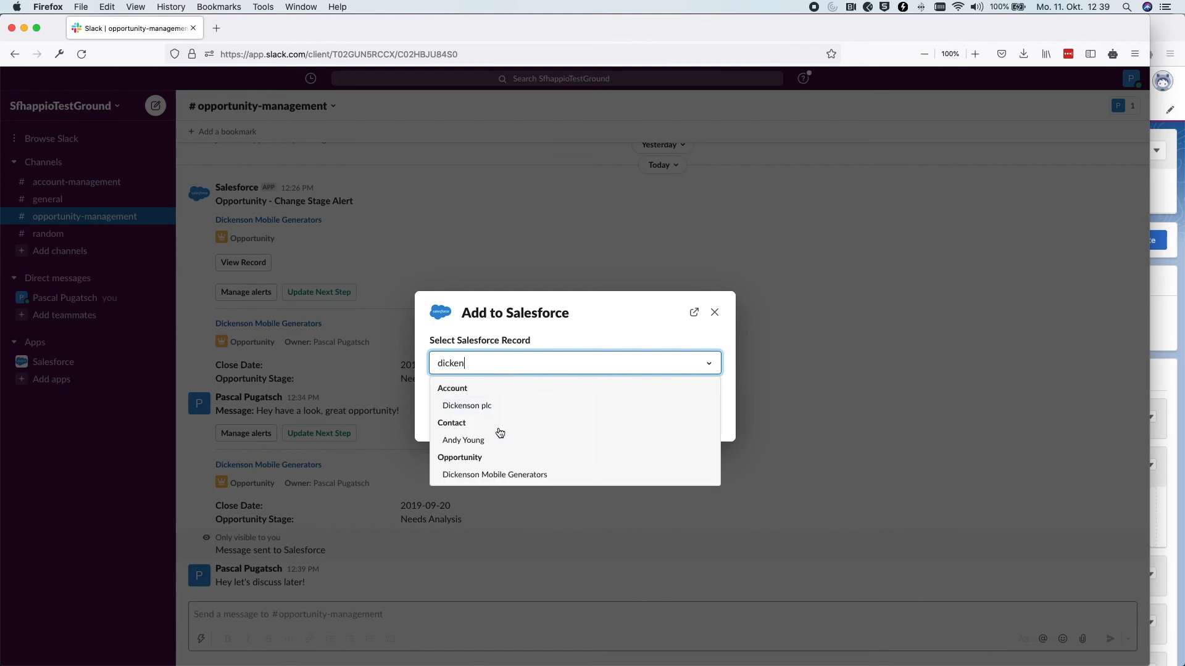
click(488, 479)
click(708, 419)
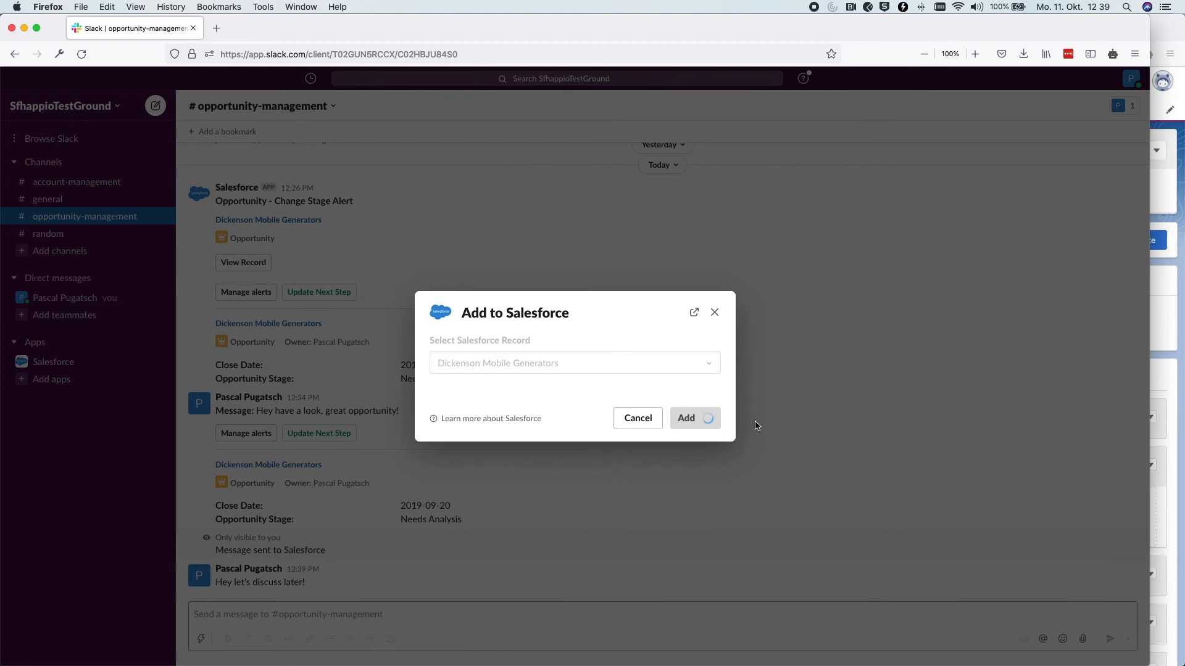
click(1160, 394)
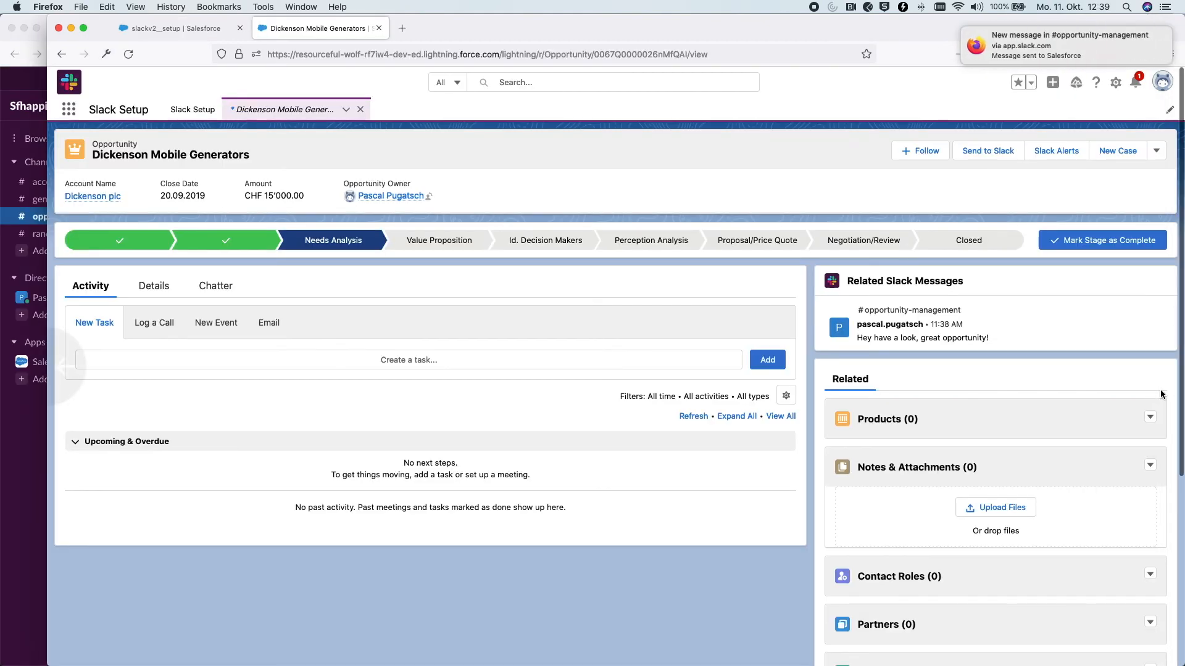
Reload the opportunity to show both linked messages, then return to Slack Setup's Automation Configuration step
key(super+r)
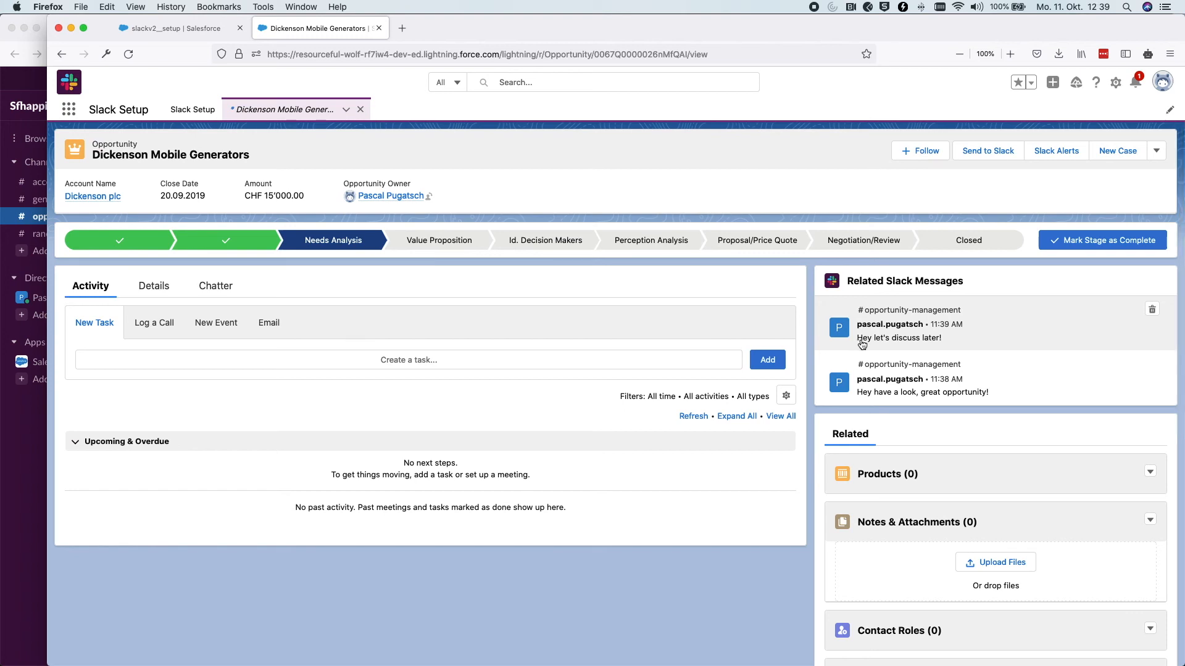
click(182, 27)
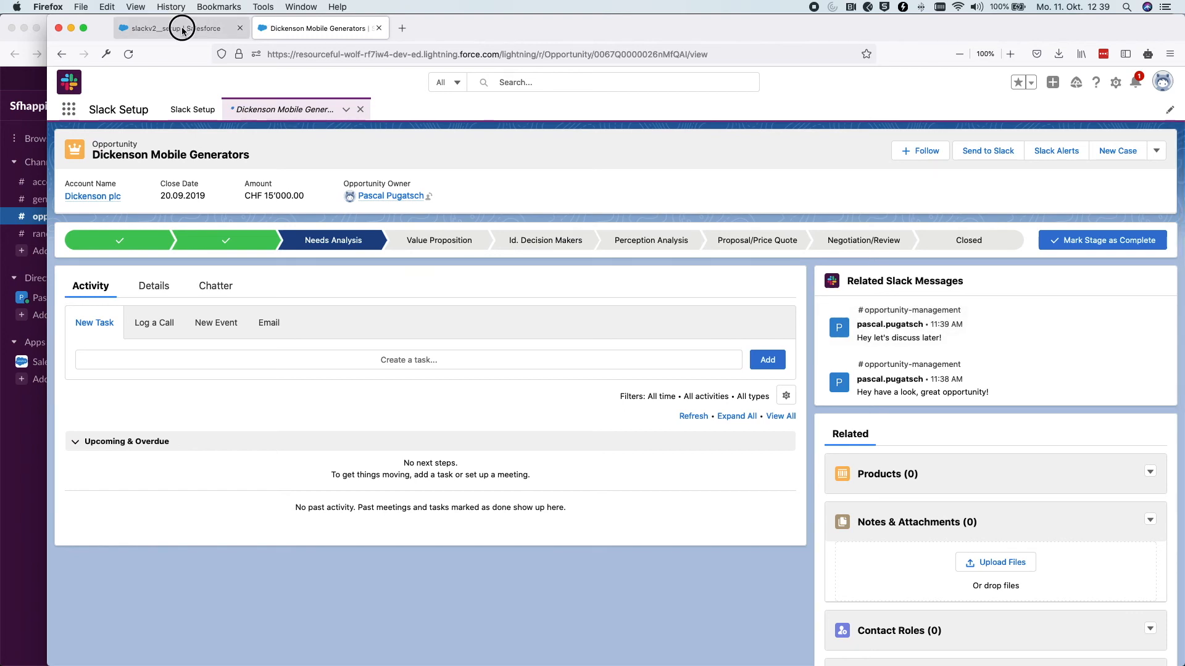
scroll(206, 271, down, 5)
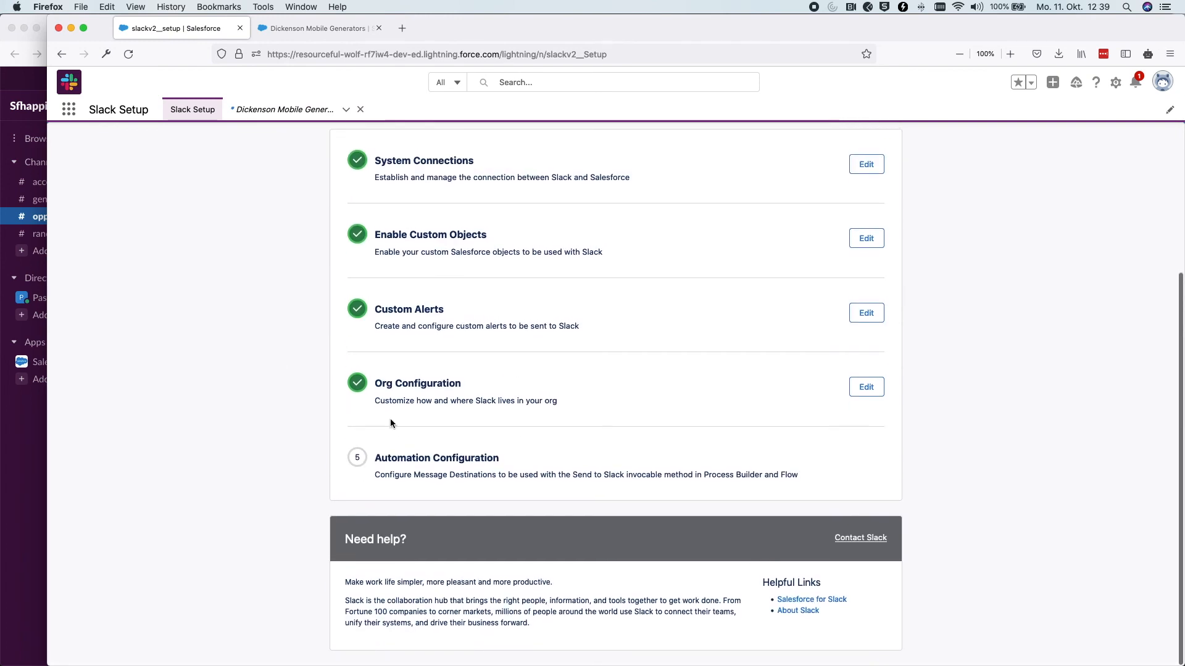
drag(377, 459, 500, 460)
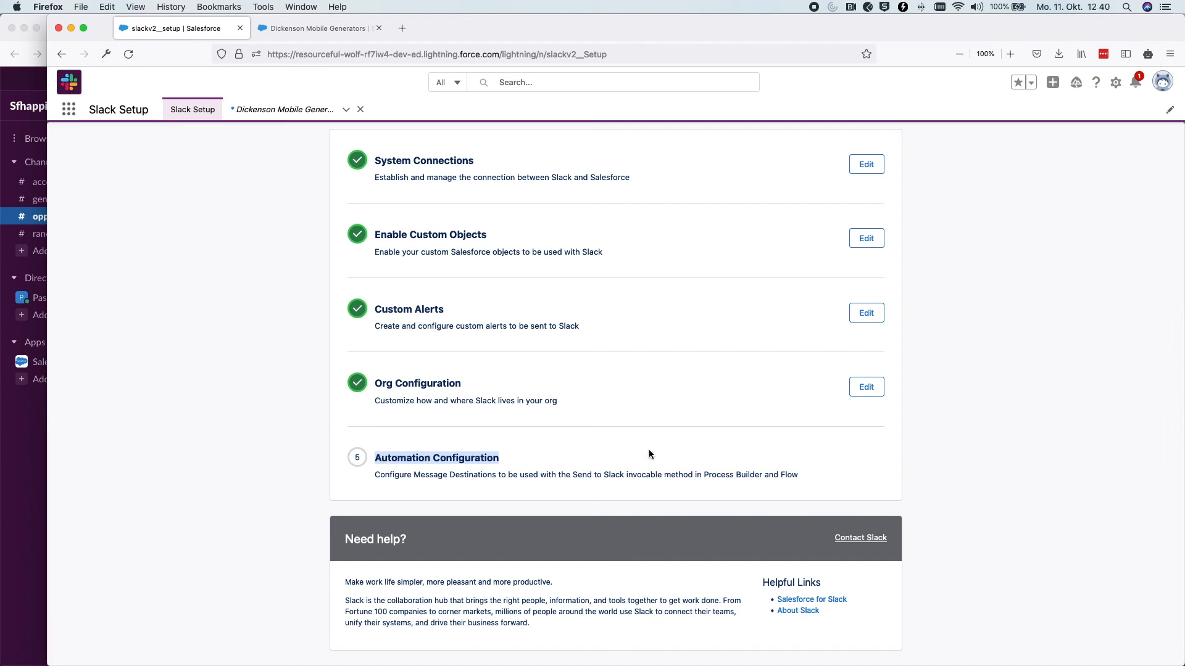
click(249, 409)
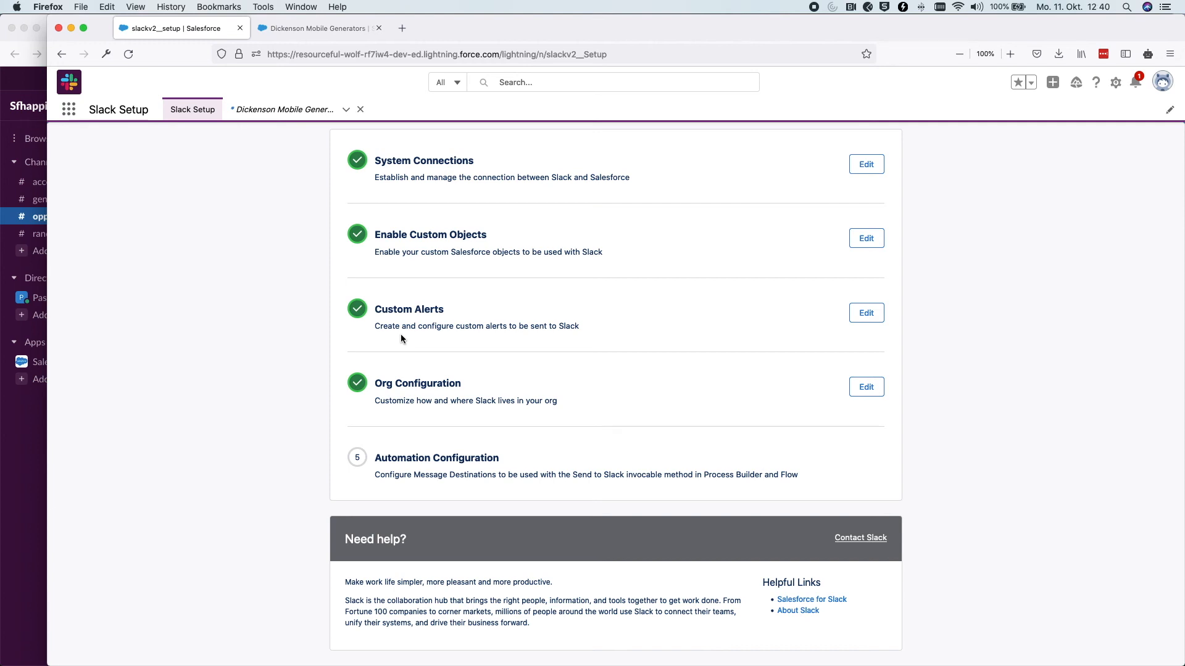
Continue past the four completed Slack setup steps to the Automation Configuration page
scroll(402, 338, up, 4)
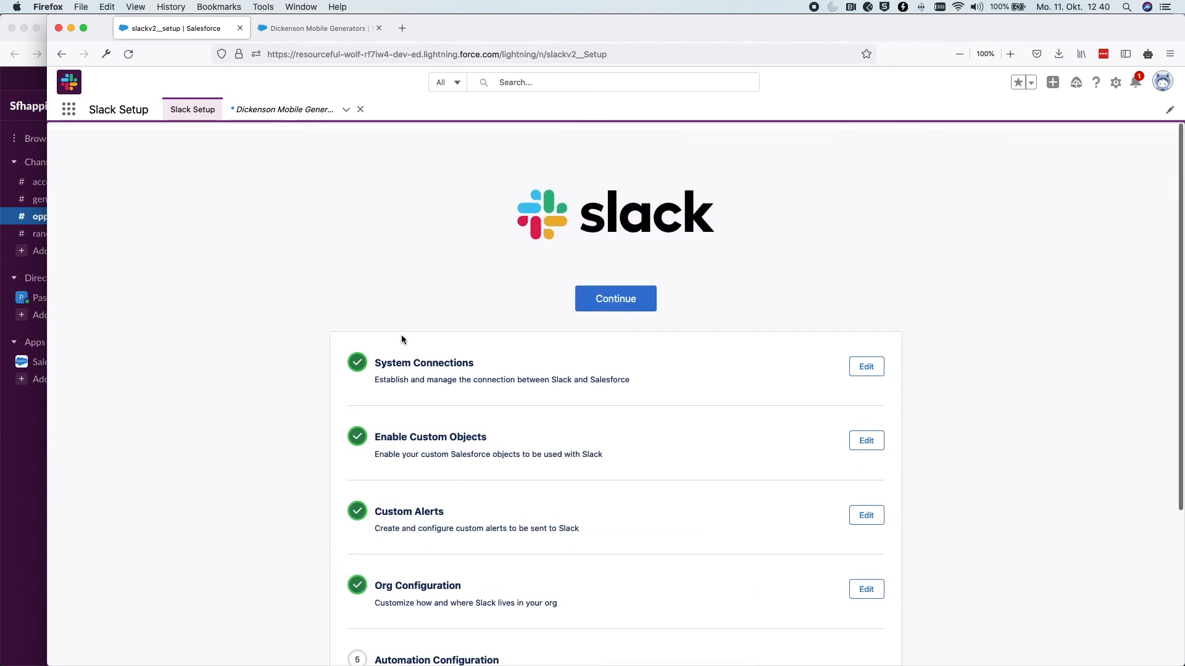
click(605, 307)
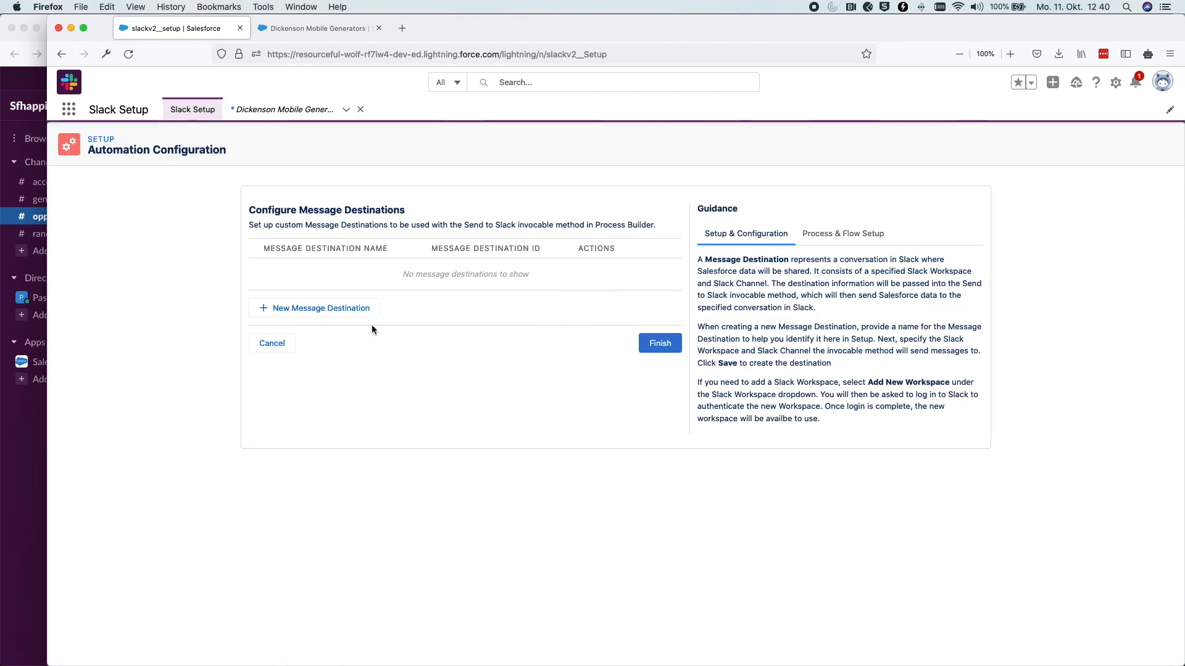
Create a message destination 'Account Destination' that posts to the account-management Slack channel
click(278, 308)
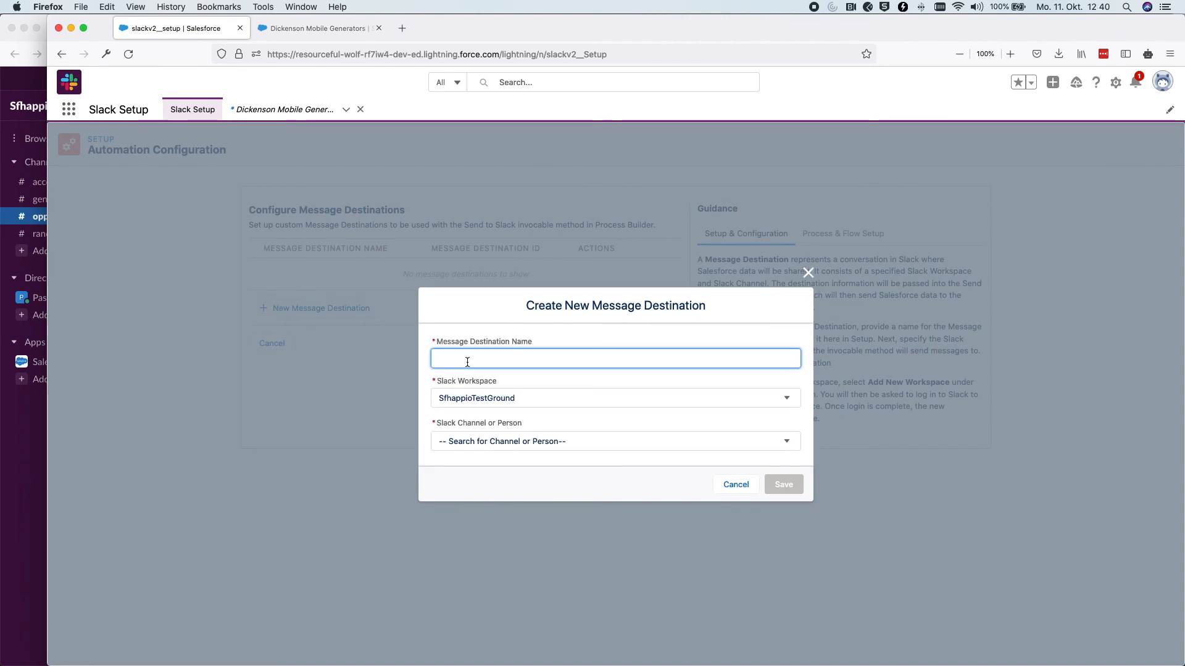
text(Account Desti)
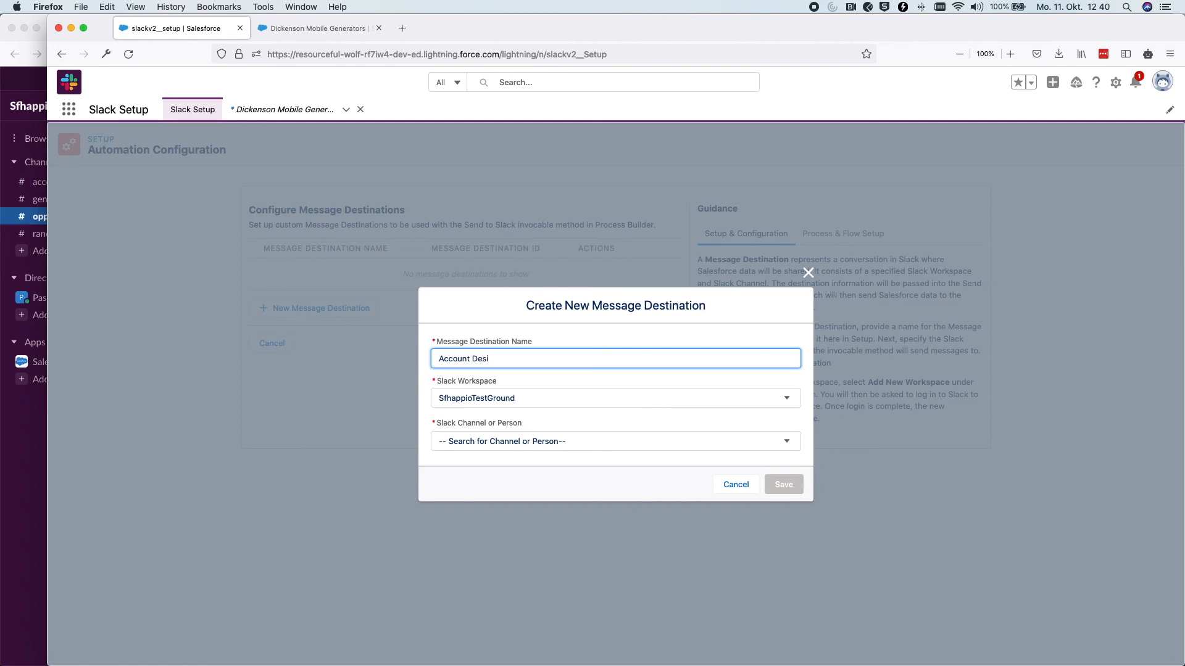
text(nation)
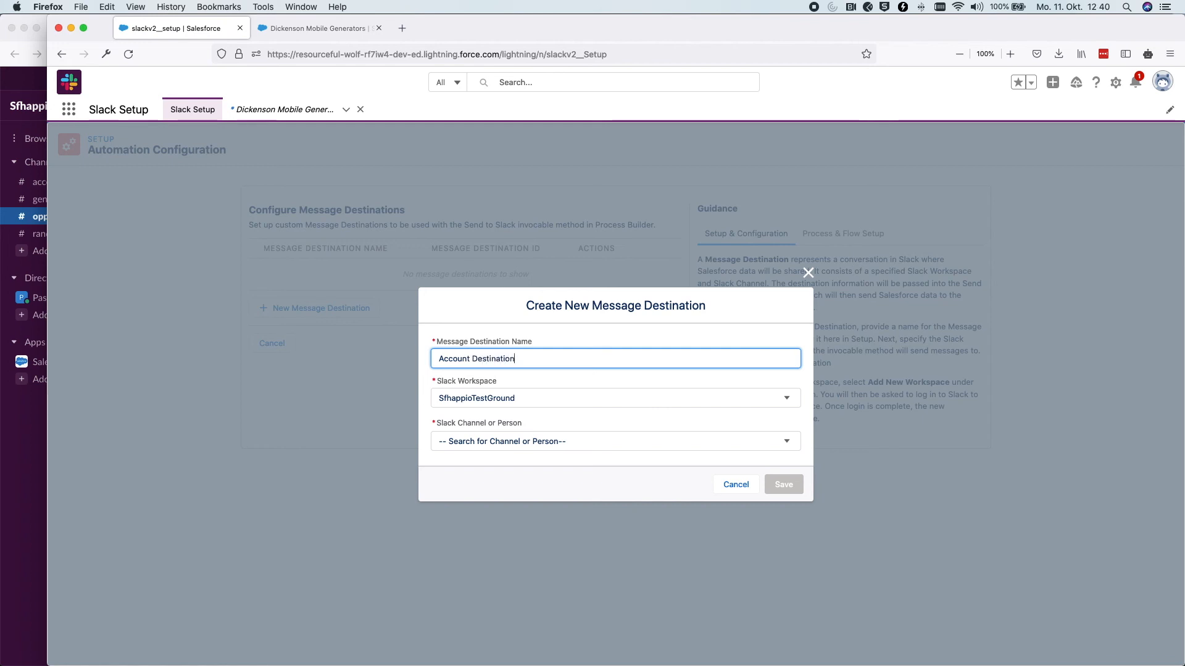
click(450, 442)
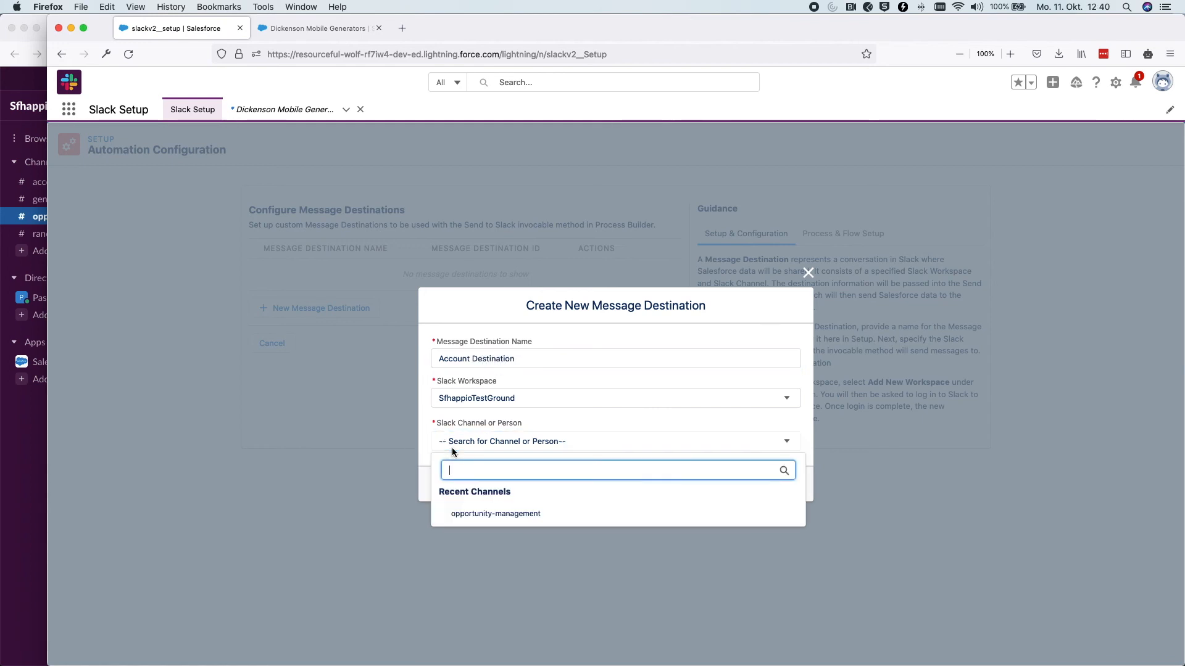
text(account)
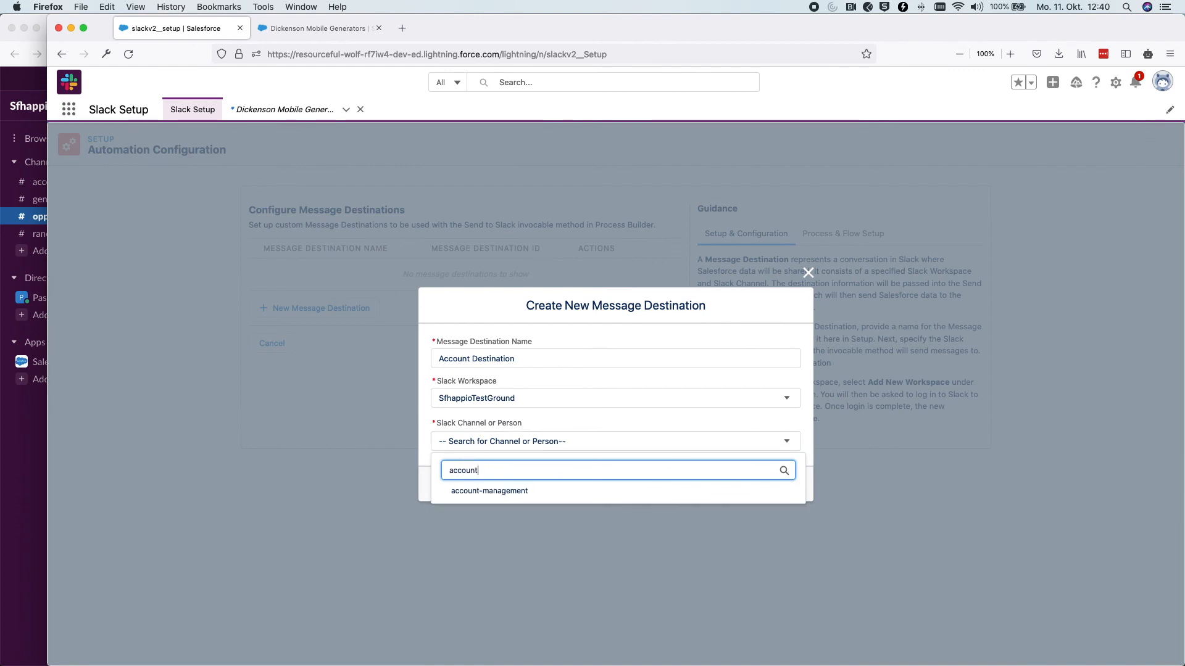
click(471, 491)
click(784, 484)
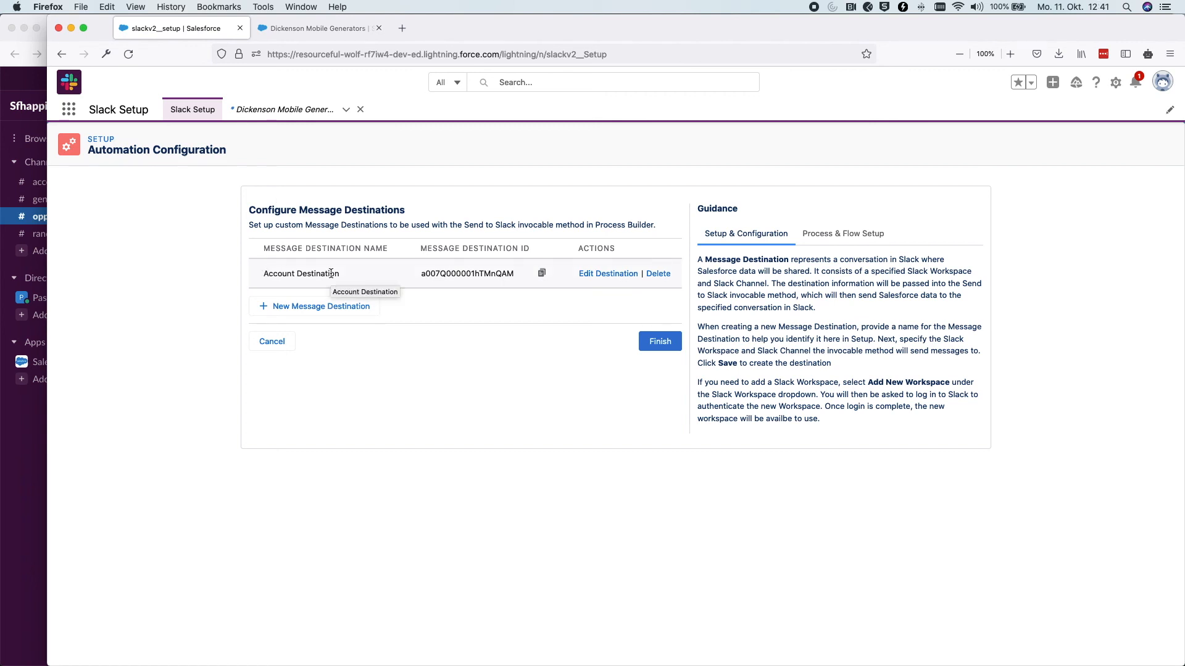
click(43, 185)
click(87, 187)
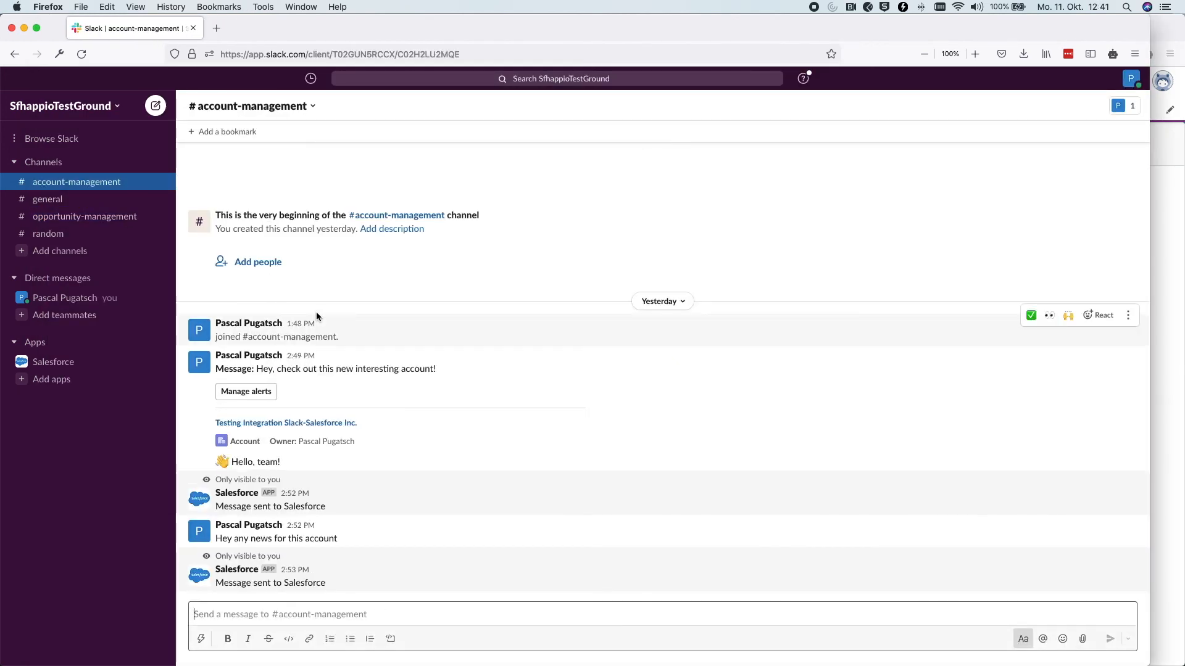
click(1157, 301)
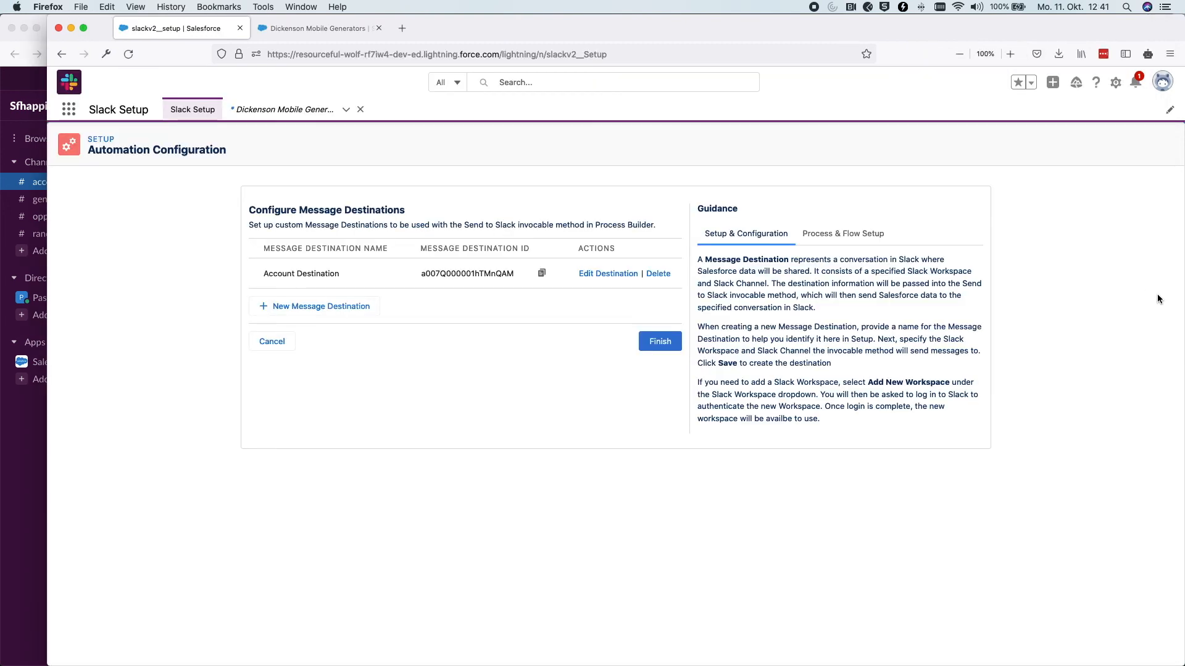
click(1116, 87)
click(1091, 121)
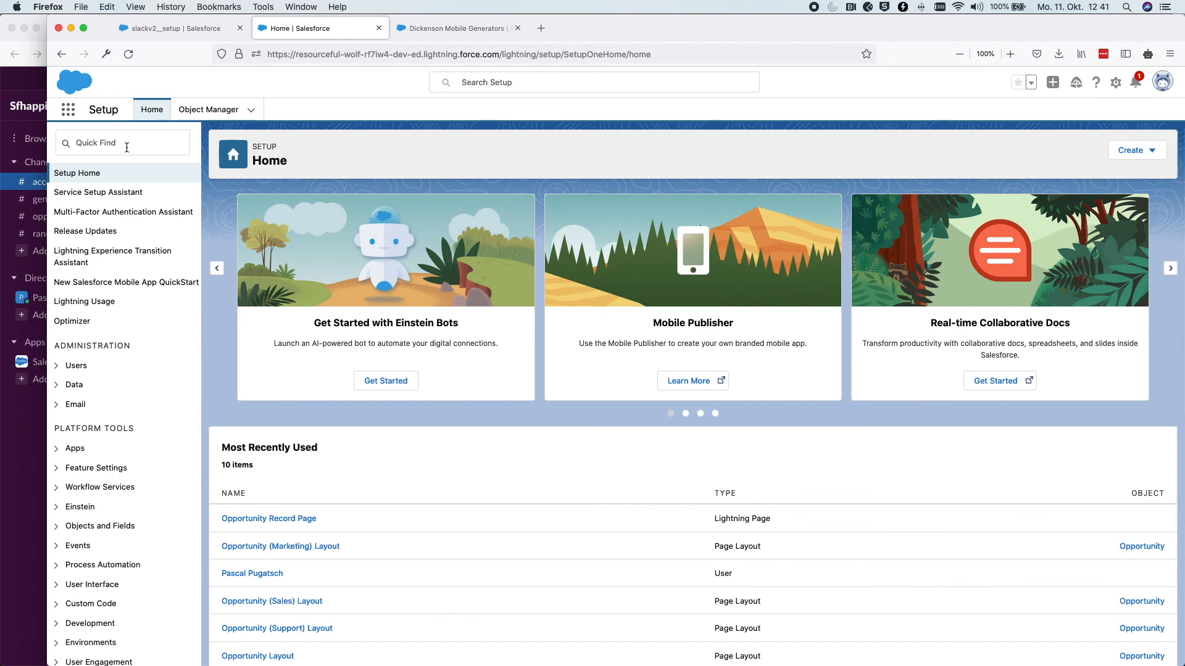
Open Process Builder by searching 'process bu' in Setup Quick Find
click(127, 147)
text(proc)
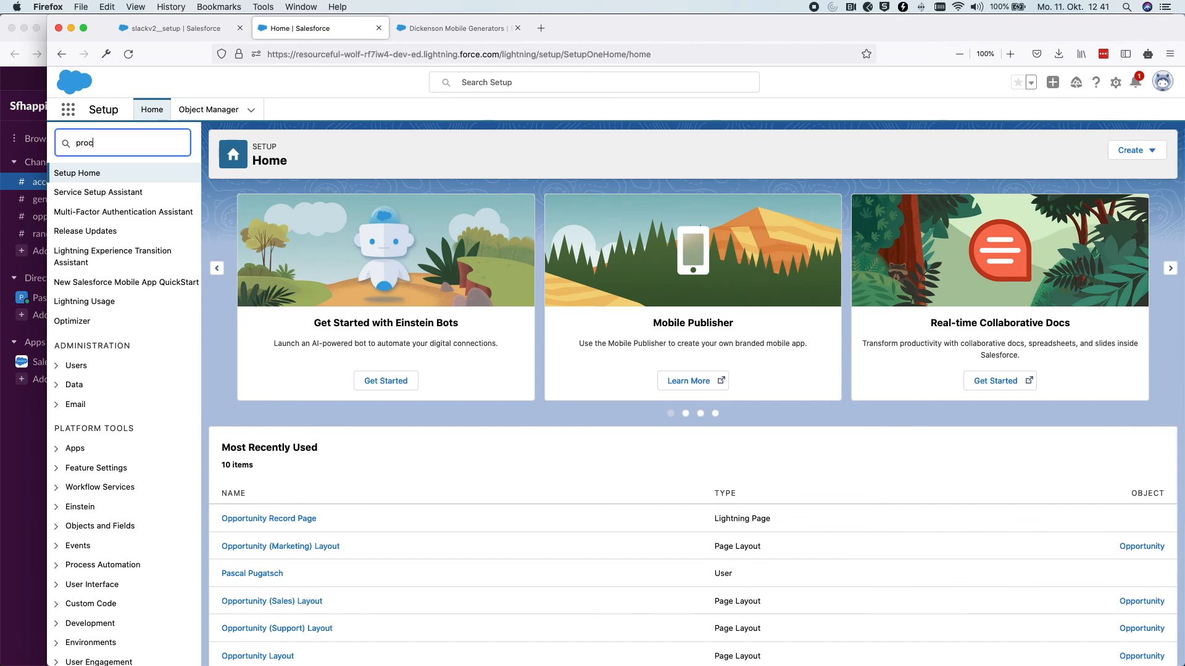
text(ess bu)
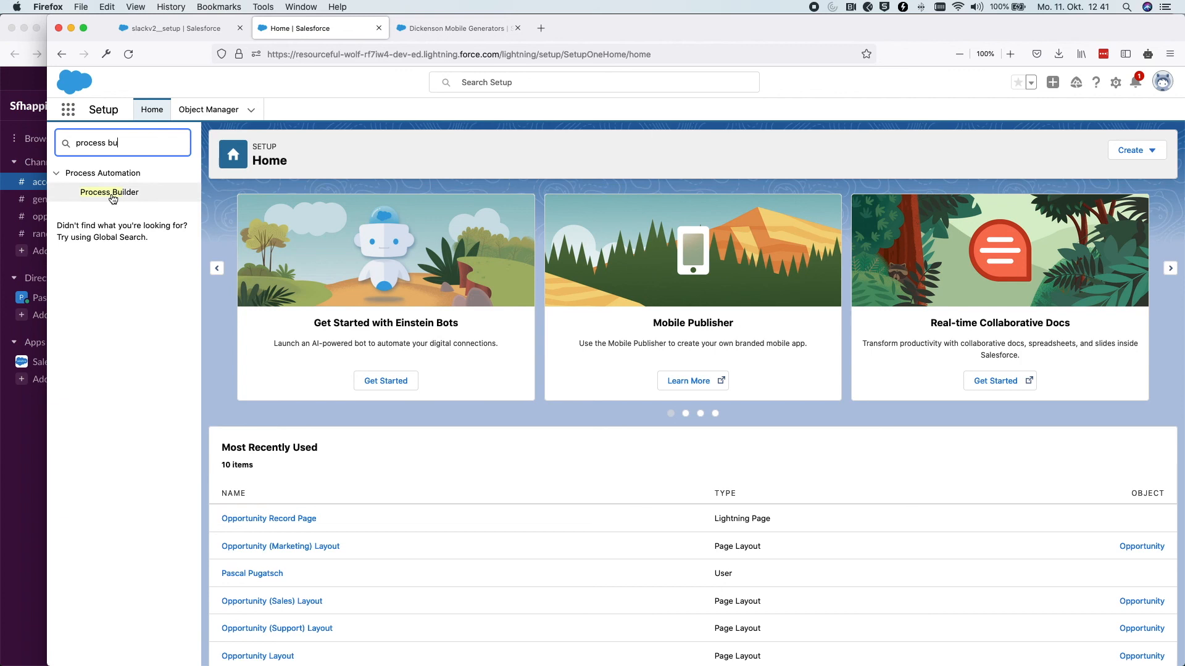
click(111, 192)
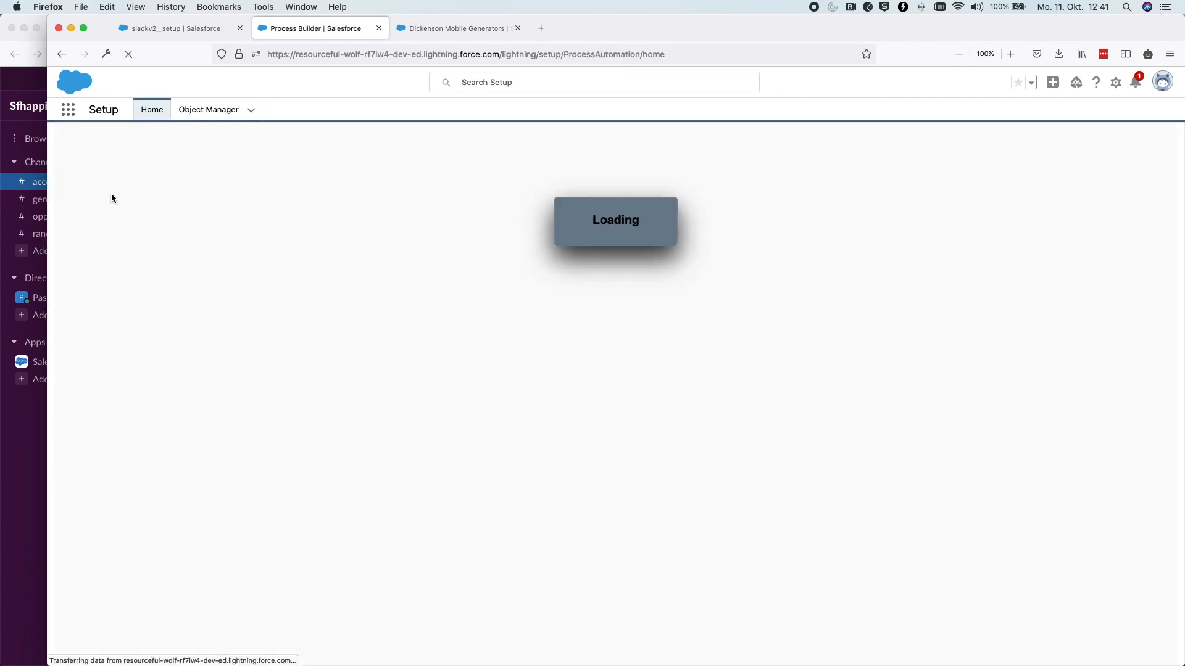
Create and save a new process 'Account Creation Message' that starts when a record changes
click(1152, 174)
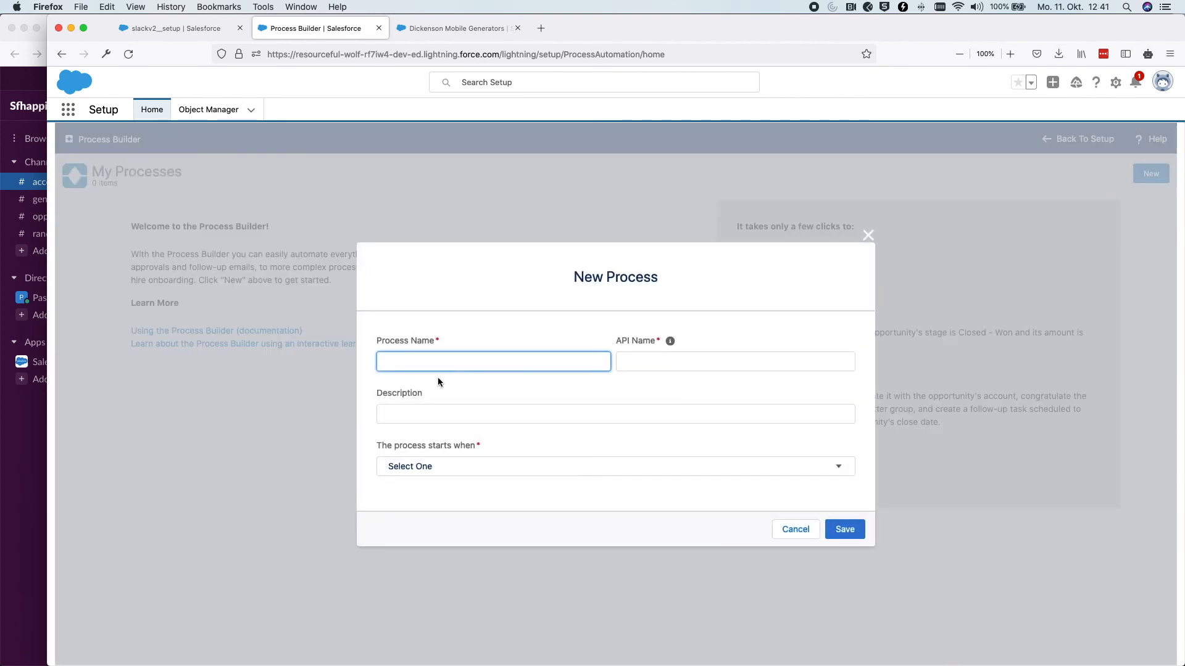
text(Account Creatio)
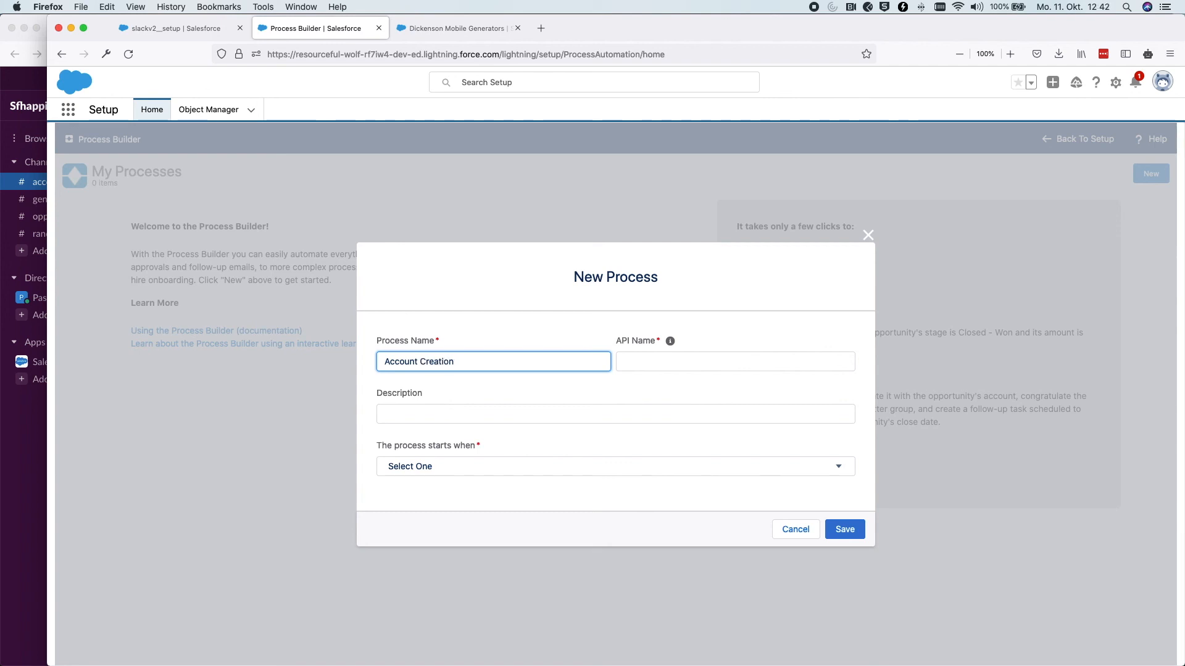
text(n Message)
key(Tab)
click(435, 469)
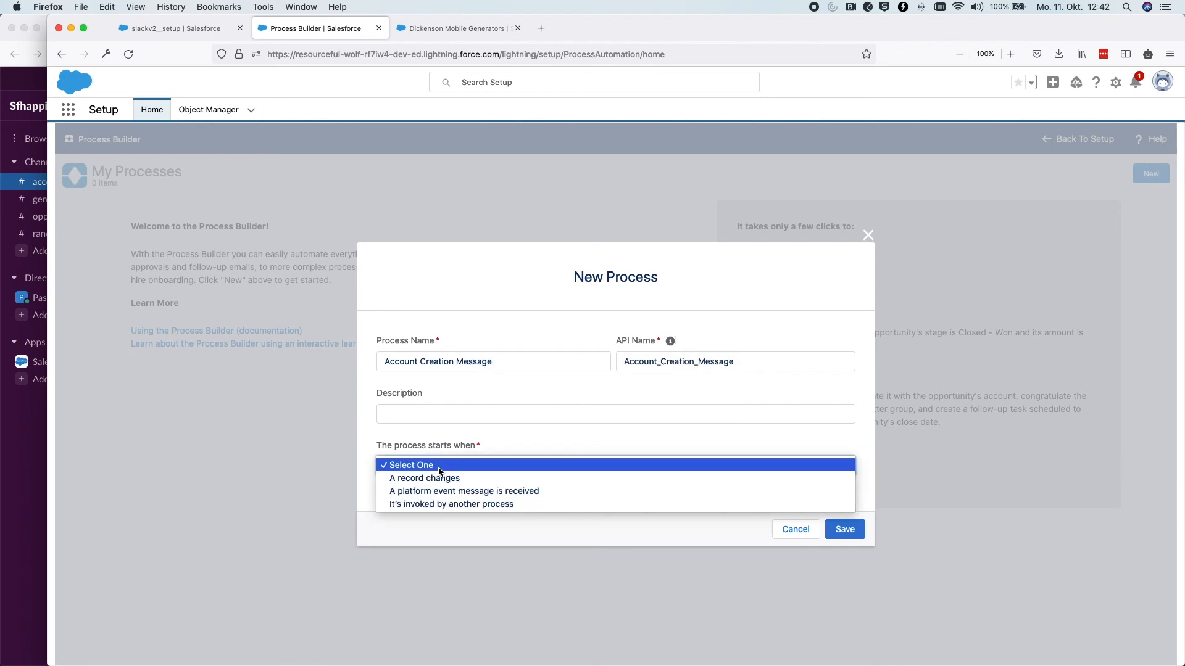
click(437, 476)
click(845, 530)
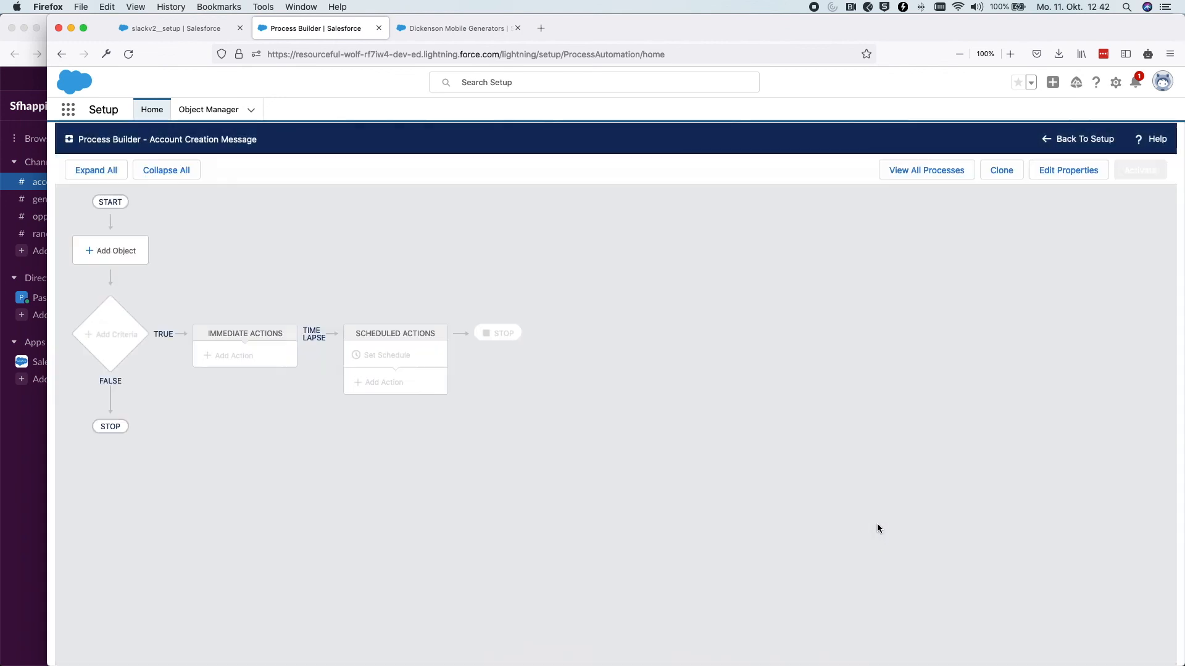
Set the process trigger object to Account, running only when a record is created
click(117, 253)
click(814, 261)
text(acc)
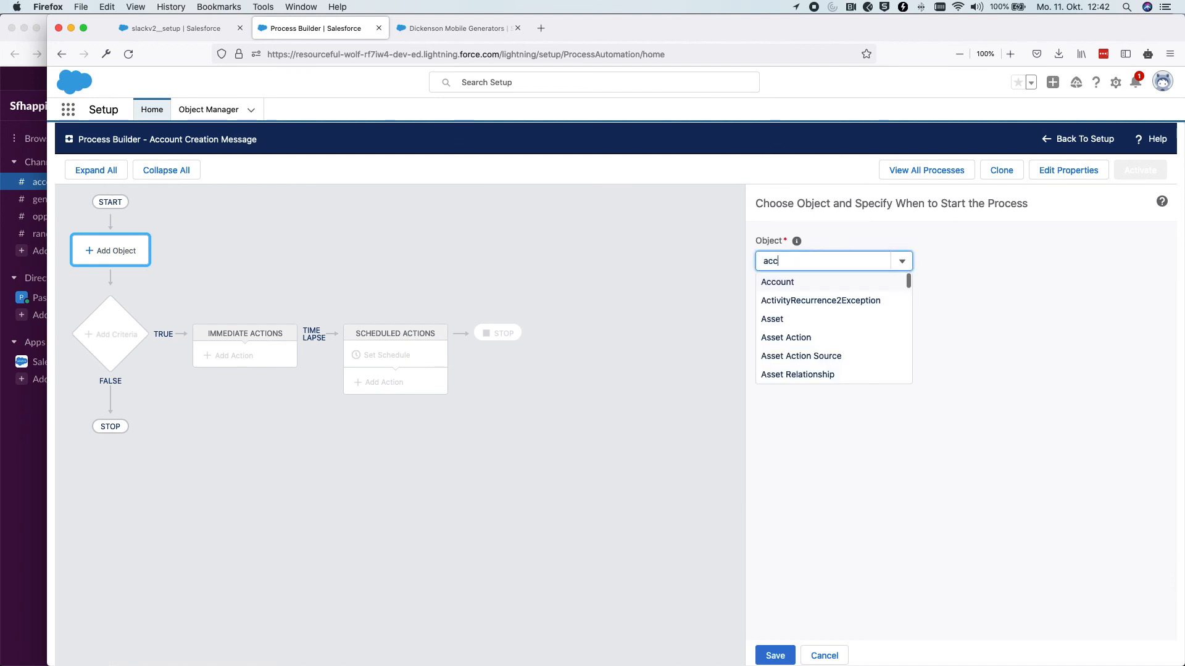
click(806, 284)
click(805, 307)
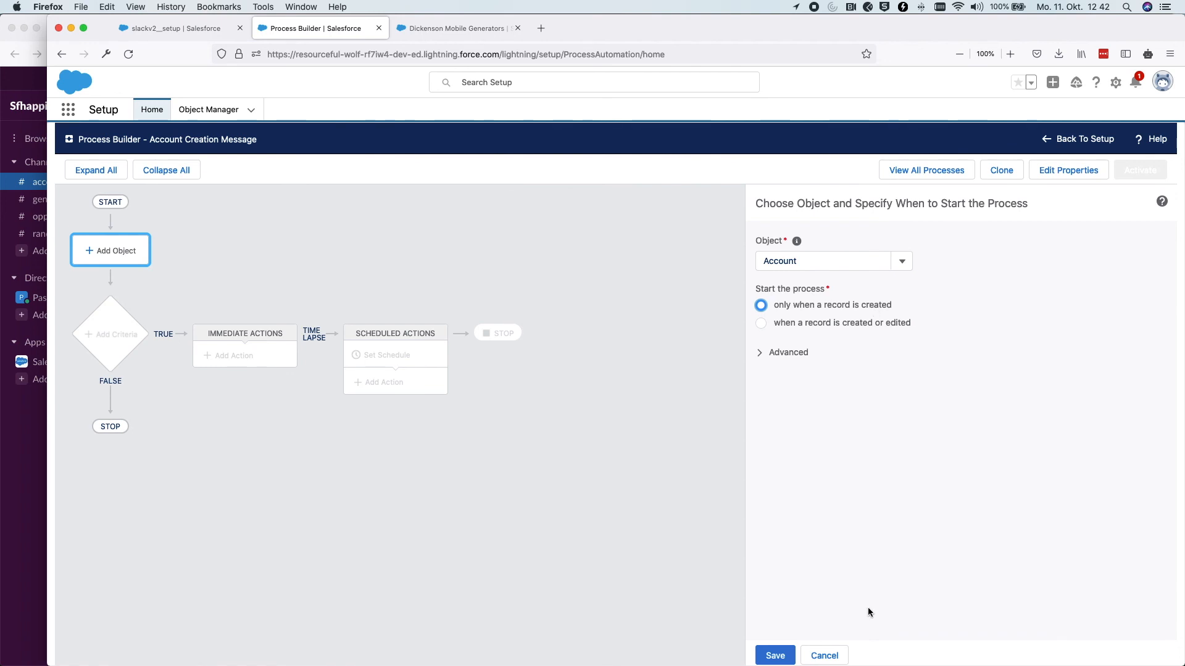
click(789, 656)
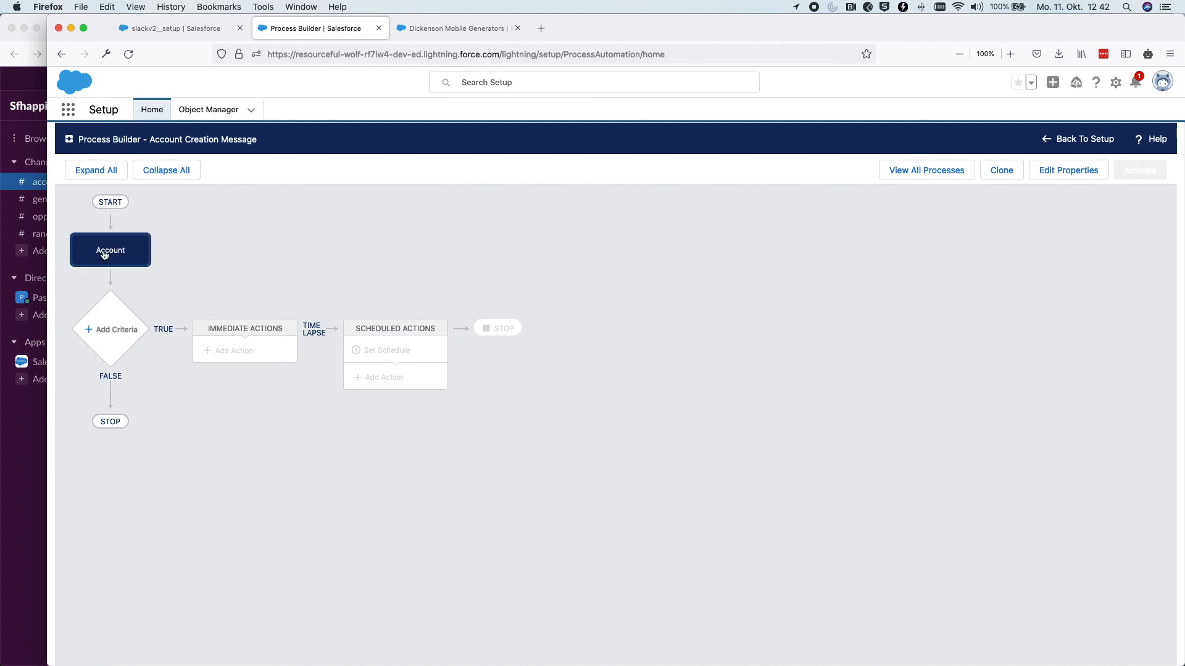
Add a criteria node 'always' with no criteria, just executing the actions
click(115, 326)
click(709, 262)
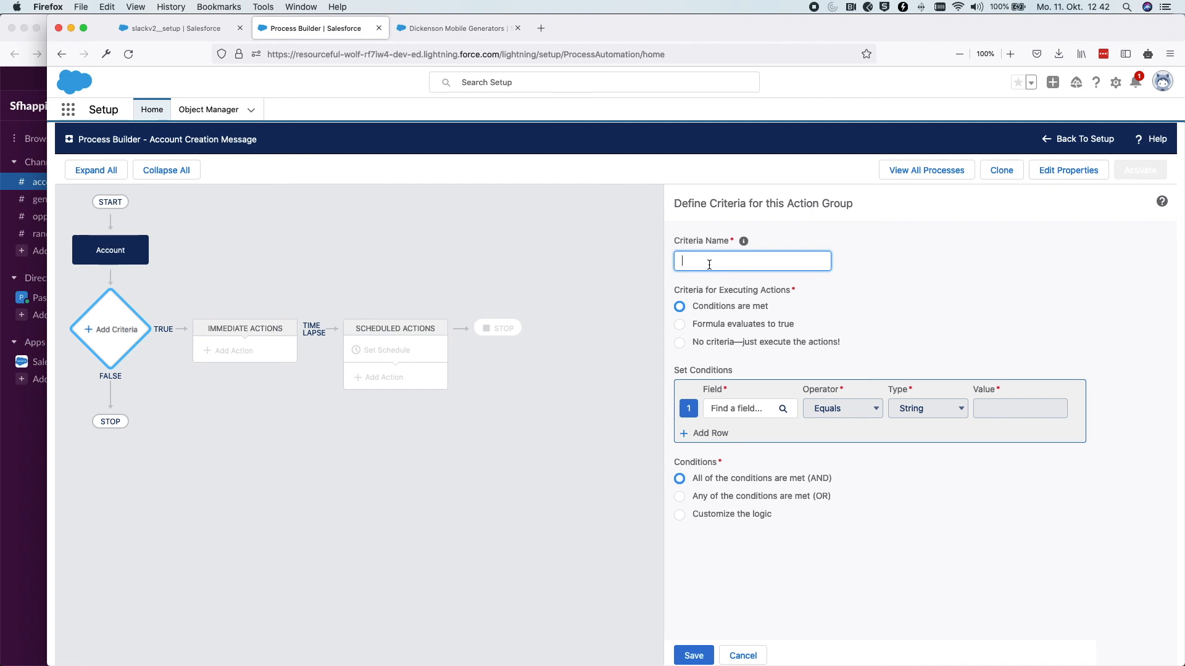
text(always)
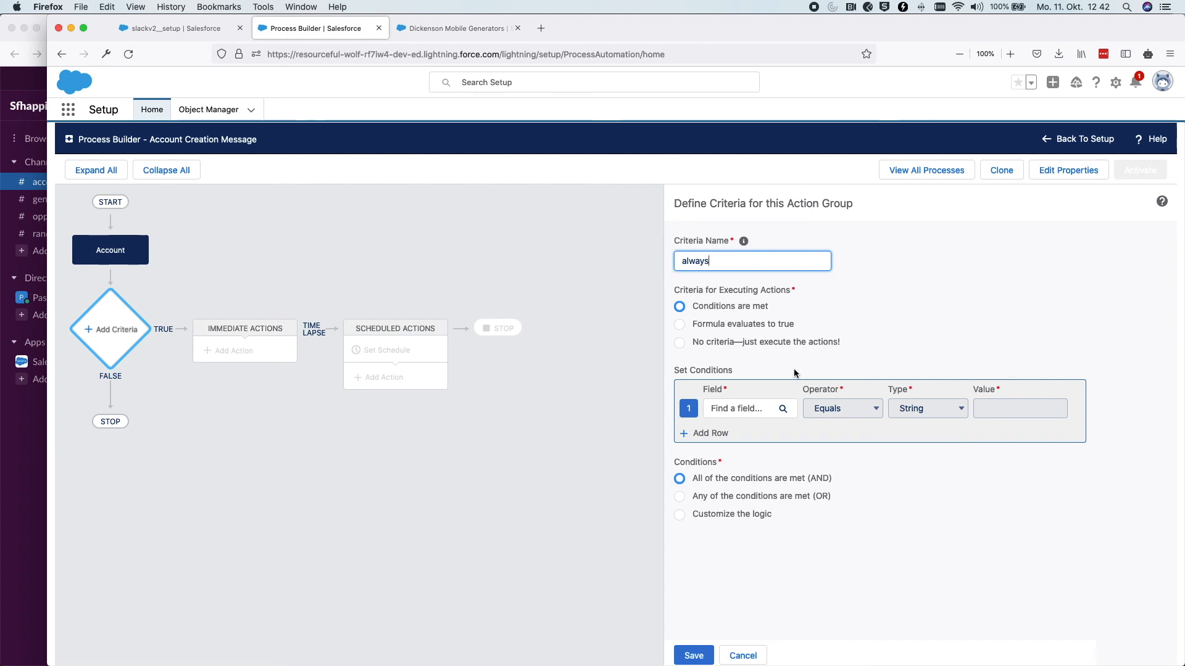
click(727, 340)
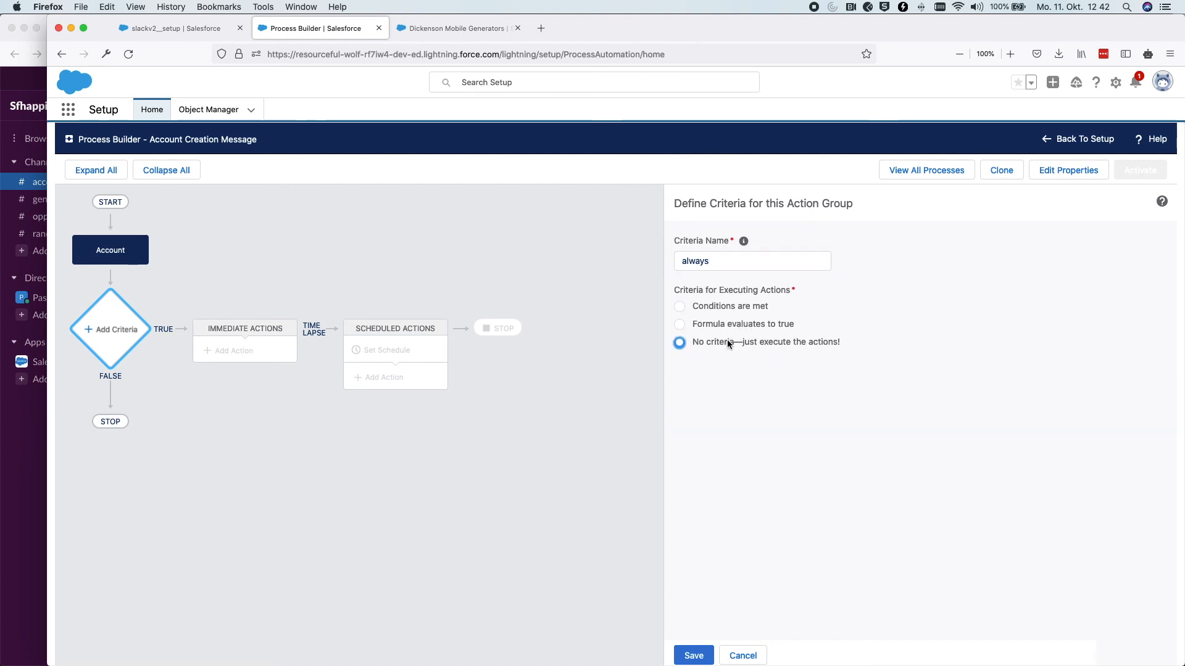
click(692, 653)
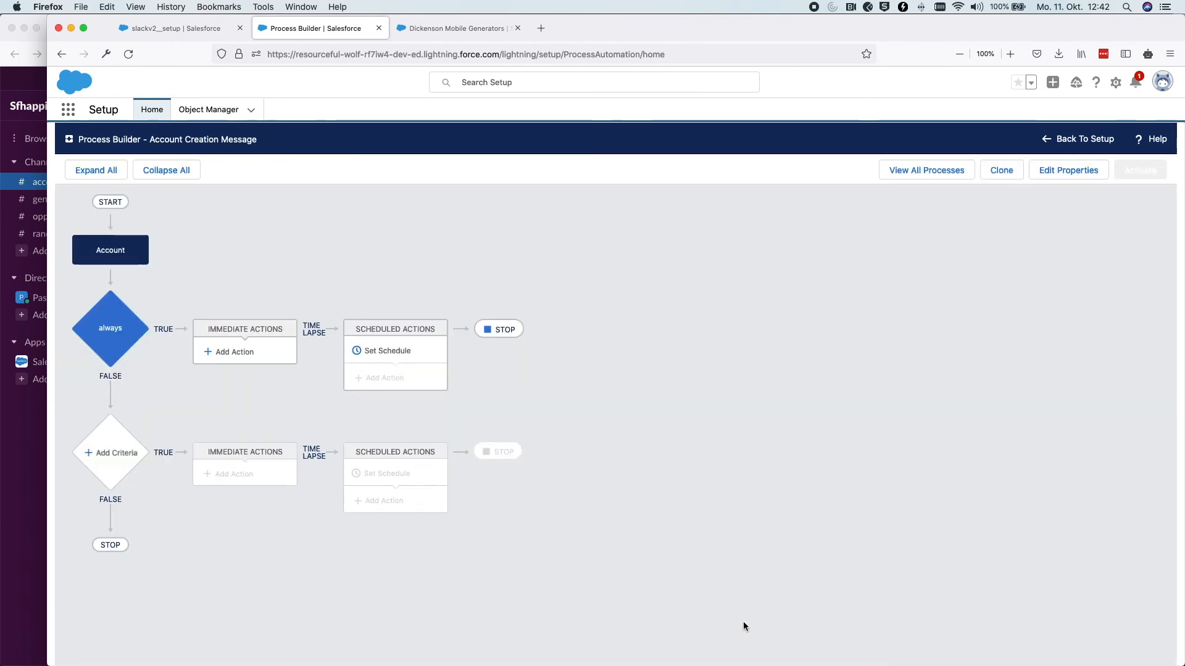
Add an immediate Apex action using class Slack: Post Message, named 'Post Account Creation to Slack'
click(247, 353)
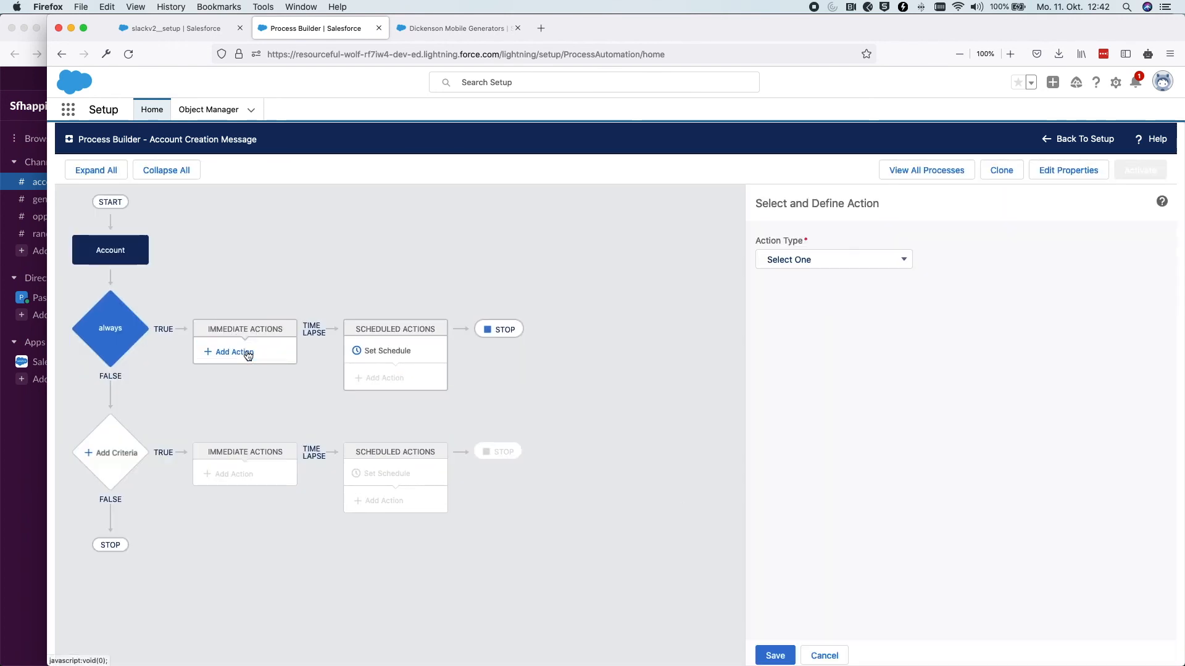
click(830, 261)
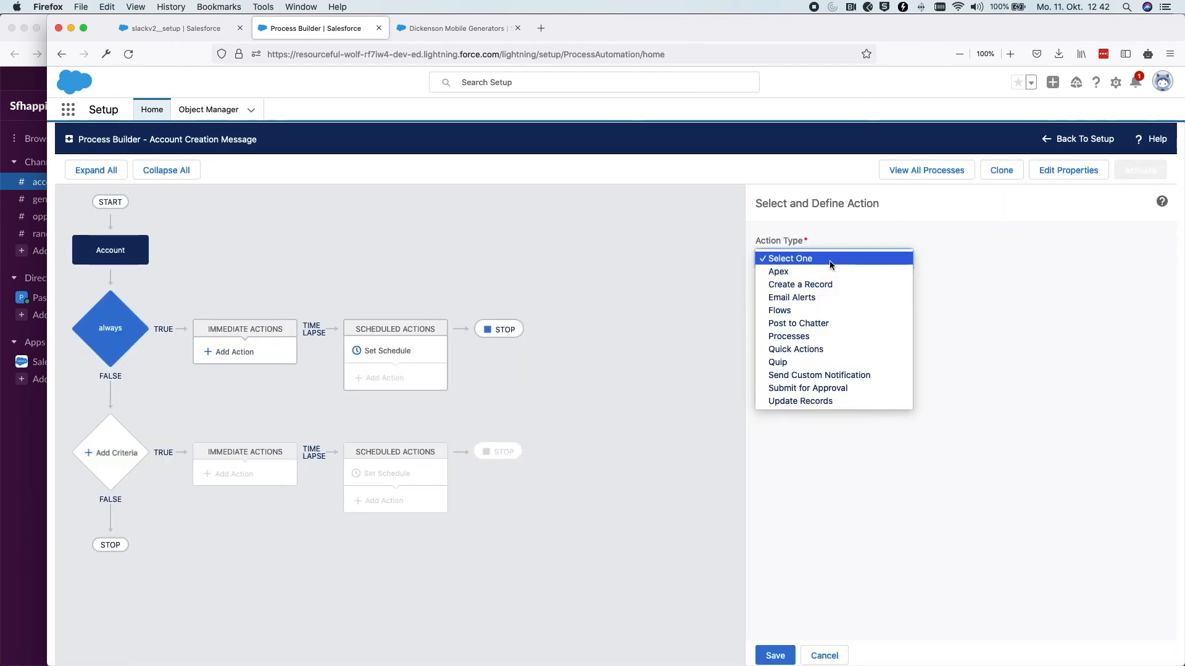
click(783, 274)
click(798, 358)
text(slack)
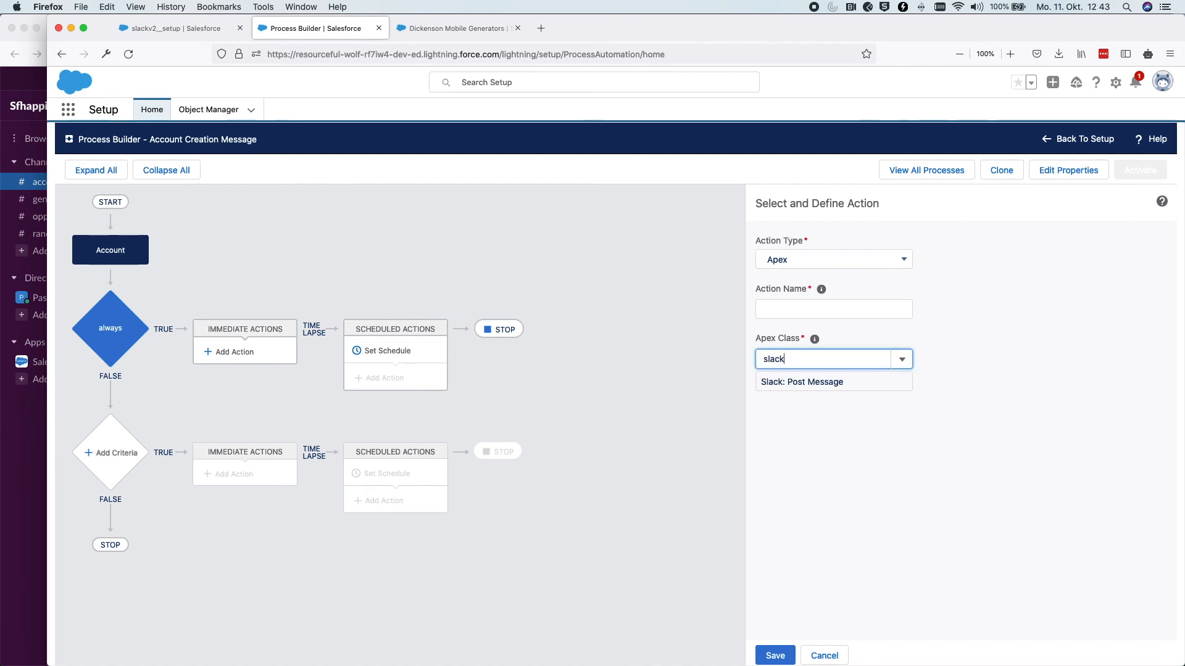
click(834, 383)
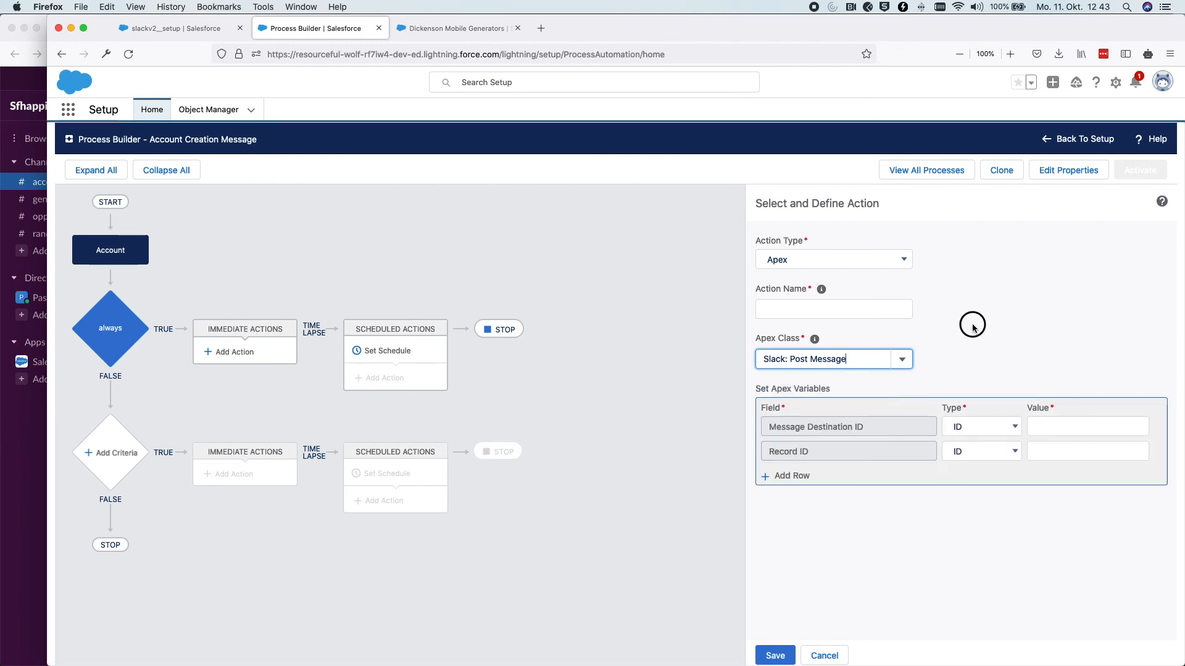
click(792, 305)
text(Post Accou)
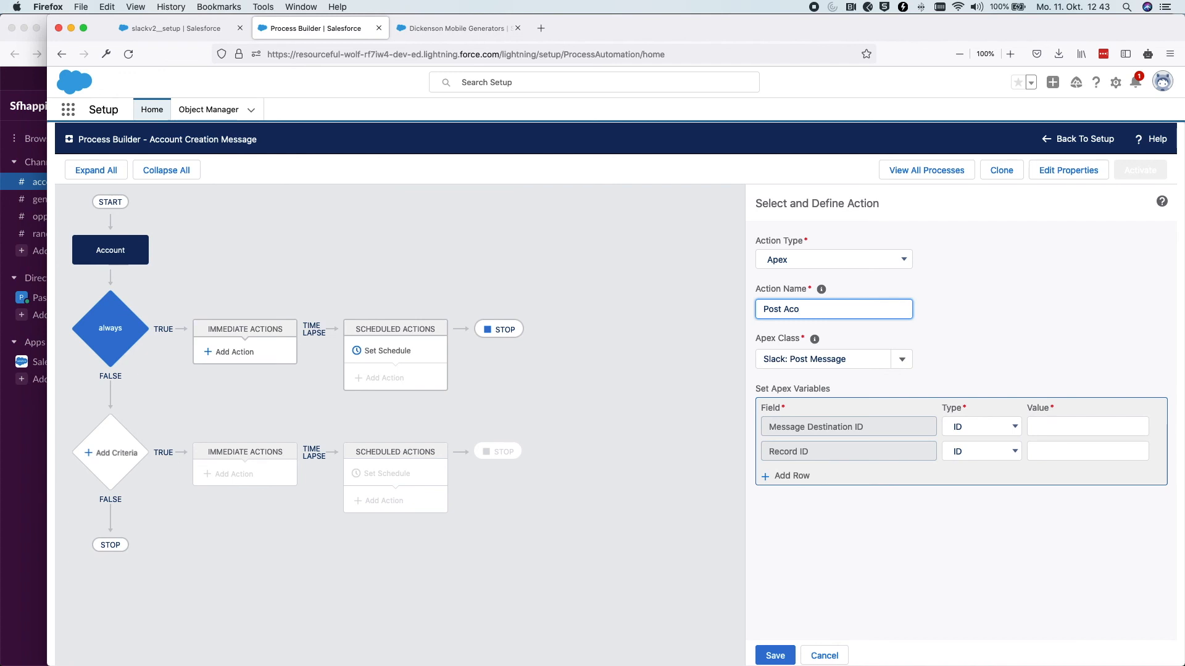
text(nt Creation to Slack)
Copy Account Destination's ID from Automation Configuration and paste it as the Message Destination ID value
click(172, 28)
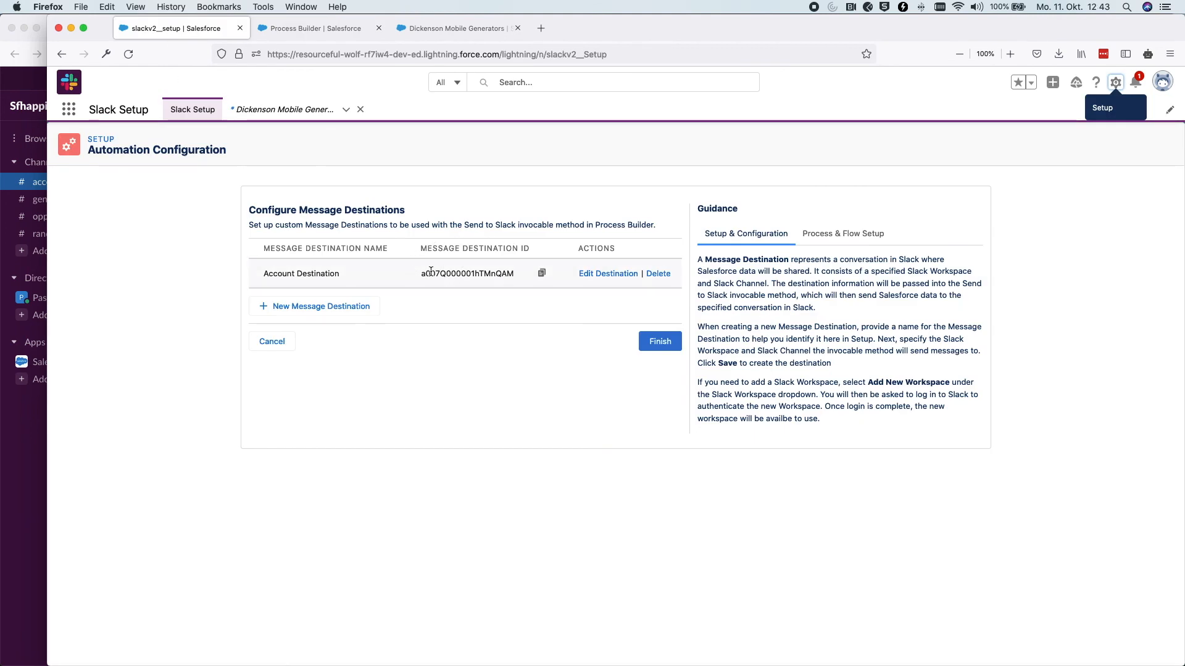
click(541, 274)
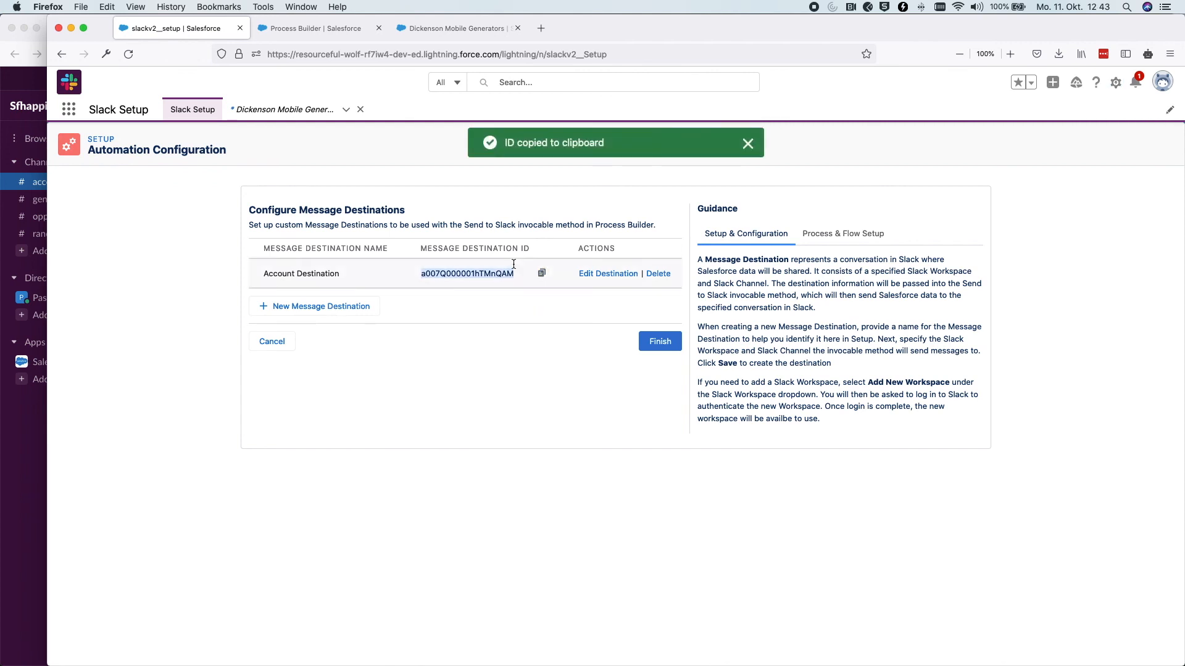
click(429, 32)
click(315, 28)
click(1044, 426)
key(super+v)
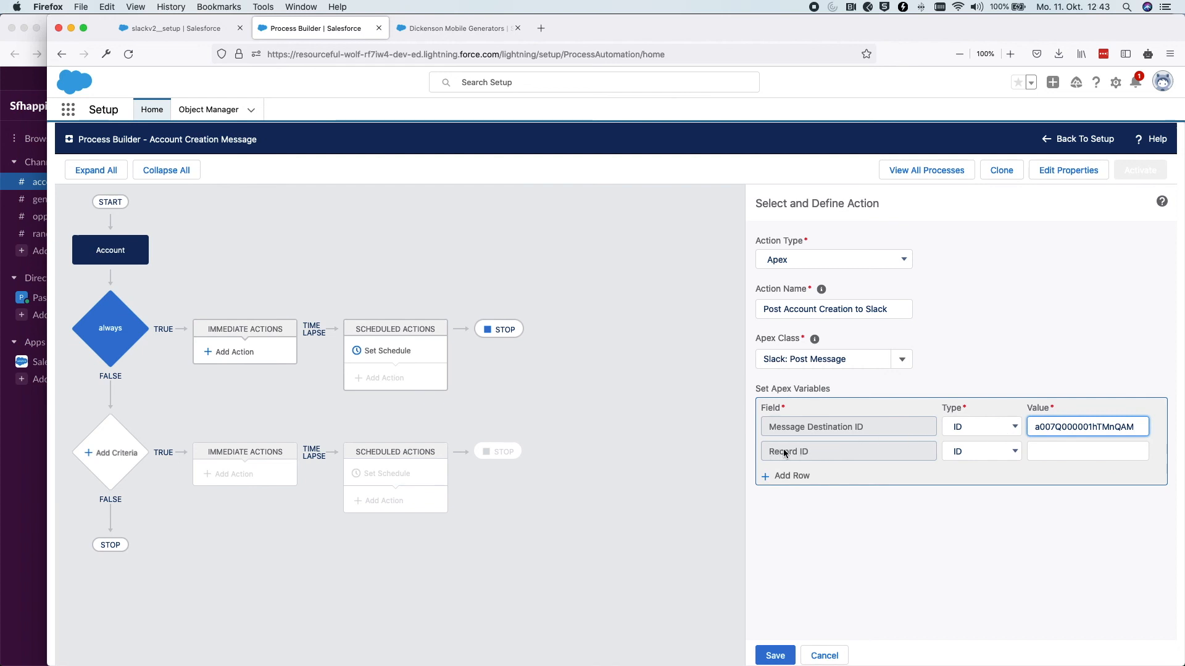
Set Record ID to the field reference [Account].Id and add a third variable row
click(957, 451)
click(977, 463)
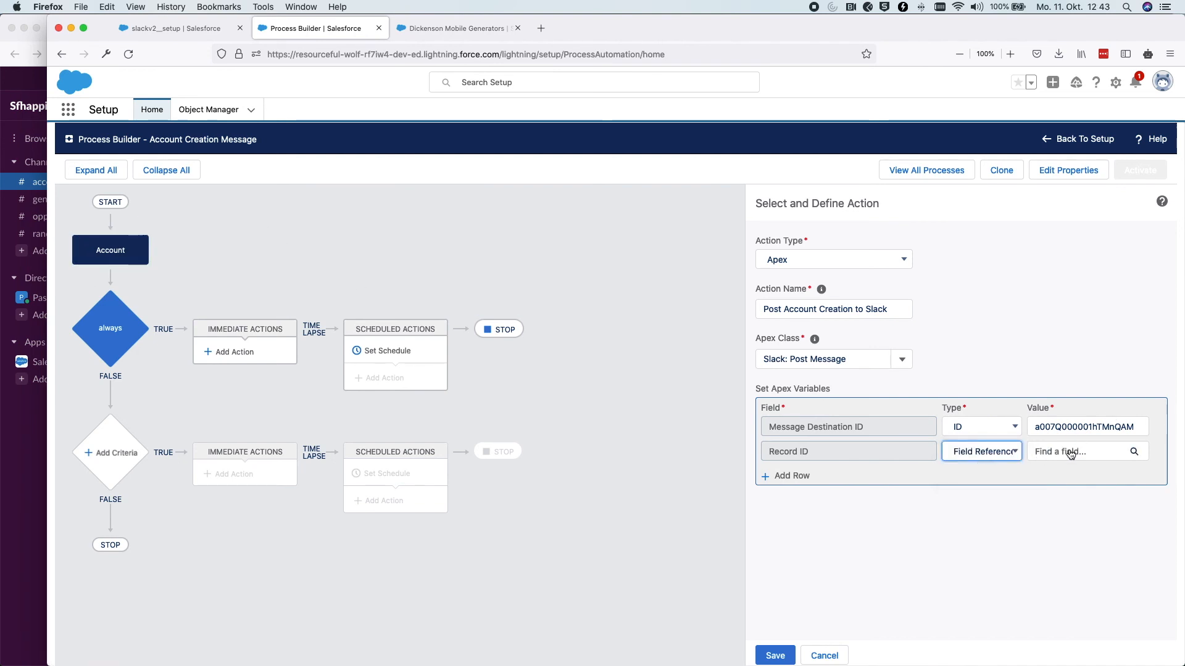
click(1104, 453)
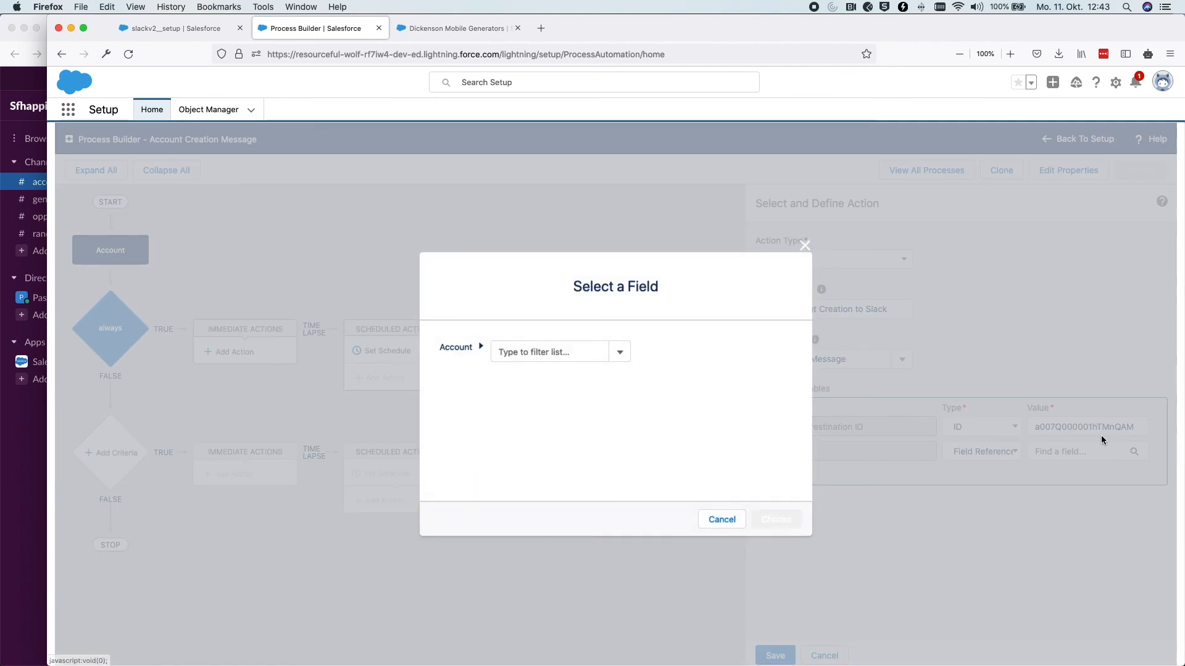
click(618, 353)
click(553, 351)
text(id)
scroll(559, 415, down, 5)
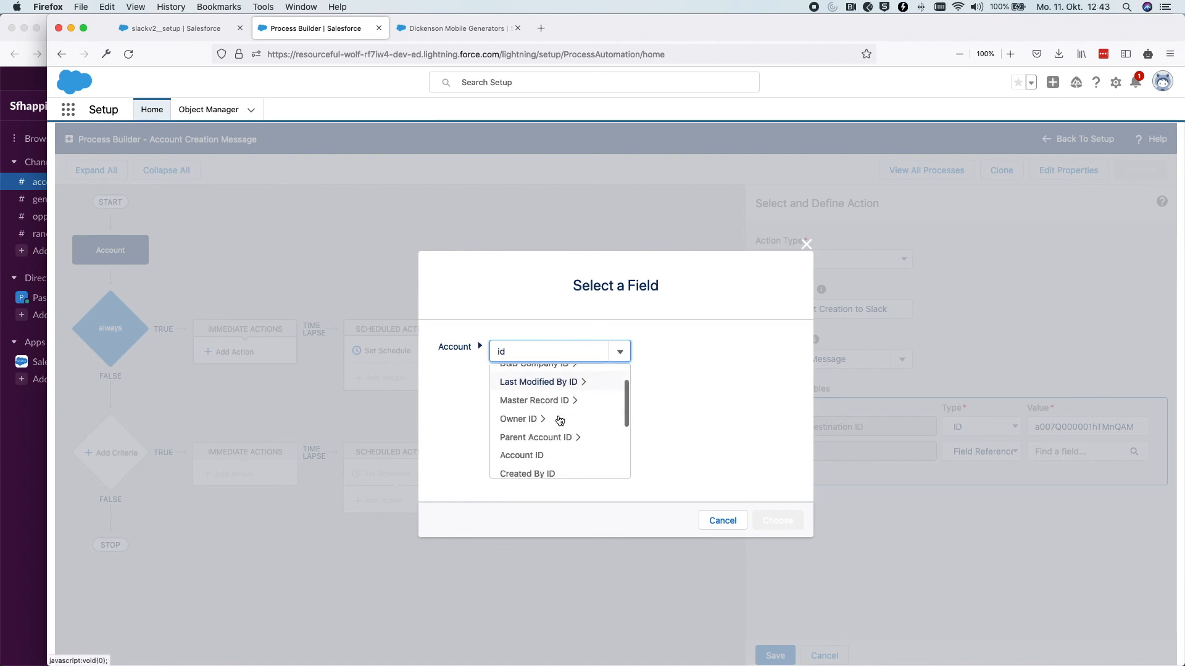
click(543, 388)
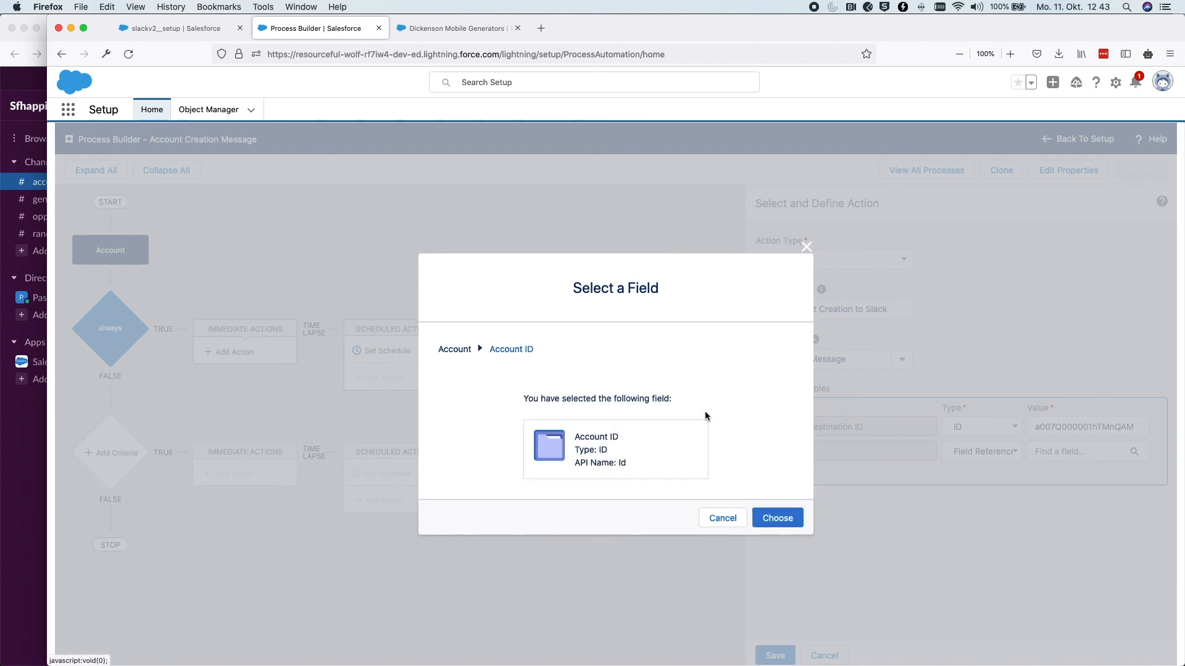
click(778, 519)
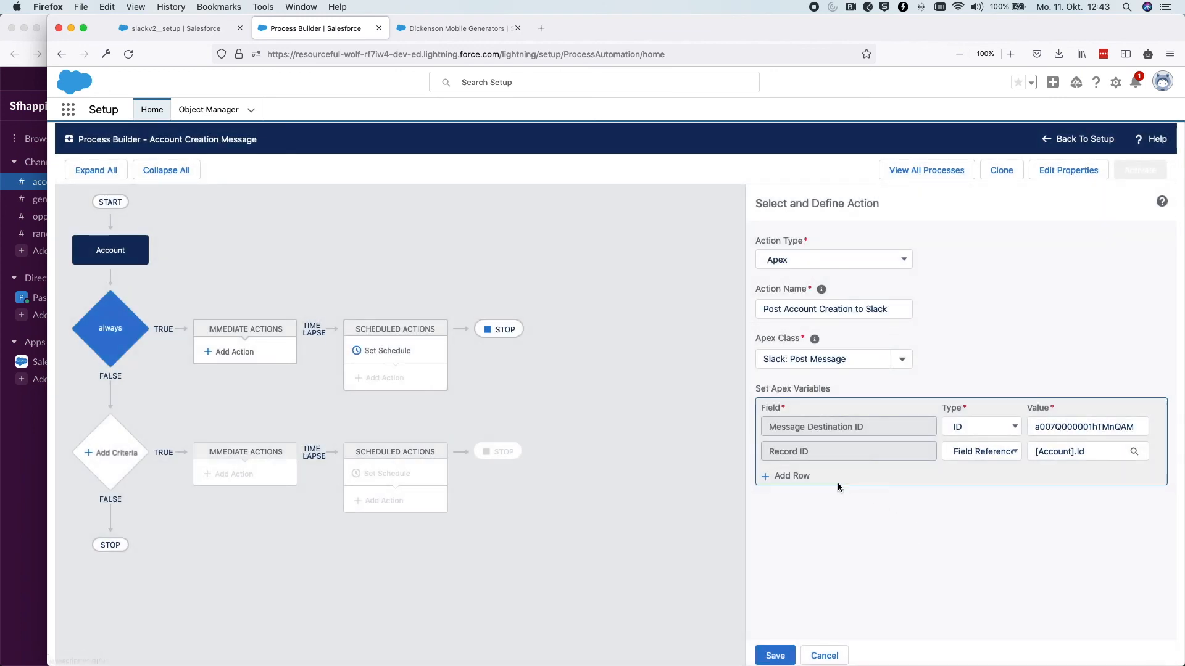
click(925, 479)
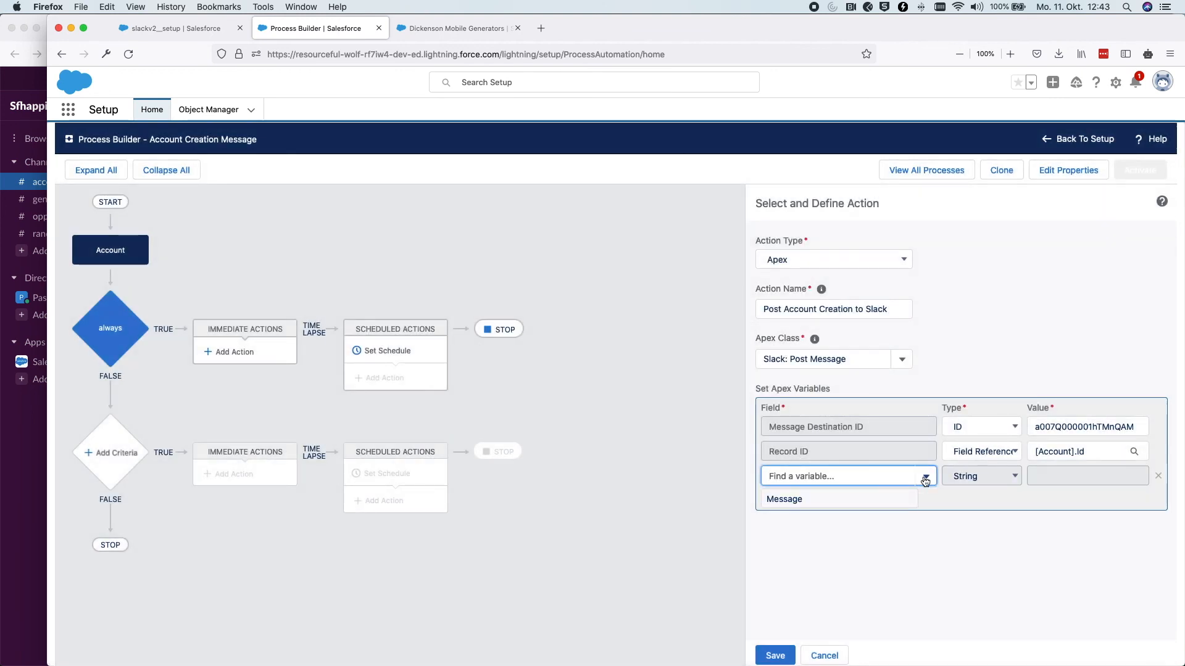
Set the new row to Message with text 'Hey a new account was created, Process builder Message!'
click(799, 500)
click(1052, 477)
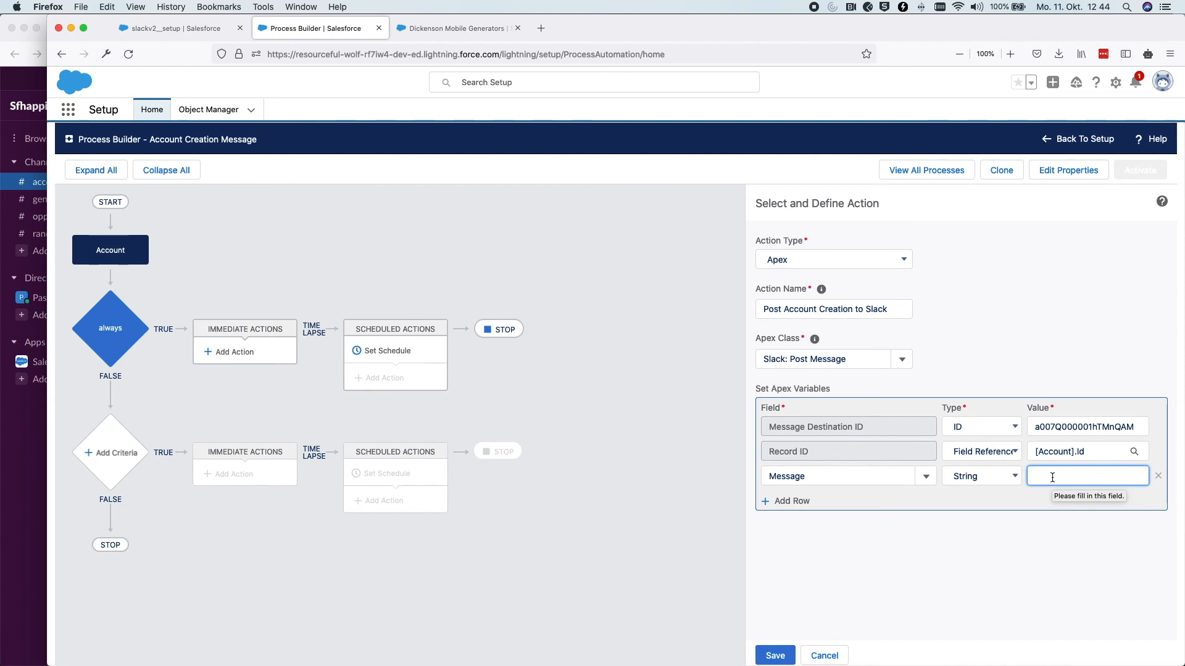
text(Hey a new)
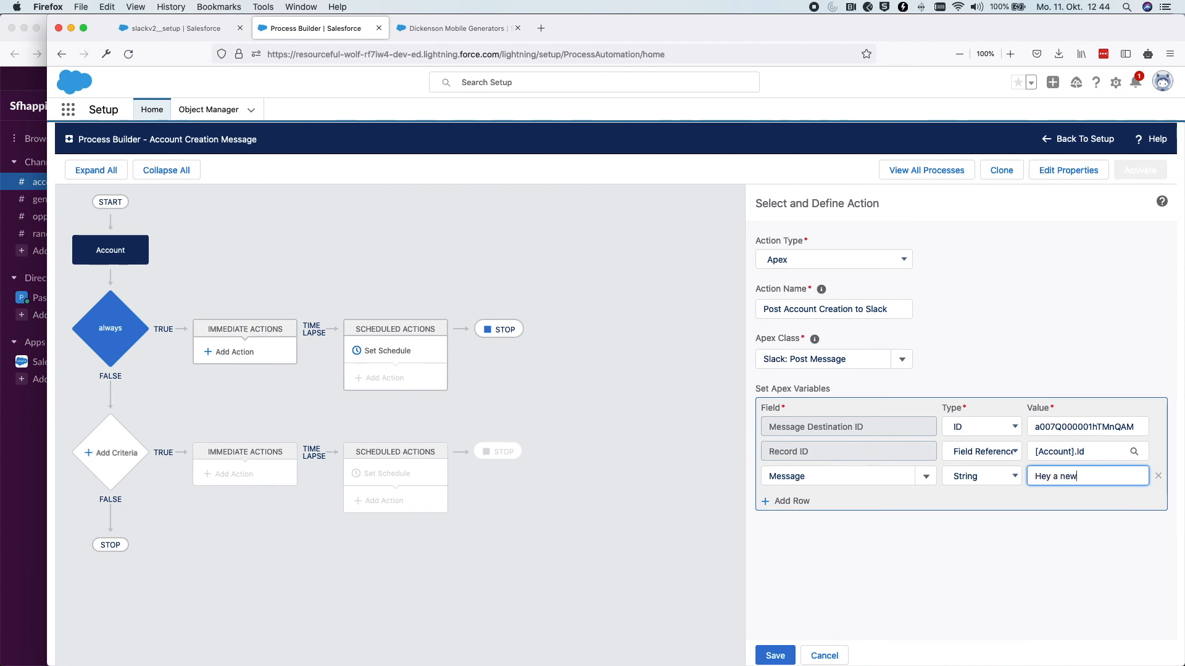
text( account was crat)
key(BackSpace)
key(BackSpace)
text(eation)
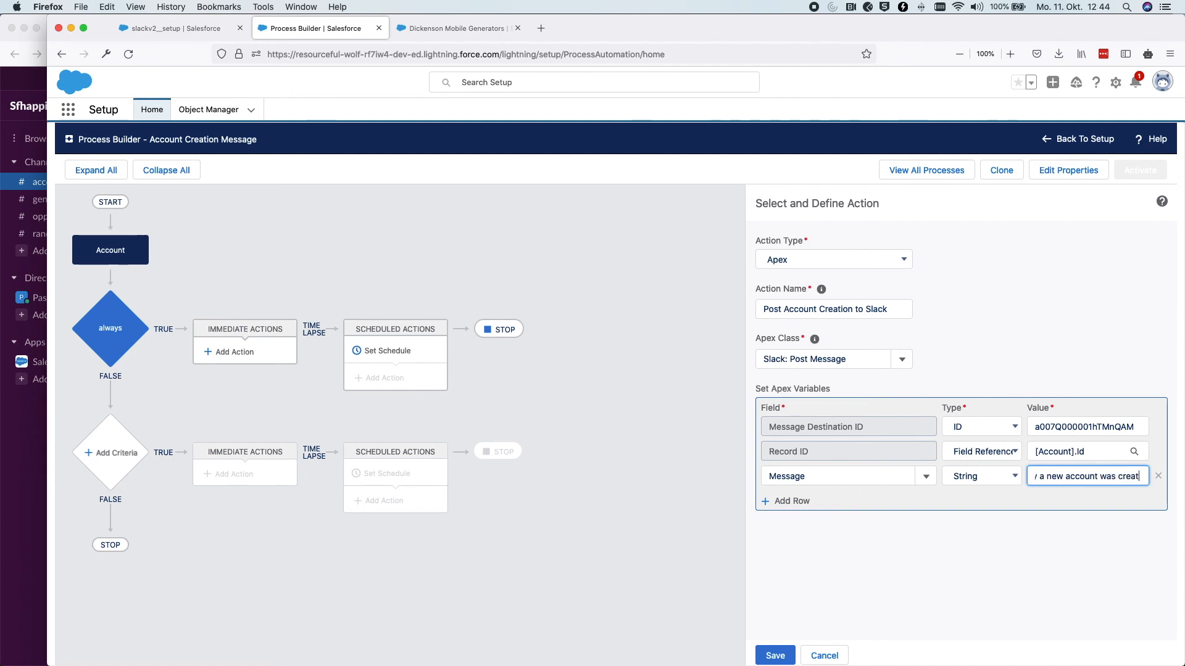
key(BackSpace)
key(BackSpace)
key(BackSpace)
text(ed, Process builder )
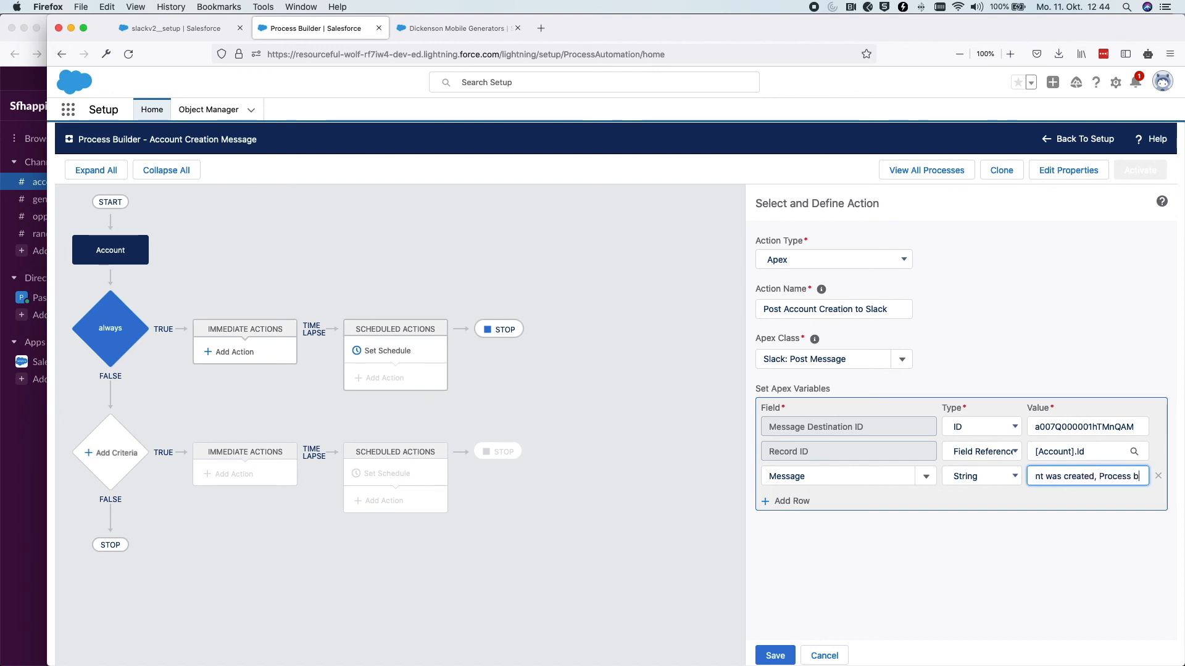
text(Message!)
Save the Slack action, activate Account Creation Message, and return to the Dickenson Mobile Generators tab
click(779, 656)
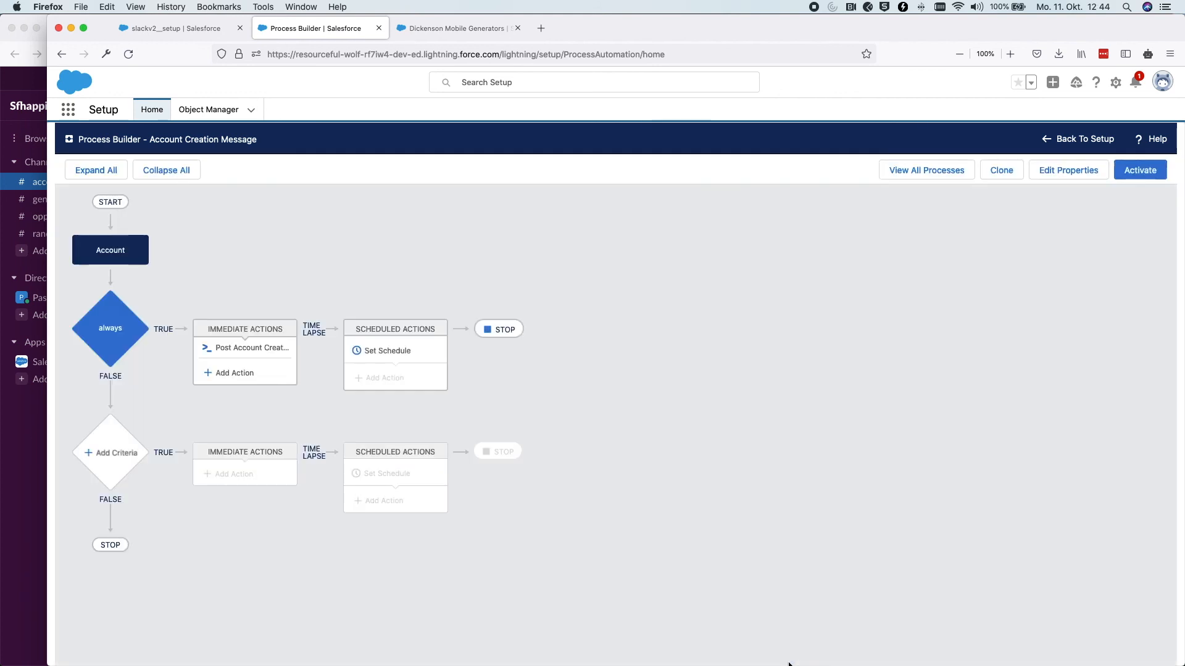
click(1140, 174)
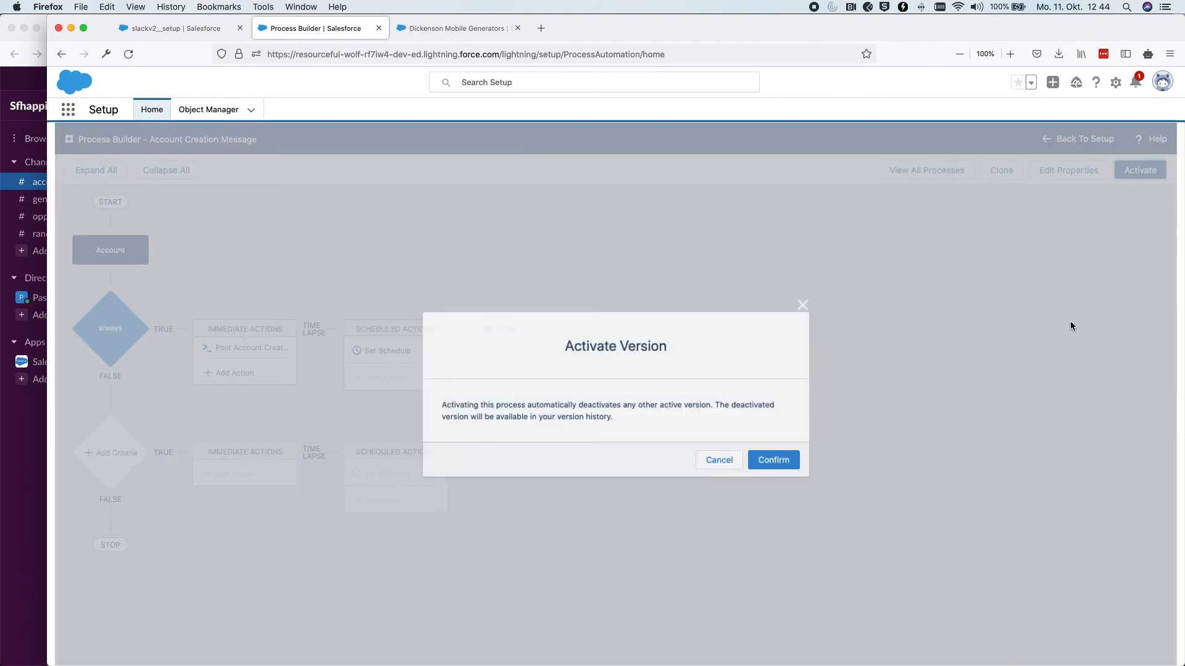
click(789, 467)
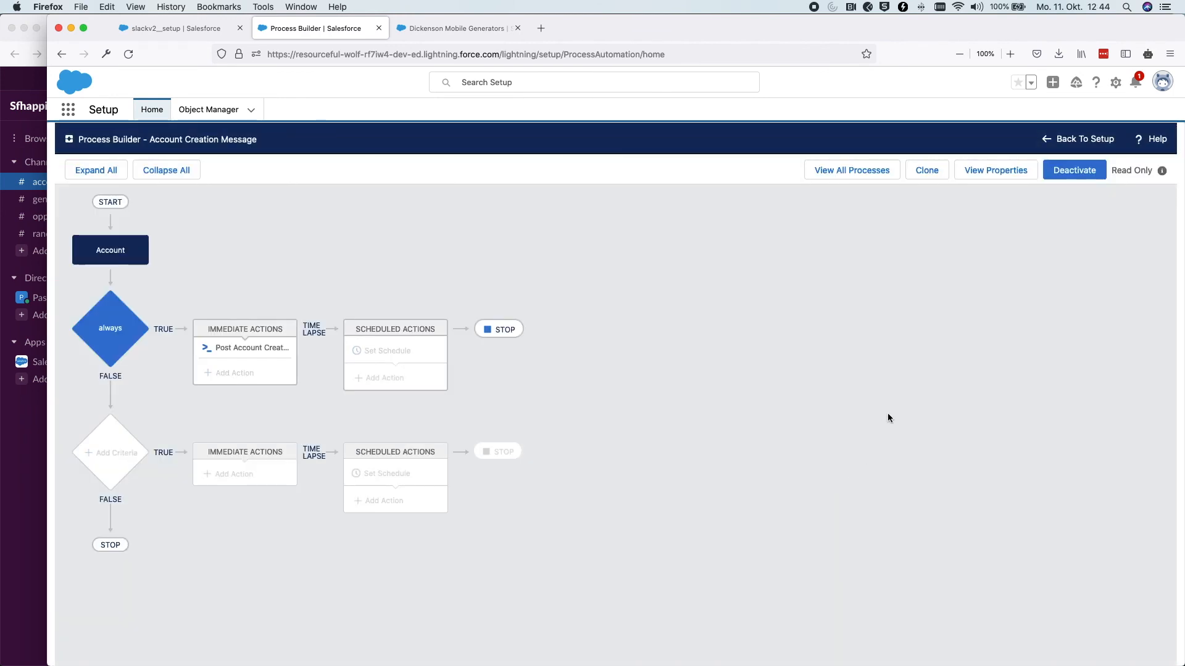
click(400, 28)
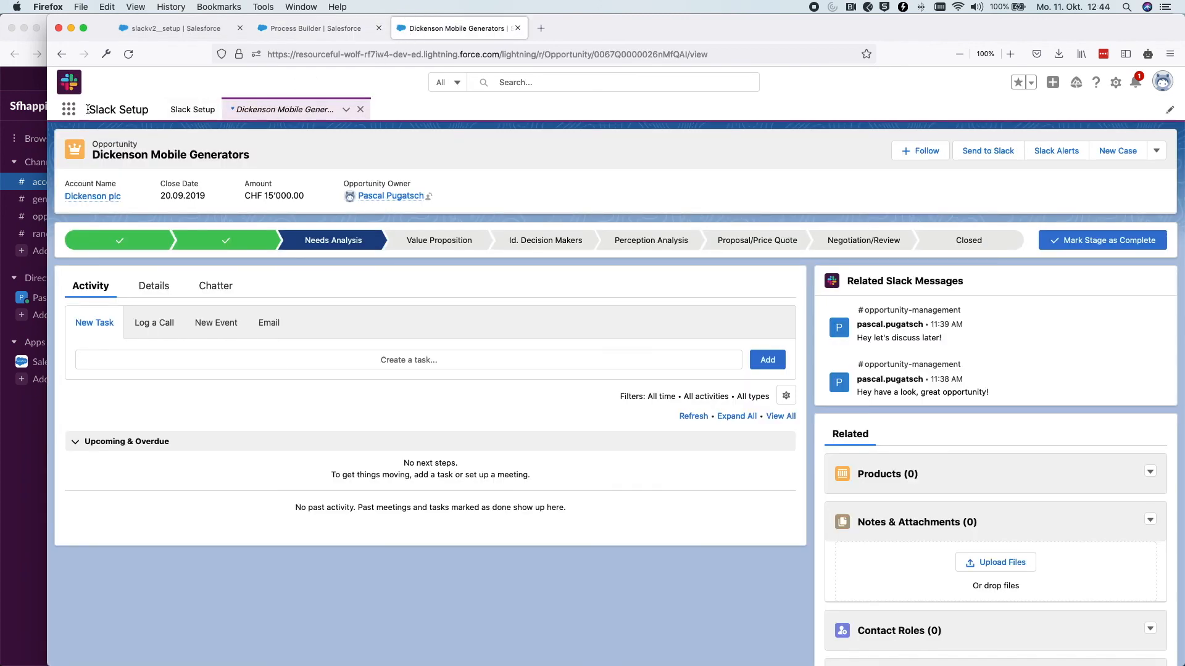
Open the Accounts list through an App Launcher search for 'acc'
click(69, 109)
text(acc)
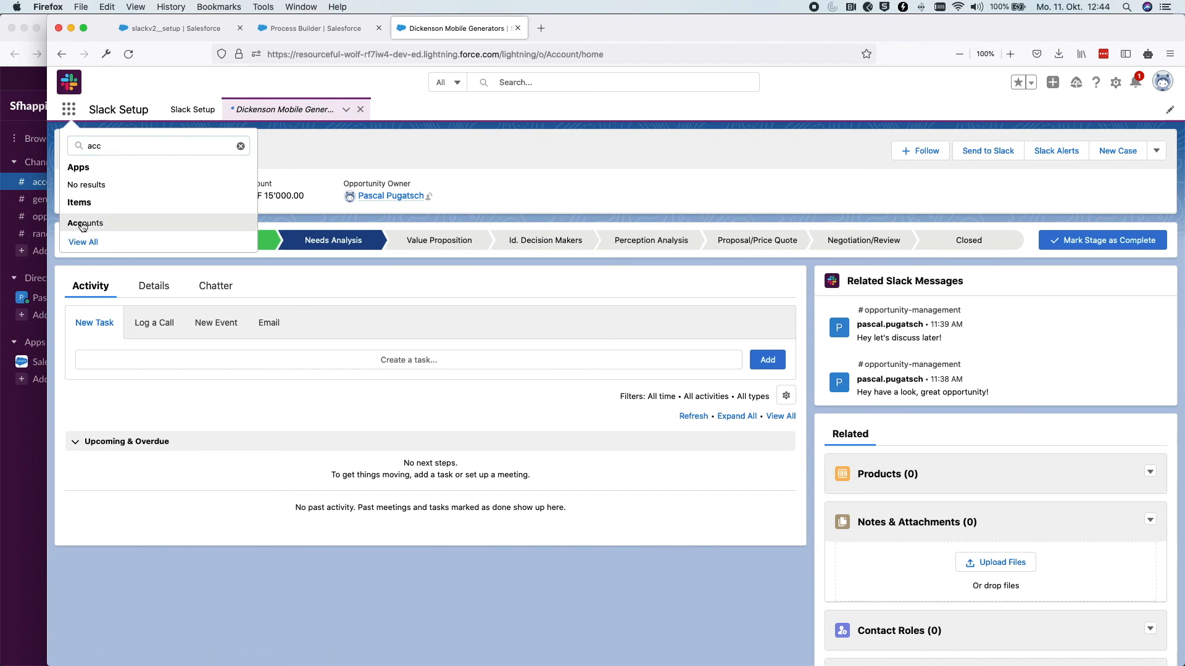
click(83, 224)
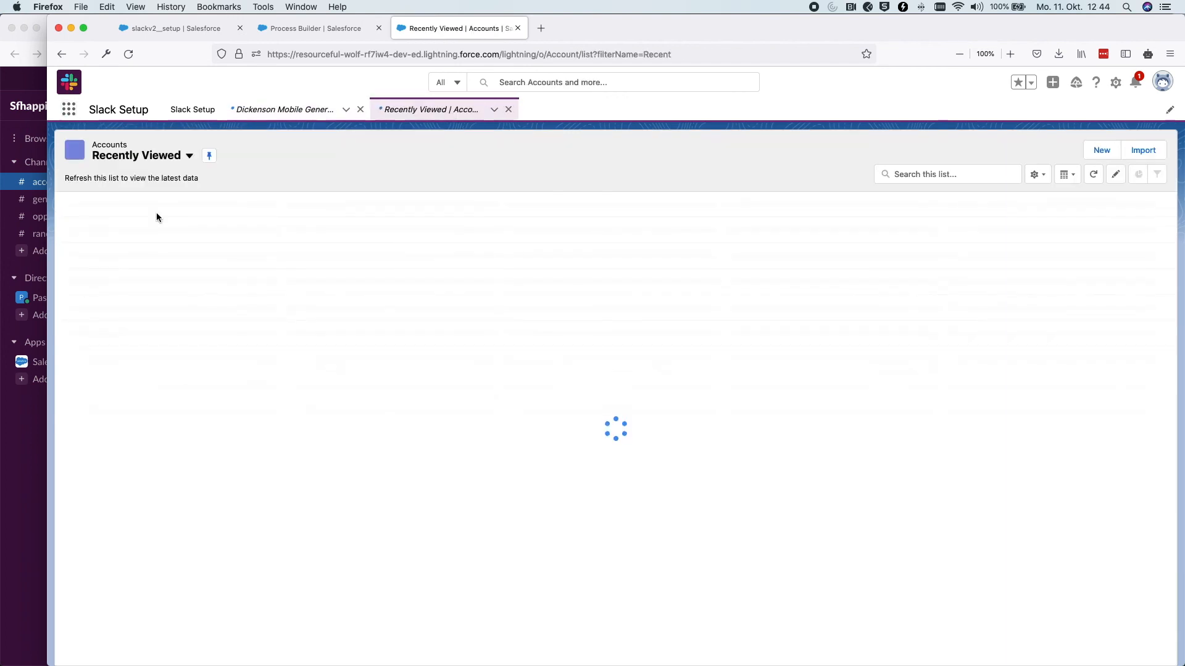
Create and save a new account named Testing Message Inc., dismissing the success notice
click(1101, 151)
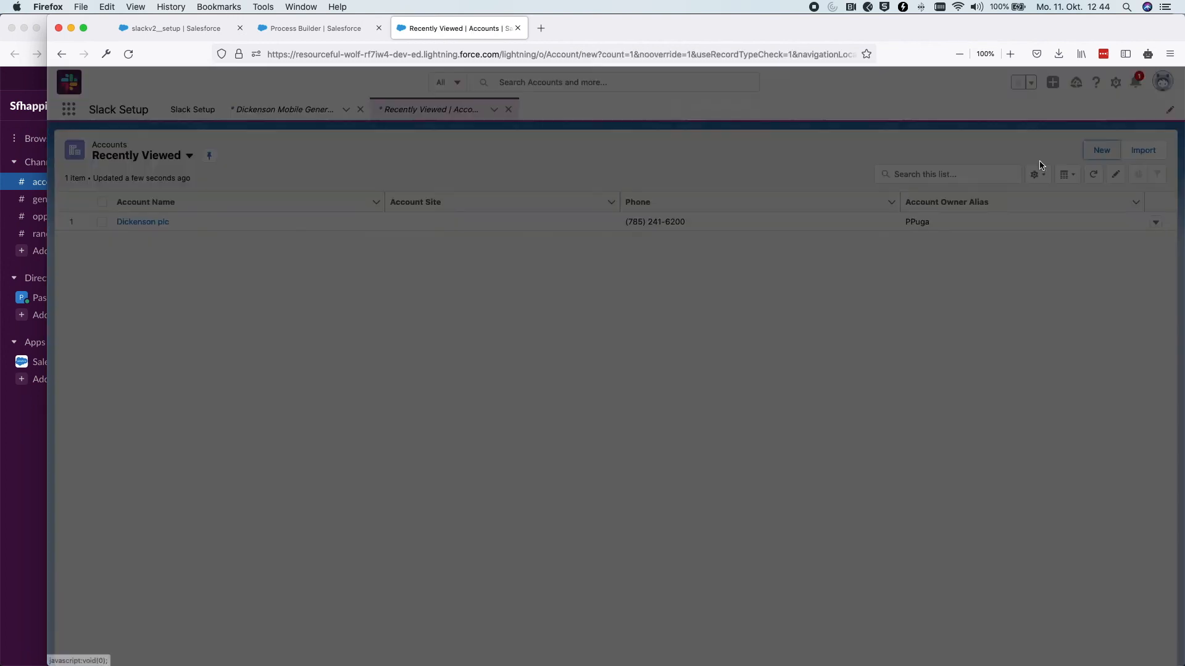
click(415, 226)
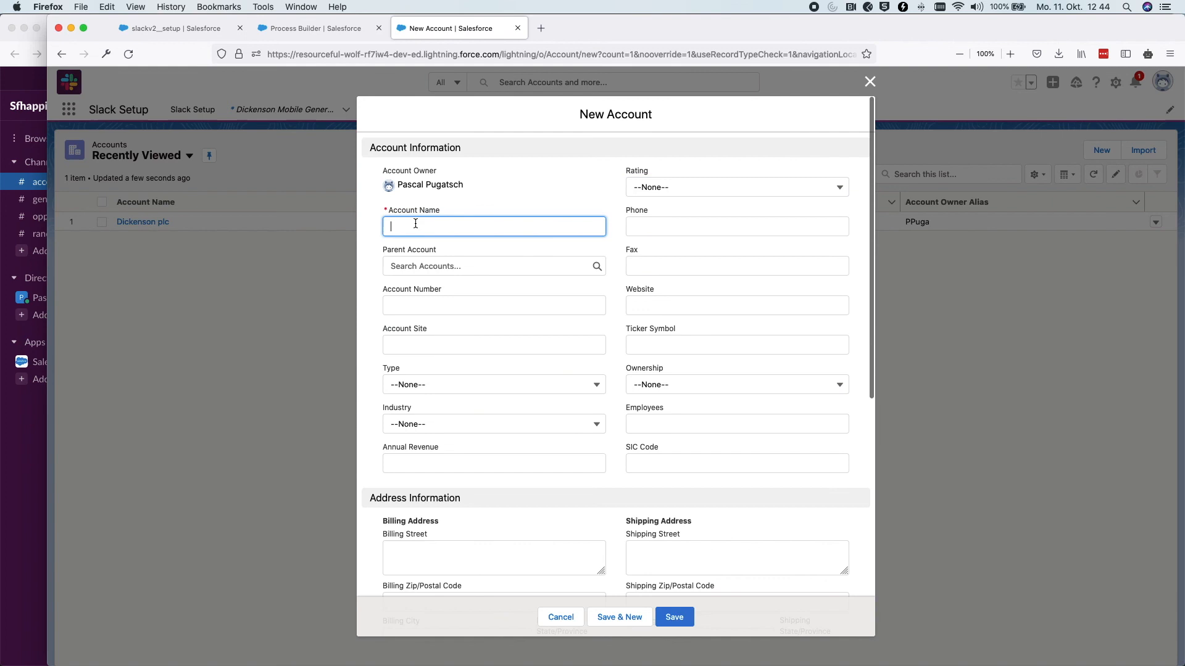
text(Test)
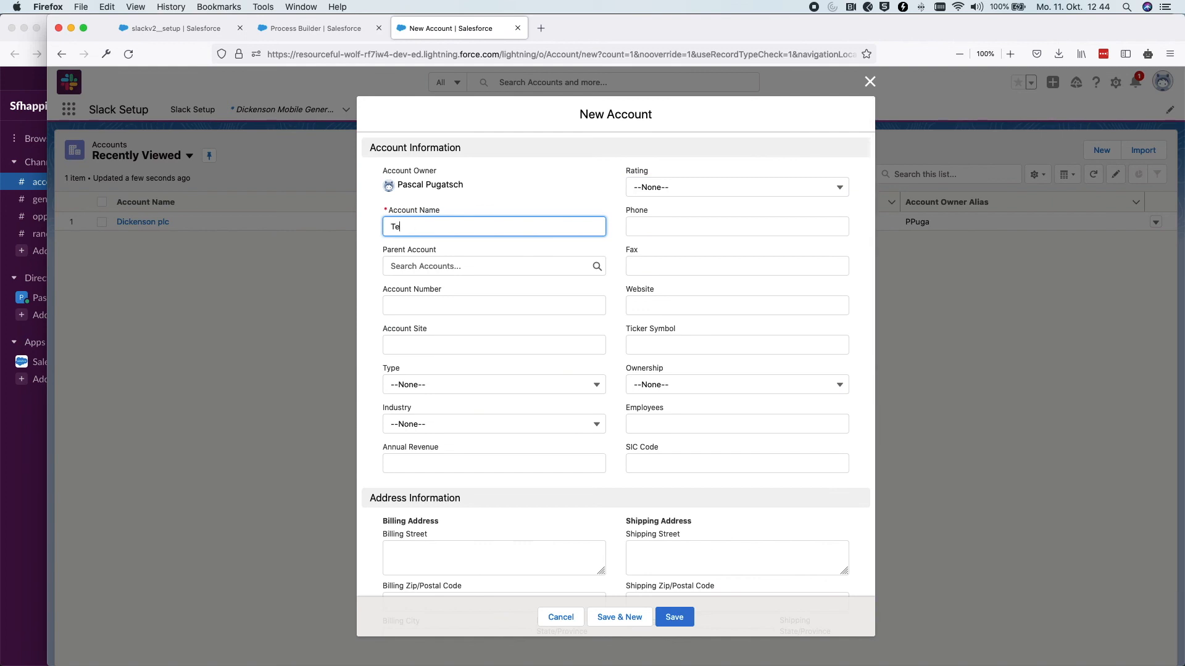
text(ing Message Inc.)
click(678, 617)
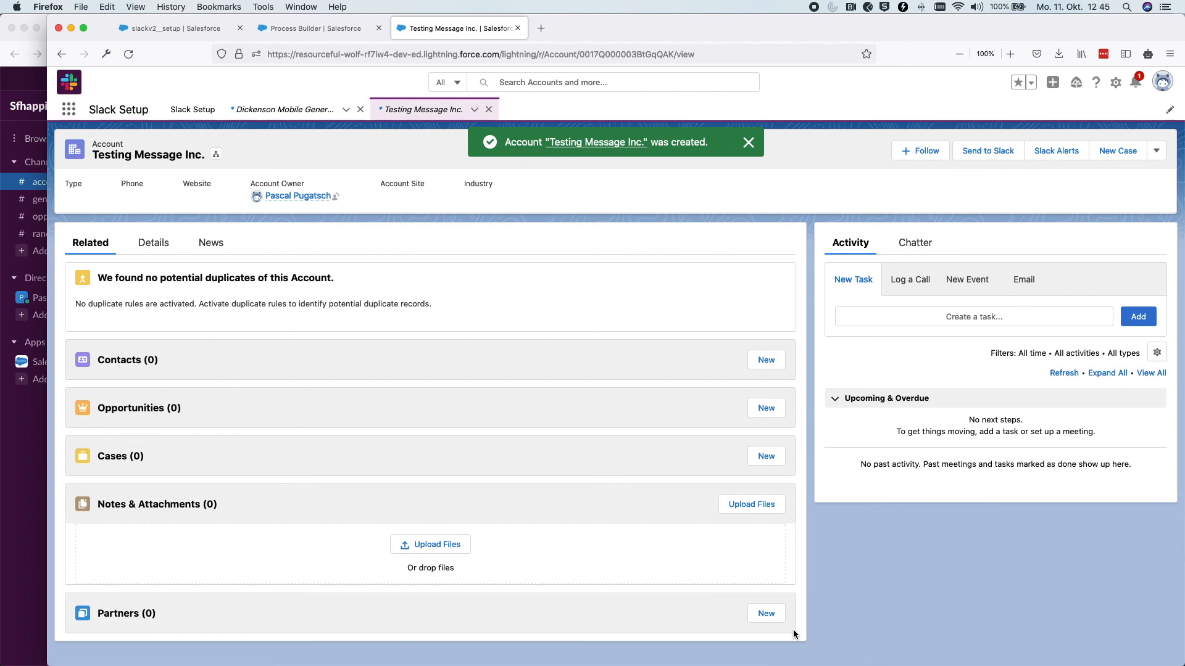
click(748, 142)
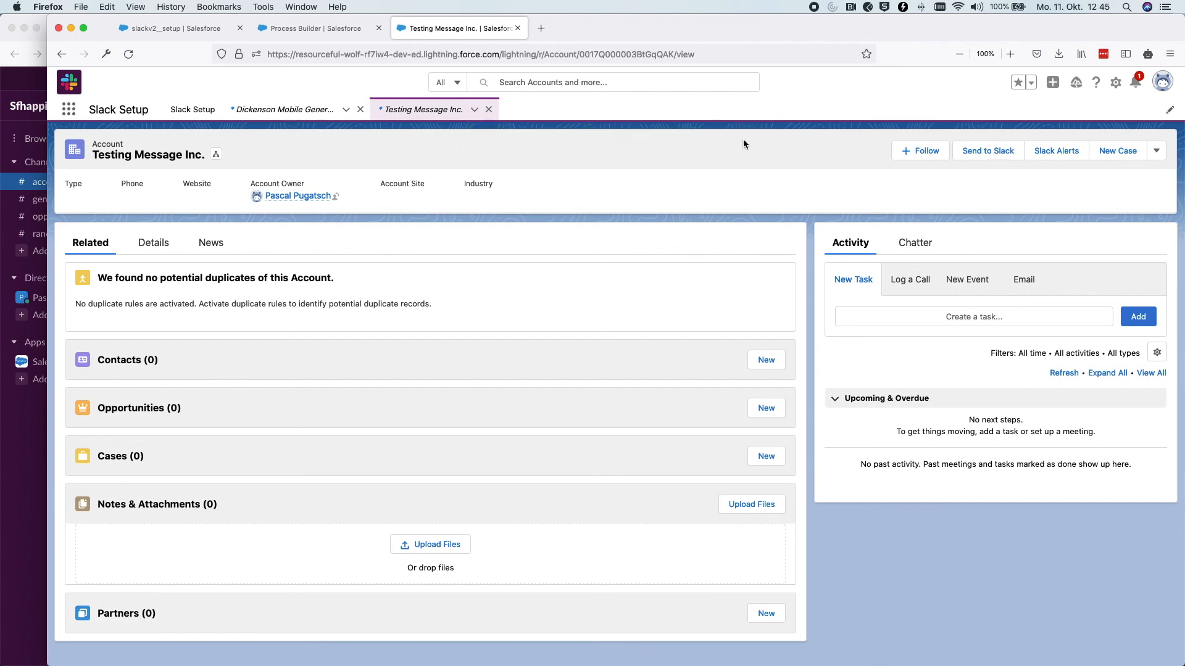
In Slack's #account-management, highlight the automated Testing Message Inc. post to confirm Process Builder sent it
click(42, 494)
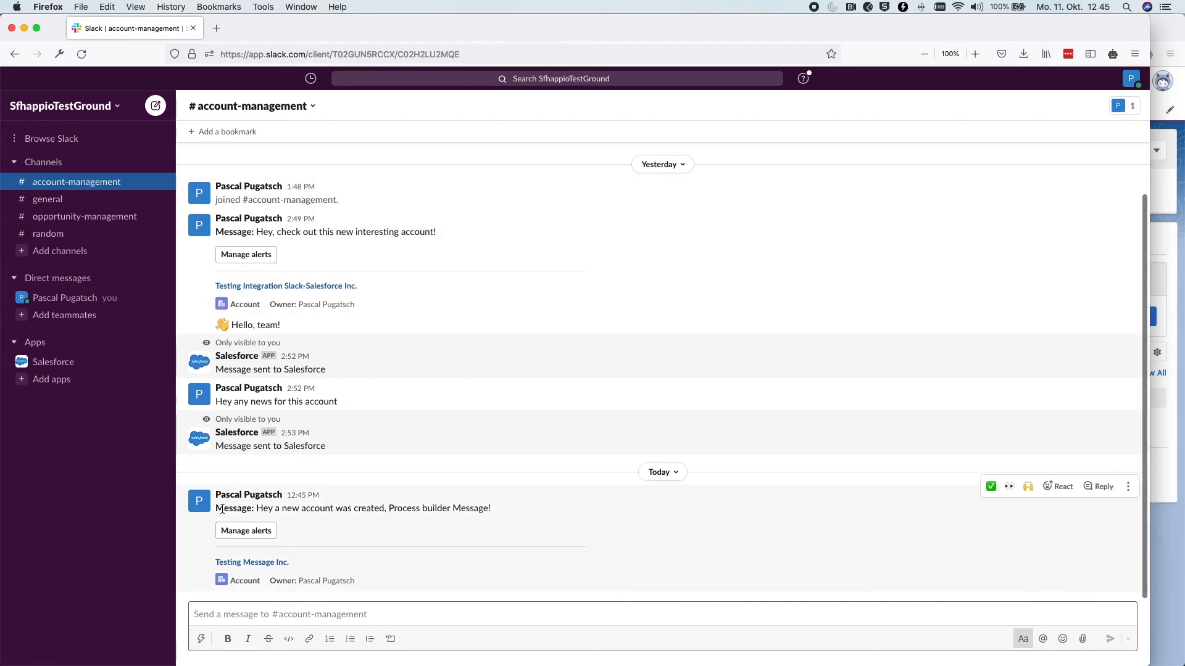
drag(207, 510, 492, 511)
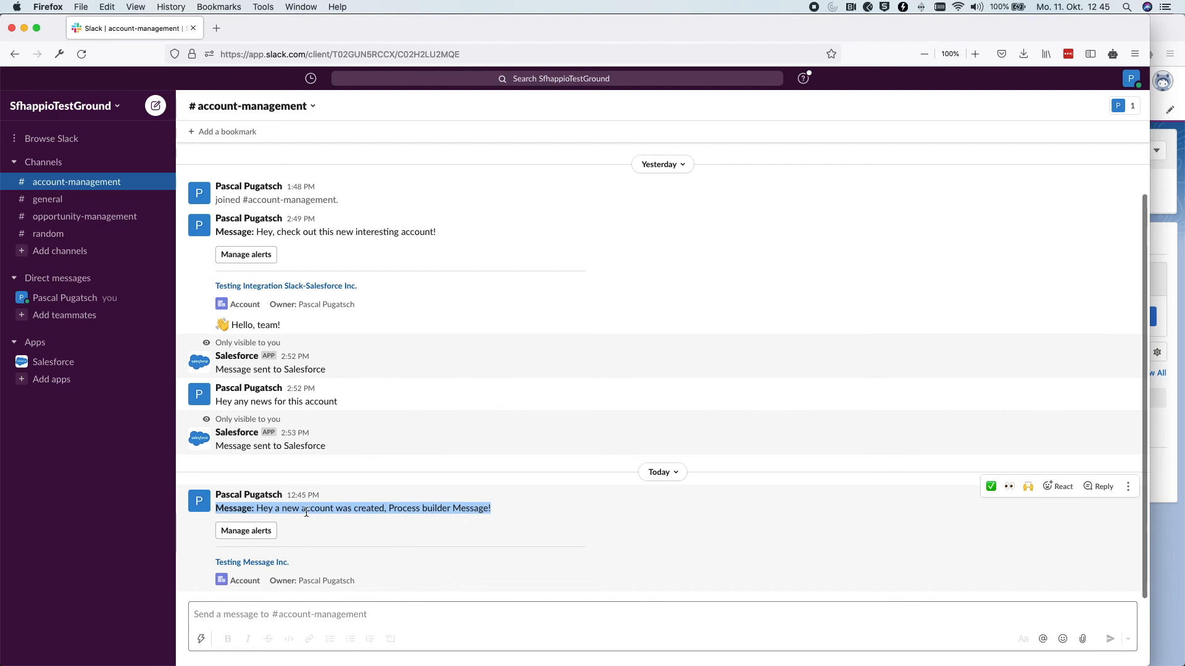
click(455, 505)
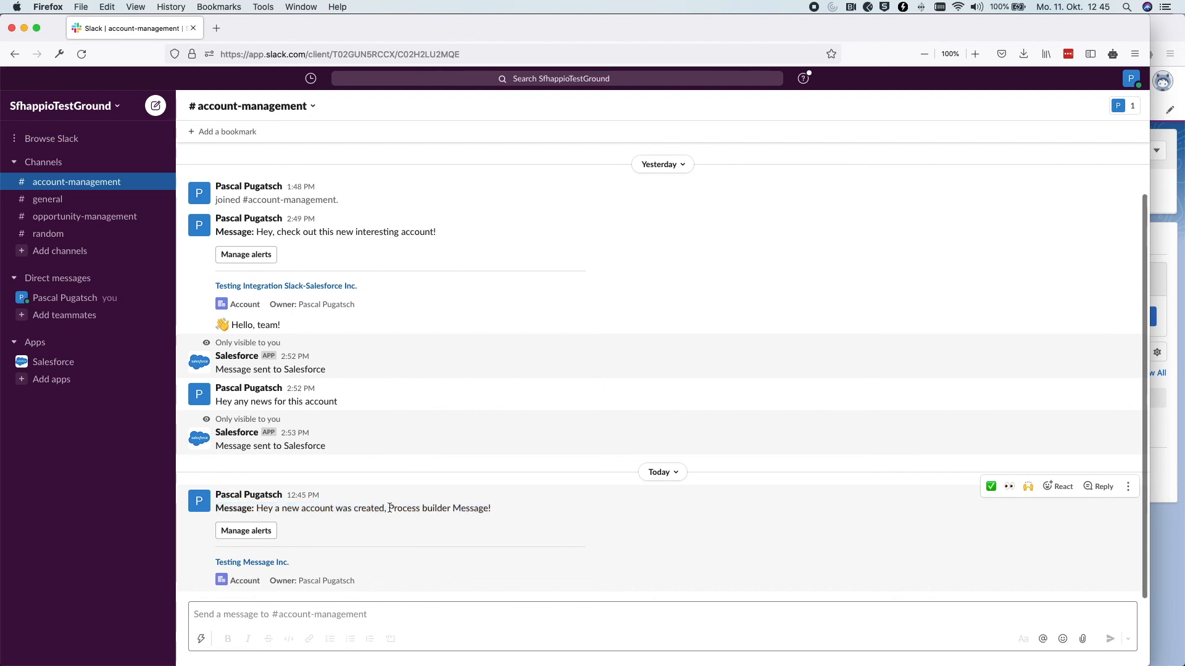
drag(389, 507, 491, 522)
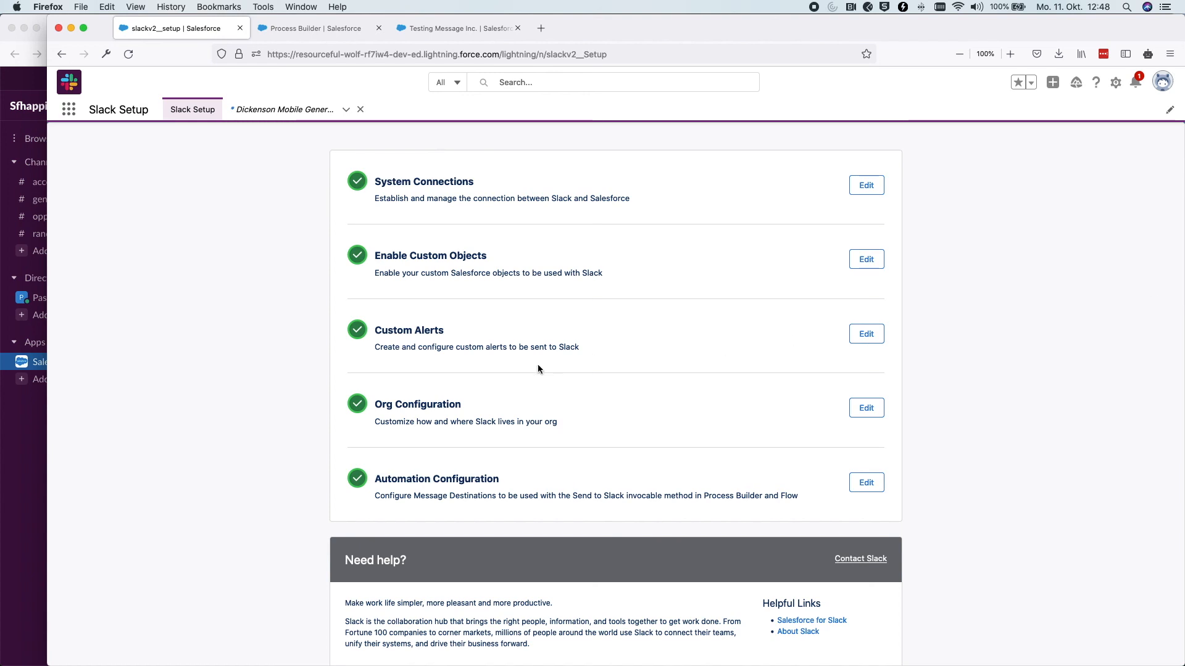
click(39, 464)
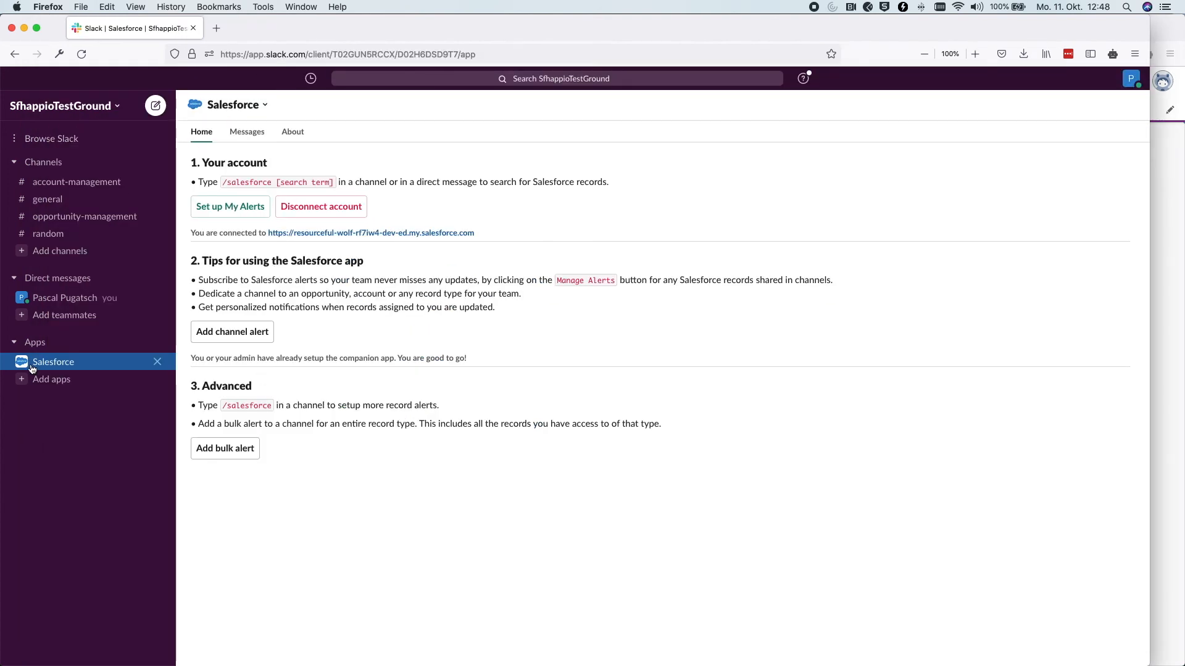
click(1153, 267)
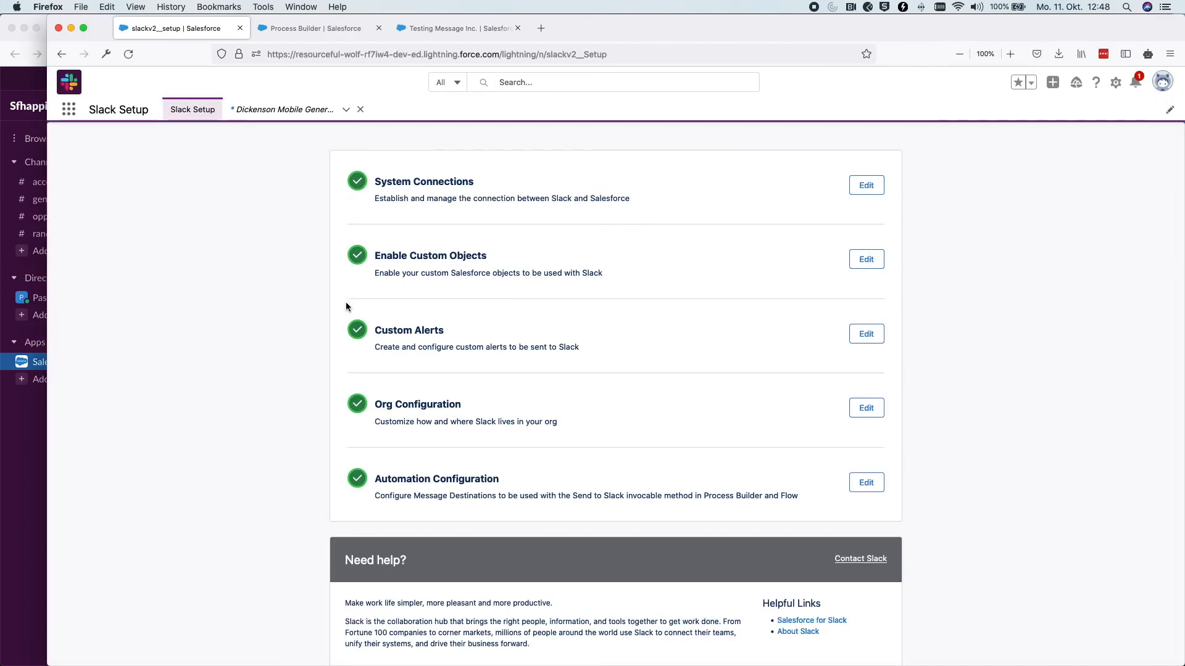